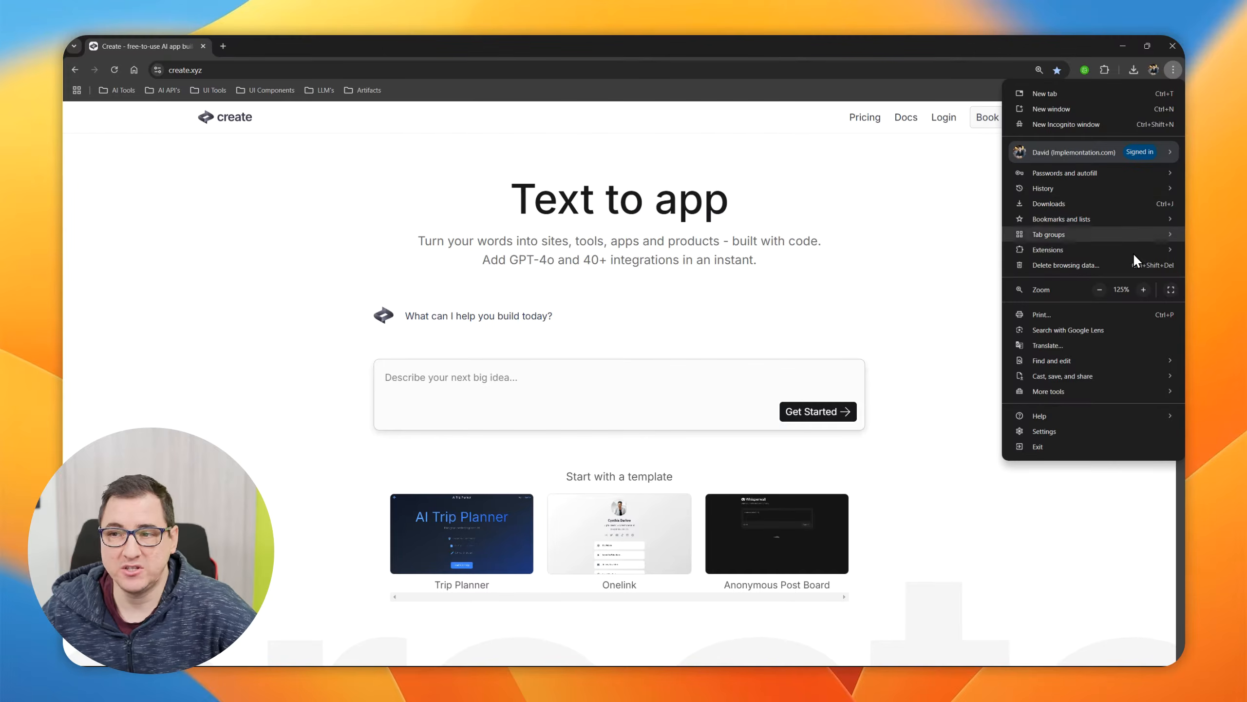
Switch the browser to full screen and highlight the "Text to app" headline on the Create homepage
left_click(1171, 294)
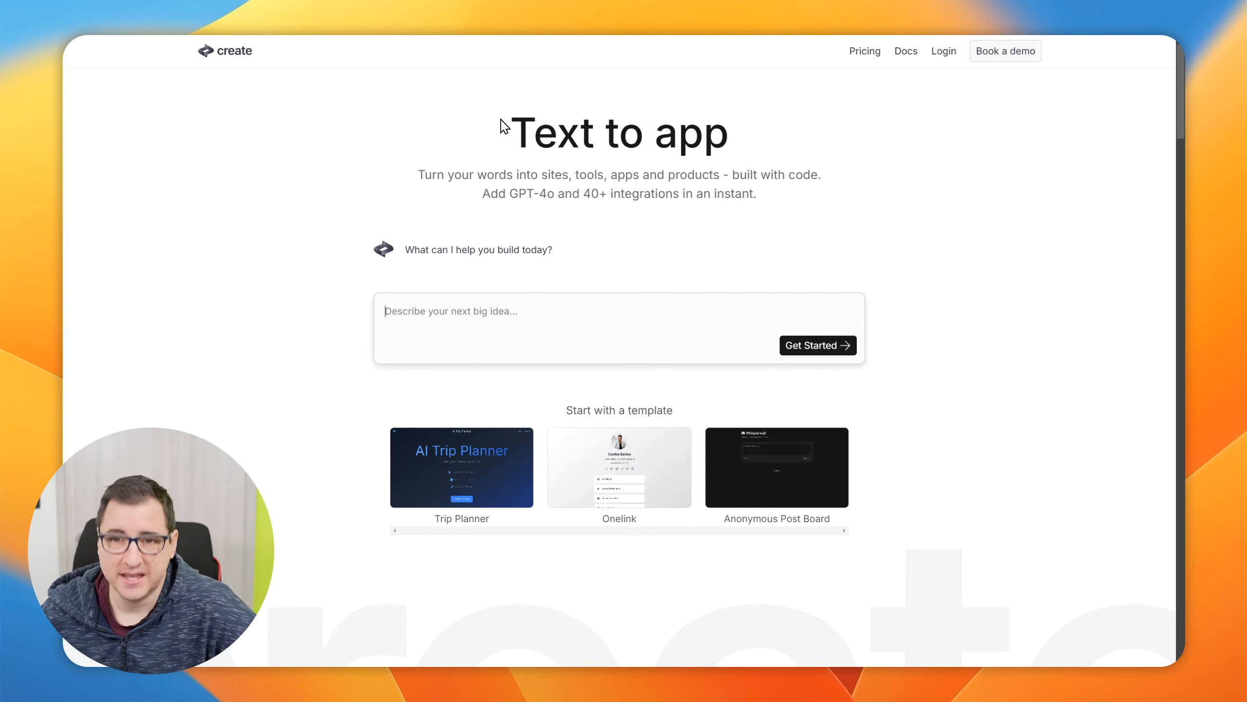
left_click_drag(519, 131, 829, 143)
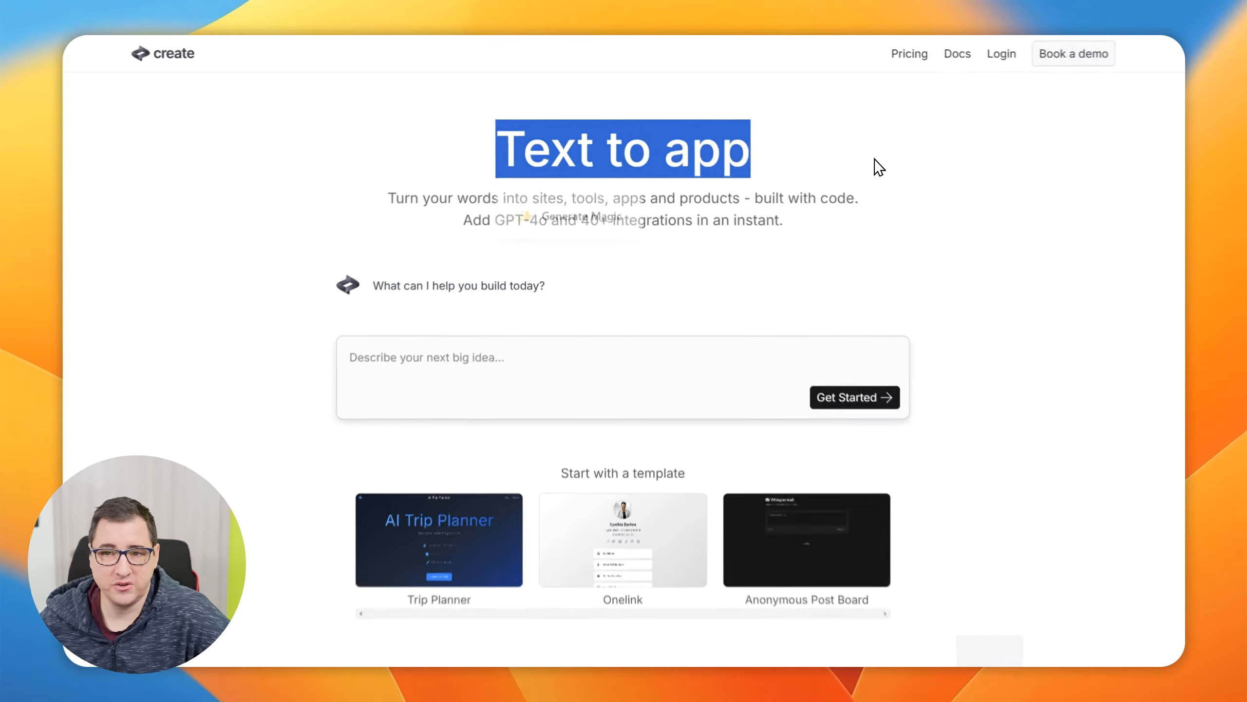
left_click(751, 226)
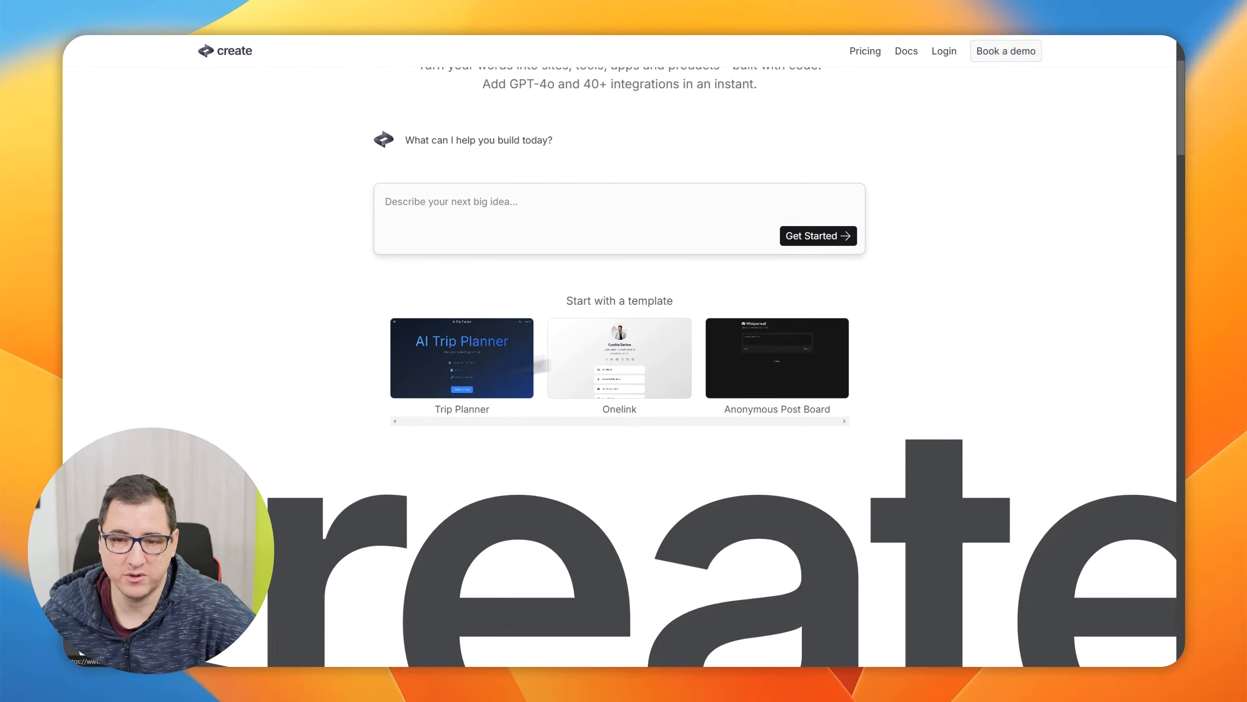
Look through the homepage gallery of sample sites and apps down to the use-case showcase
scroll(348, 333, "down", 3)
scroll(347, 333, "down", 8)
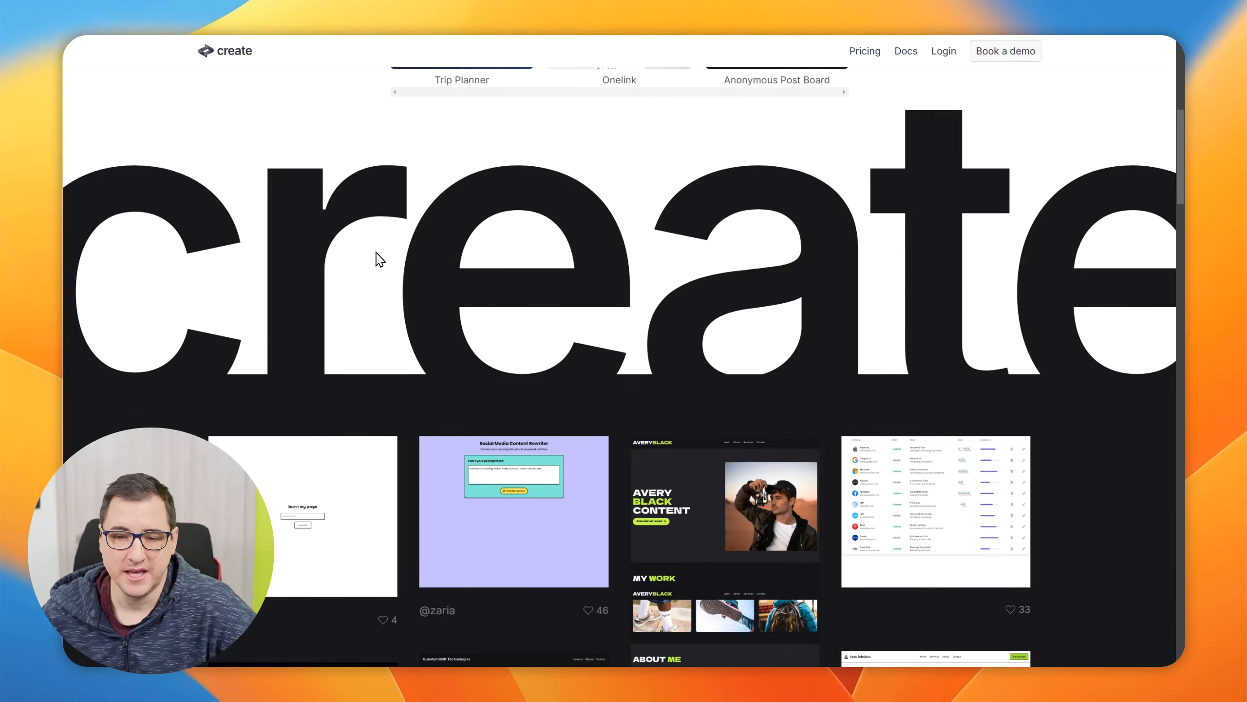
scroll(191, 254, "down", 1)
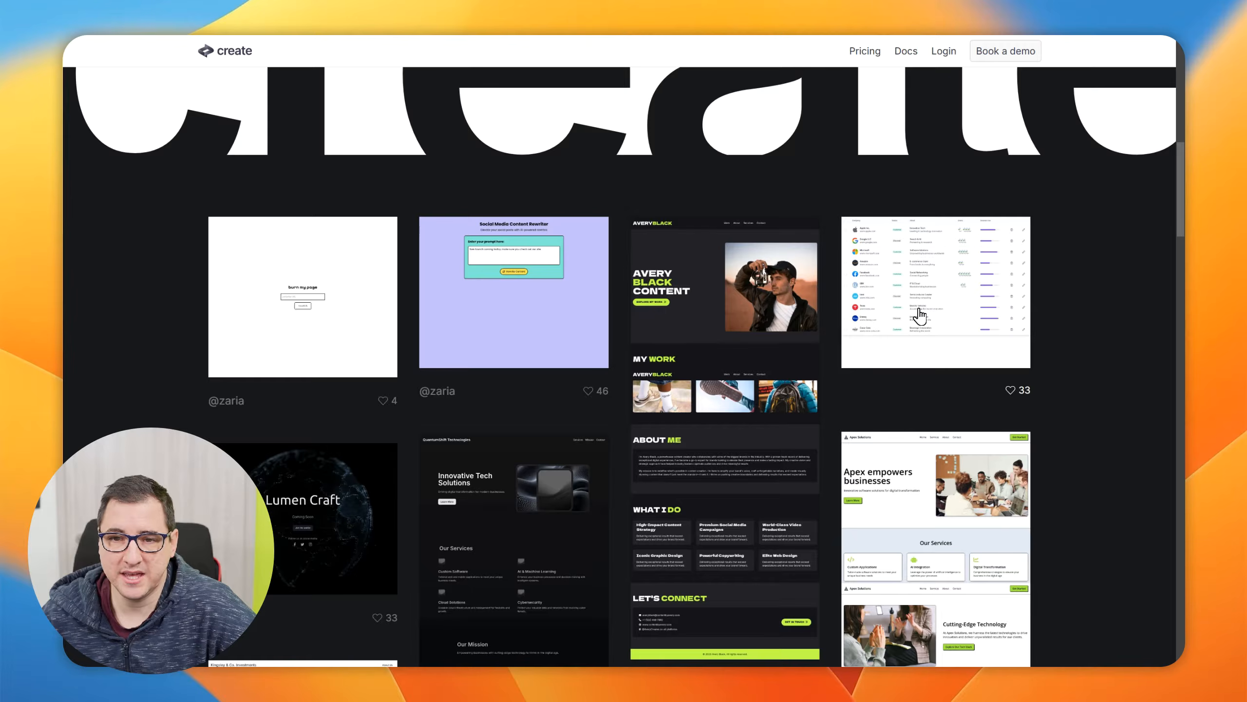
scroll(920, 314, "down", 1)
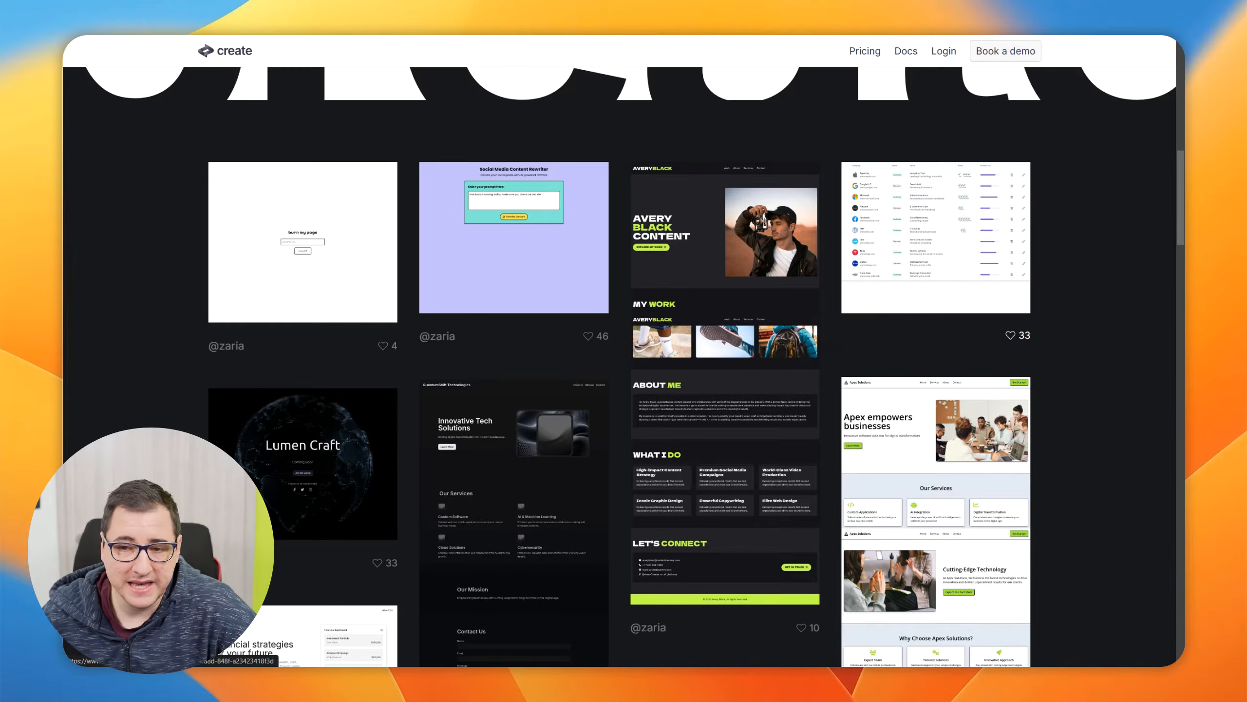
scroll(732, 298, "down", 3)
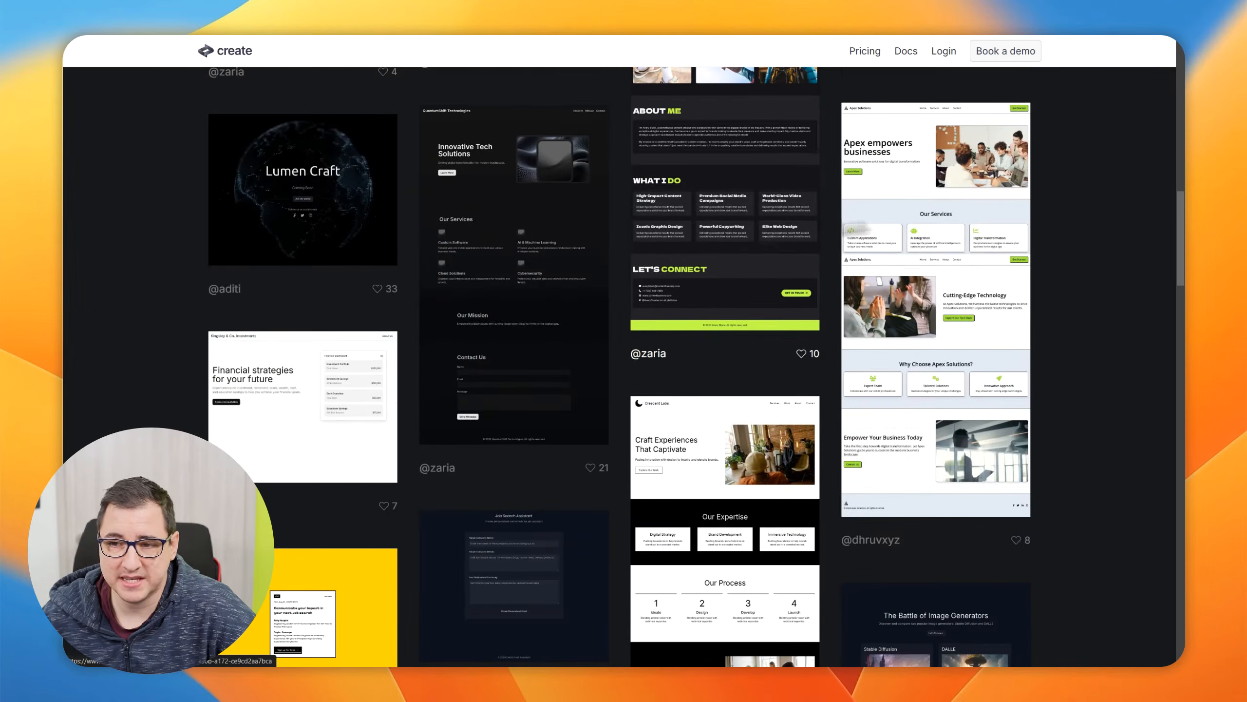
scroll(514, 390, "down", 3)
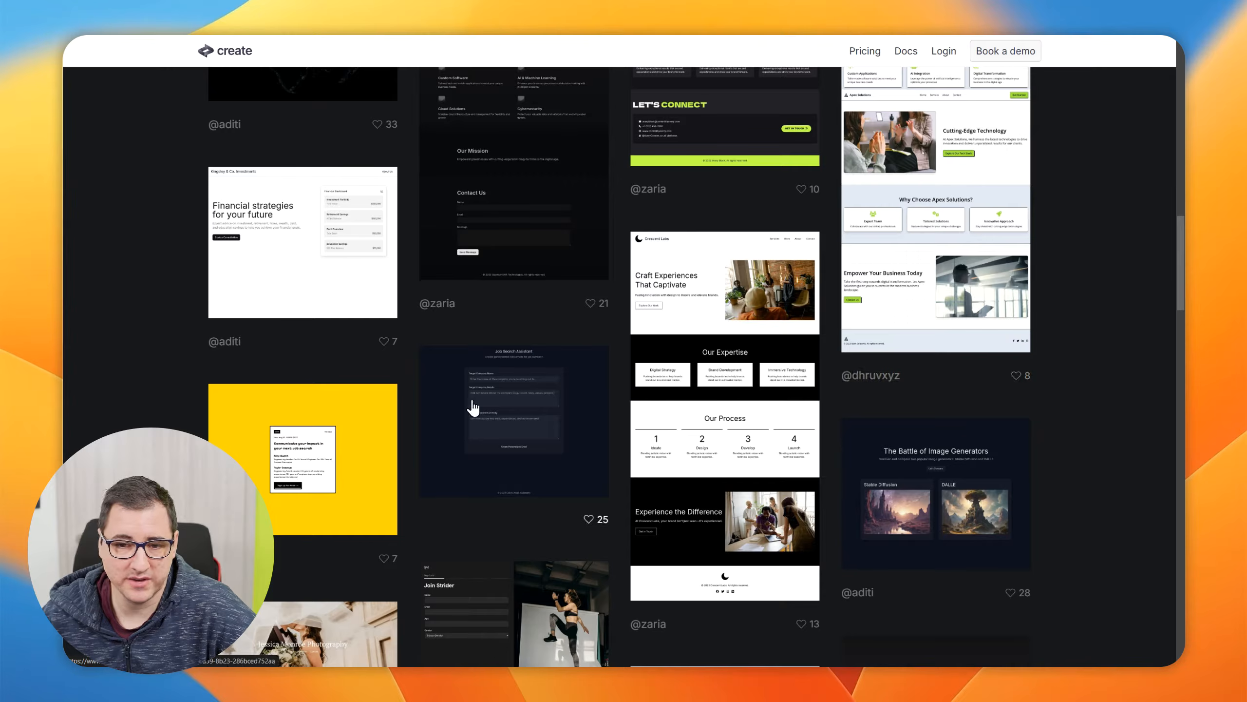
scroll(359, 390, "down", 3)
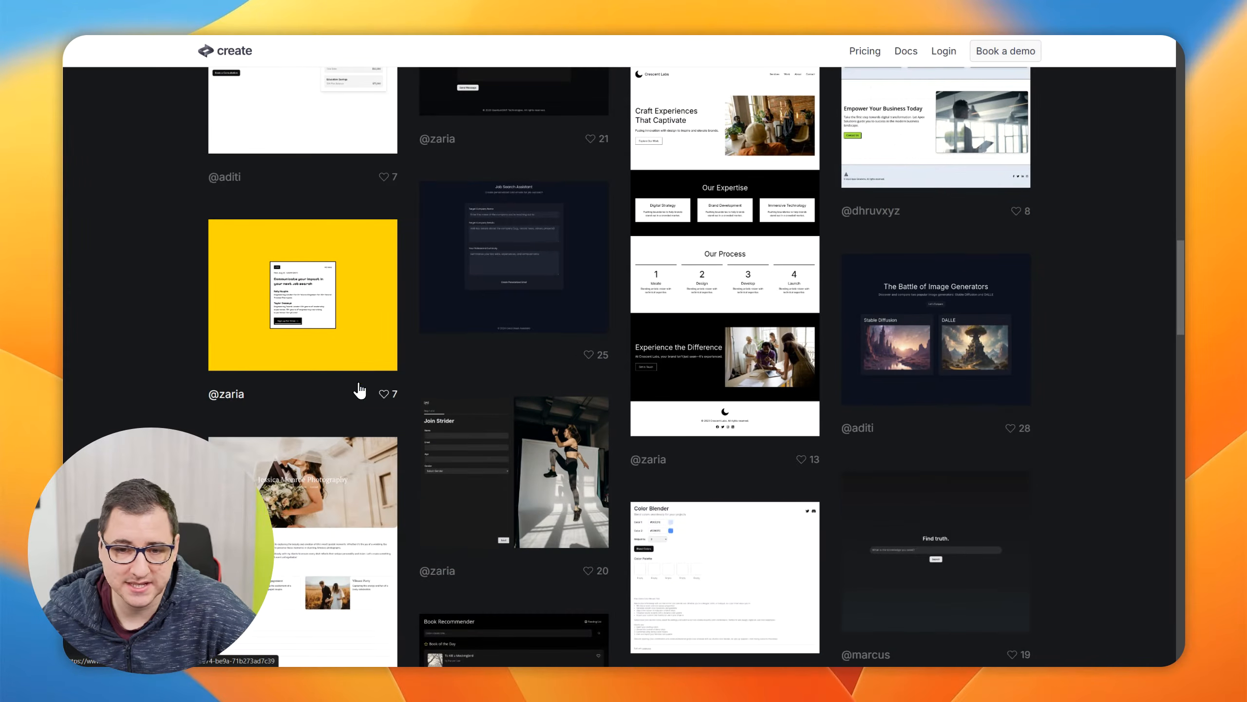
scroll(395, 366, "down", 7)
scroll(1090, 289, "down", 8)
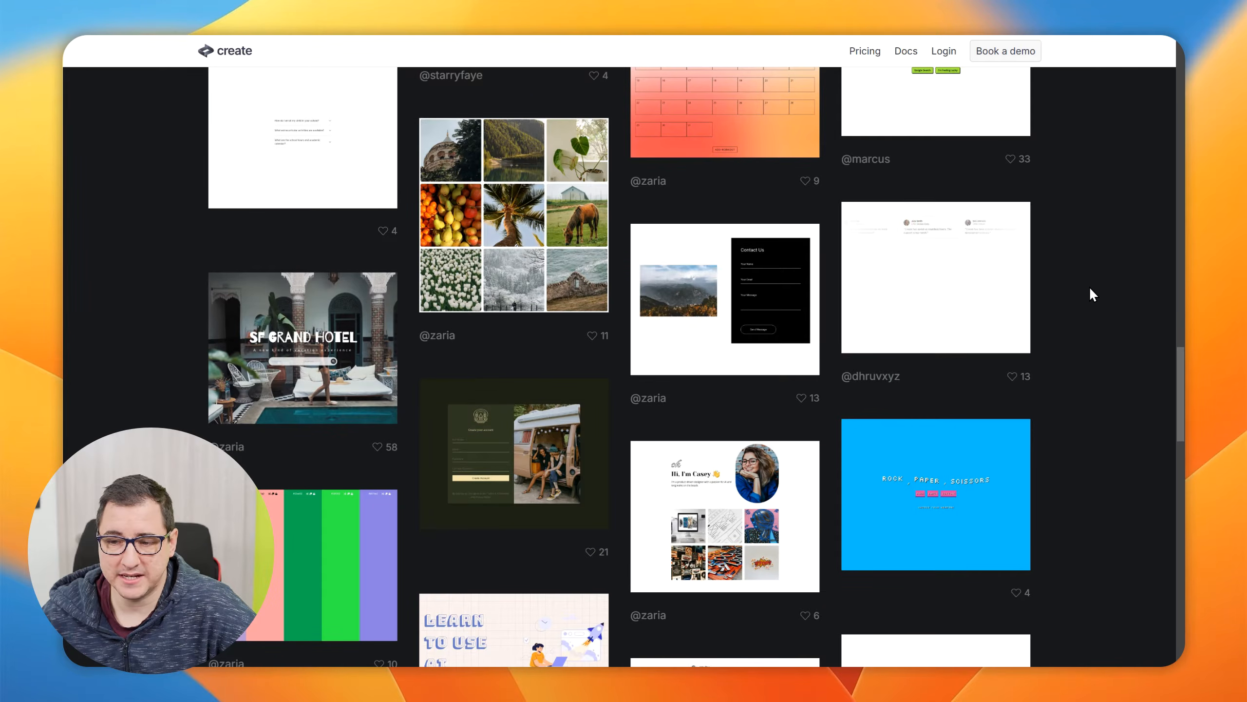
scroll(1091, 290, "down", 12)
scroll(1089, 286, "down", 12)
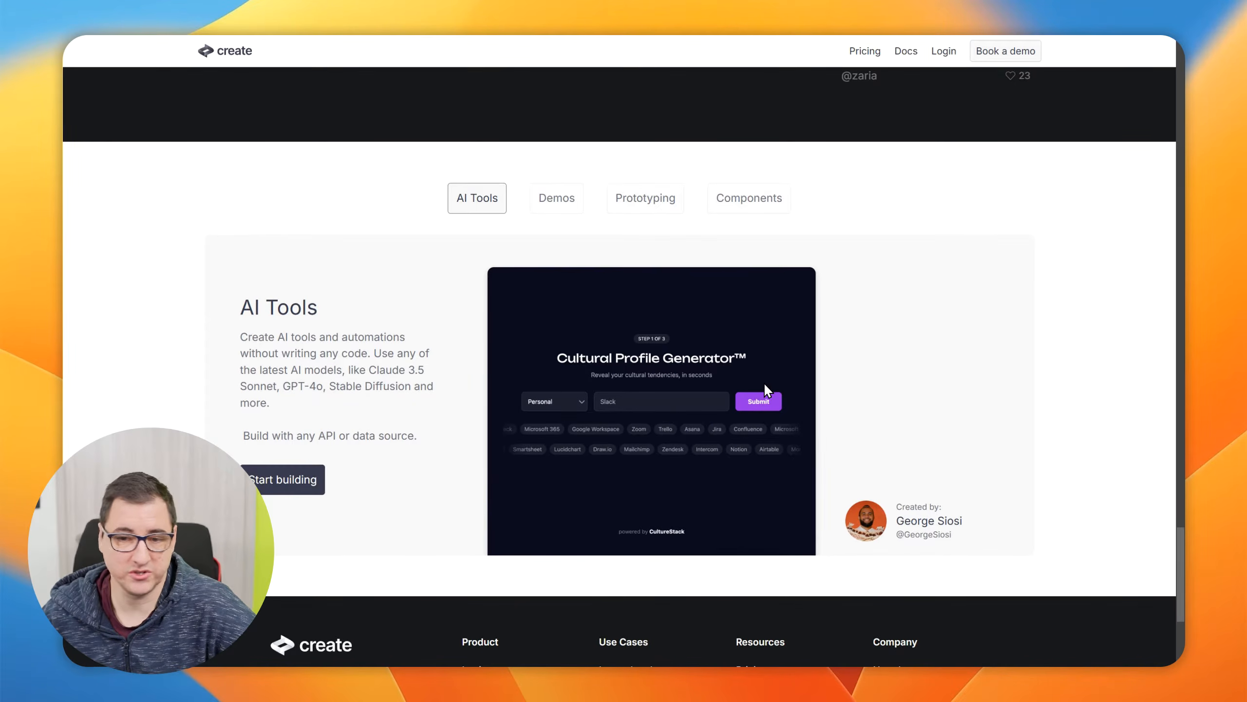
View the Demos, Prototyping and Components examples in the homepage's use-case showcase
left_click(557, 199)
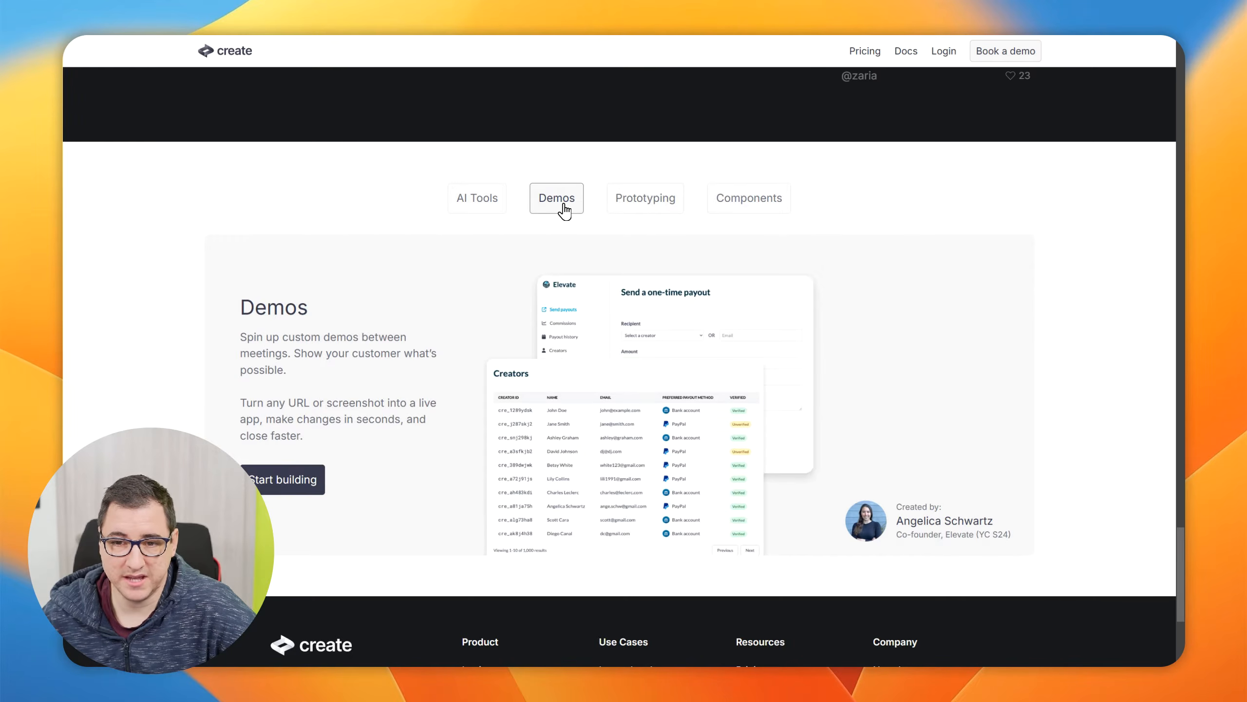
left_click(625, 202)
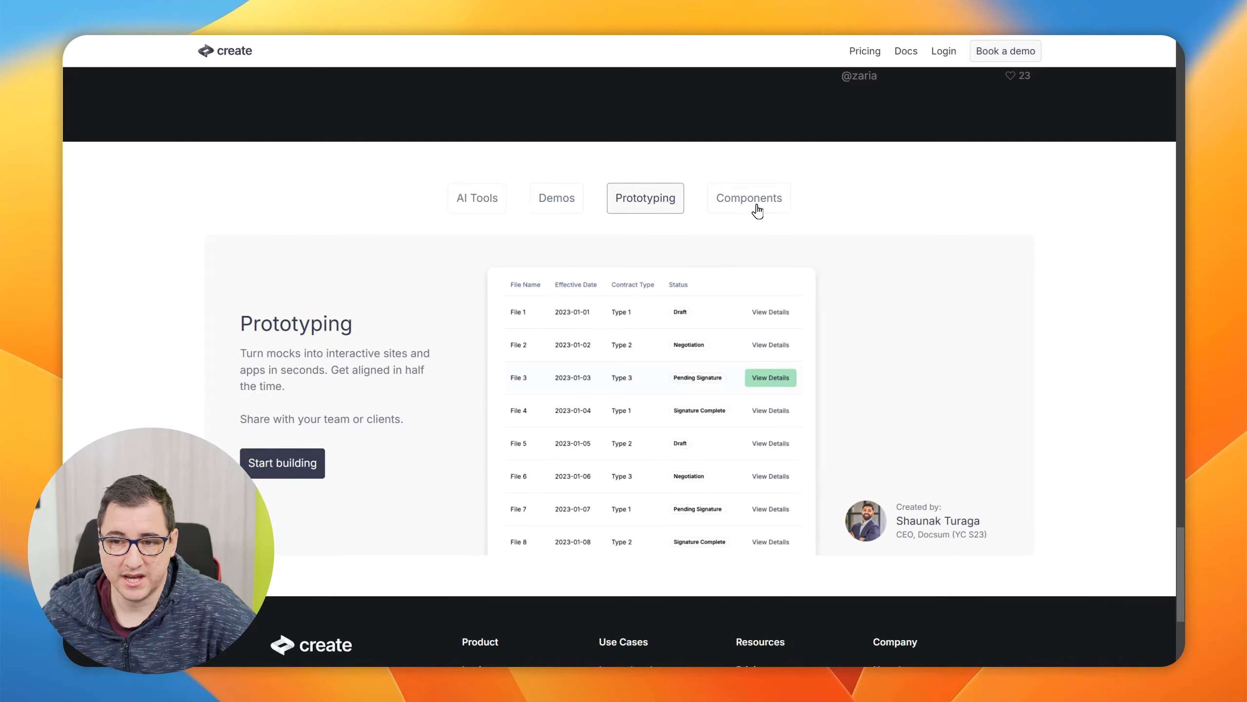
left_click(757, 211)
scroll(944, 324, "down", 5)
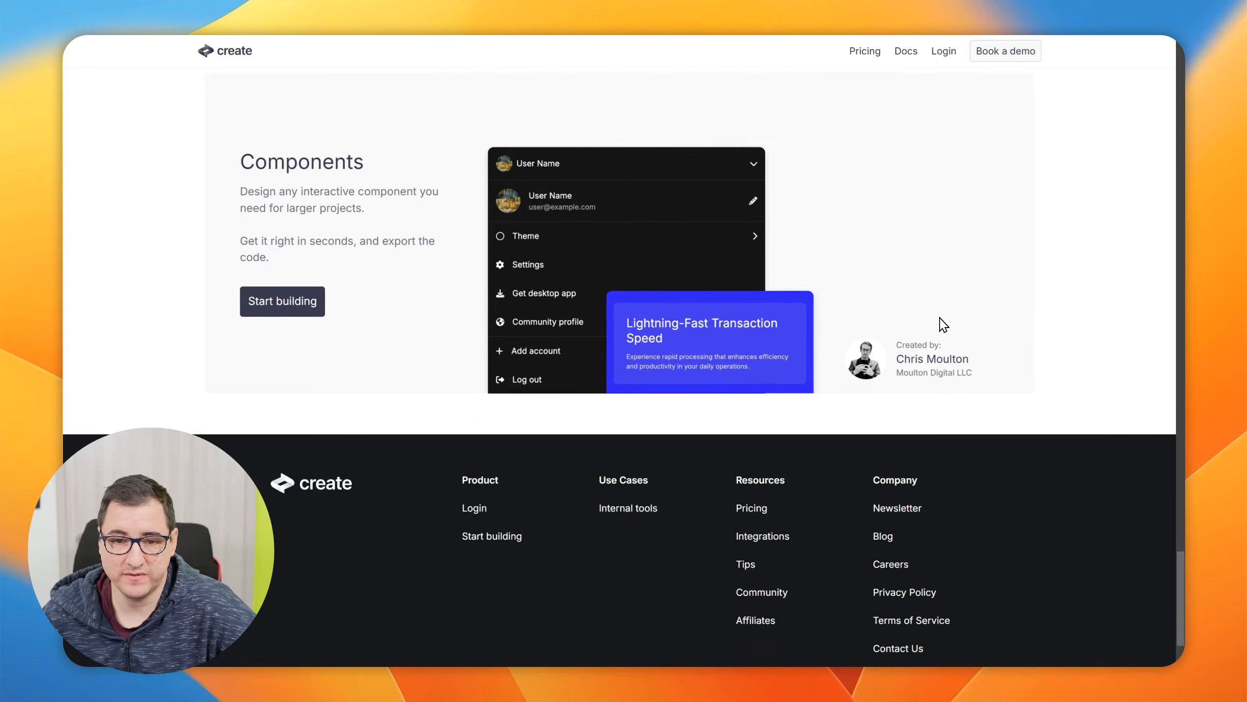
Open the pricing page, show monthly prices and highlight the Pro plan's price
scroll(945, 329, "up", 20)
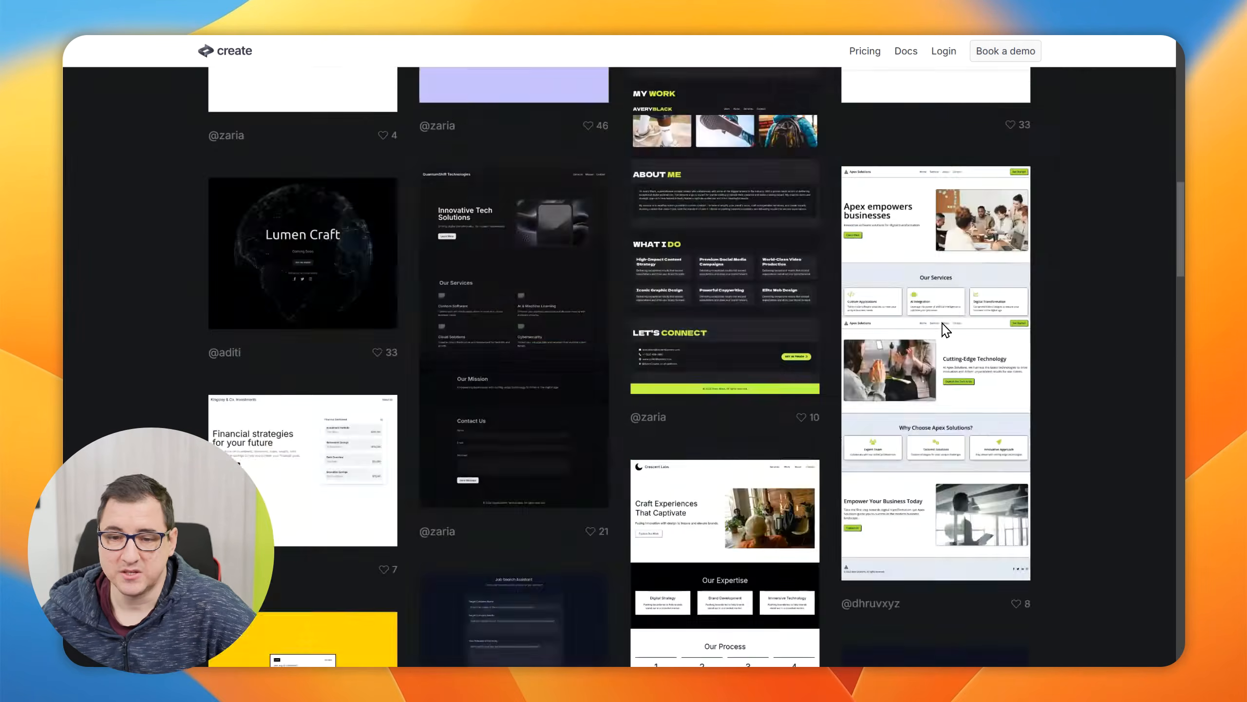
left_click(863, 52)
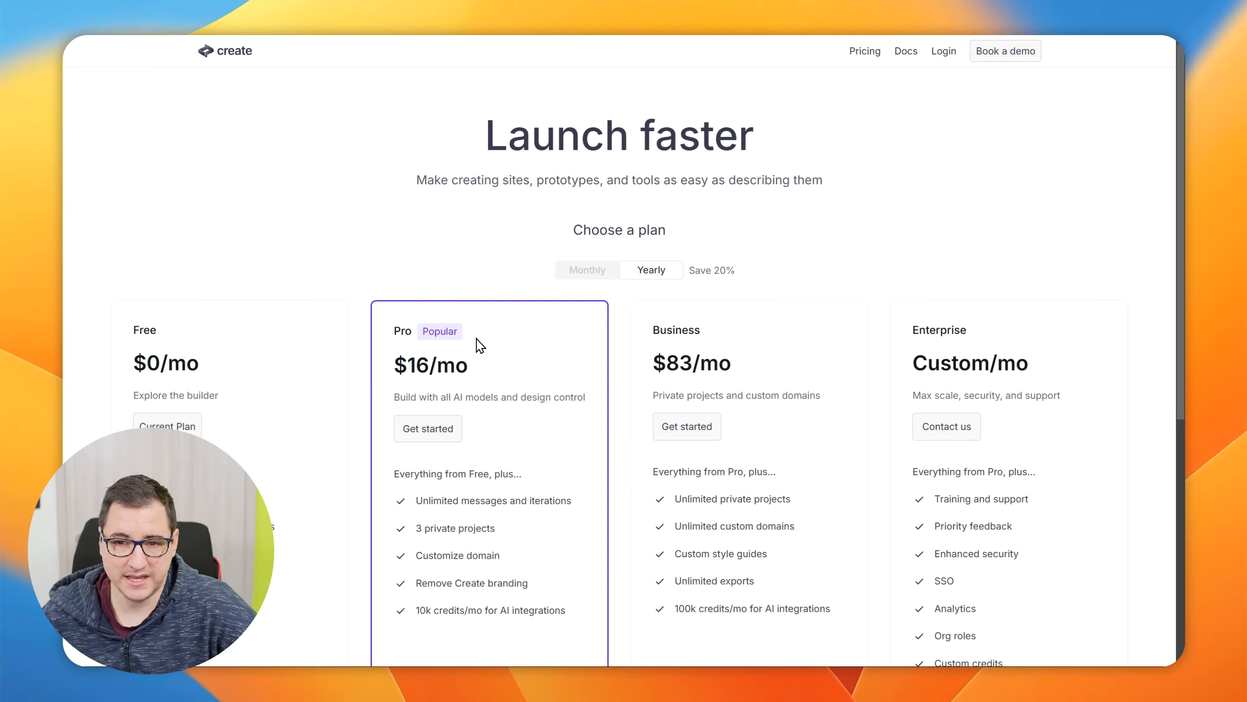
left_click(595, 274)
left_click_drag(408, 368, 473, 369)
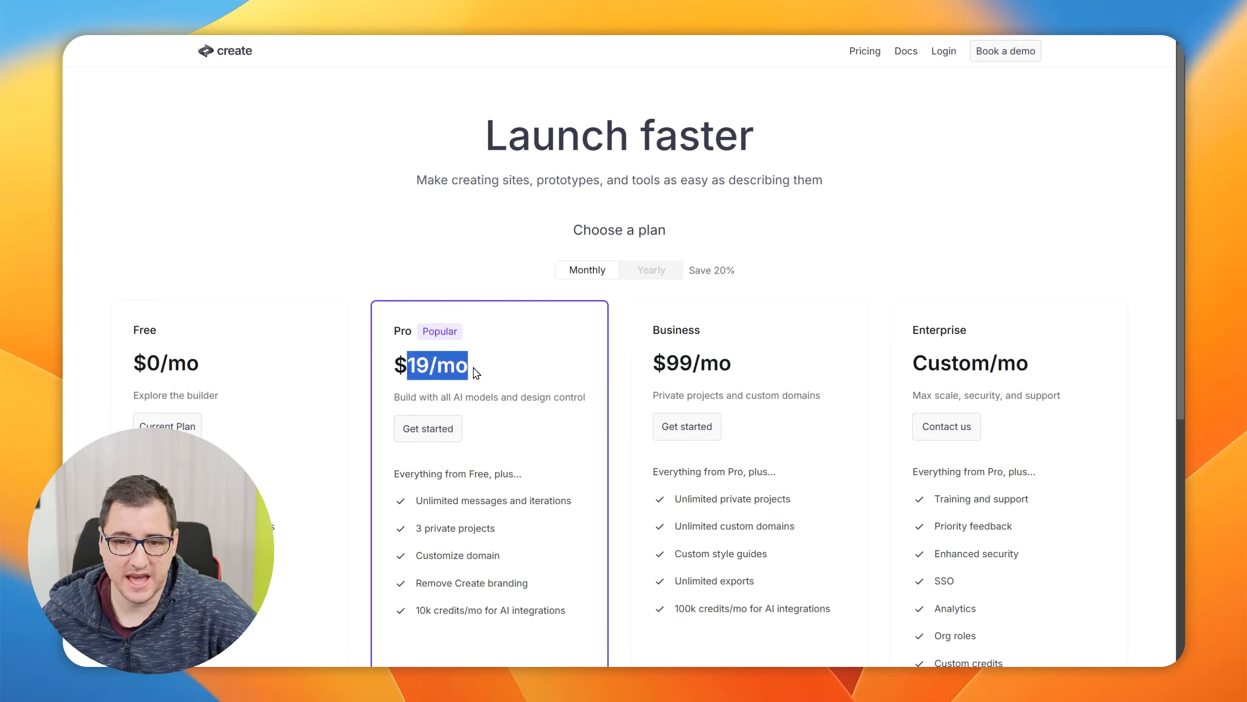
left_click(533, 350)
left_click(775, 287)
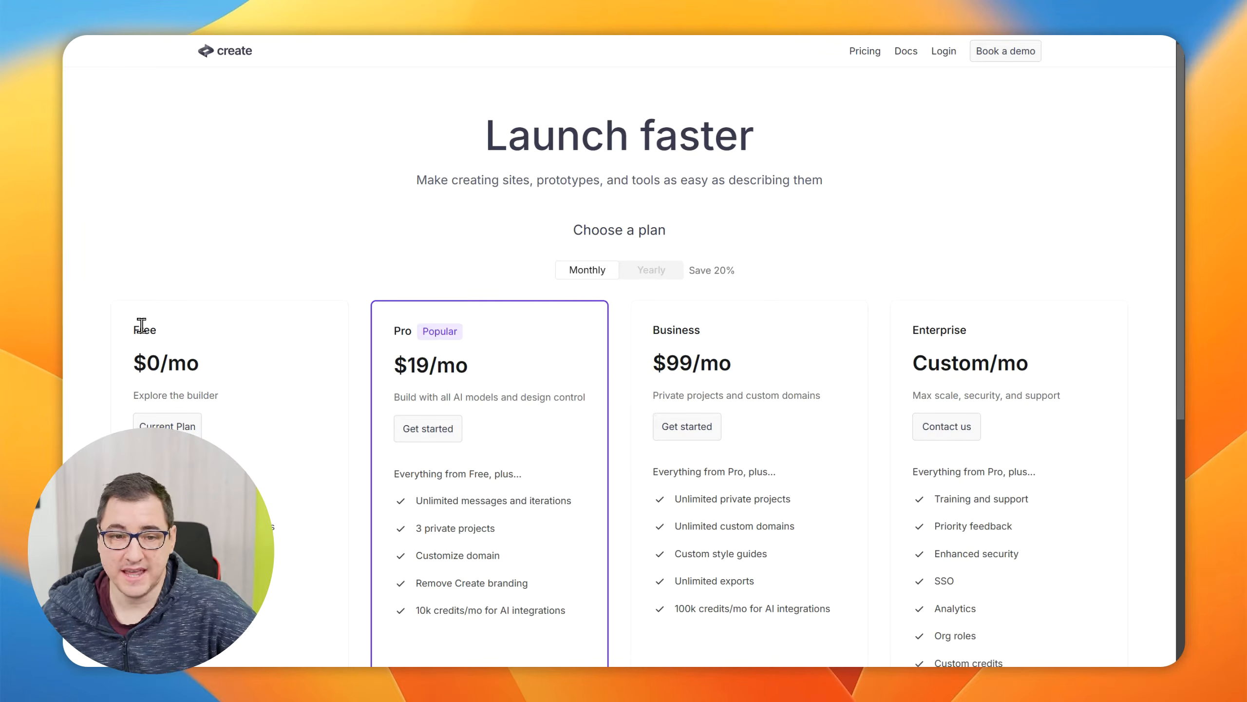
Examine the Free plan and compare the feature lists of all the plans
left_click_drag(136, 325, 334, 237)
left_click(342, 253)
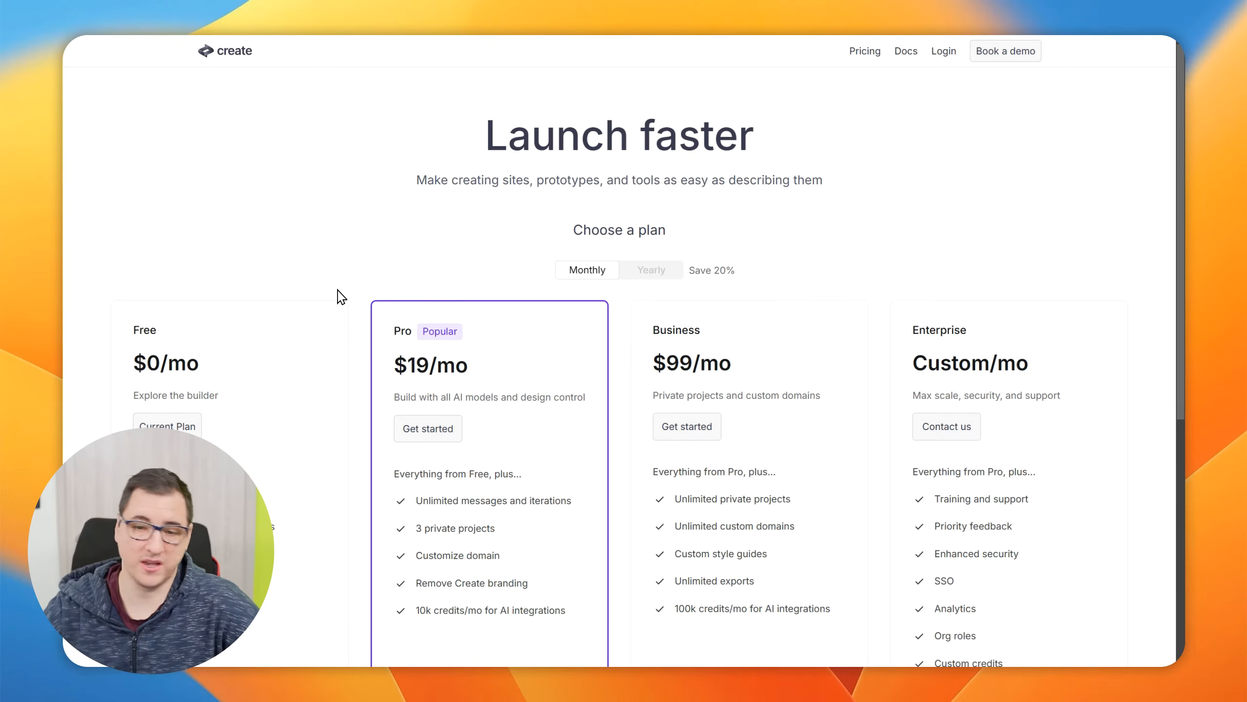
scroll(339, 344, "down", 2)
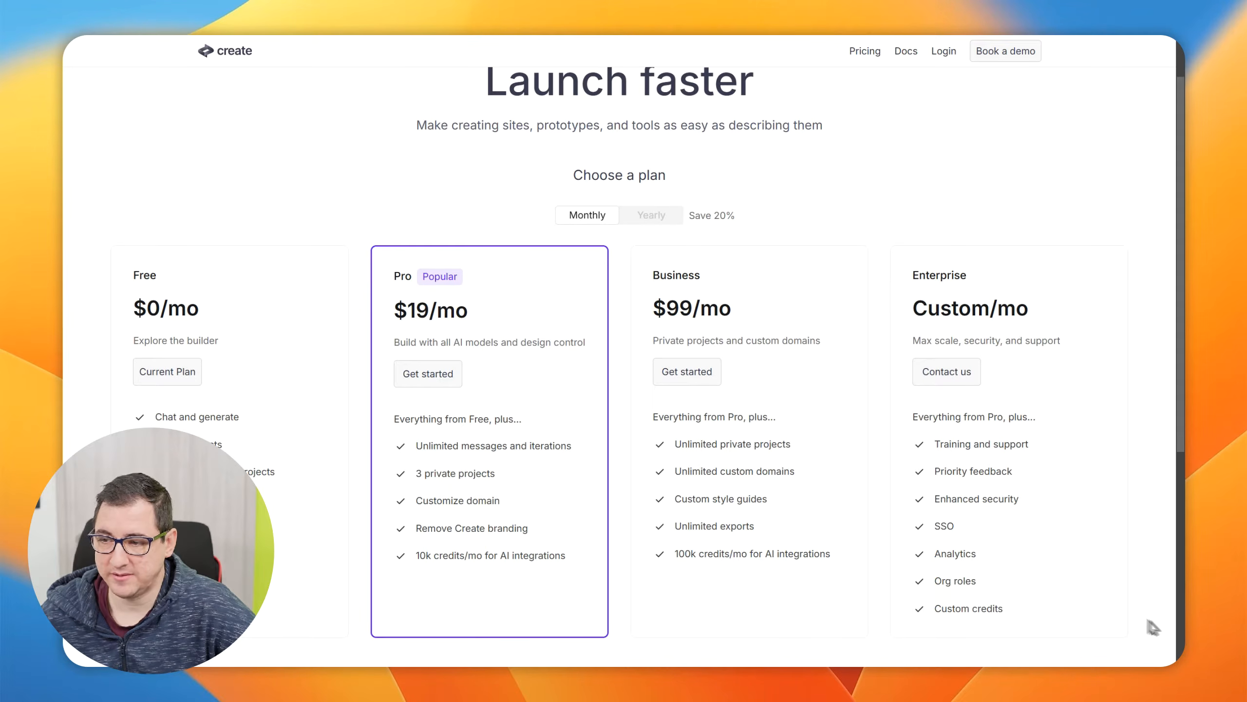
scroll(401, 358, "up", 1)
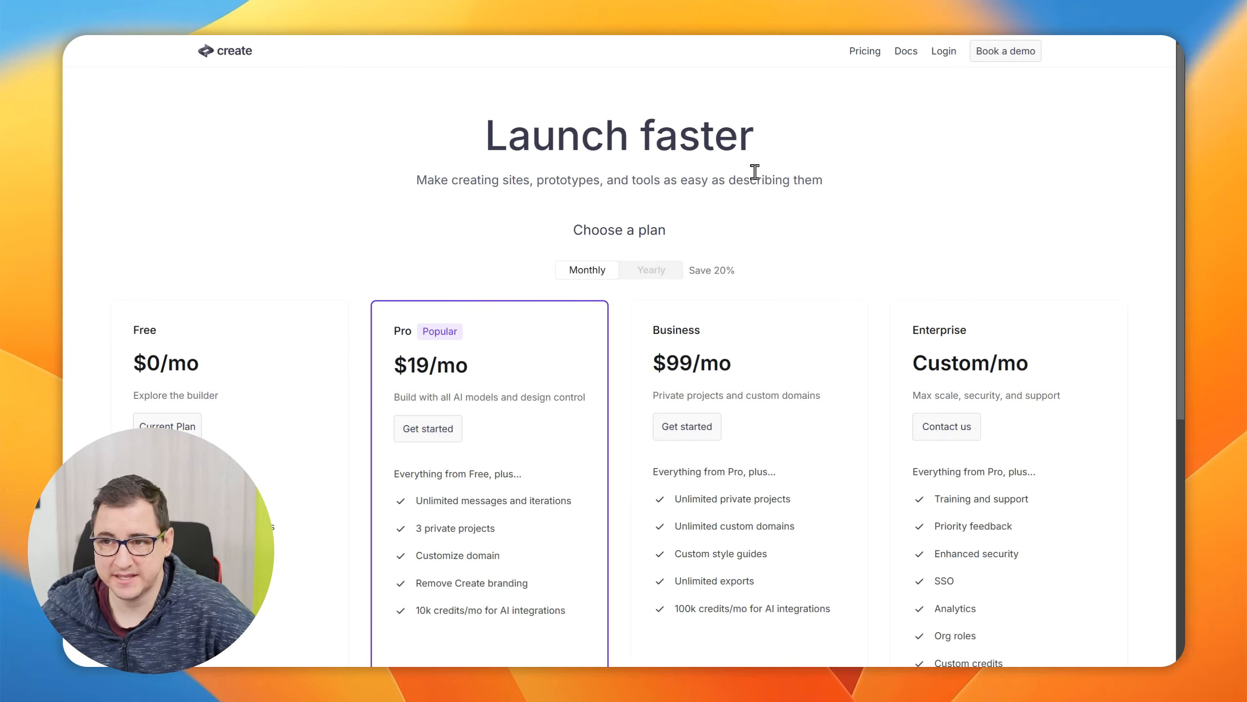
Open the login page, fill in the work email and request a log in link
left_click(939, 58)
left_click(501, 323)
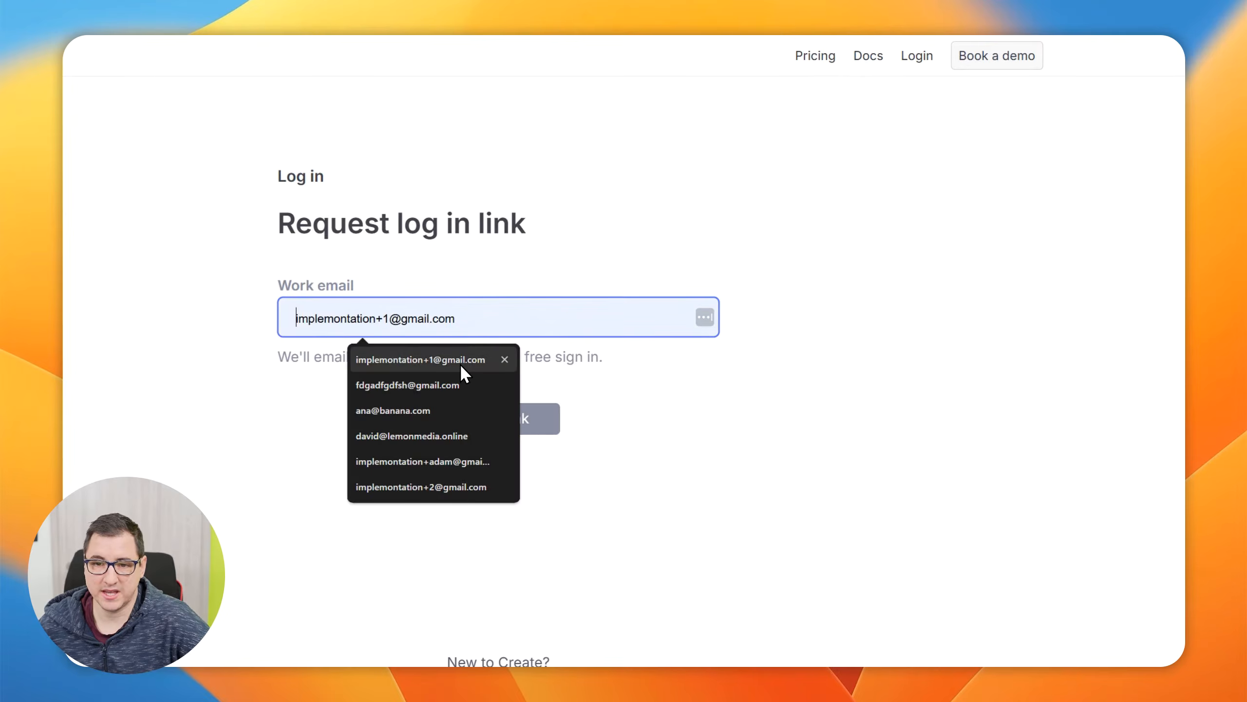
left_click(432, 442)
left_click(482, 426)
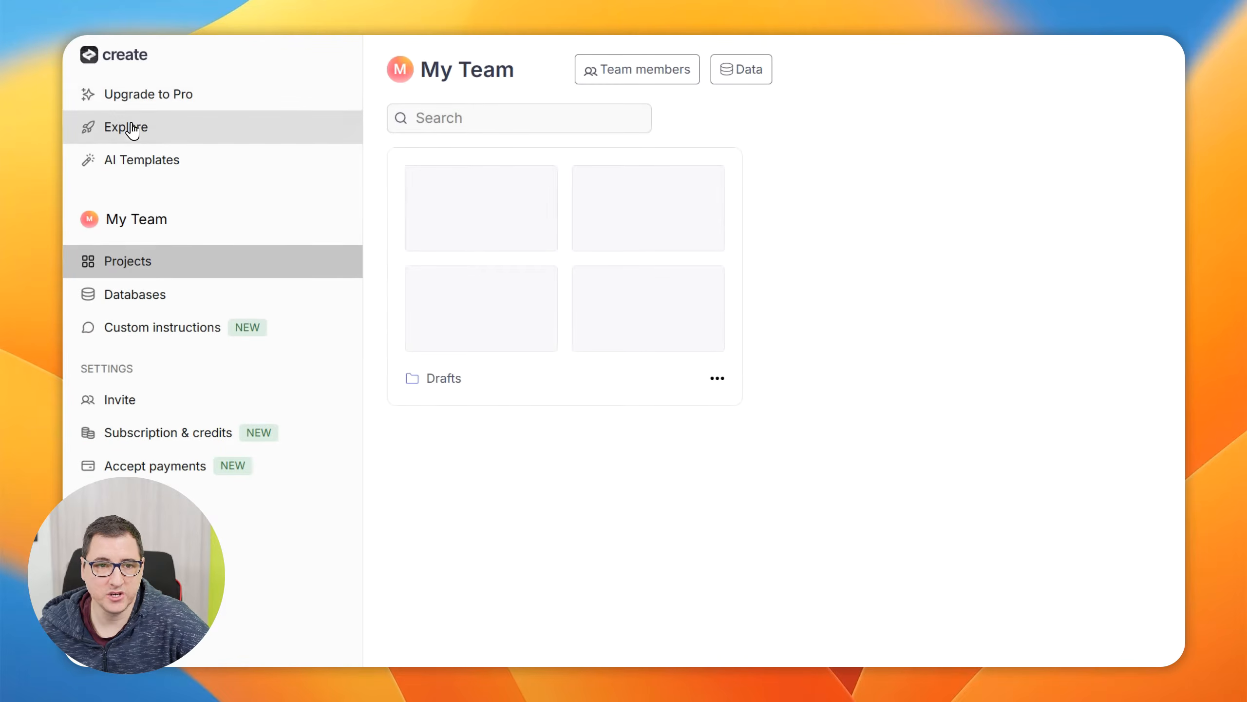
Open the Explore page of community apps from the dashboard and close it again
left_click(107, 126)
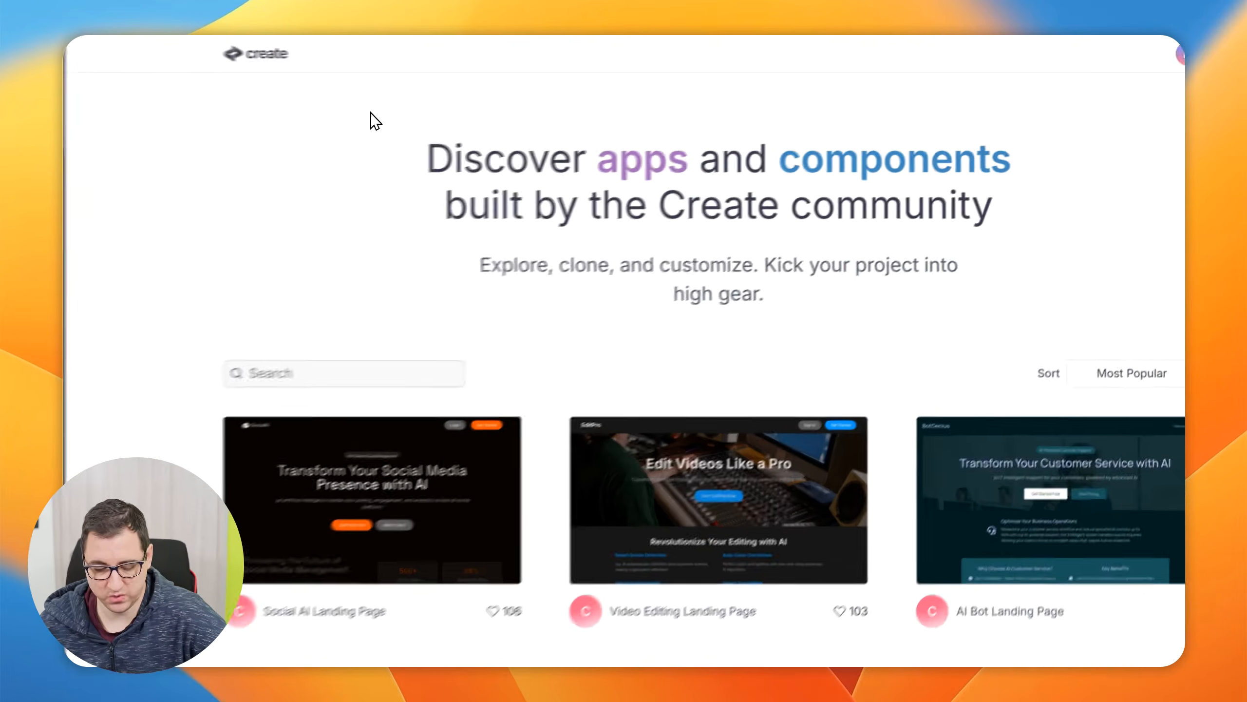
key("alt+Tab")
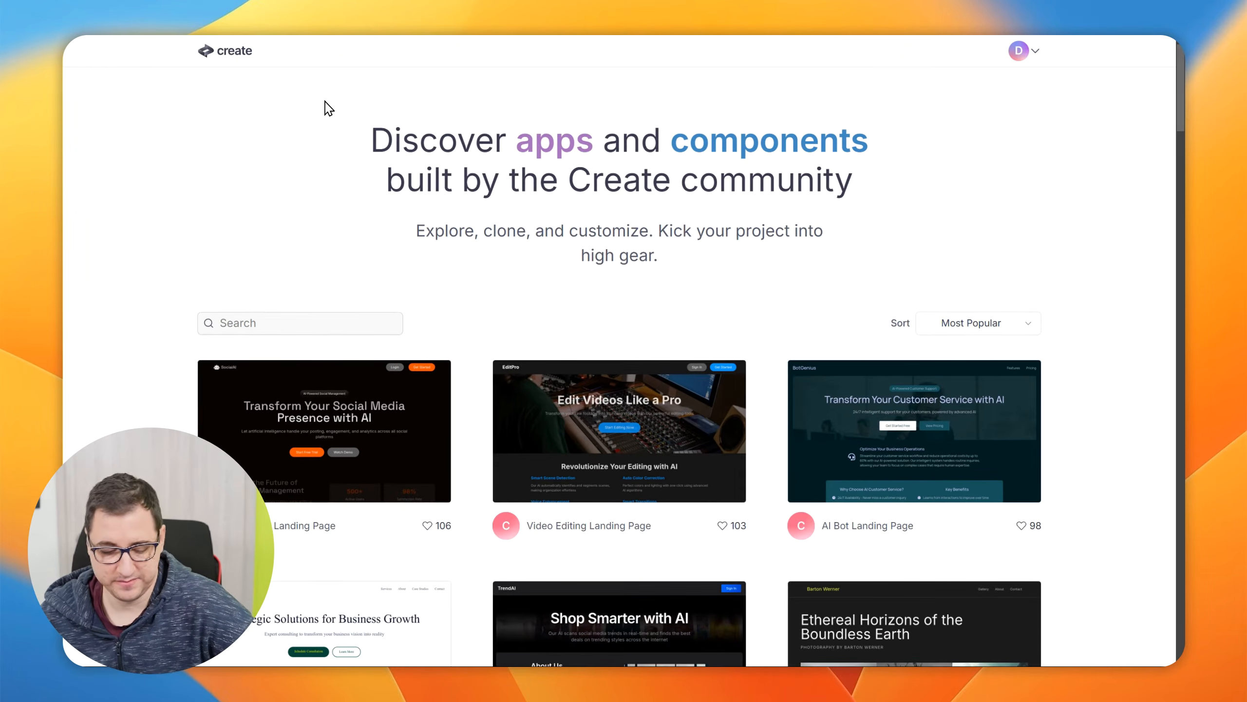
key("ctrl+w")
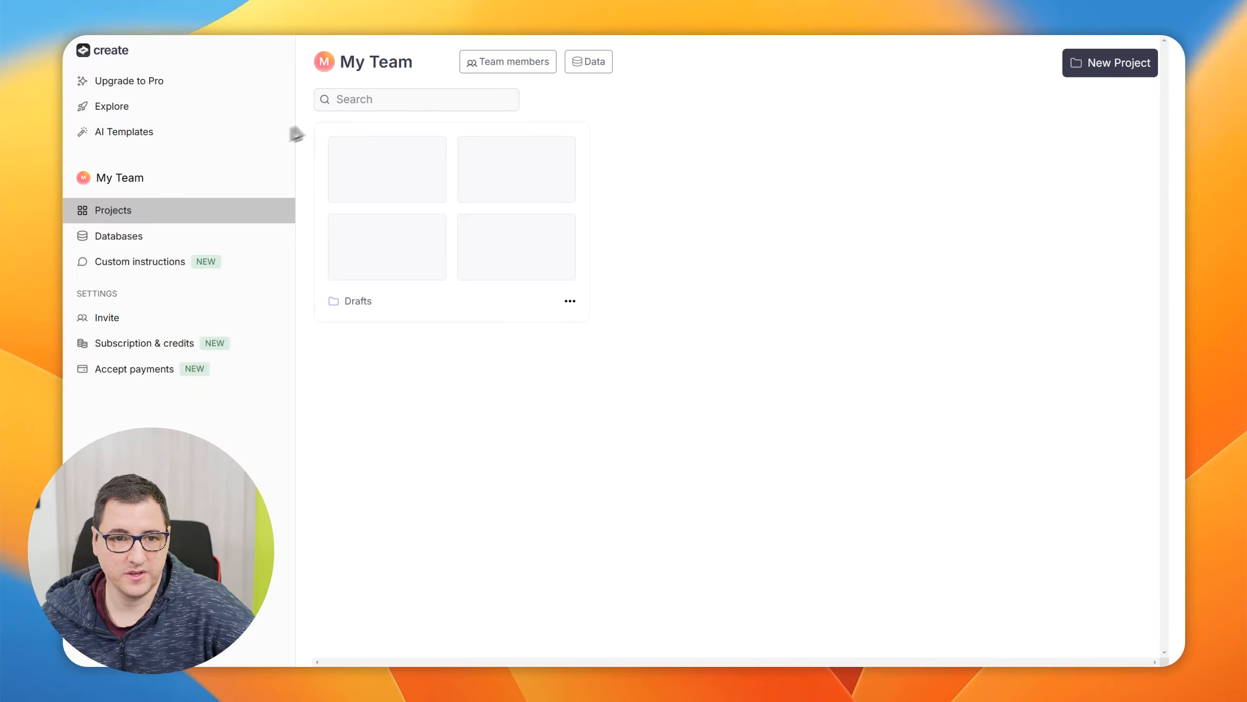
Open the AI Templates page and look through the available starter templates
left_click(141, 132)
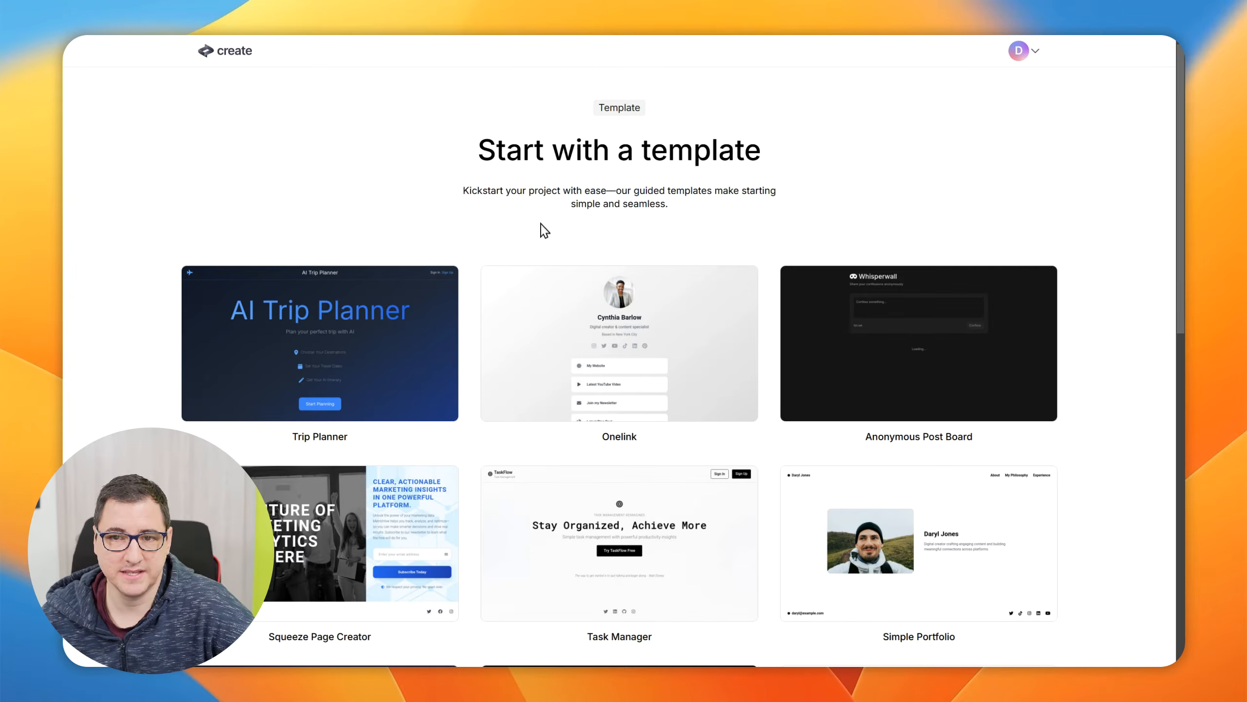
scroll(757, 353, "down", 15)
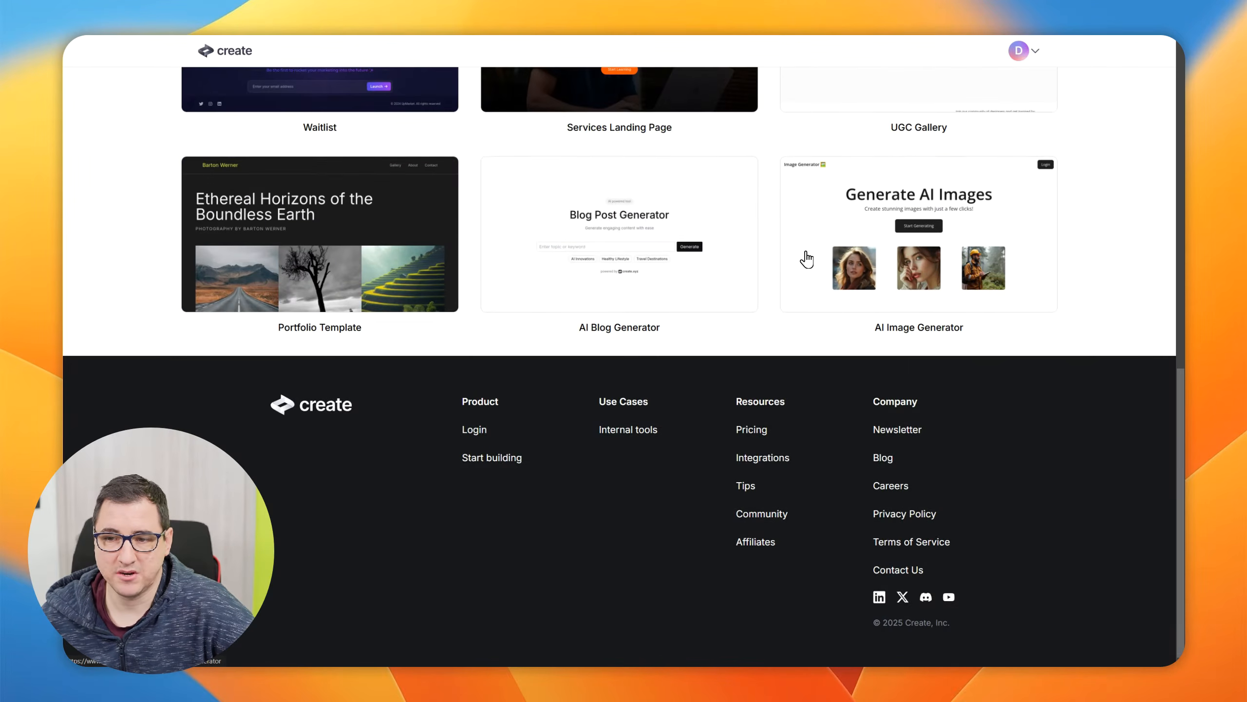
scroll(794, 270, "up", 15)
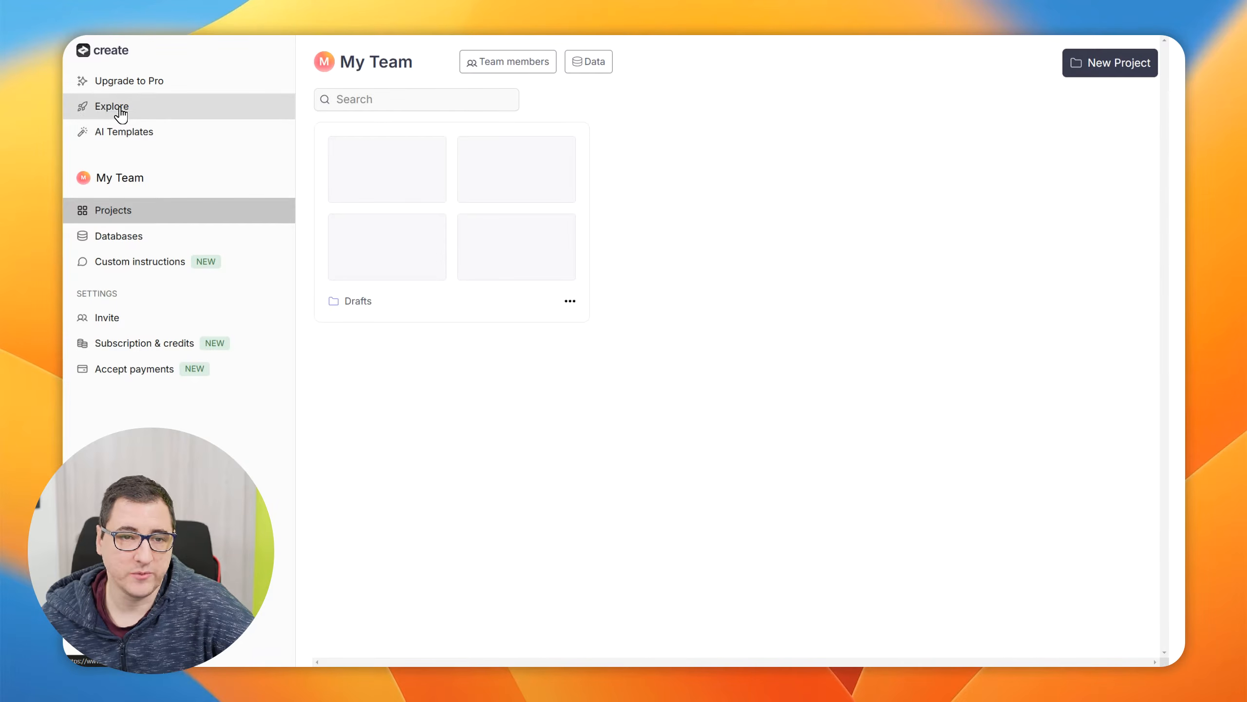
Open the Explore page of community-built apps and components and sort it by Most Popular
left_click(164, 118)
scroll(452, 329, "down", 2)
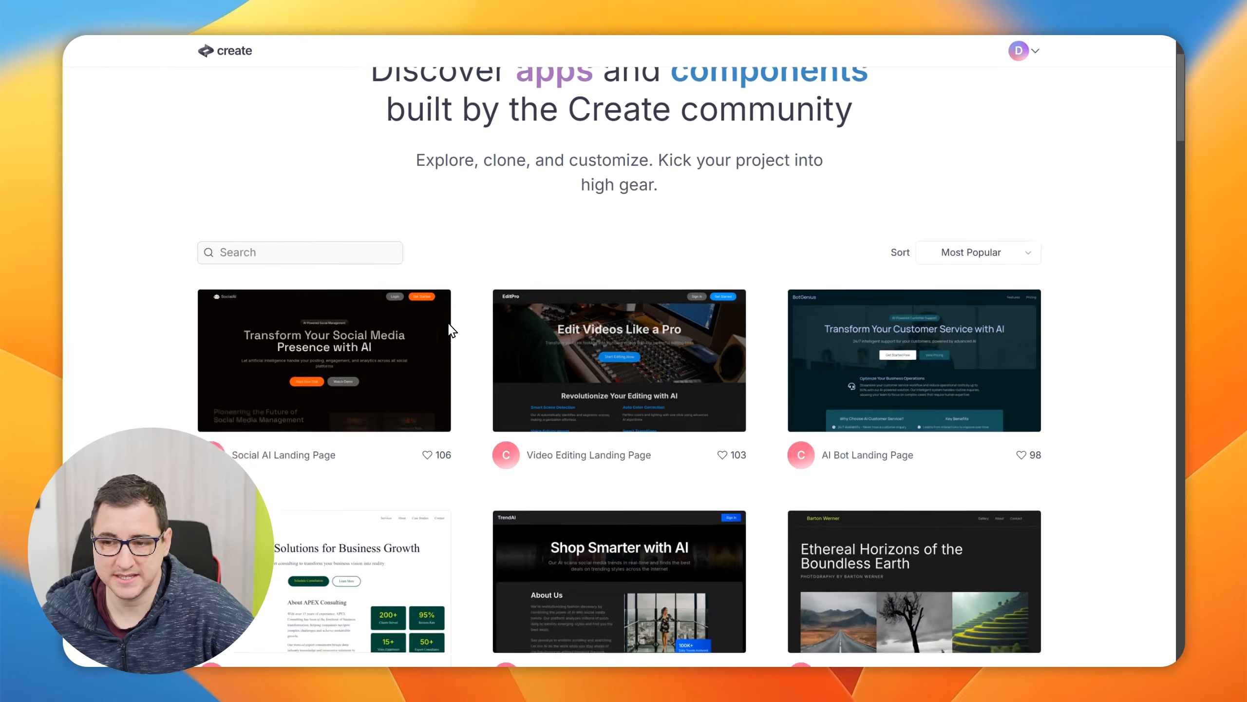
scroll(449, 329, "down", 3)
scroll(446, 329, "up", 4)
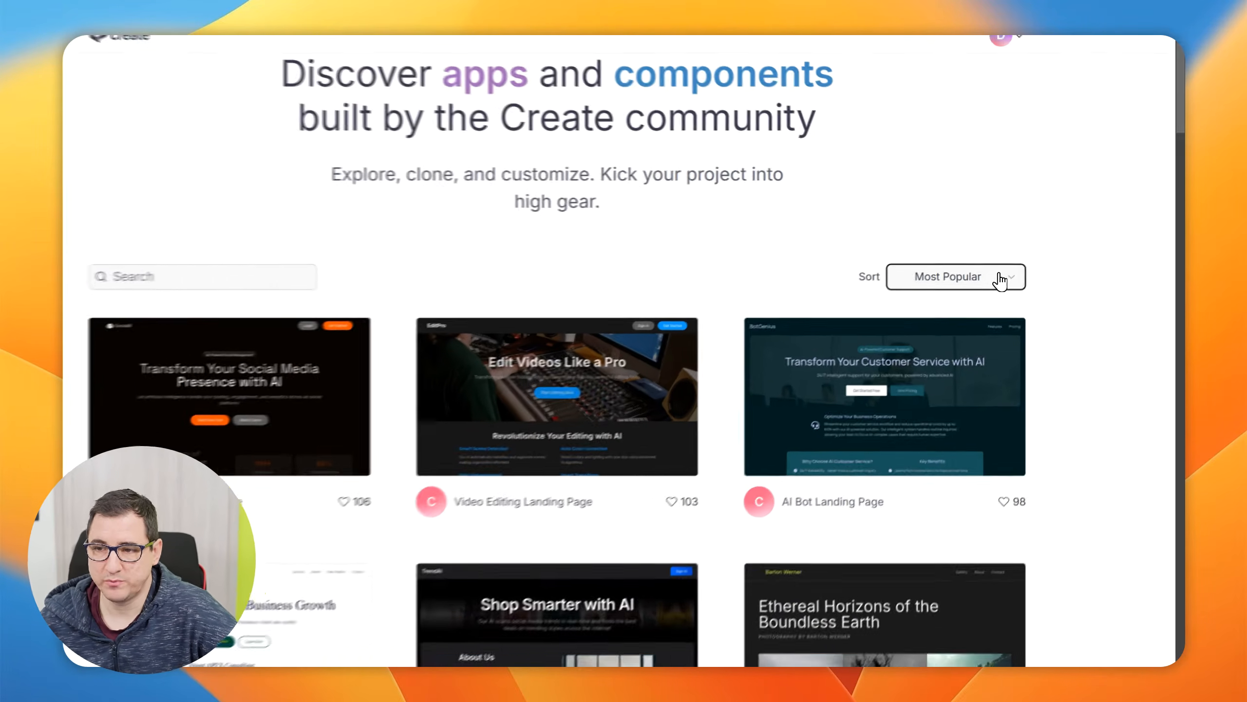
left_click(1001, 279)
left_click(935, 314)
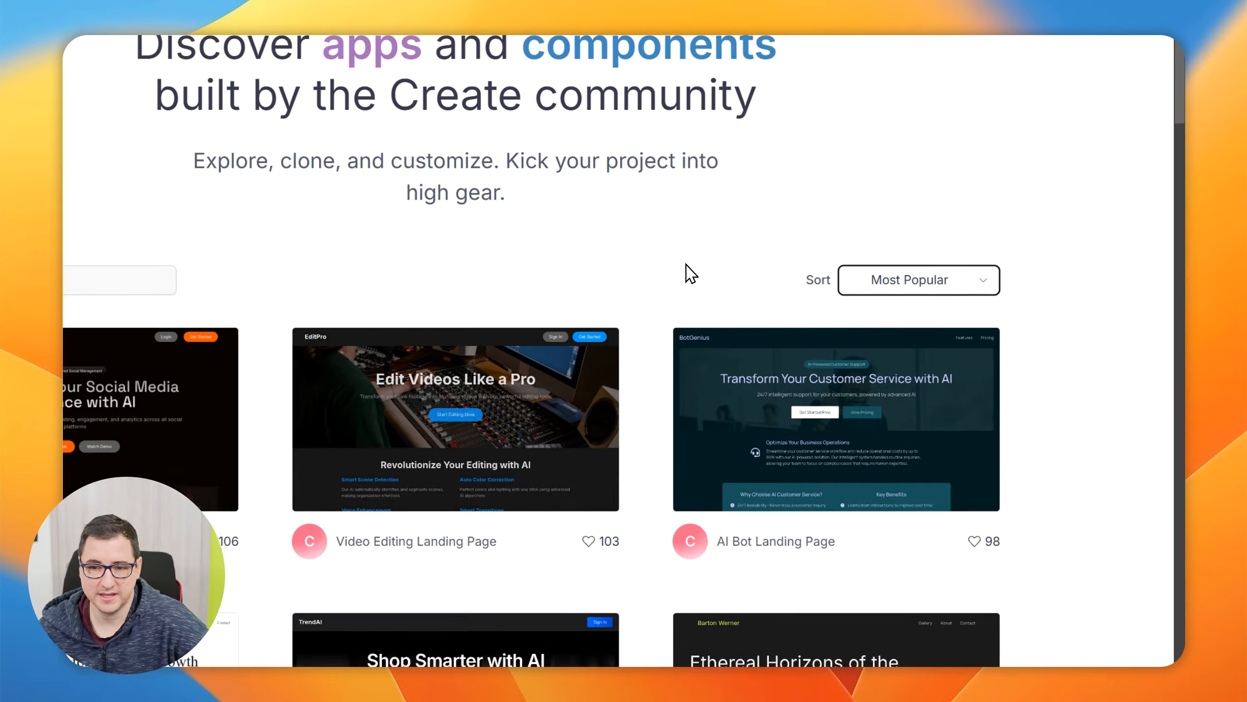
Look through the community projects in the Most Popular list for example apps and landing pages
scroll(691, 274, "down", 10)
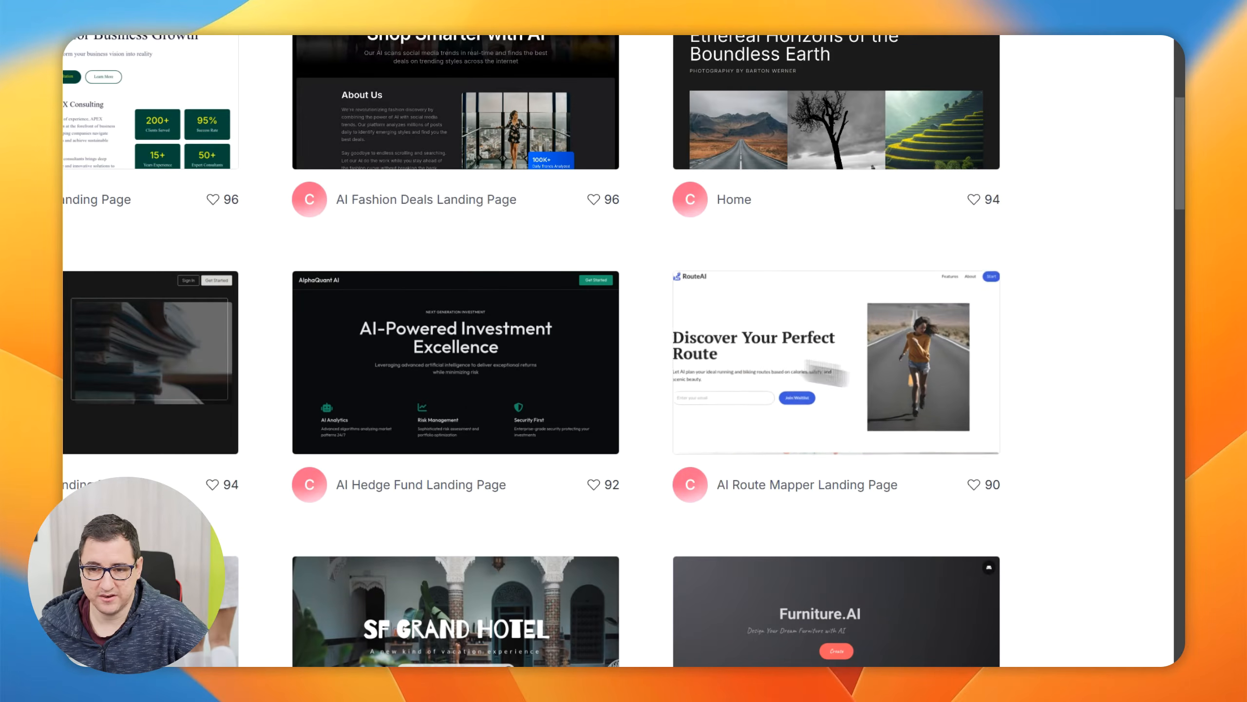
scroll(71, 388, "down", 4)
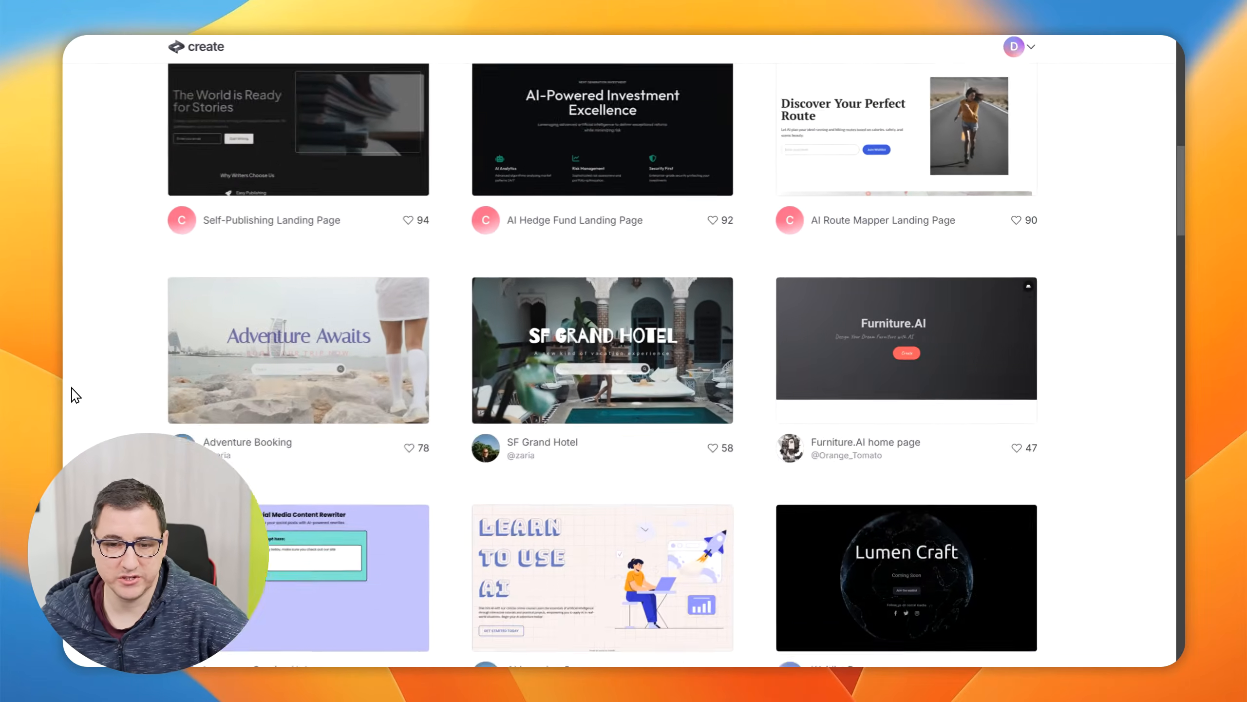
scroll(75, 394, "down", 10)
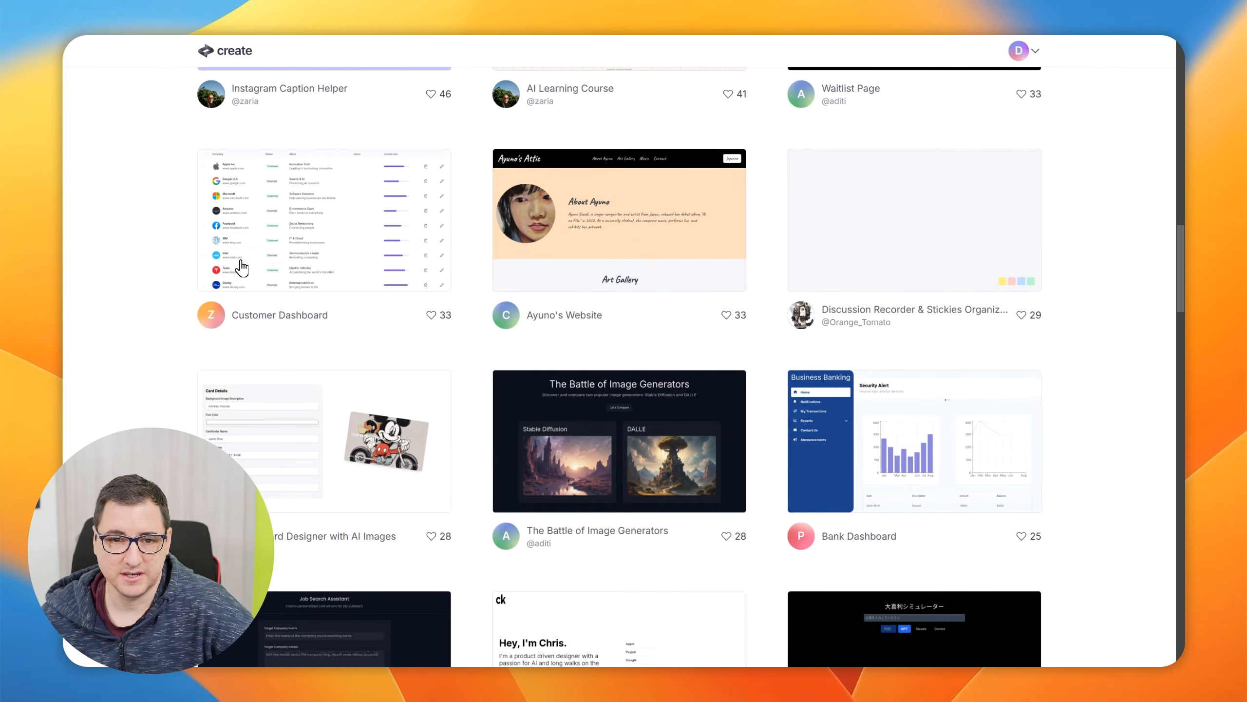
scroll(165, 288, "down", 4)
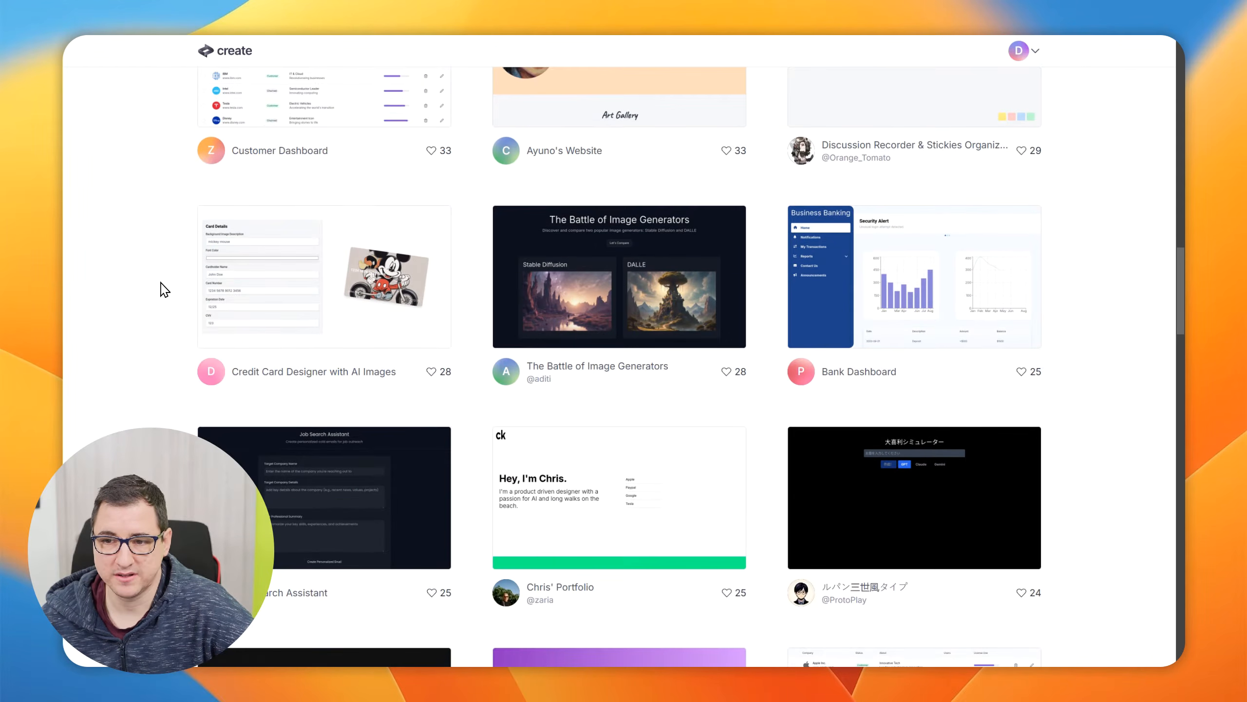
Browse the less-liked community projects further down the Explore page and return to its beginning
scroll(164, 290, "down", 7)
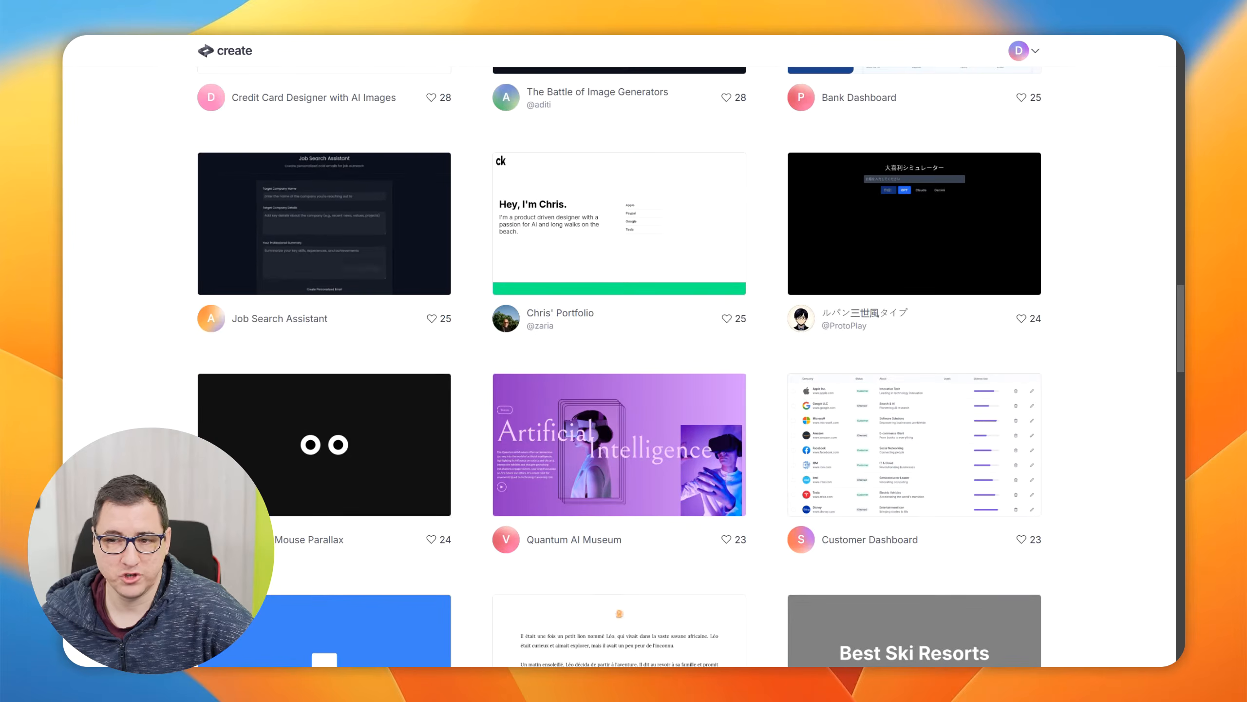
scroll(1067, 276, "down", 20)
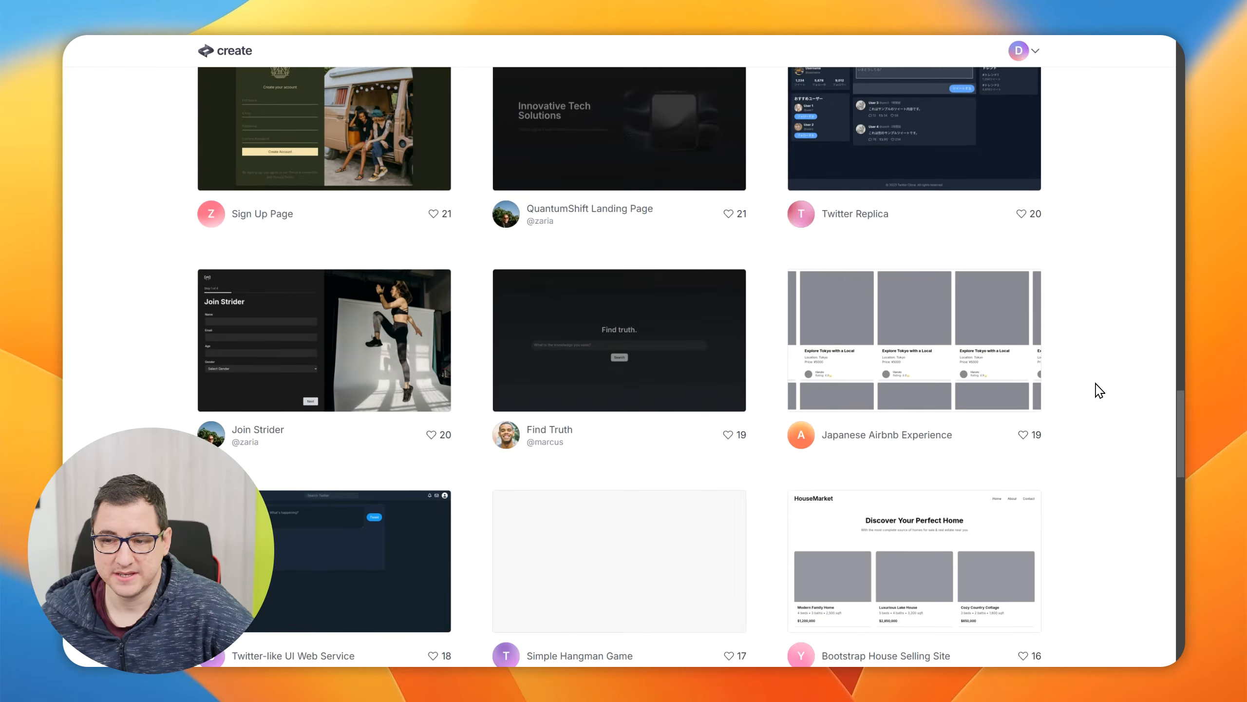
scroll(1083, 395, "up", 20)
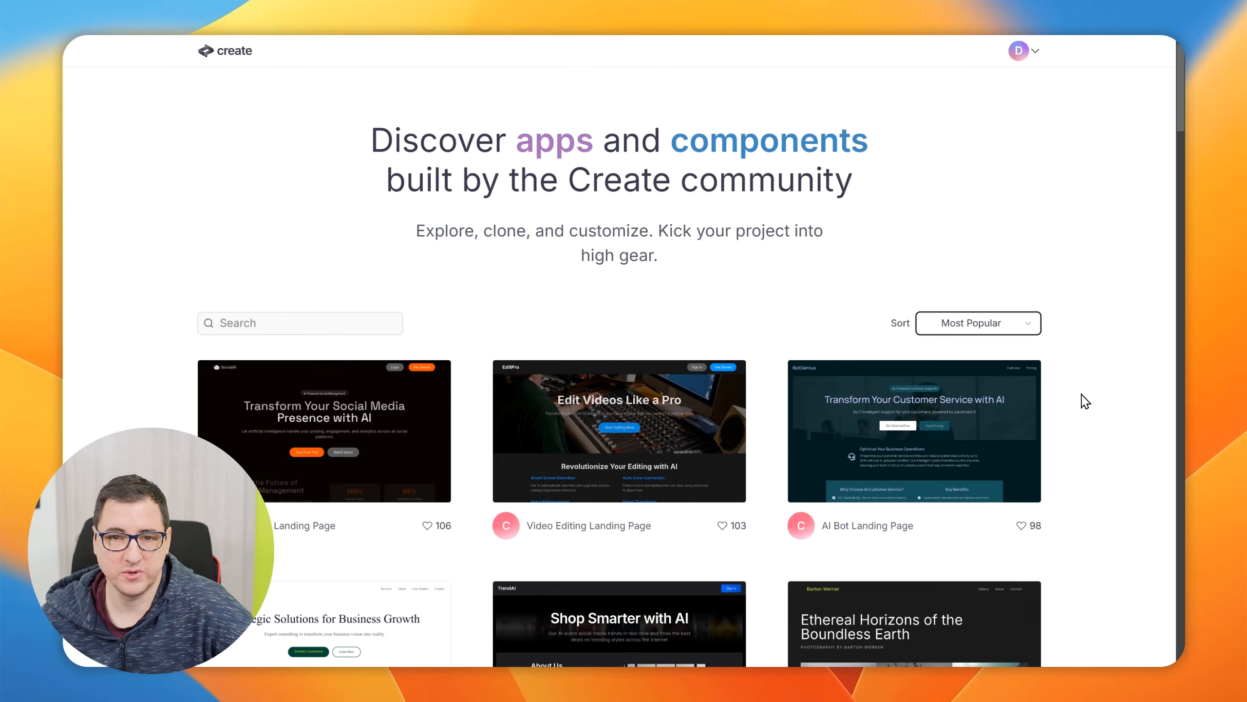
Return to the team's projects, open the Drafts project in the builder and read its chat greeting
key("ctrl+Up")
left_click(270, 192)
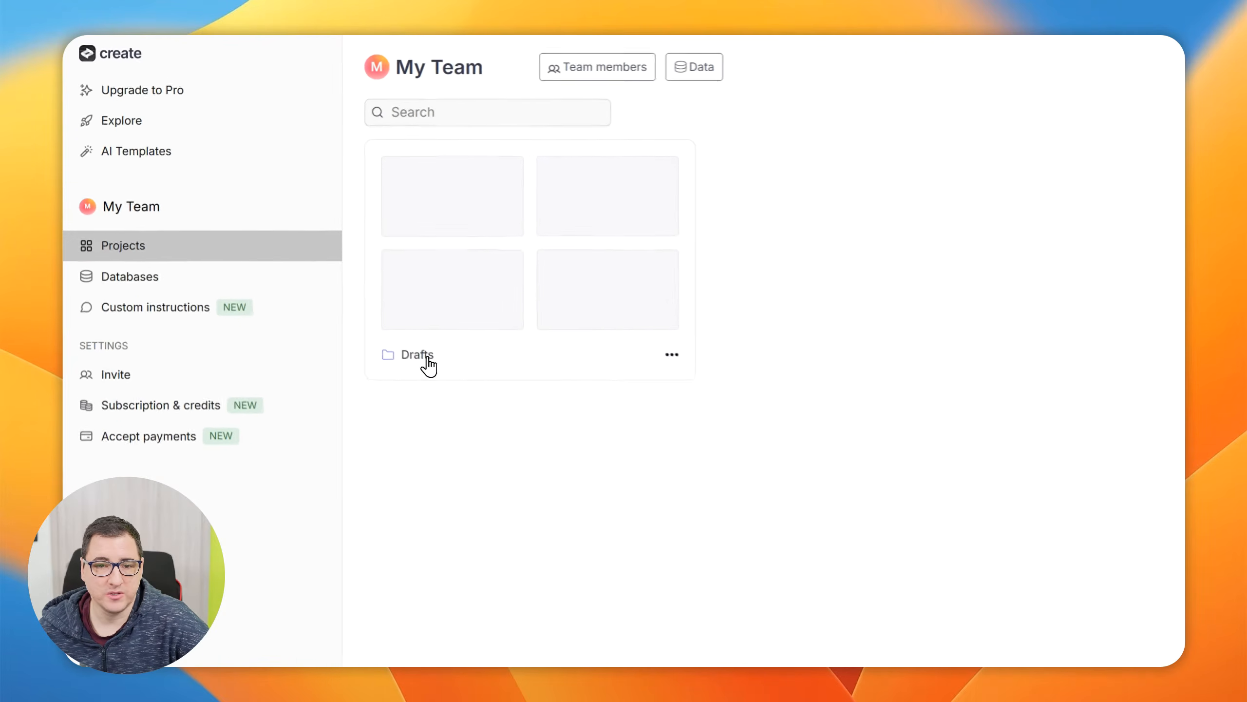
left_click(429, 364)
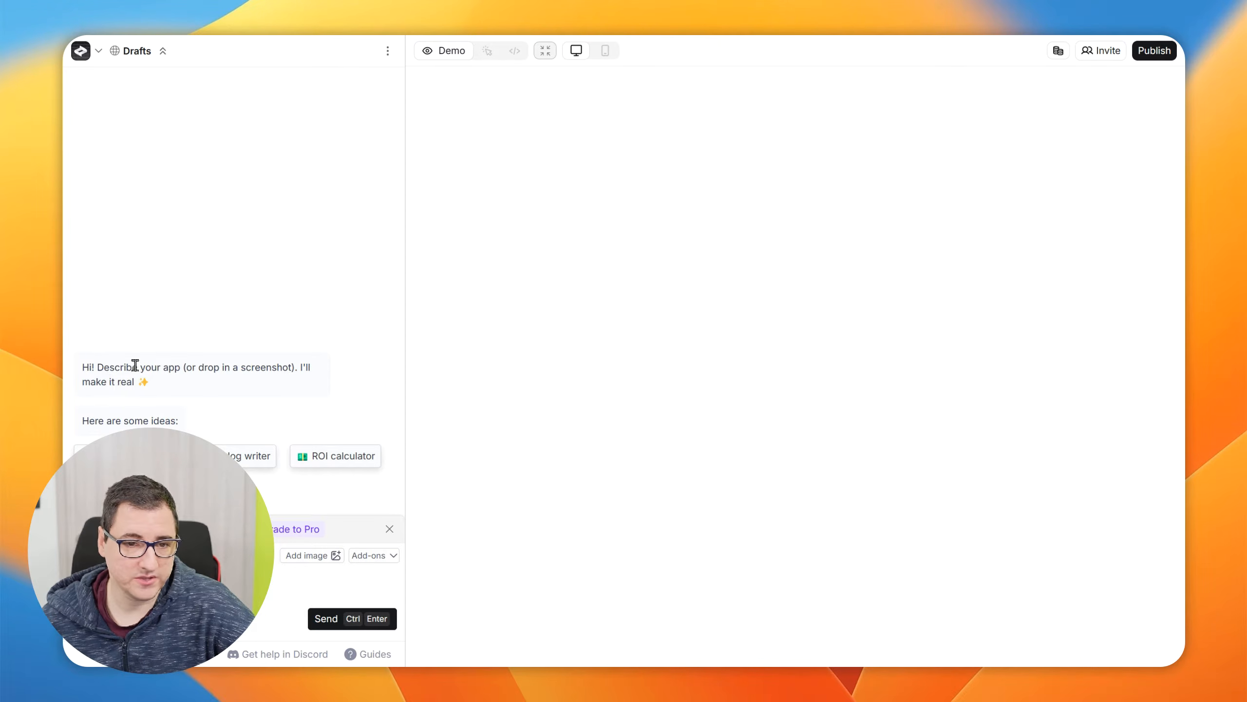
left_click_drag(97, 367, 182, 391)
left_click(182, 392)
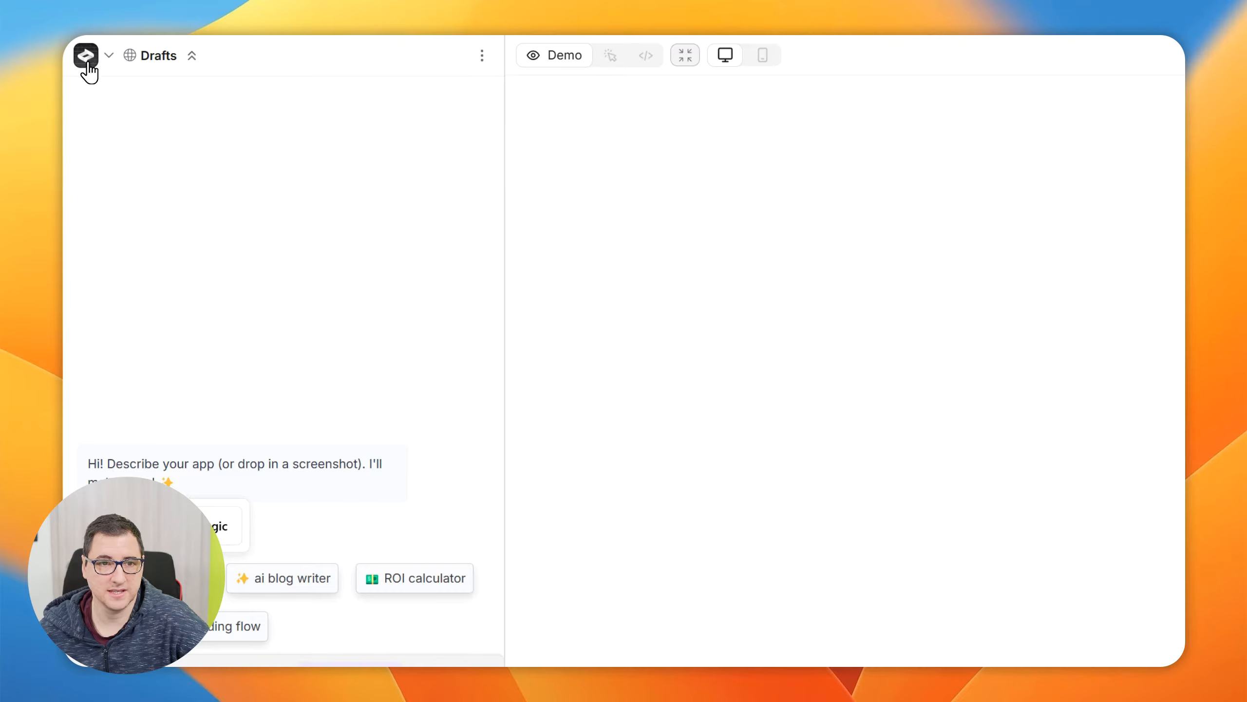
Open the project's Enable User Accounts option, read its datastore description and close it without adding accounts
left_click(109, 58)
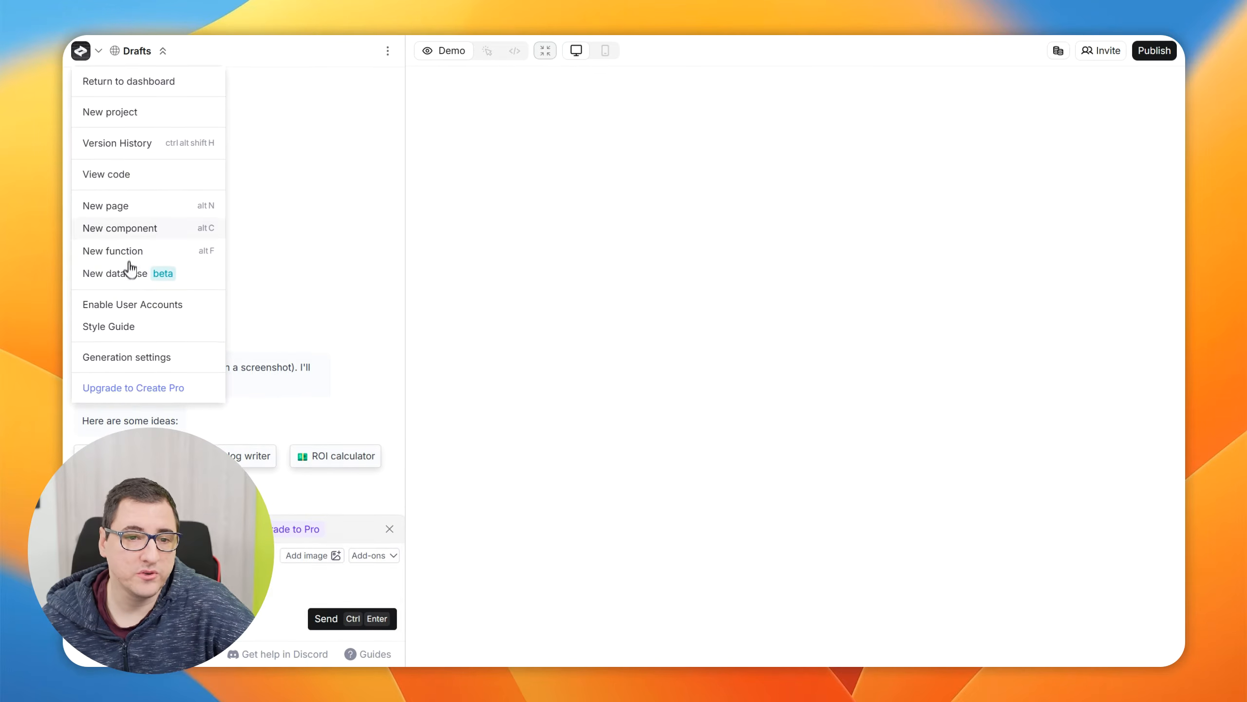
left_click(161, 314)
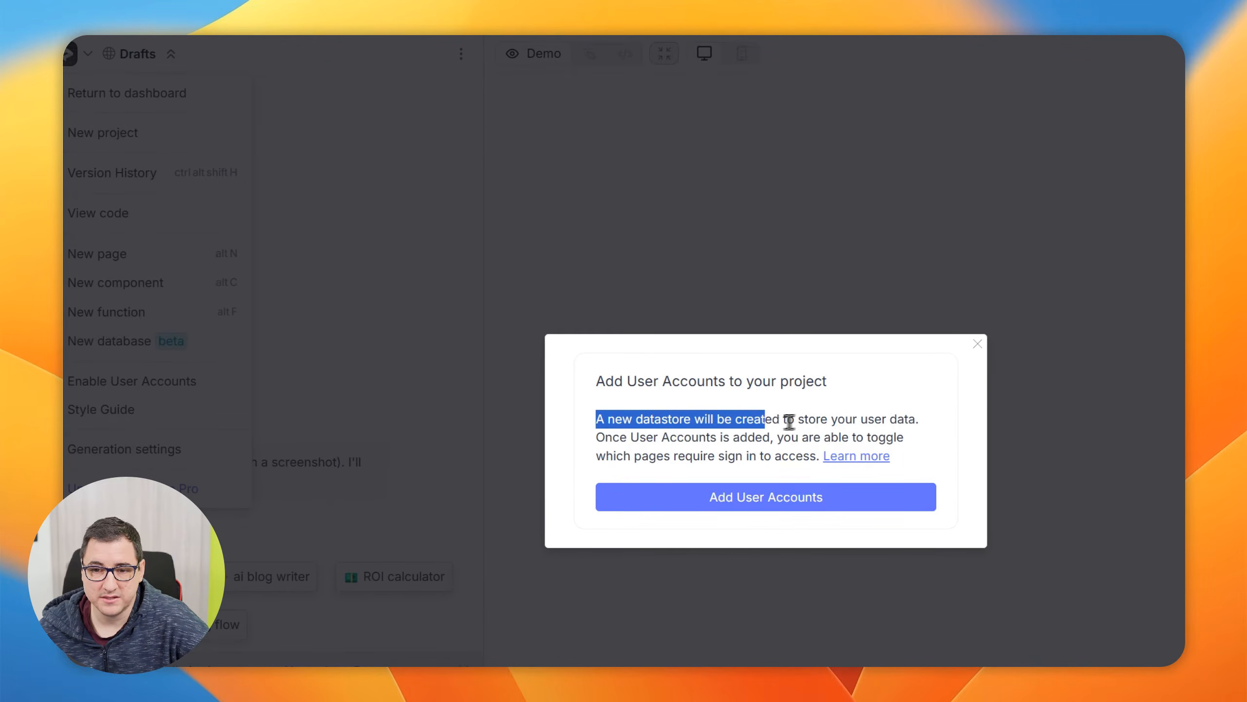
left_click_drag(789, 421, 915, 419)
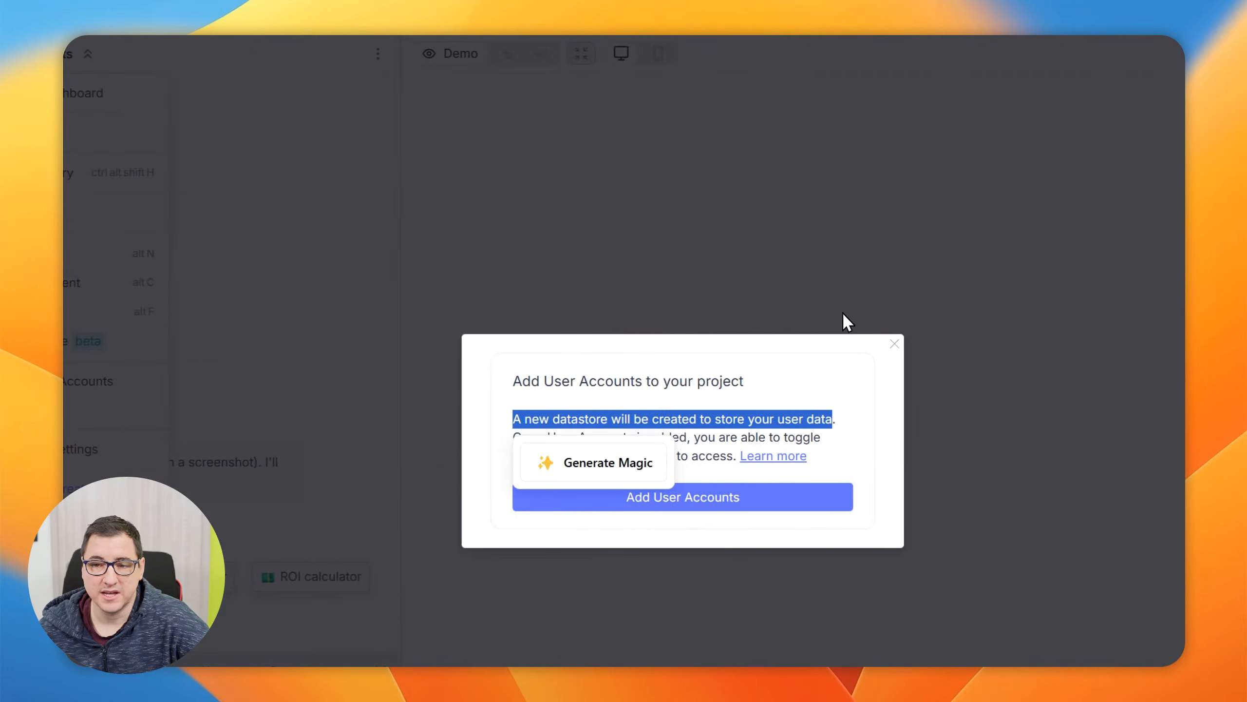
left_click(895, 345)
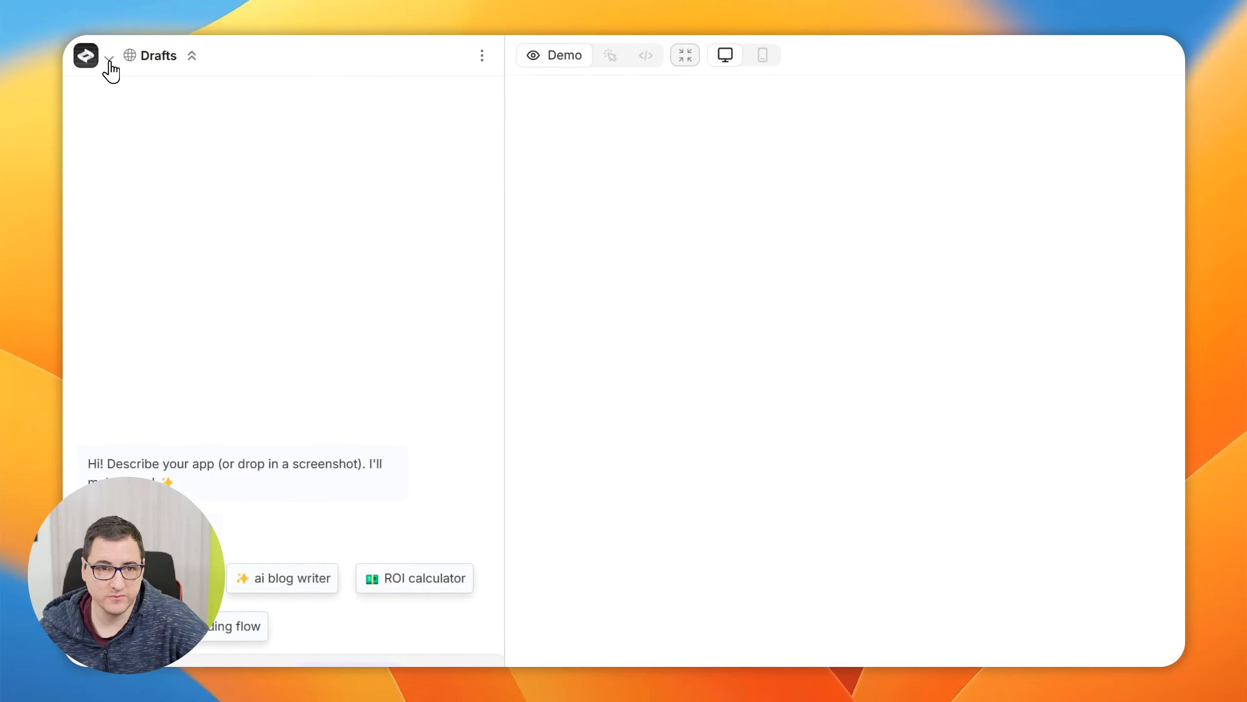
Open the project's Style Guide, look through the premade styles and the own-brand option, and close it without choosing one
left_click(109, 57)
left_click(144, 413)
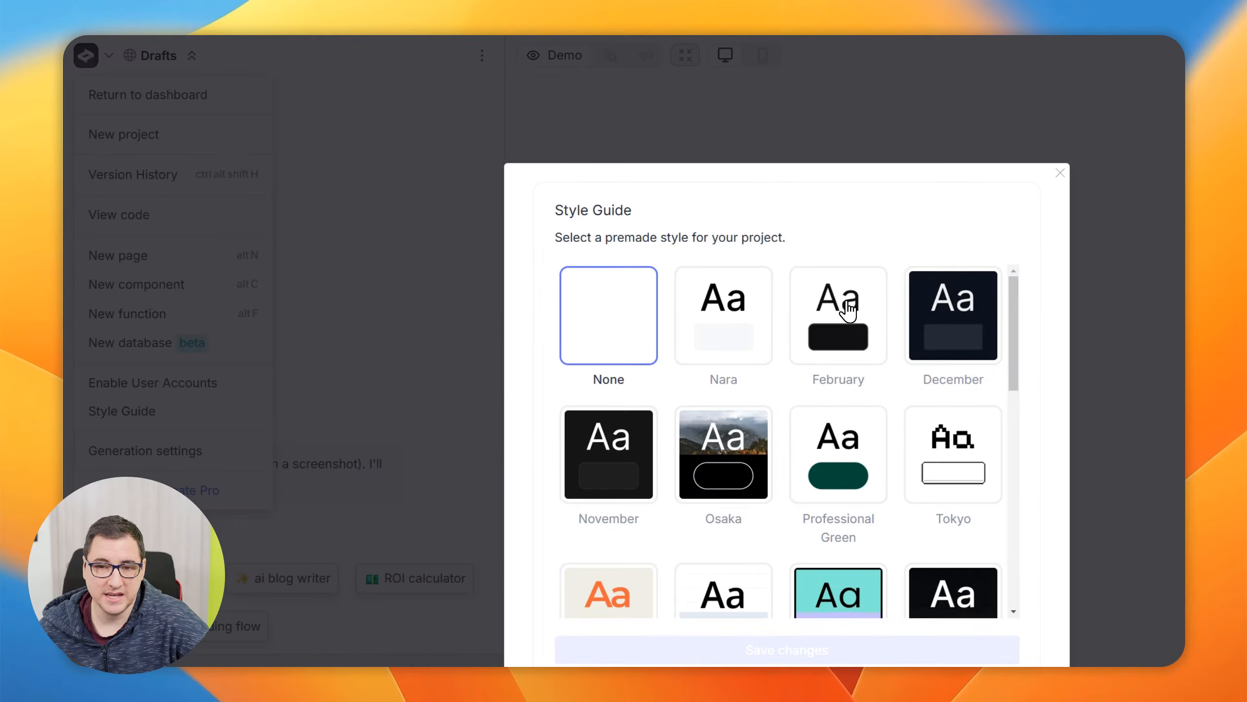
scroll(849, 310, "down", 10)
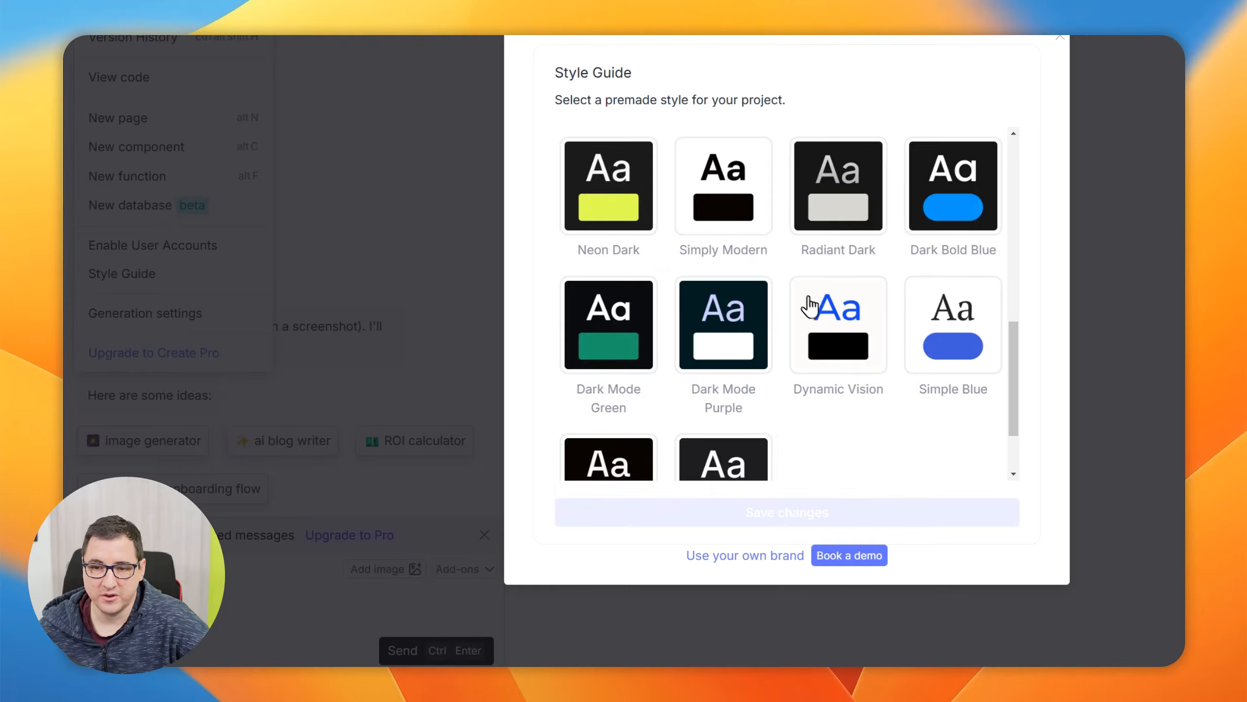
scroll(806, 296, "up", 8)
scroll(864, 378, "down", 8)
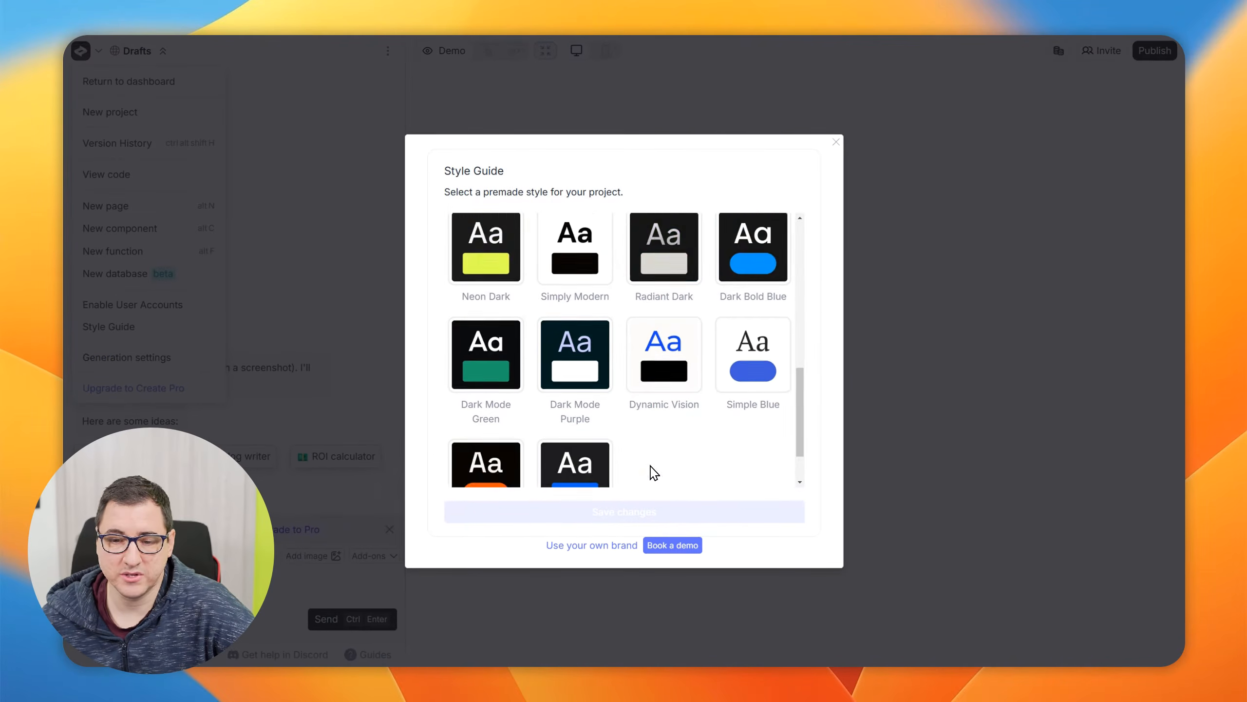
scroll(653, 471, "down", 1)
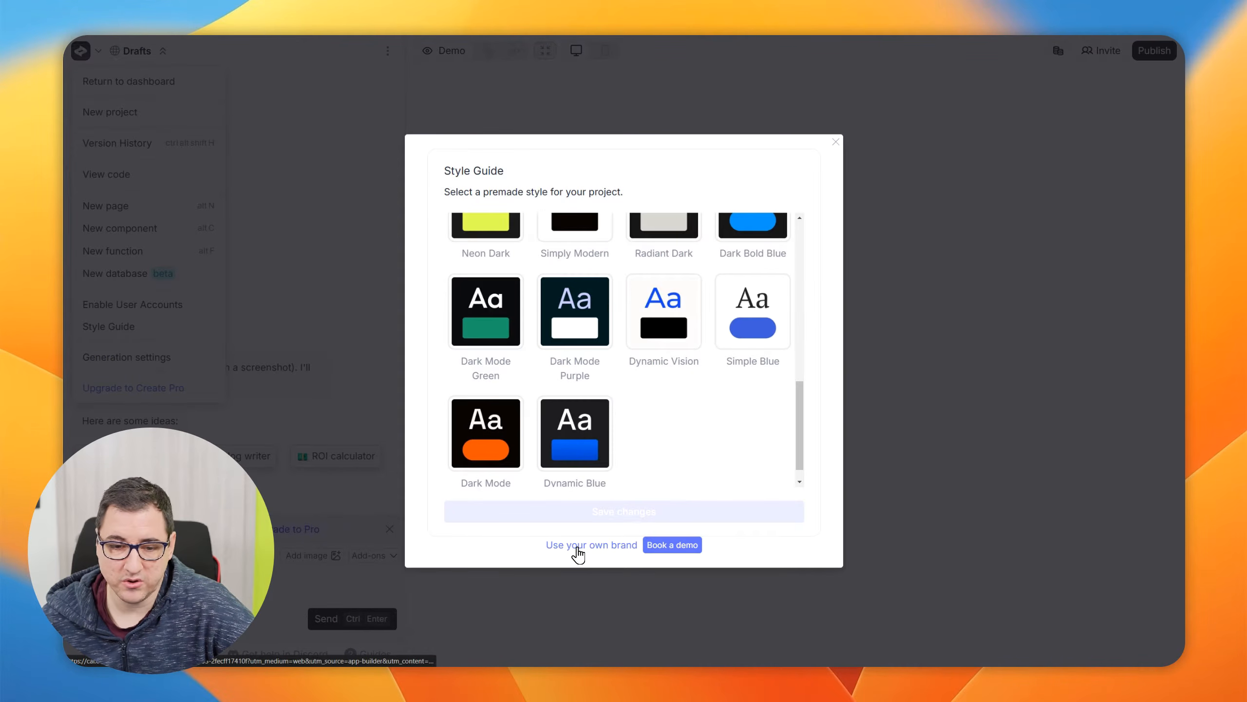
scroll(710, 474, "up", 8)
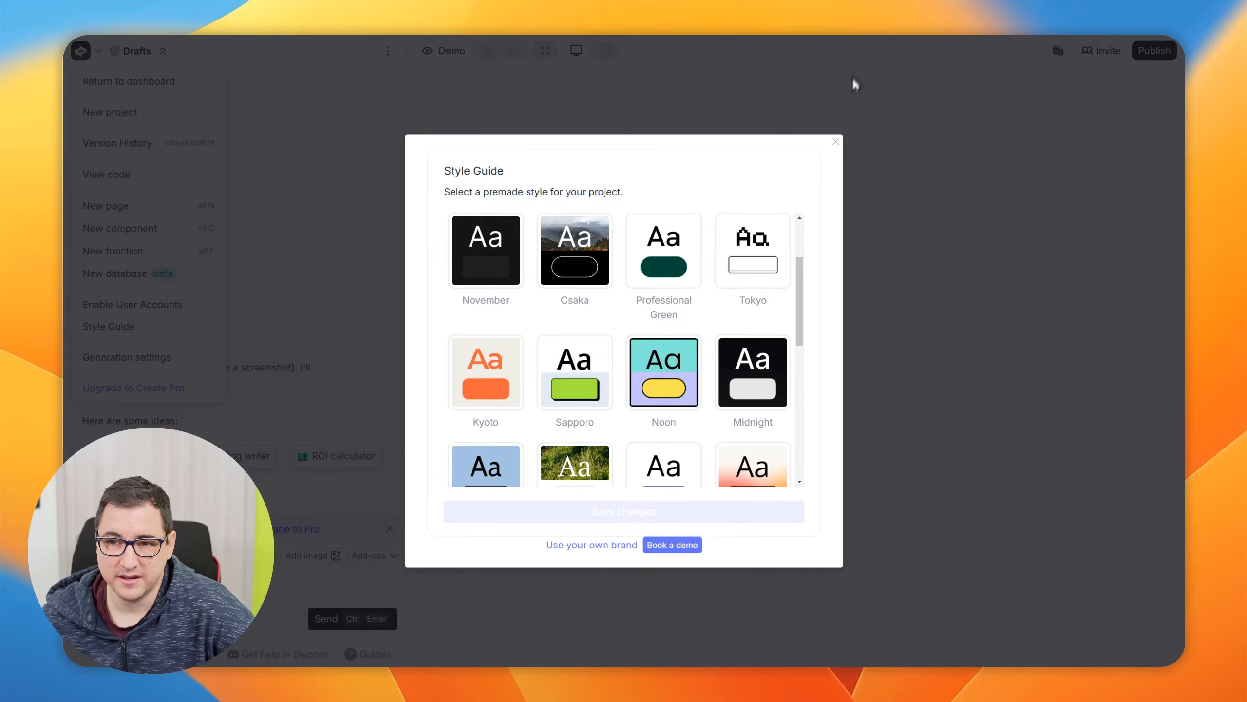
left_click(836, 142)
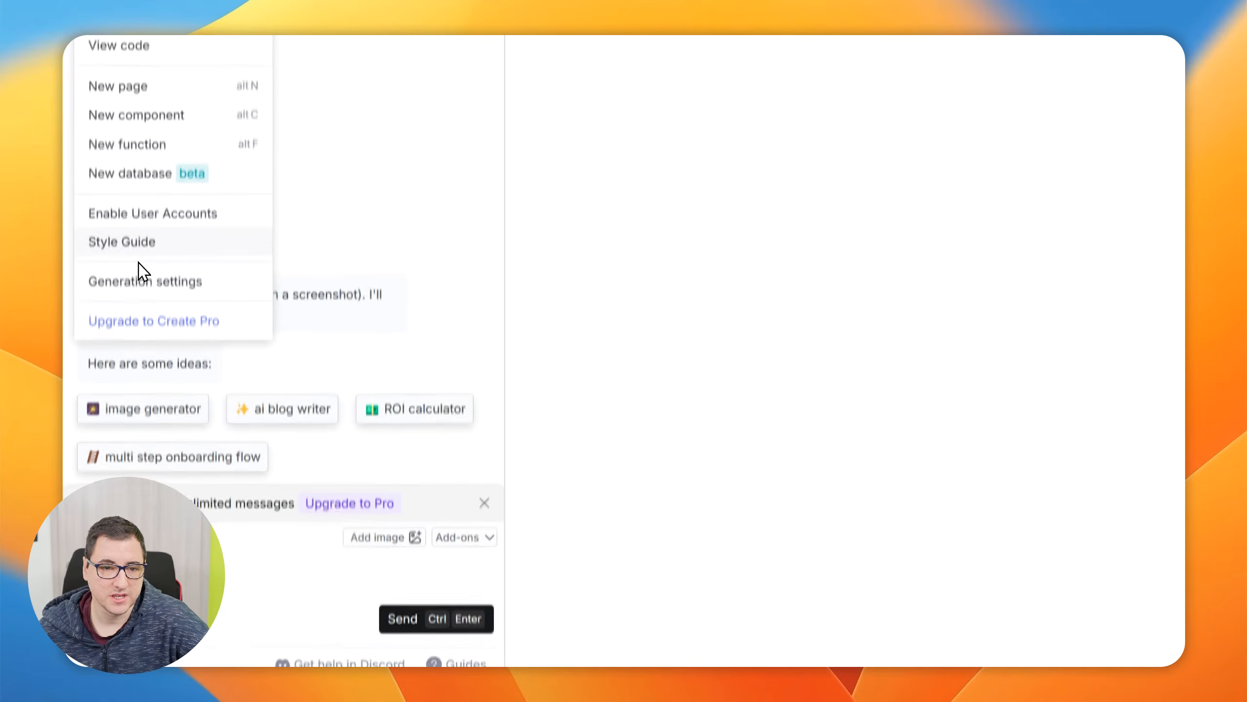
Open the Generation settings, look at the selectable AI models, and close the settings and project options without changes
left_click(138, 280)
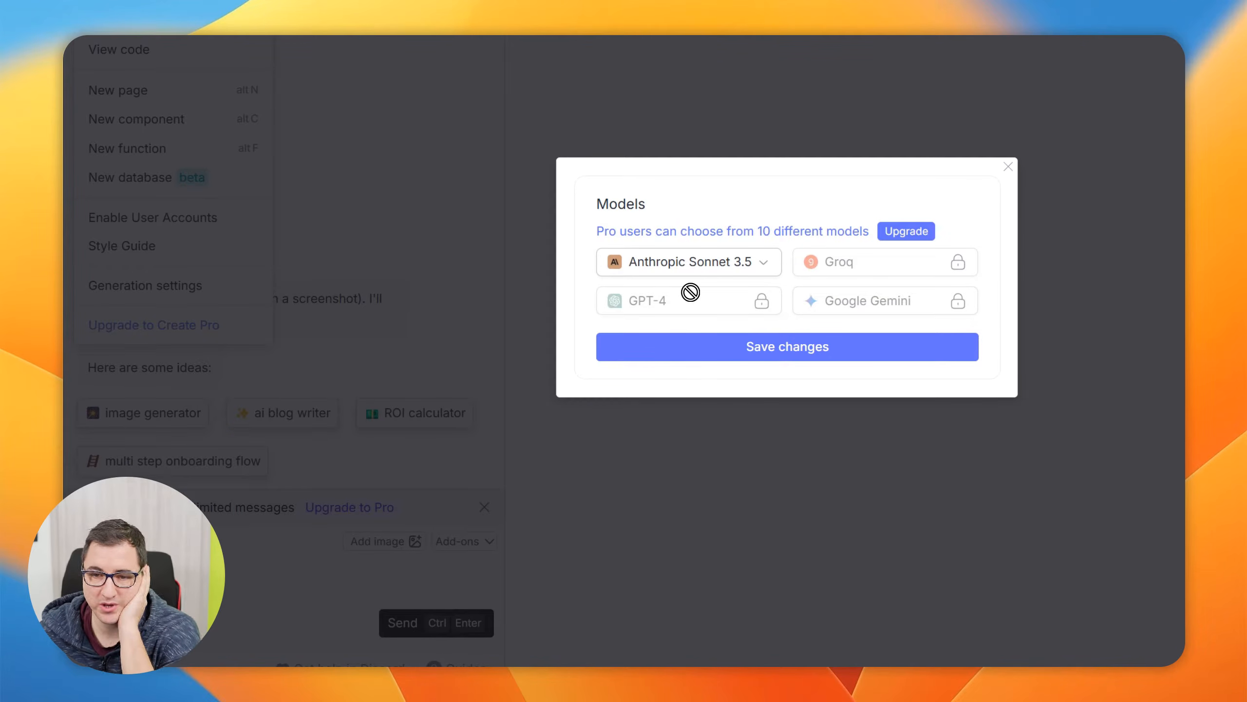
left_click(703, 284)
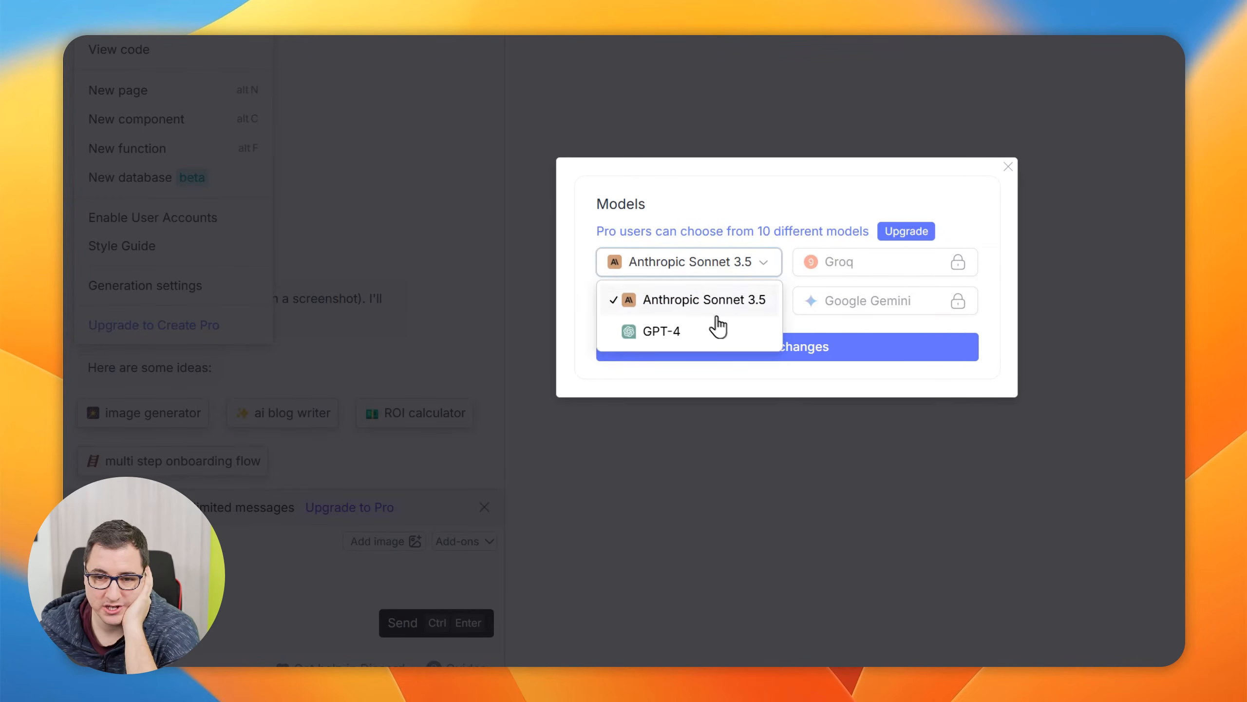
left_click(778, 201)
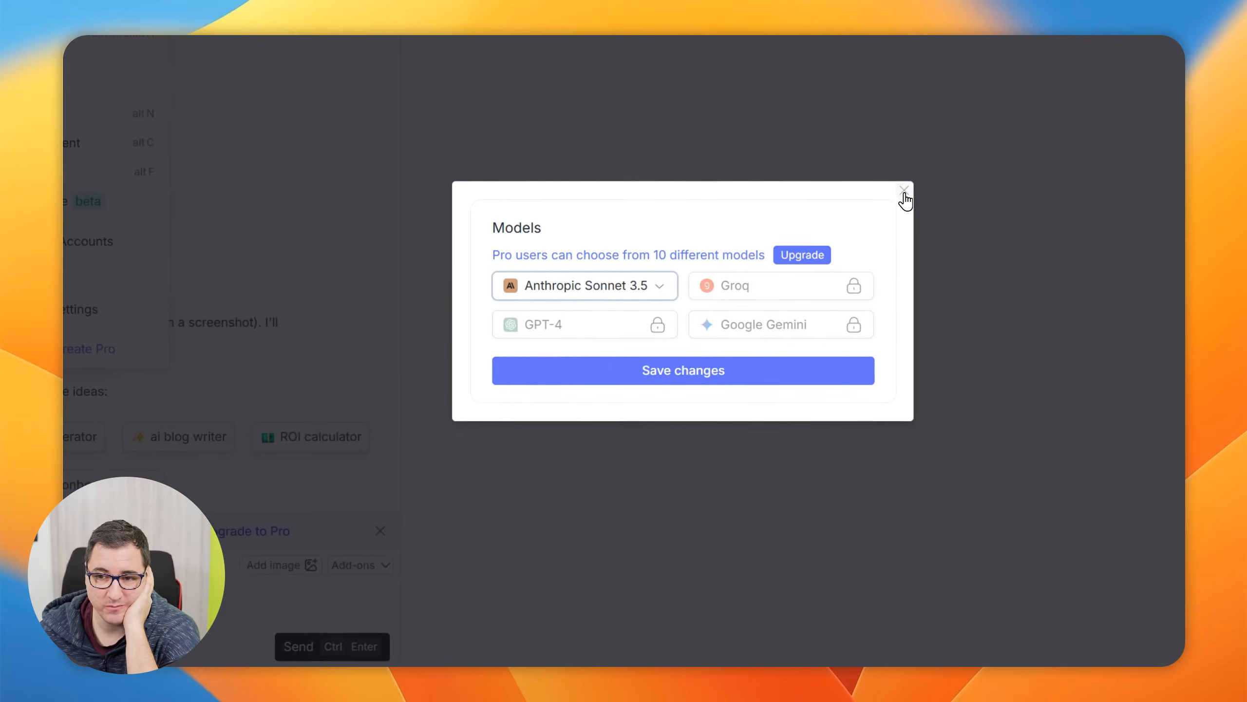
left_click(962, 178)
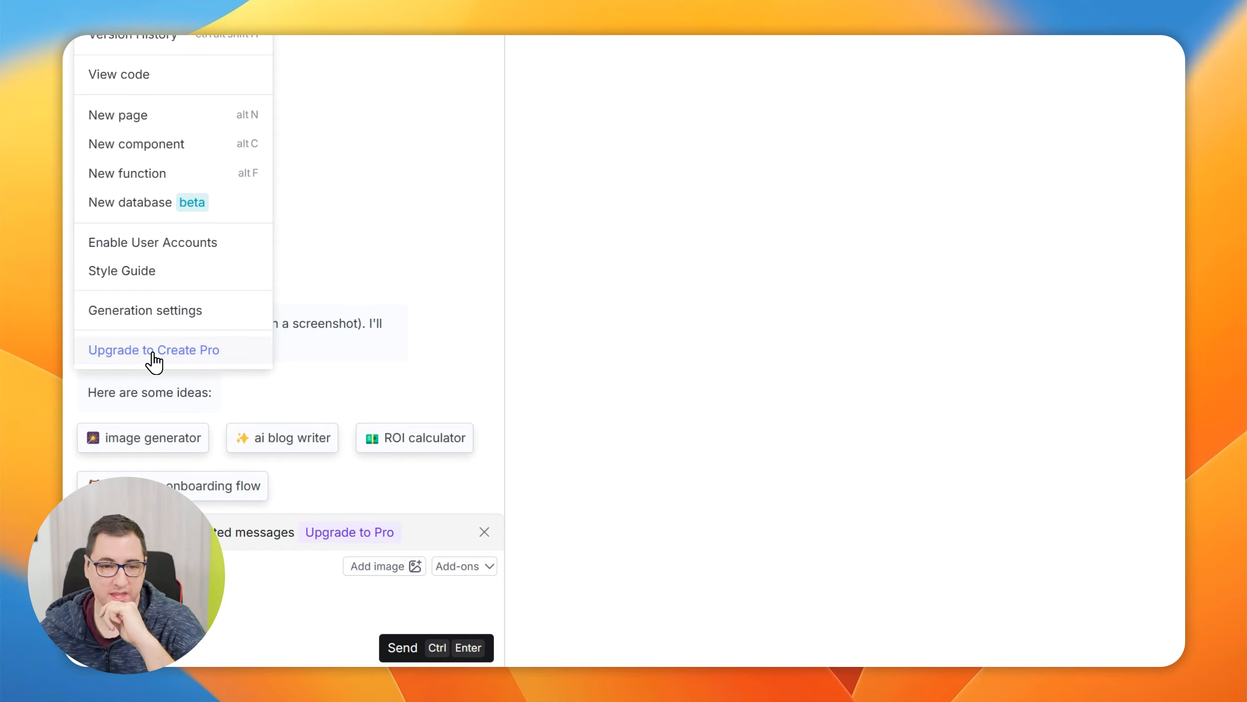
left_click(366, 373)
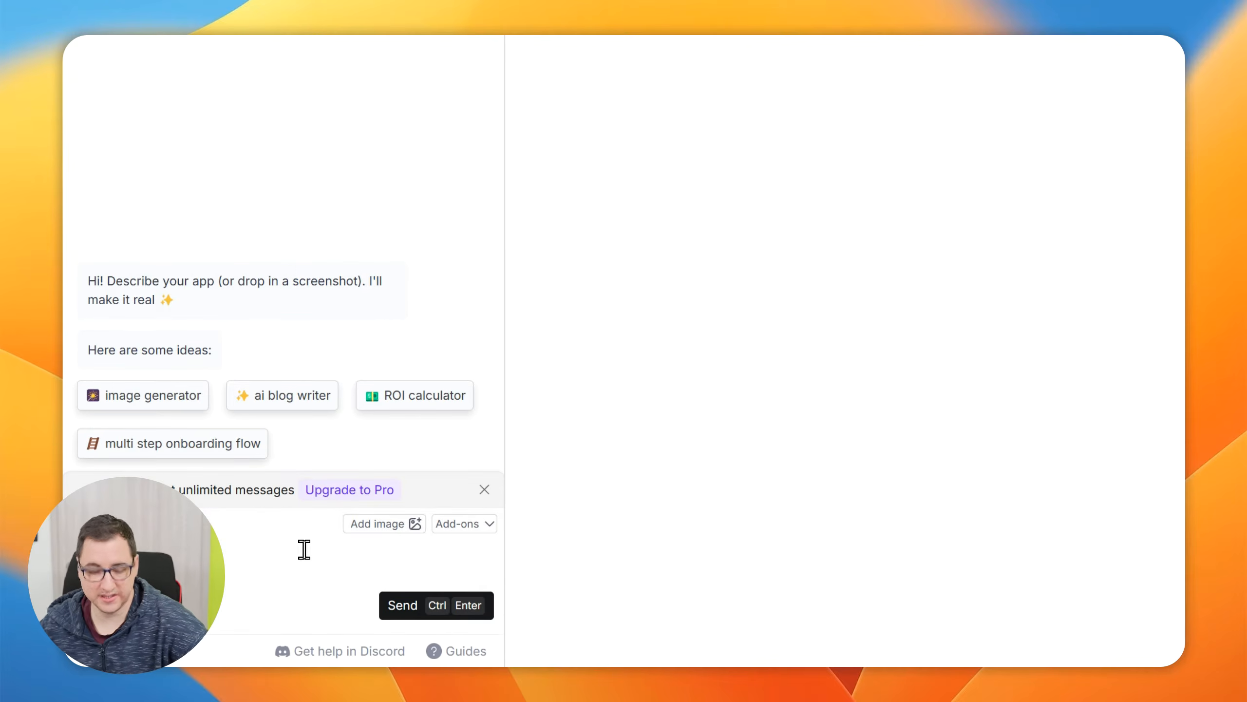
Send the prompt "Create a simple CRM with shadcn dashboard components and nice gradient styling" to the builder chat
key("super+v")
left_click(146, 441)
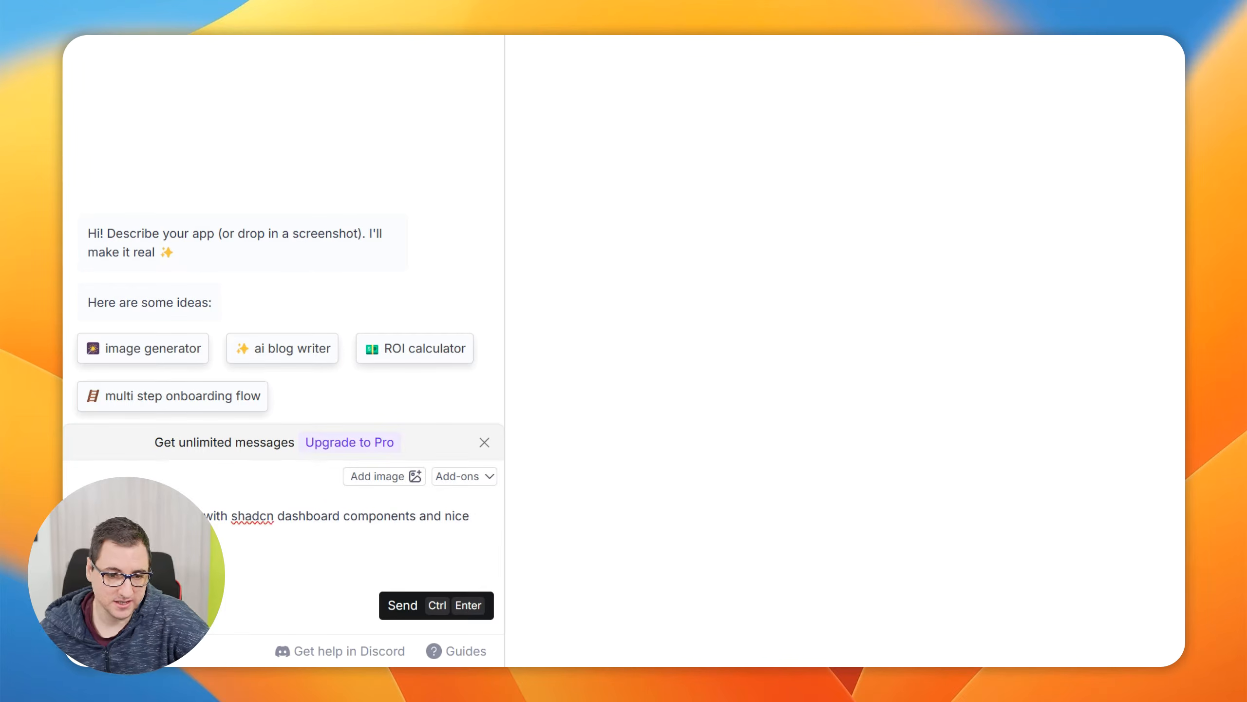
key("BackSpace")
key("BackSpace")
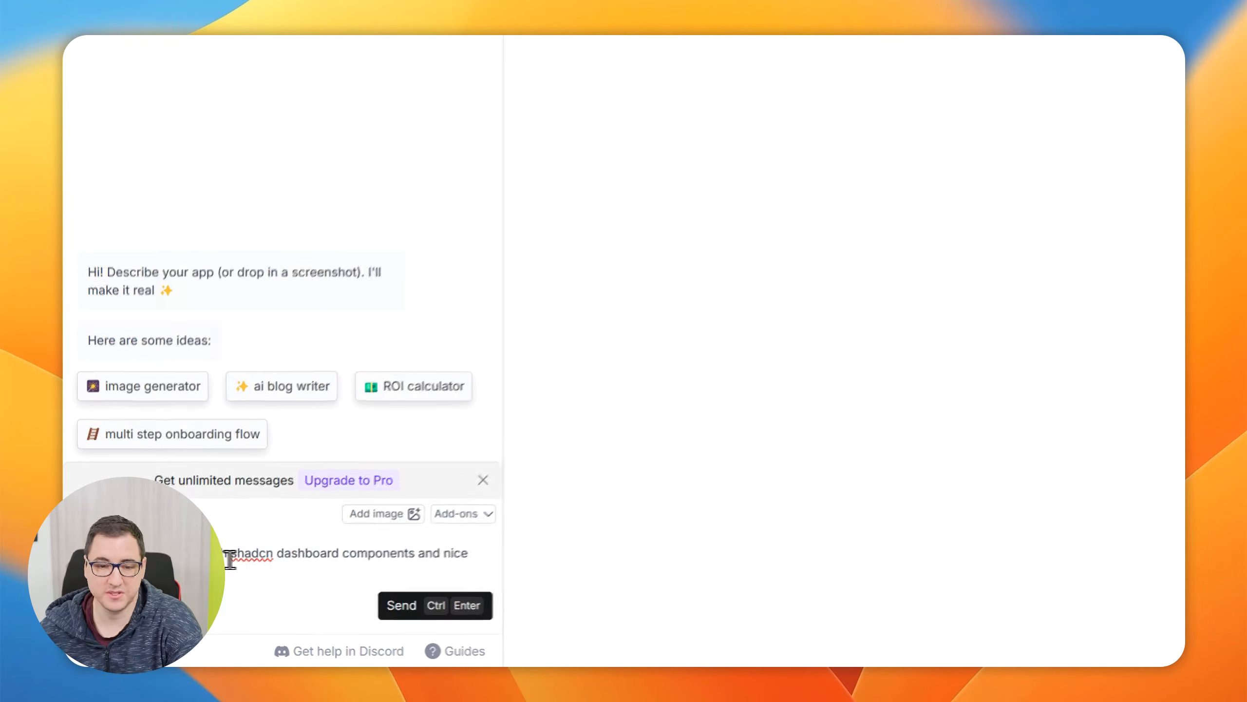
key("ctrl+minus")
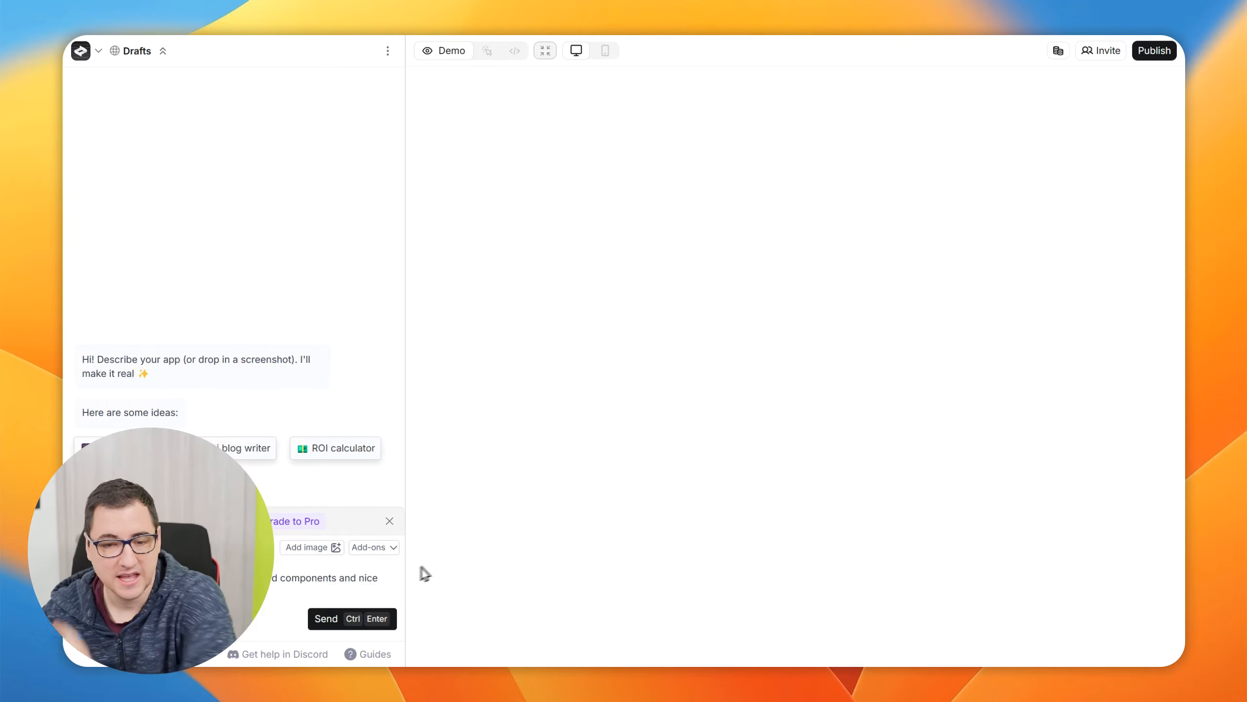
key("ctrl+plus")
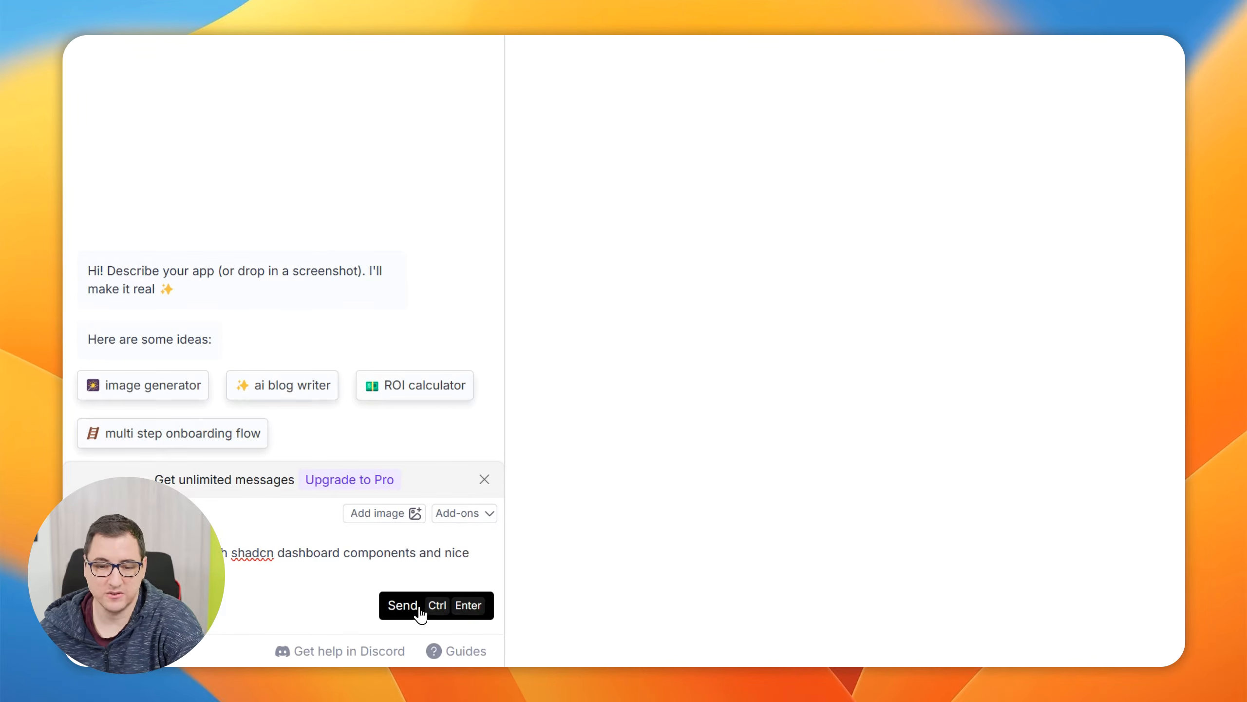
left_click(404, 605)
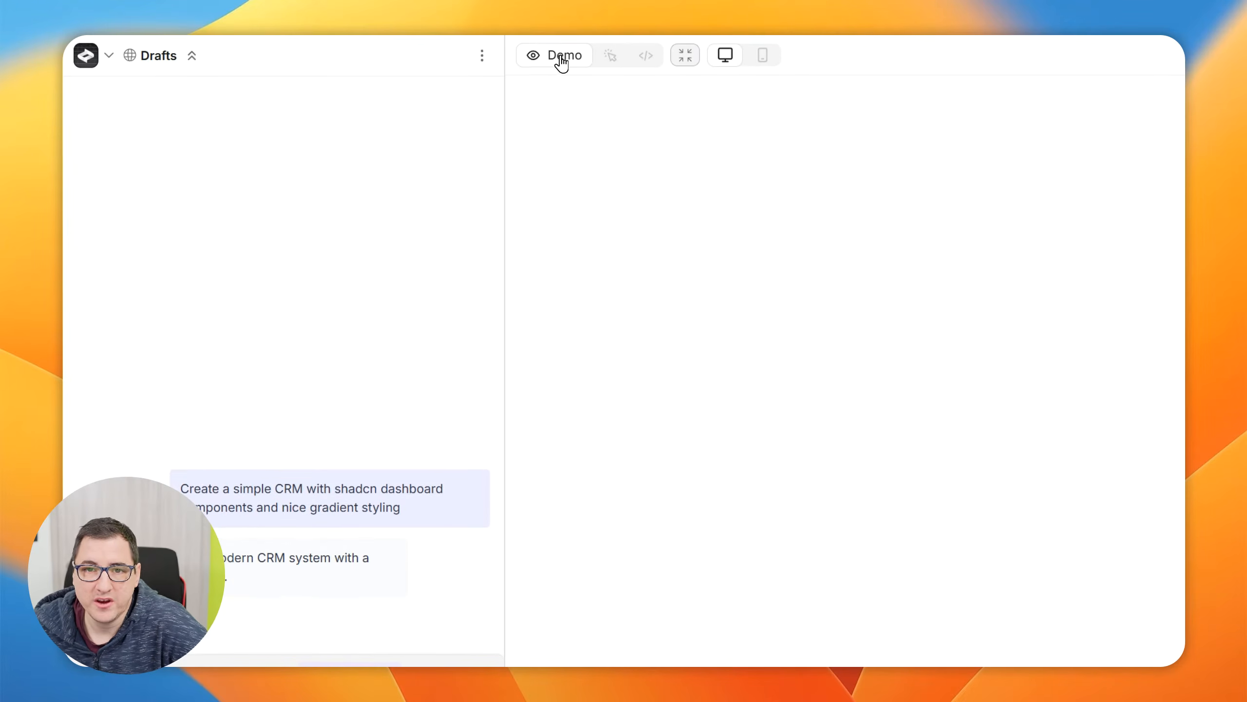
Review the builder's chat reply, checking the build status of the CRM components and pages and the database recommendation
left_click(642, 57)
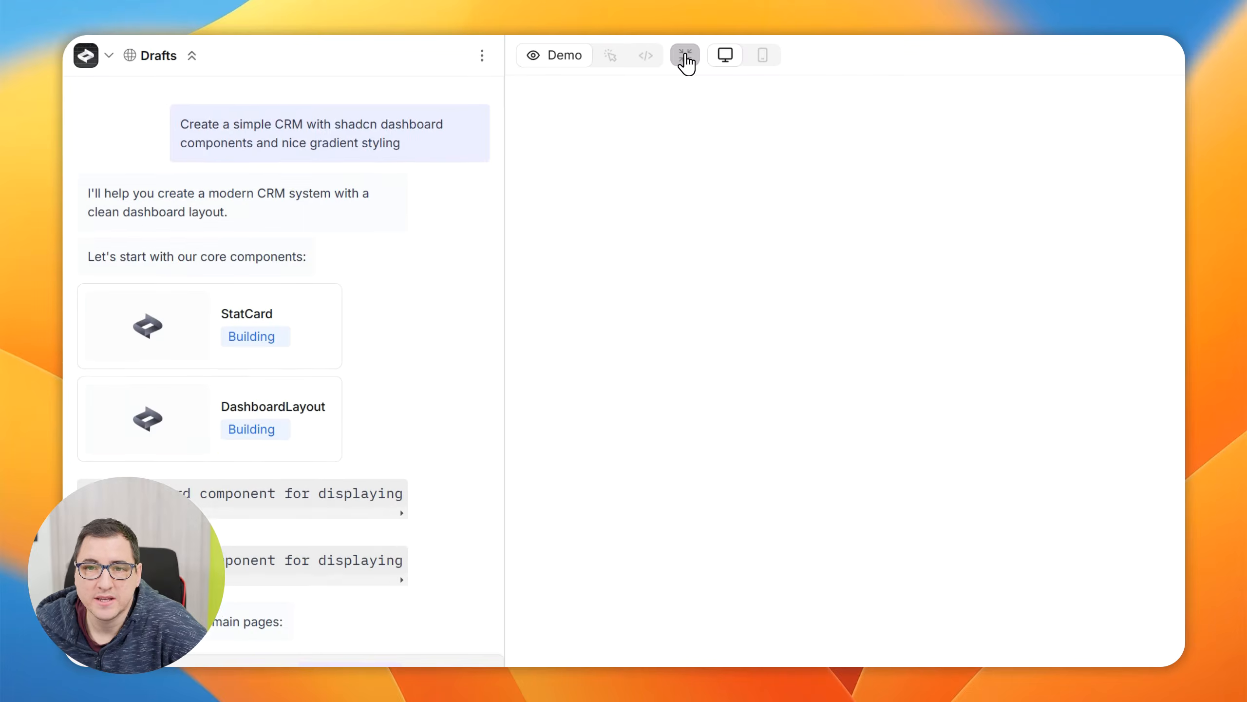
scroll(307, 418, "up", 5)
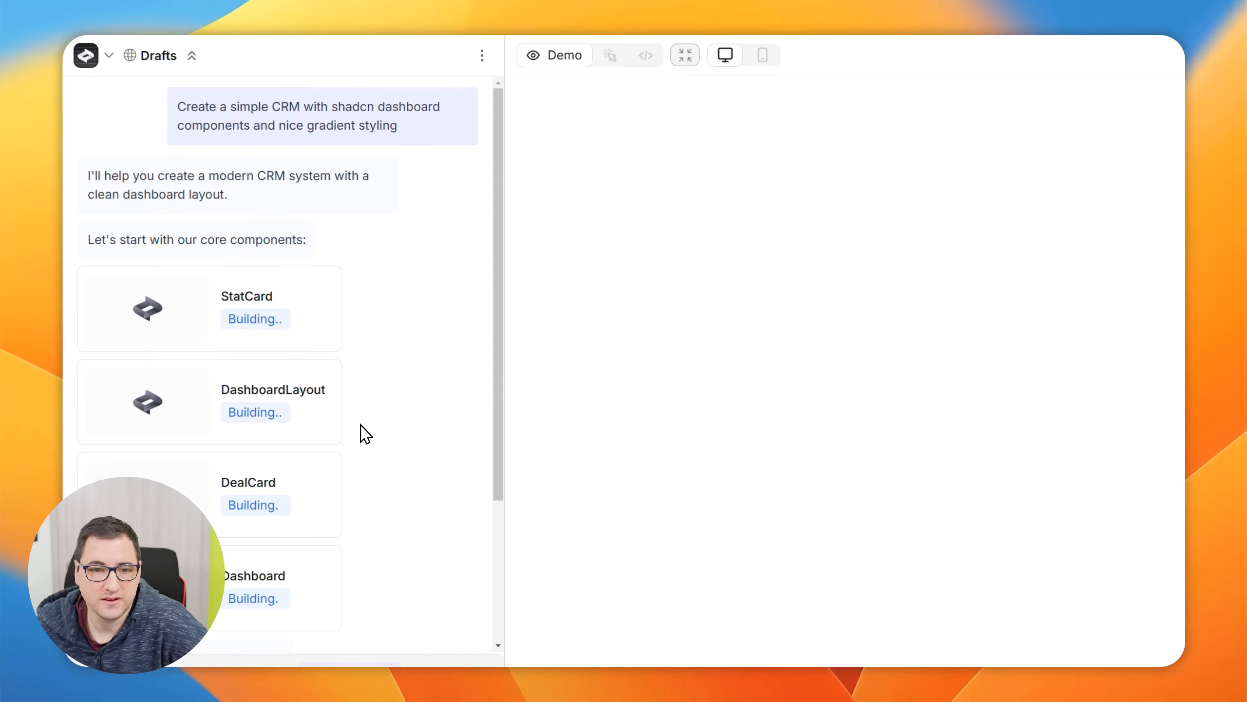
scroll(215, 302, "down", 5)
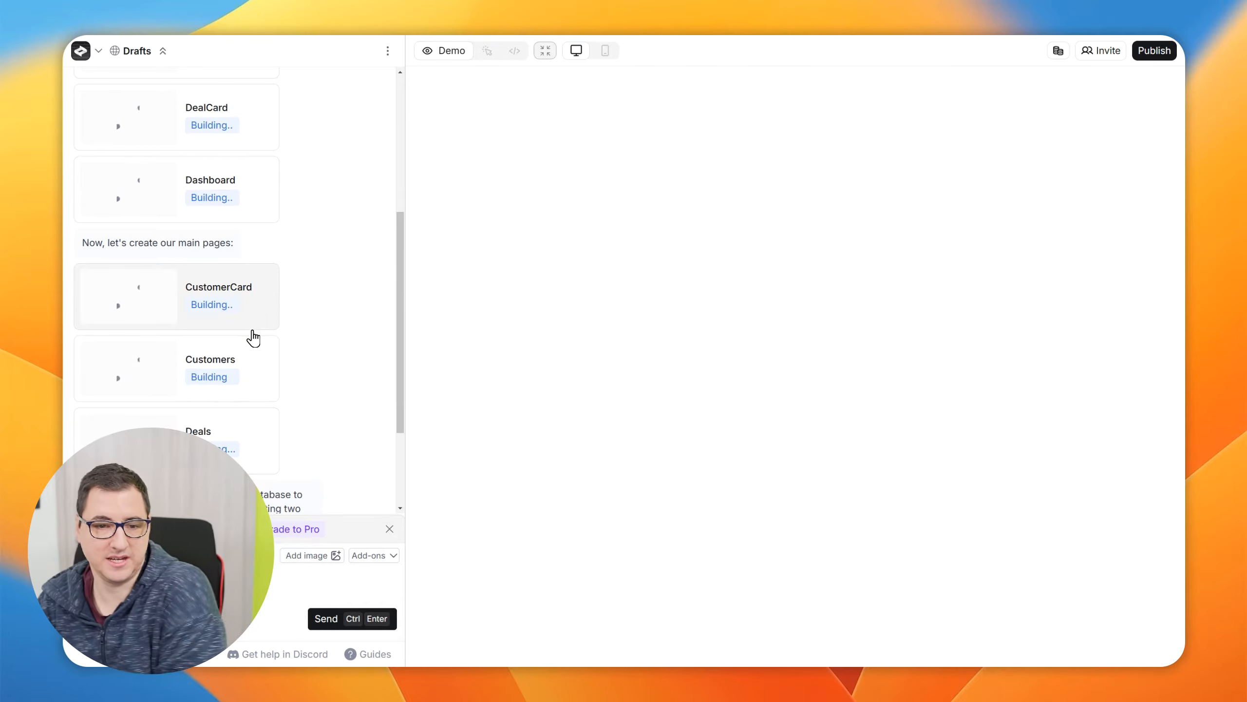
scroll(249, 341, "down", 2)
scroll(247, 352, "down", 2)
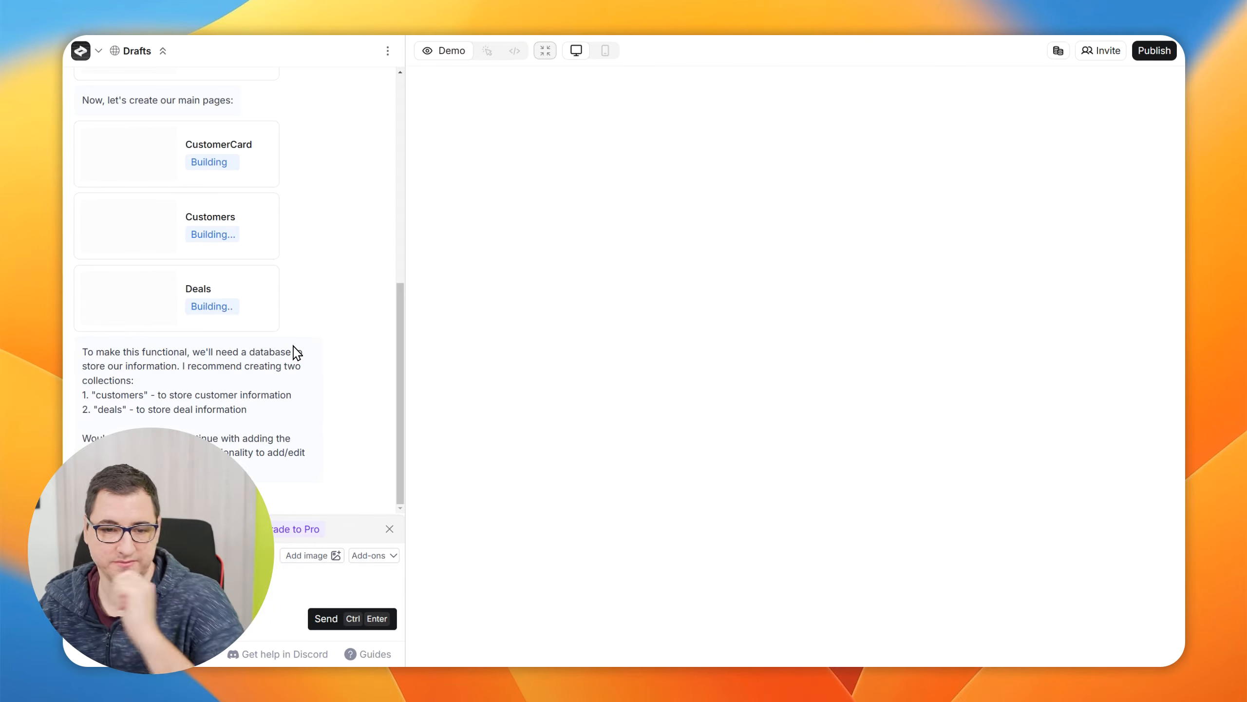
scroll(295, 353, "up", 10)
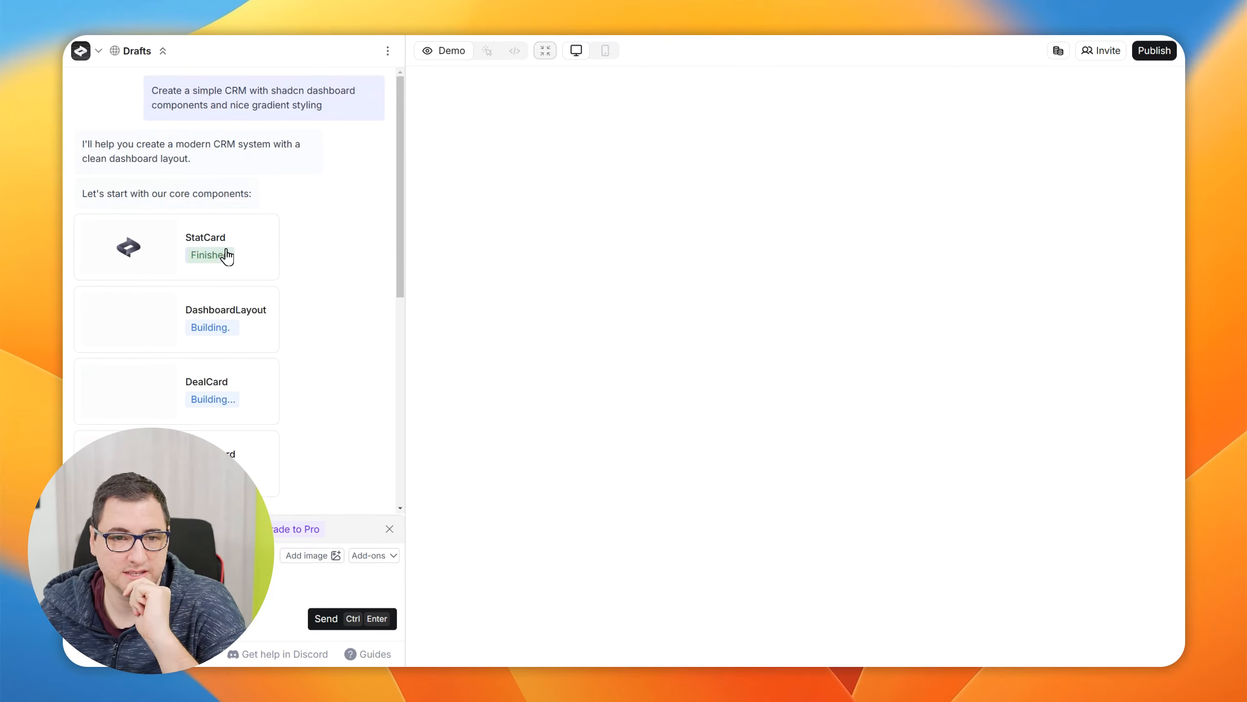
Preview the generated StatCard, CustomerCard and DashboardLayout components of the CRM one after another
left_click(225, 254)
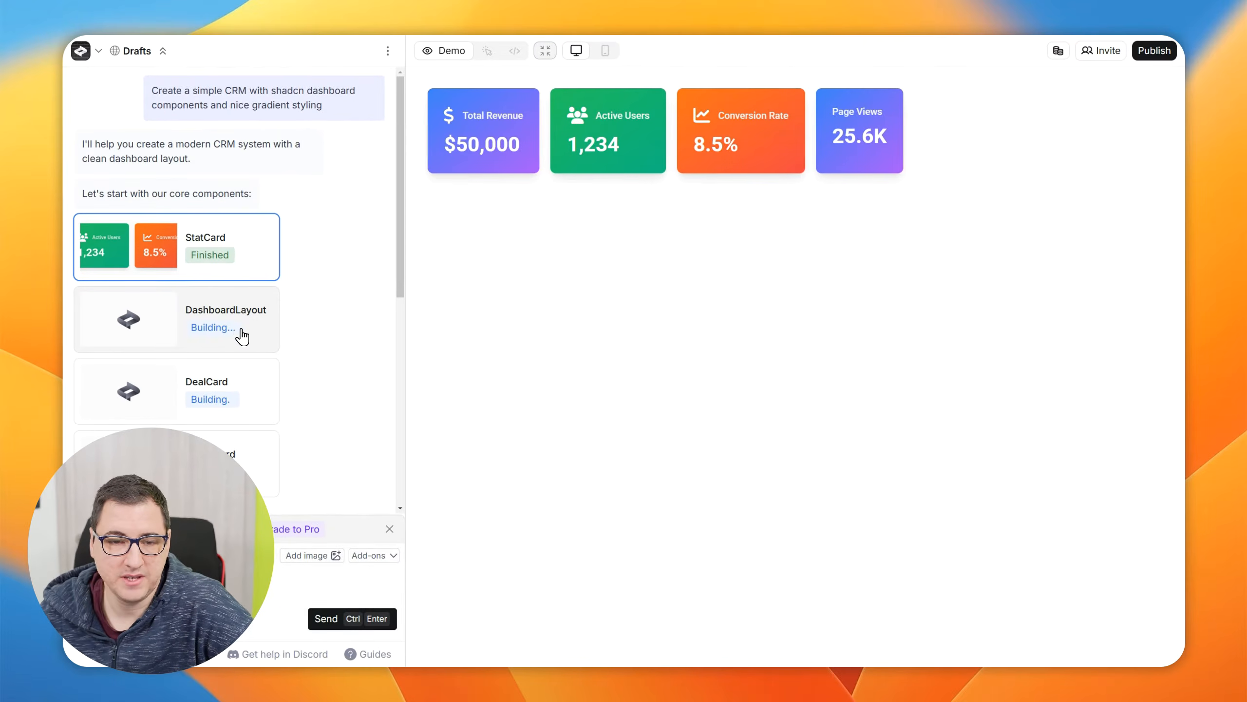
scroll(242, 337, "down", 10)
left_click(248, 204)
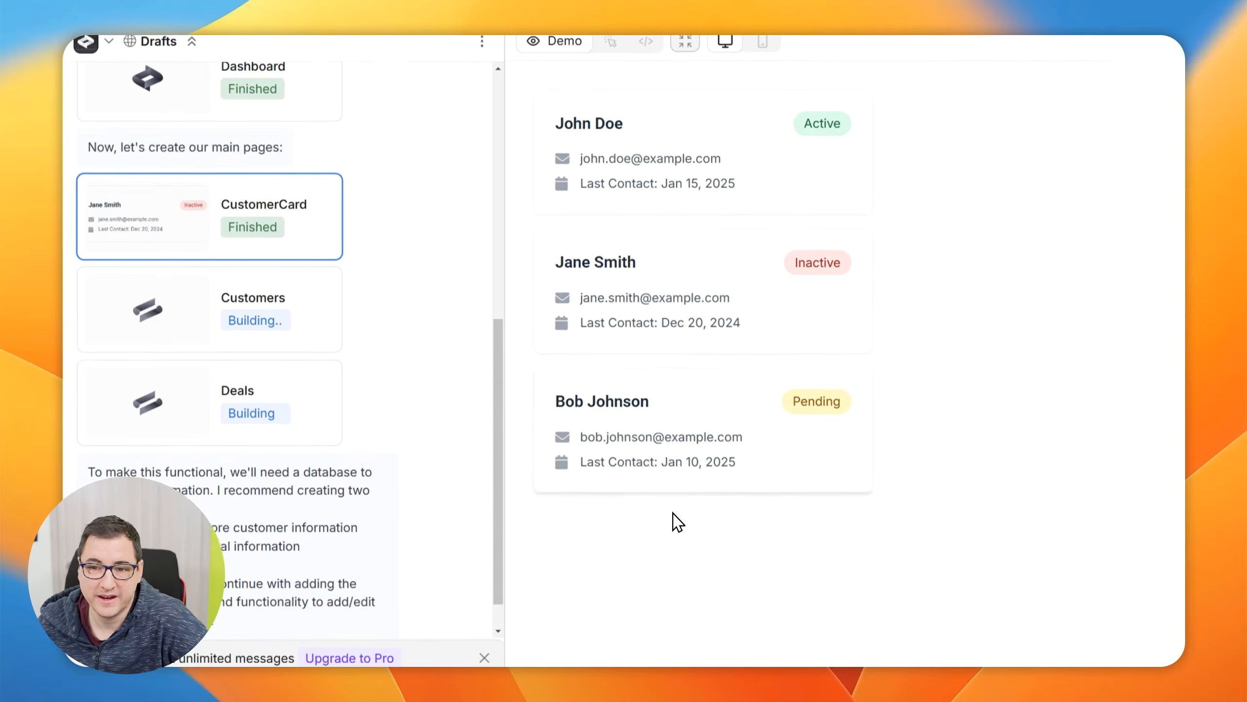
scroll(328, 309, "up", 10)
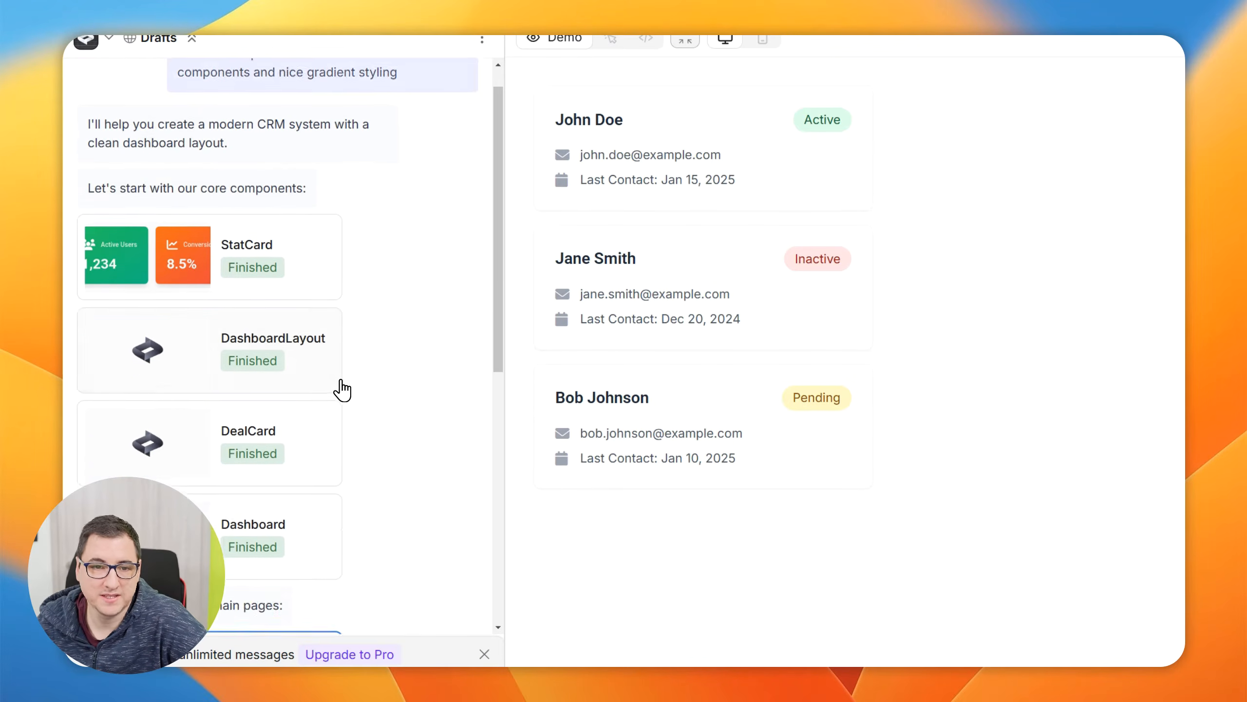
left_click(307, 400)
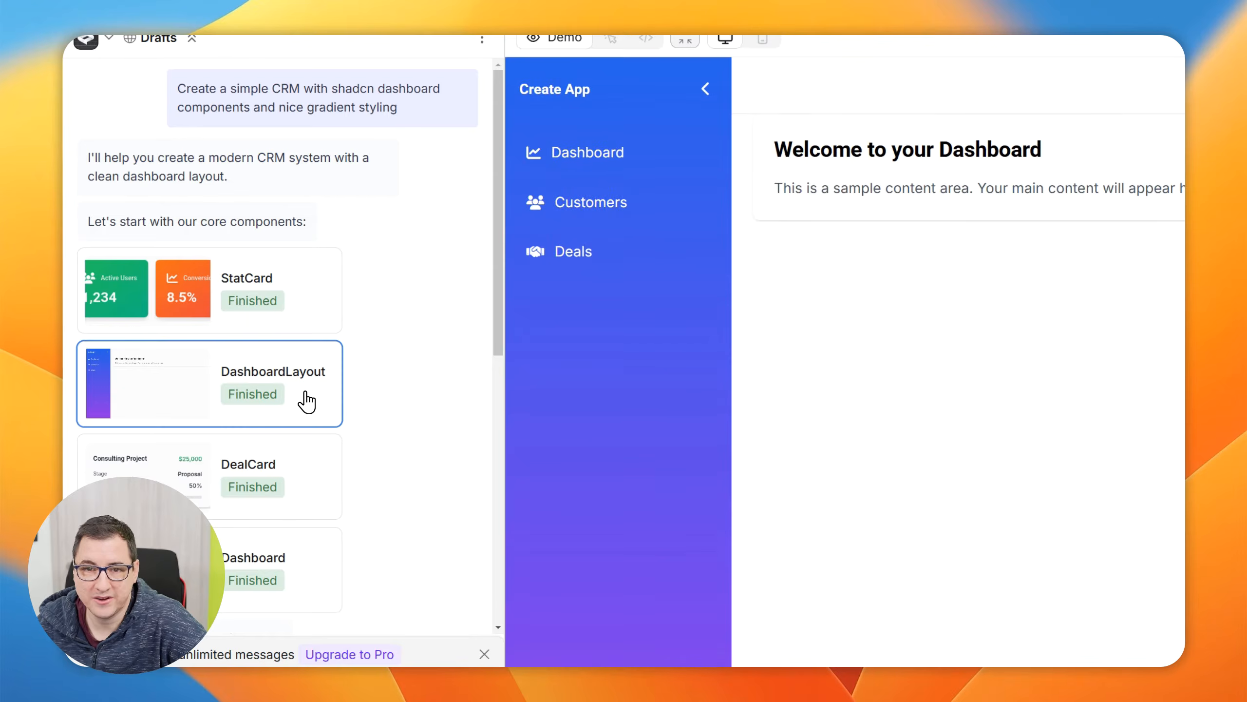
Preview the generated DealCard component, followed by the Dashboard, Customers and Deals pages of the CRM
left_click(295, 460)
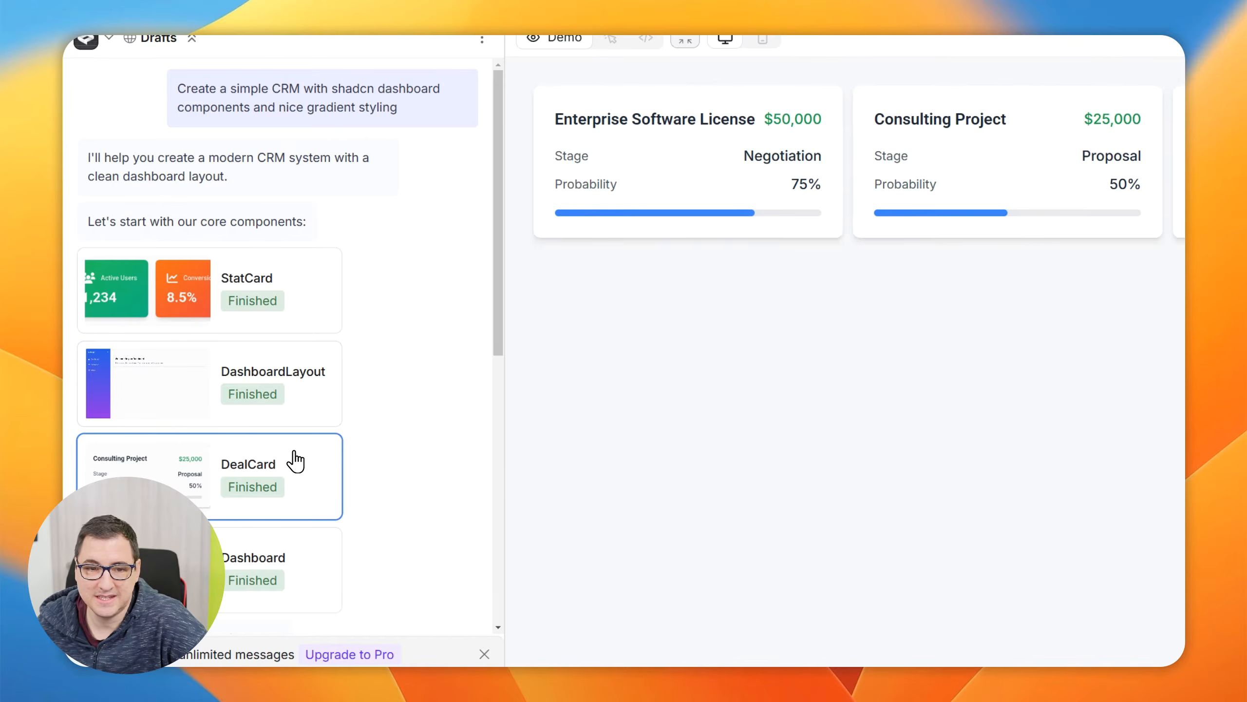
scroll(291, 437, "down", 3)
left_click(308, 397)
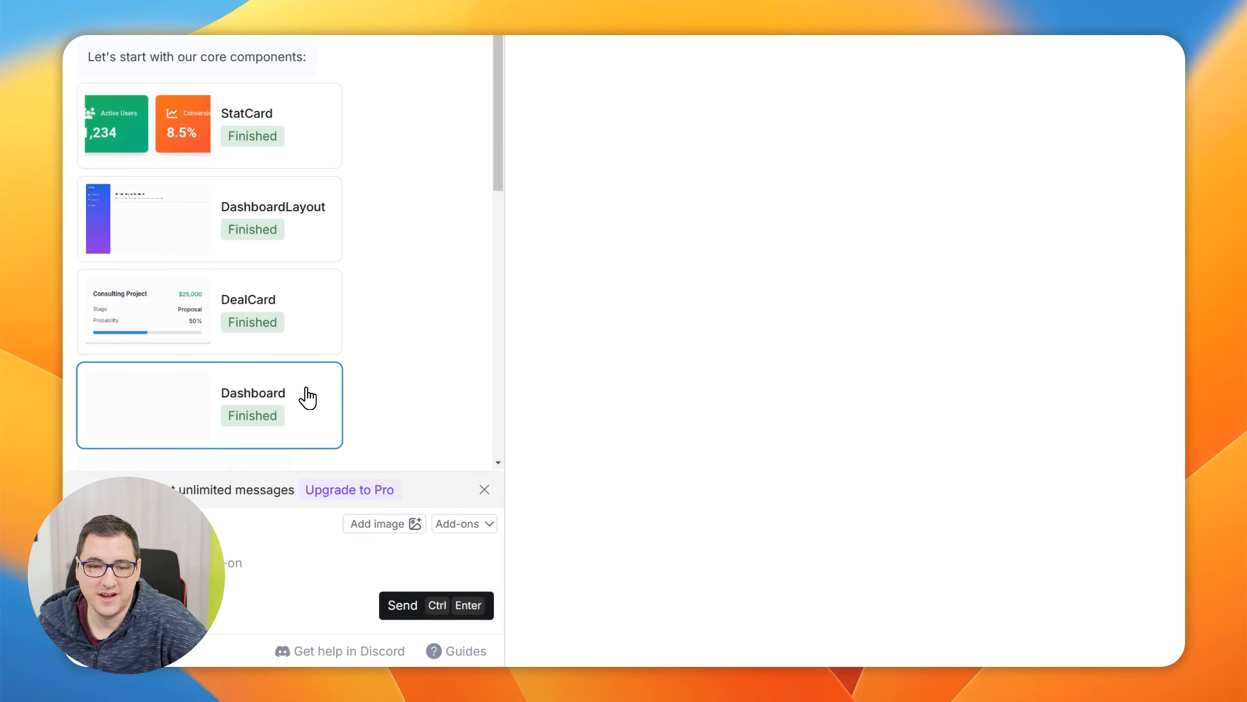
scroll(426, 335, "down", 5)
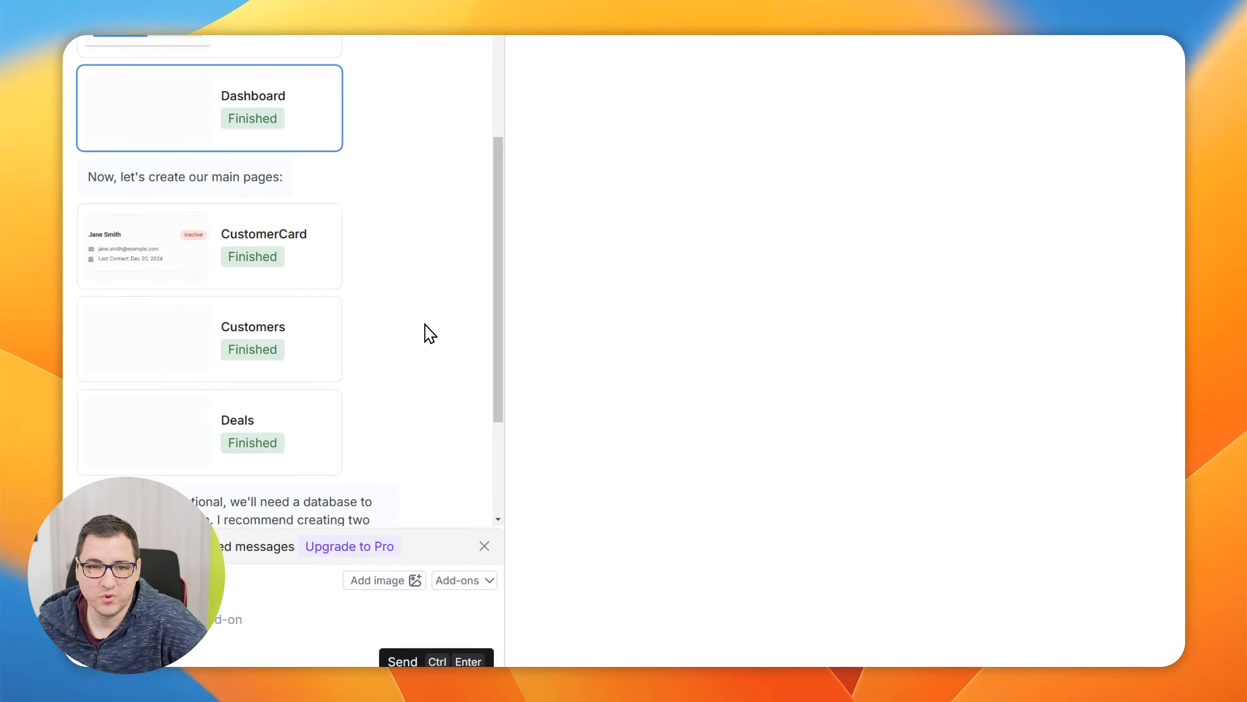
left_click(297, 338)
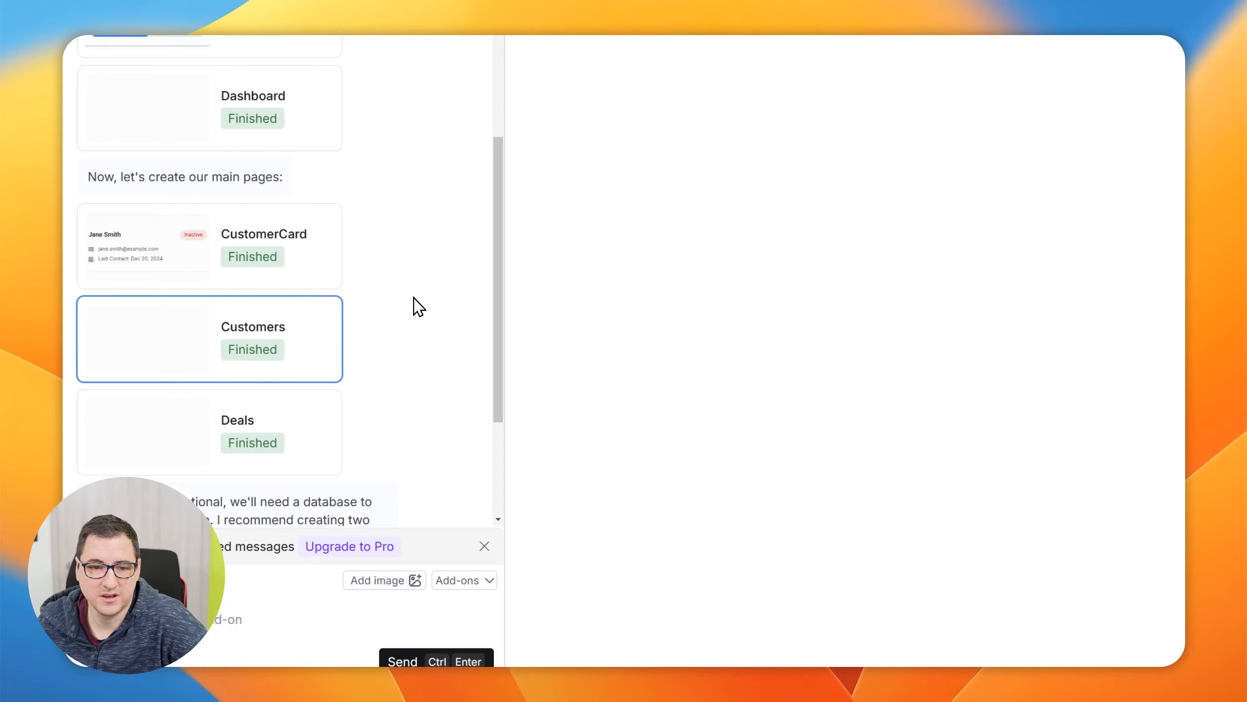
scroll(259, 437, "down", 2)
left_click(282, 334)
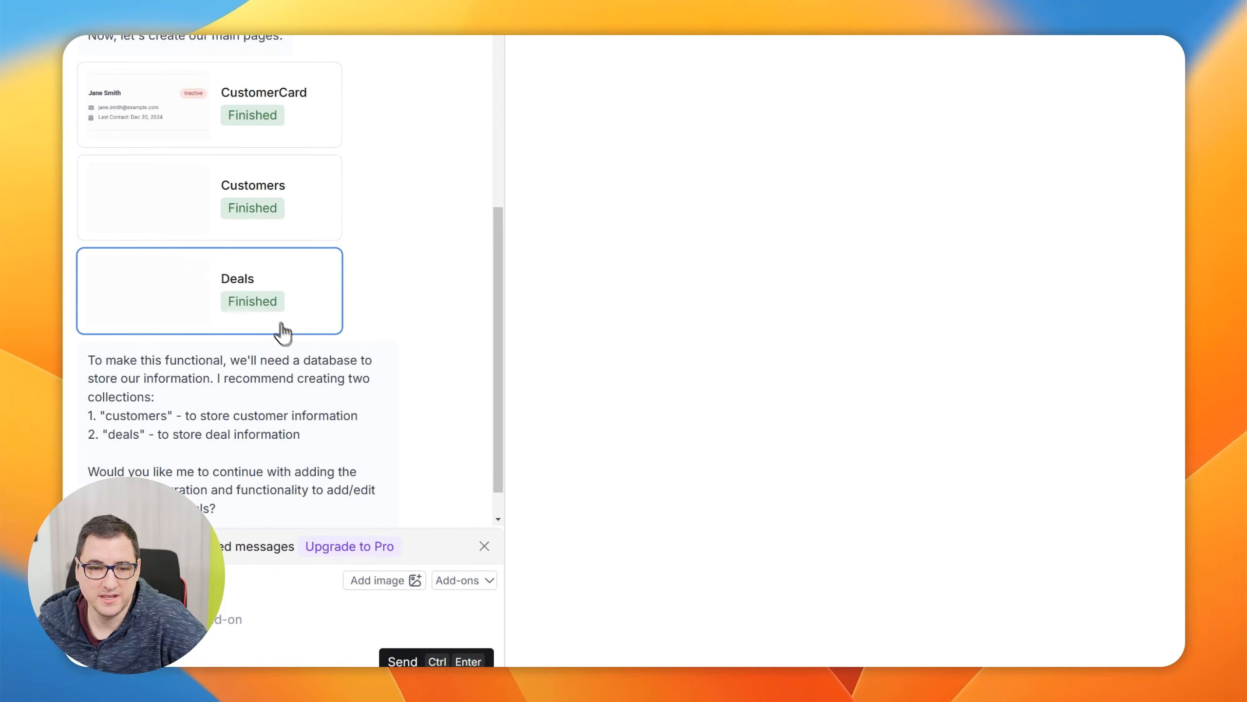
Read the database recommendation in the chat and reply "yes please" to adding database integration and add/edit functionality for customers and deals
scroll(294, 393, "down", 2)
scroll(301, 429, "up", 3)
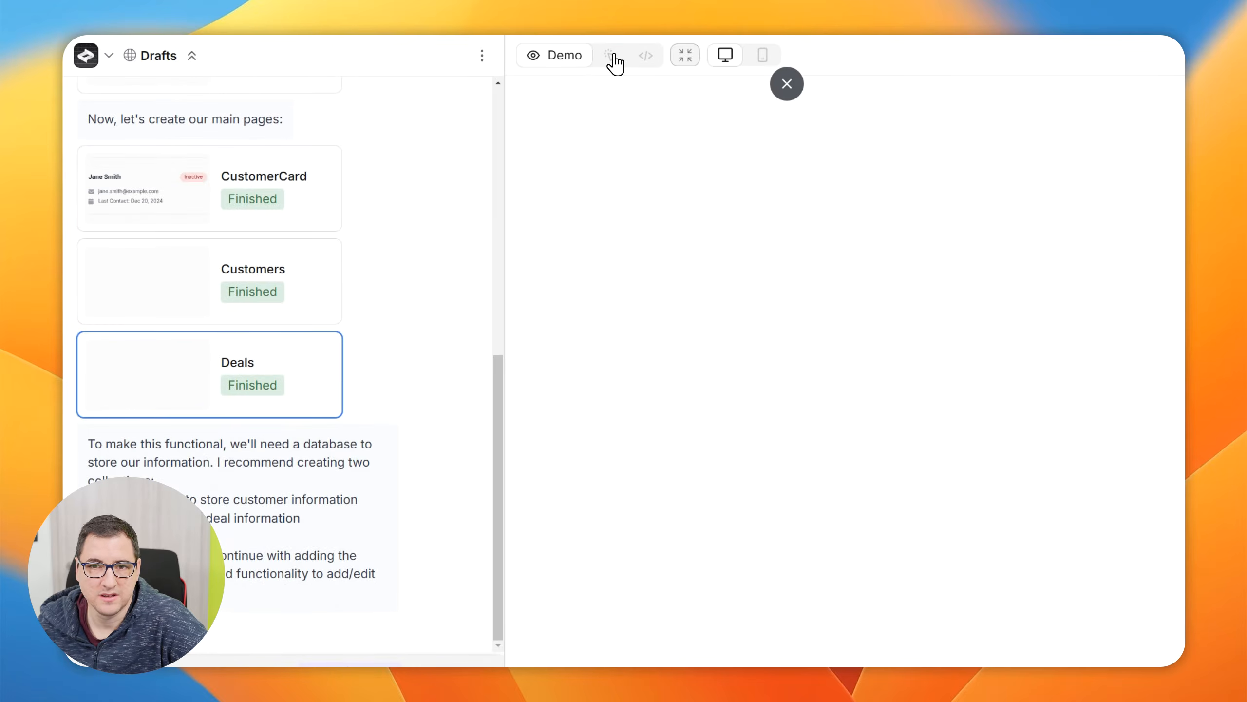
scroll(325, 389, "up", 6)
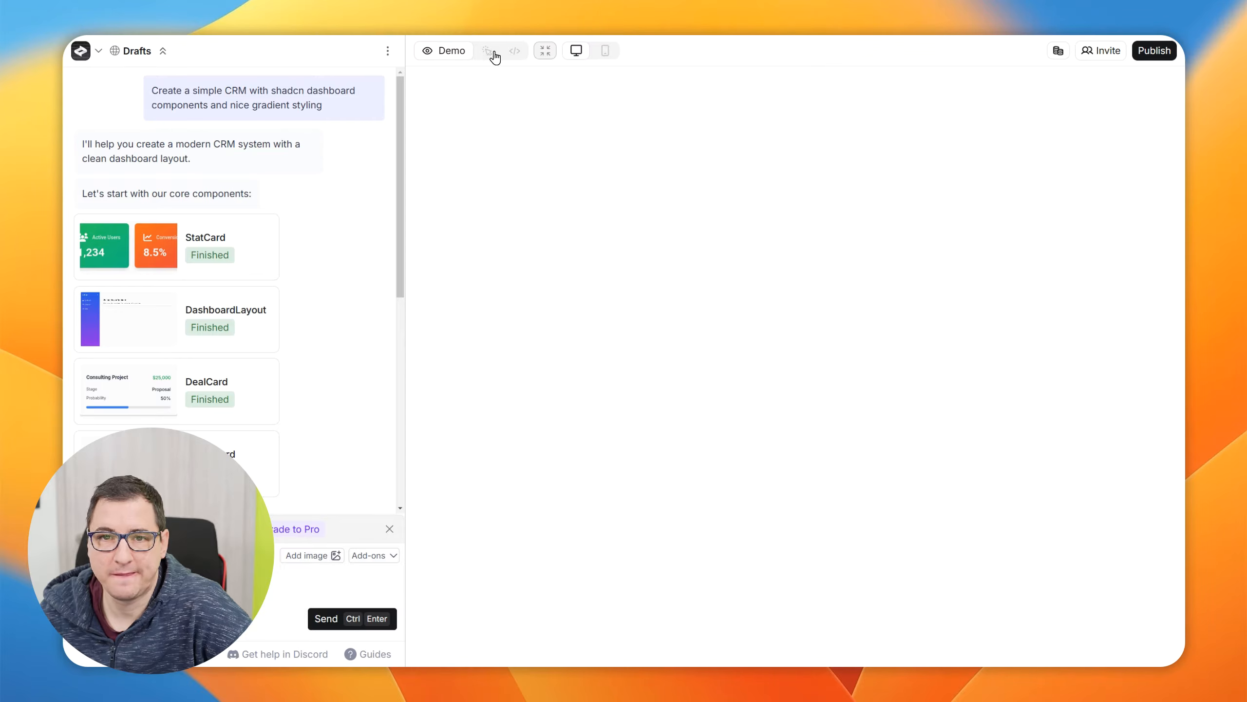
scroll(241, 271, "down", 5)
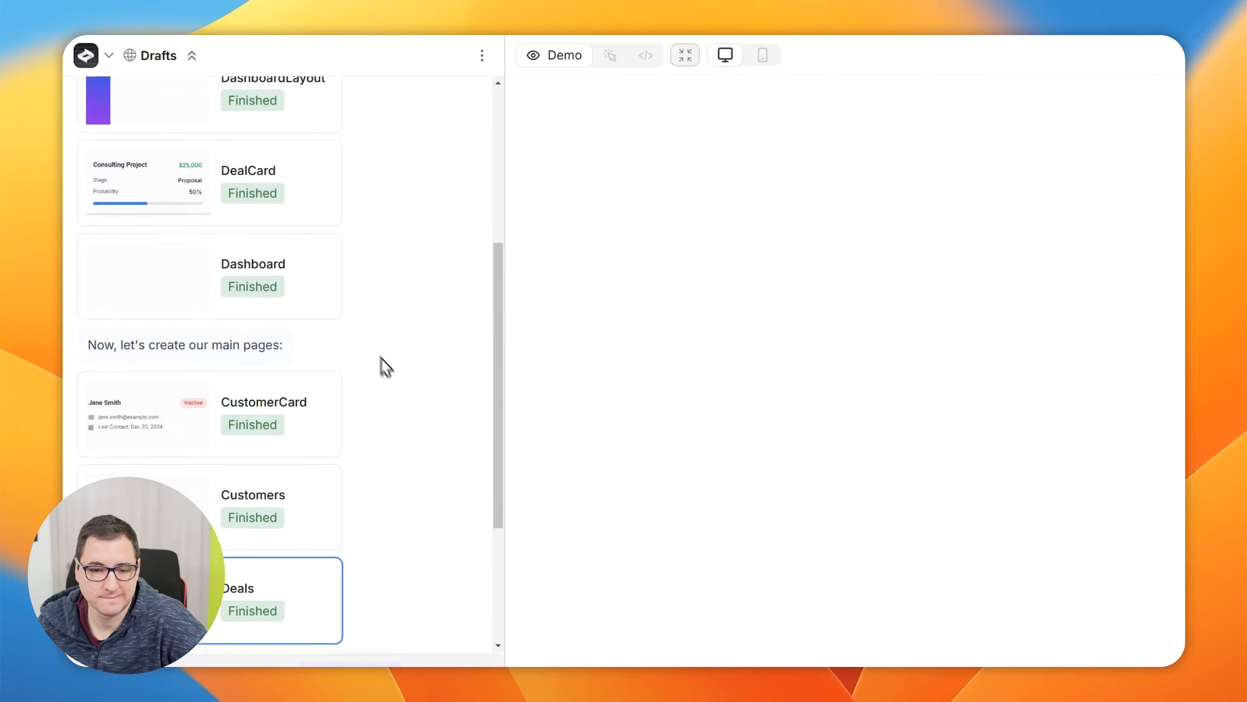
scroll(381, 358, "down", 5)
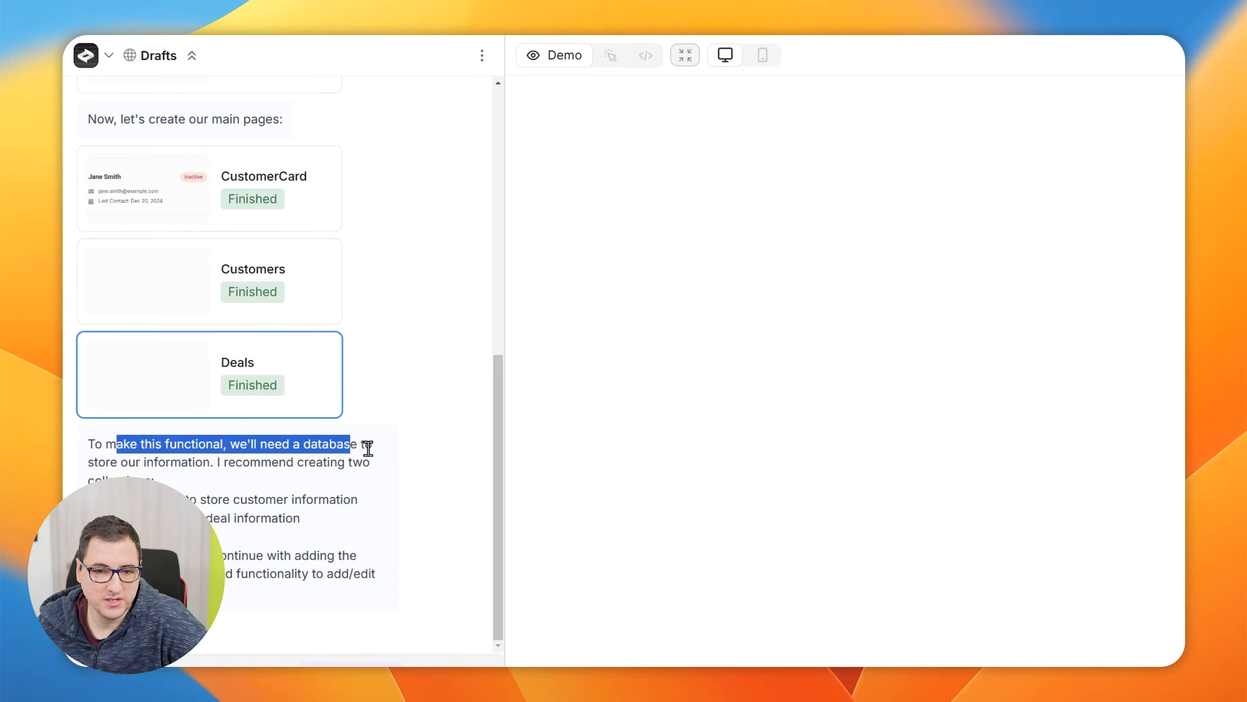
left_click_drag(367, 448, 376, 397)
scroll(371, 403, "down", 4)
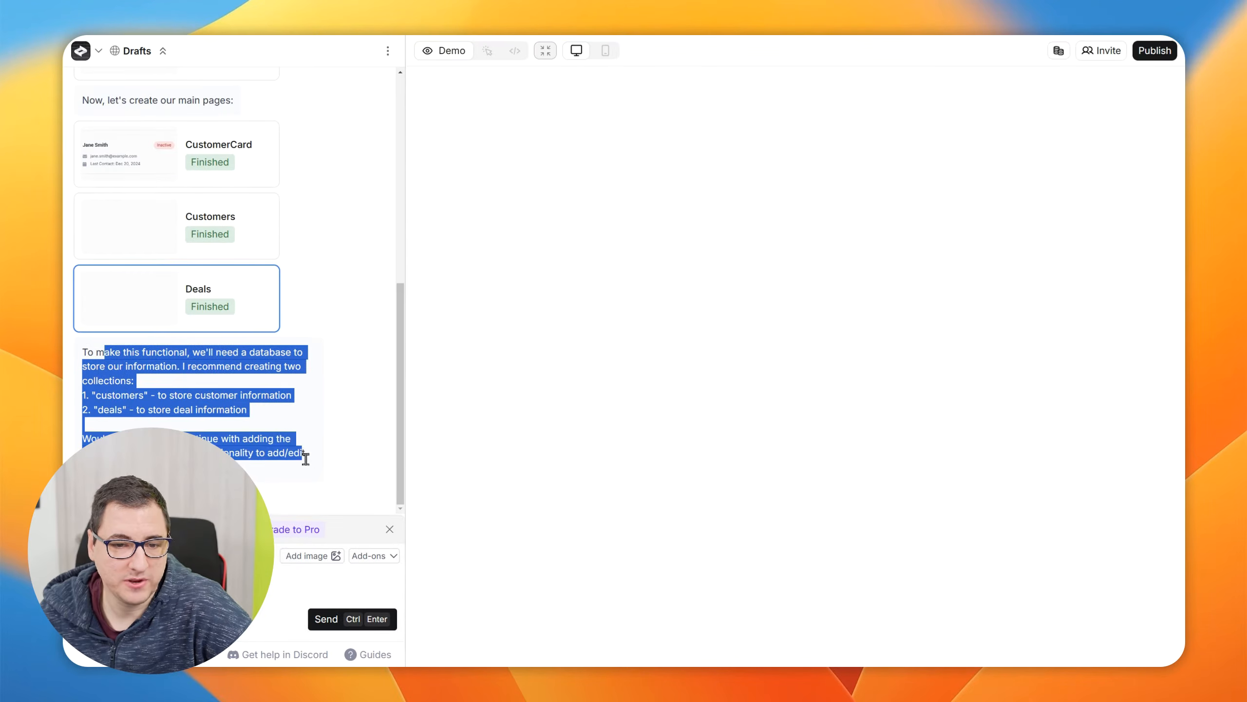
left_click_drag(305, 459, 306, 470)
left_click(341, 443)
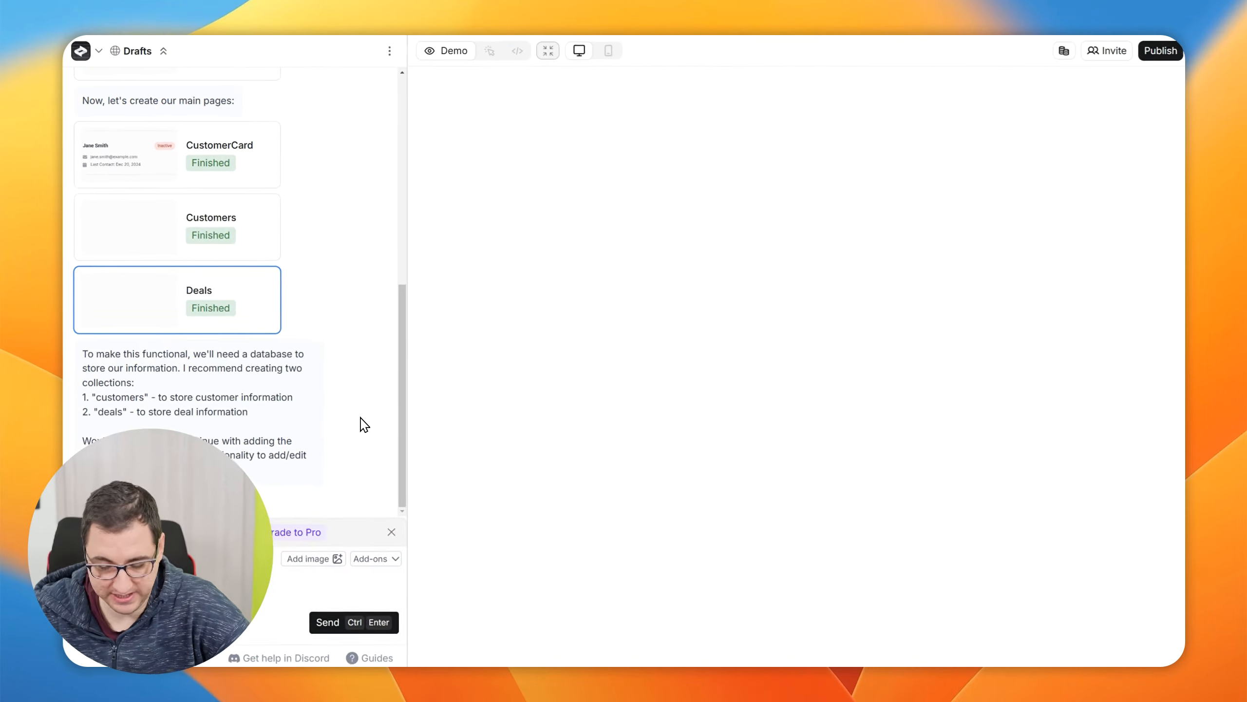
key("ctrl+Return")
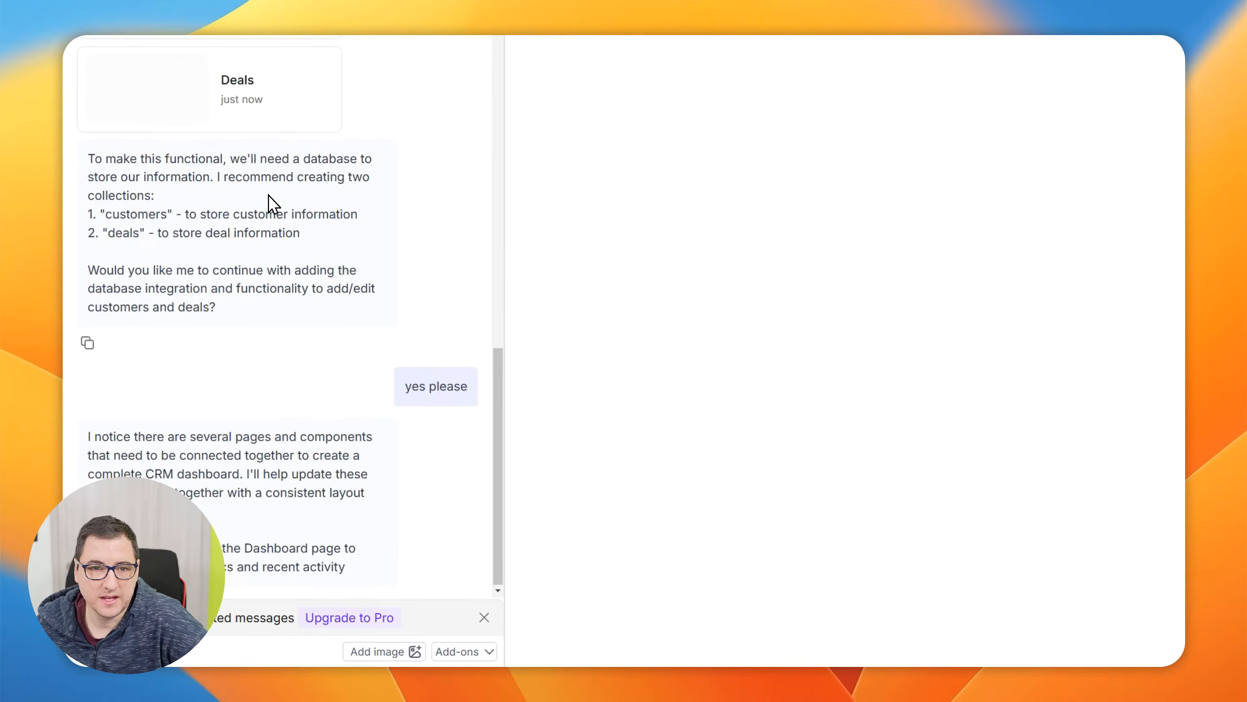
Look at the earlier version of the Customers page and cancel restoring it
scroll(275, 221, "up", 5)
left_click(295, 315)
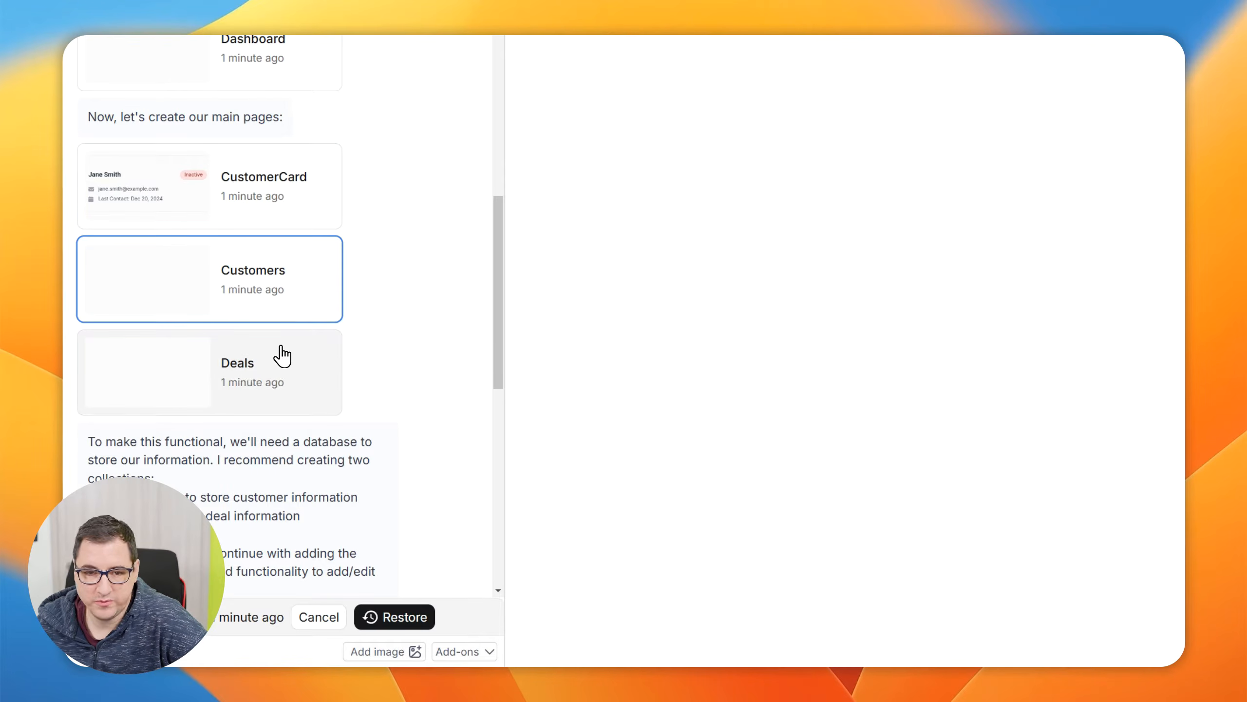
scroll(425, 377, "down", 10)
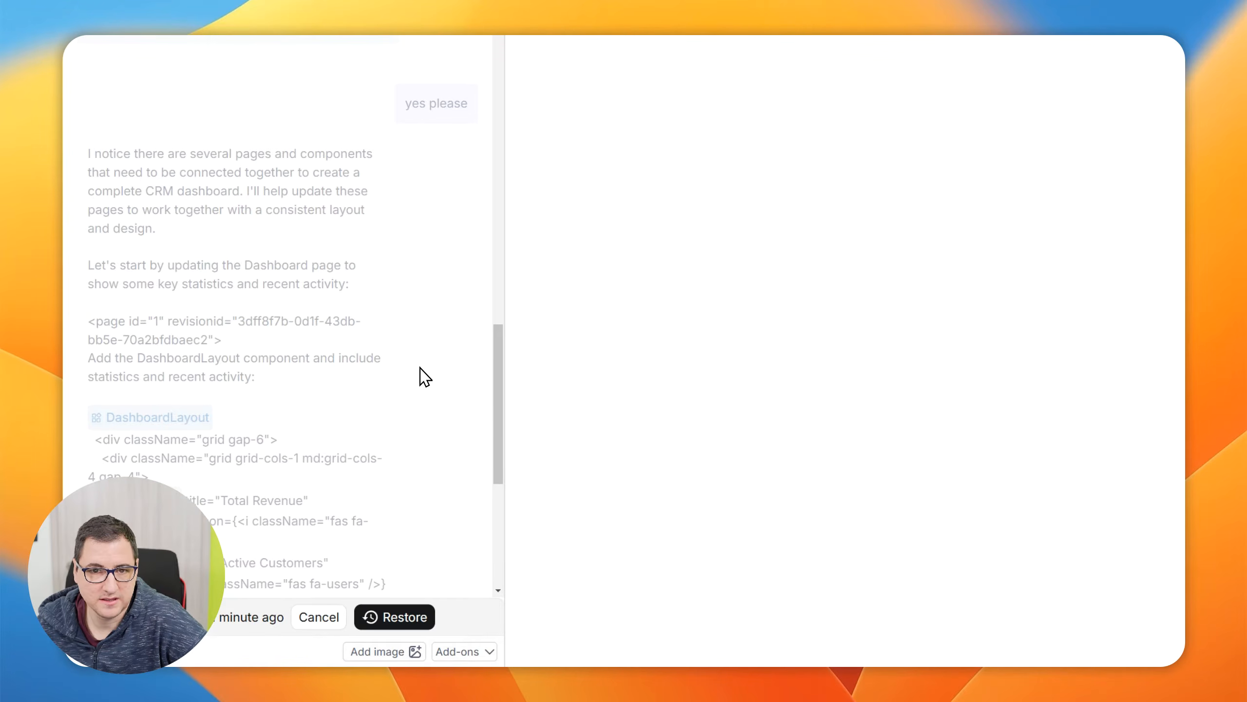
left_click(319, 617)
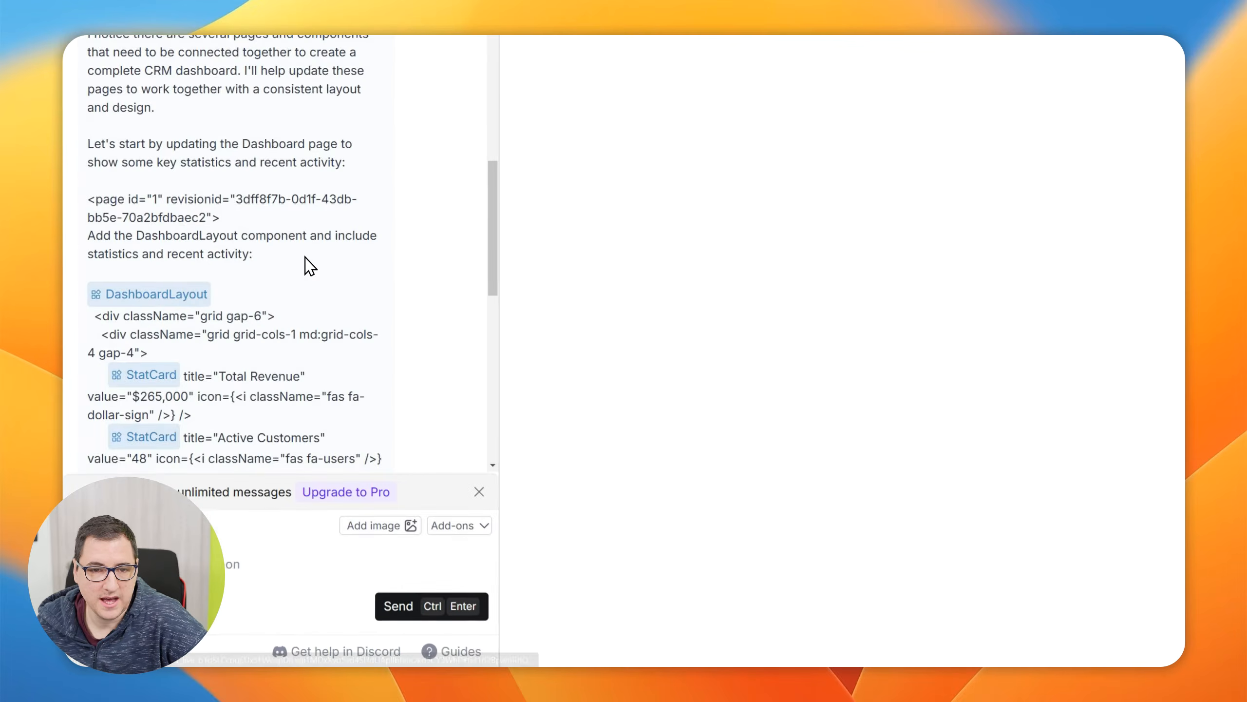
Follow the builder's new chat reply, checking the build status of the updated Dashboard, Customers and Deals pages and its closing summary
scroll(305, 257, "up", 7)
scroll(400, 268, "down", 7)
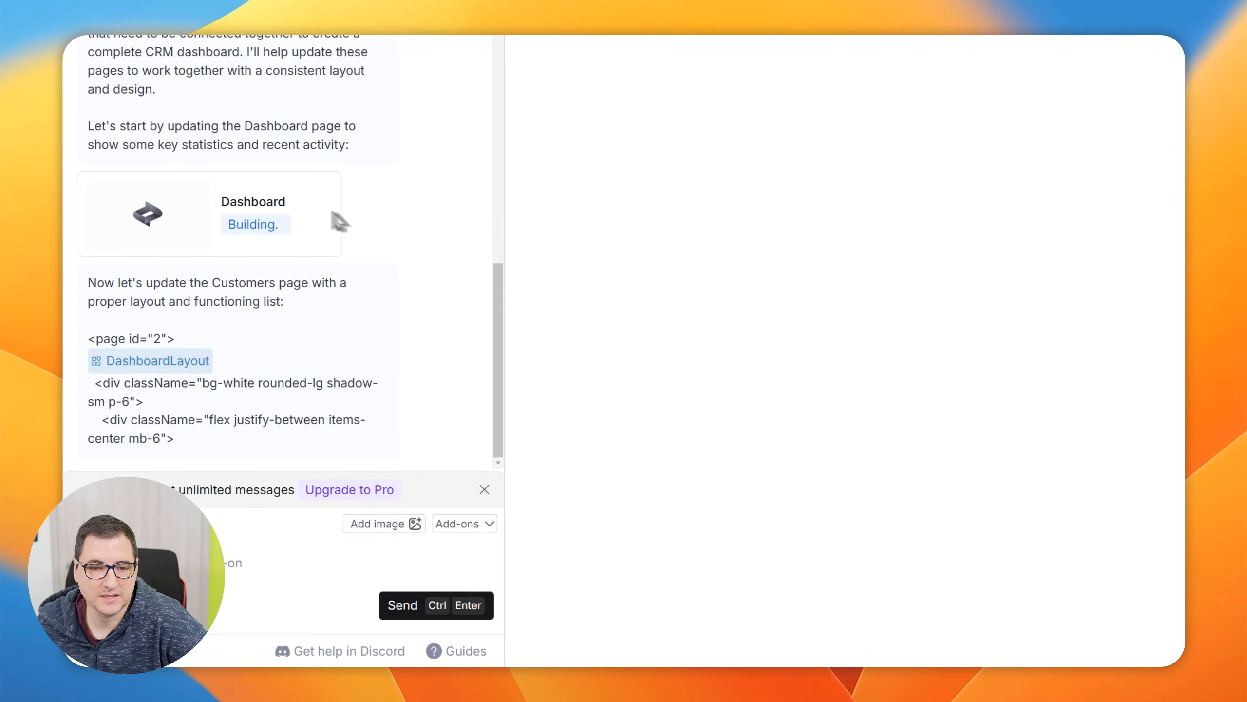
scroll(431, 239, "up", 1)
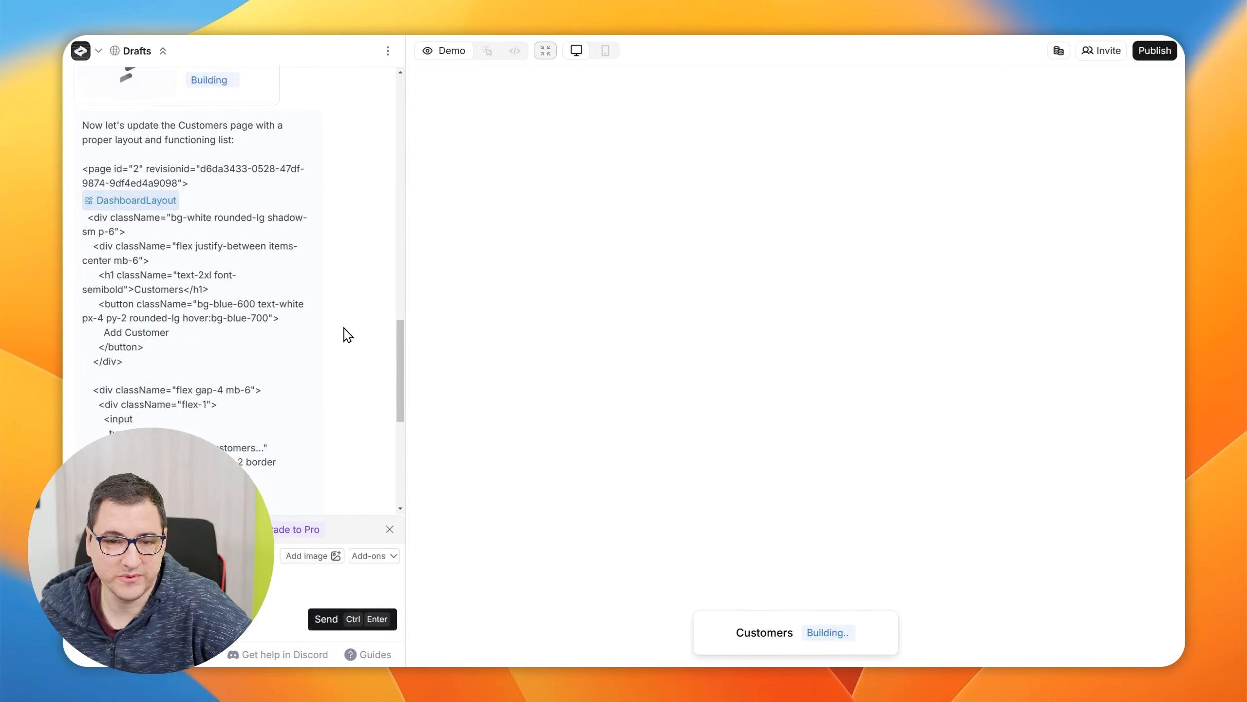
scroll(206, 363, "up", 20)
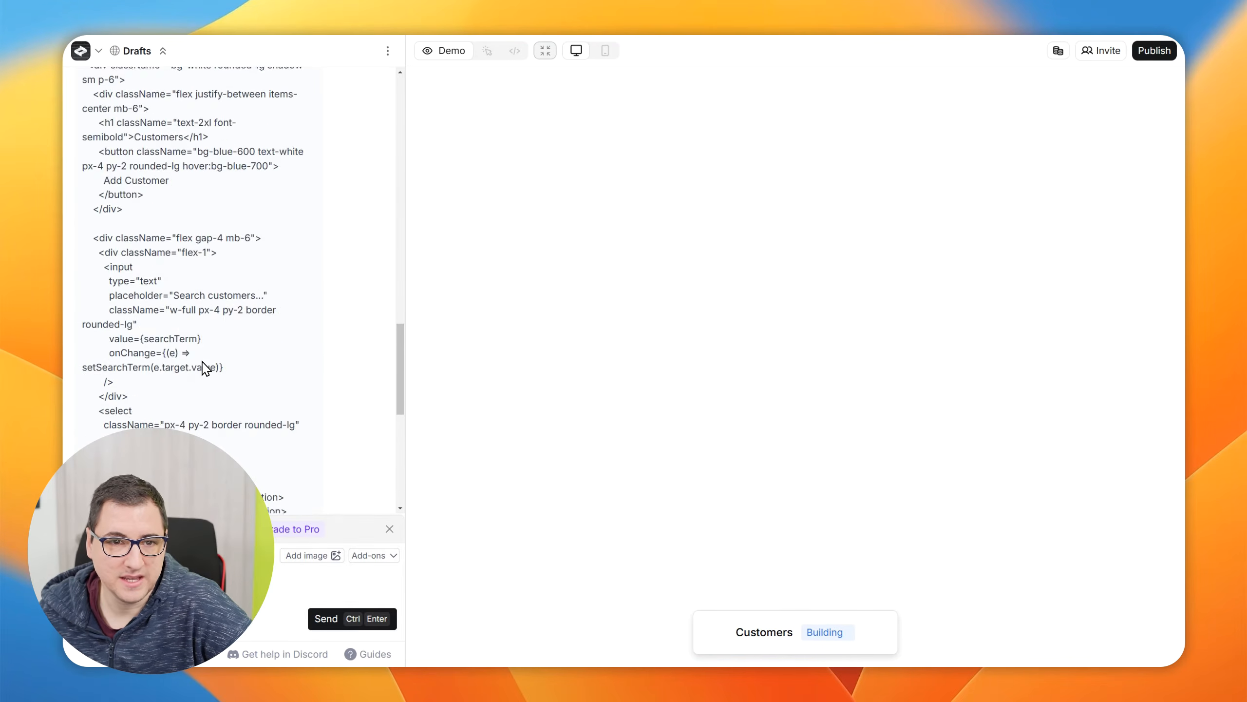
scroll(329, 355, "down", 15)
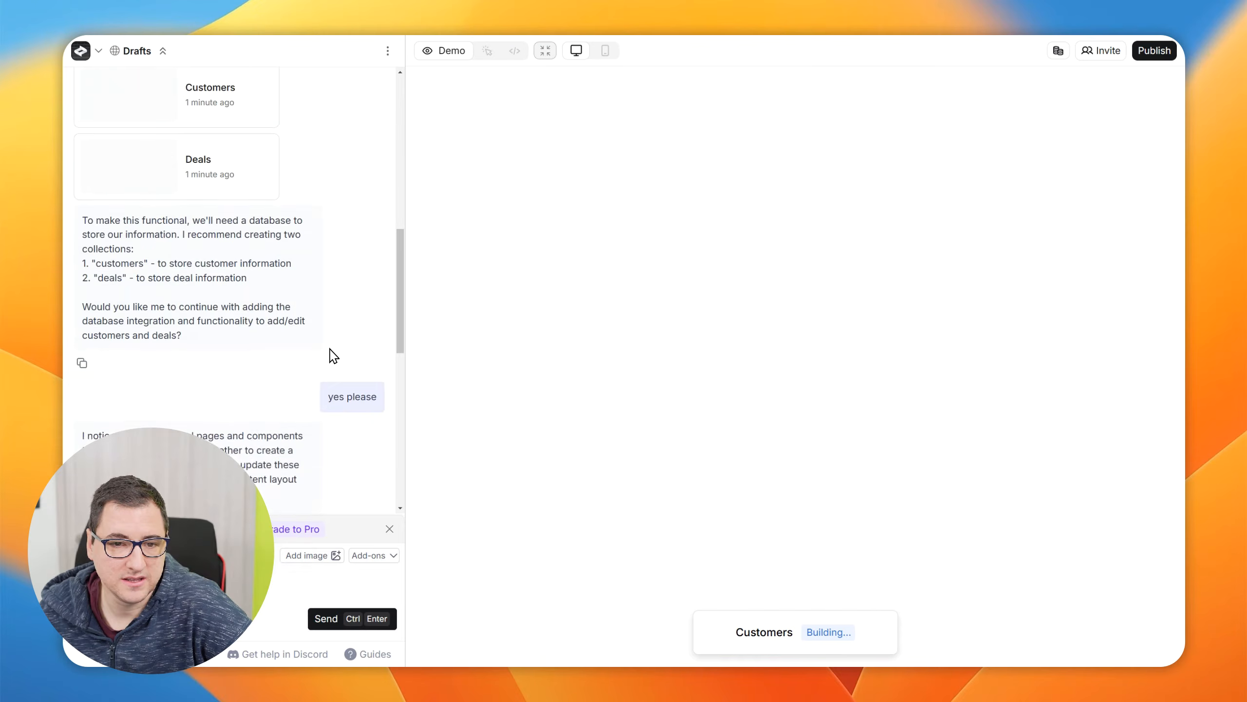
scroll(330, 349, "down", 4)
scroll(330, 349, "up", 3)
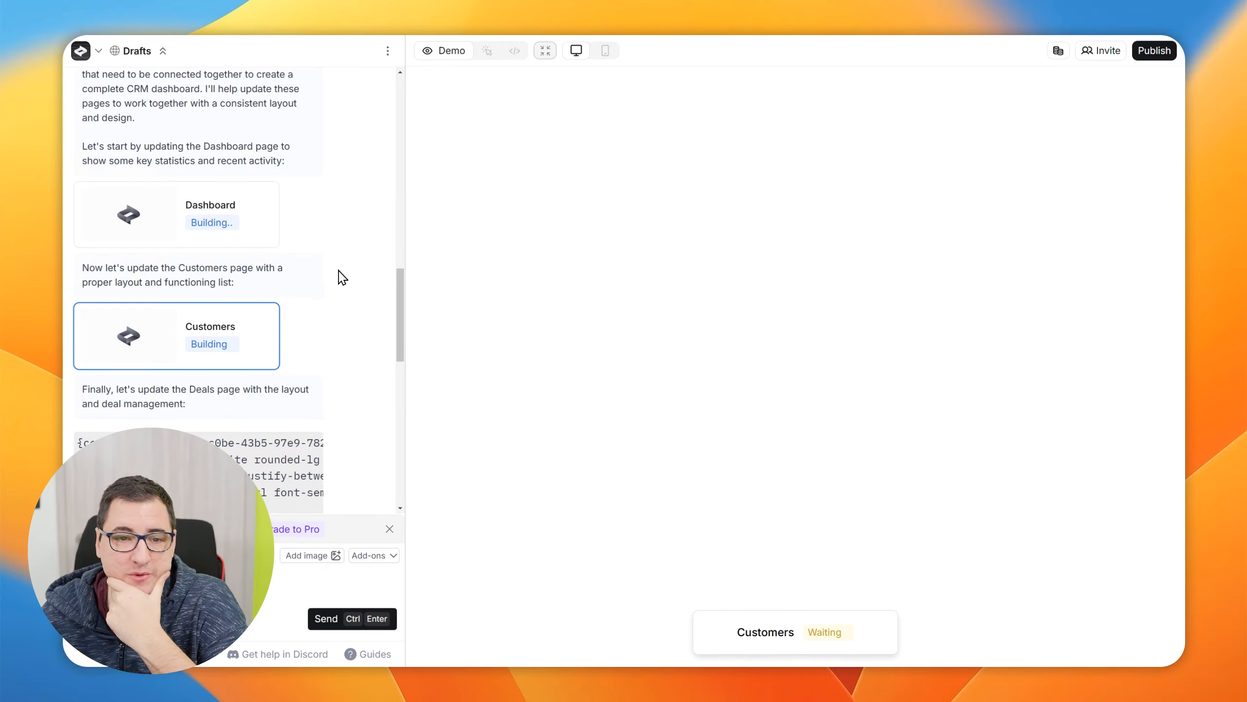
scroll(342, 278, "down", 10)
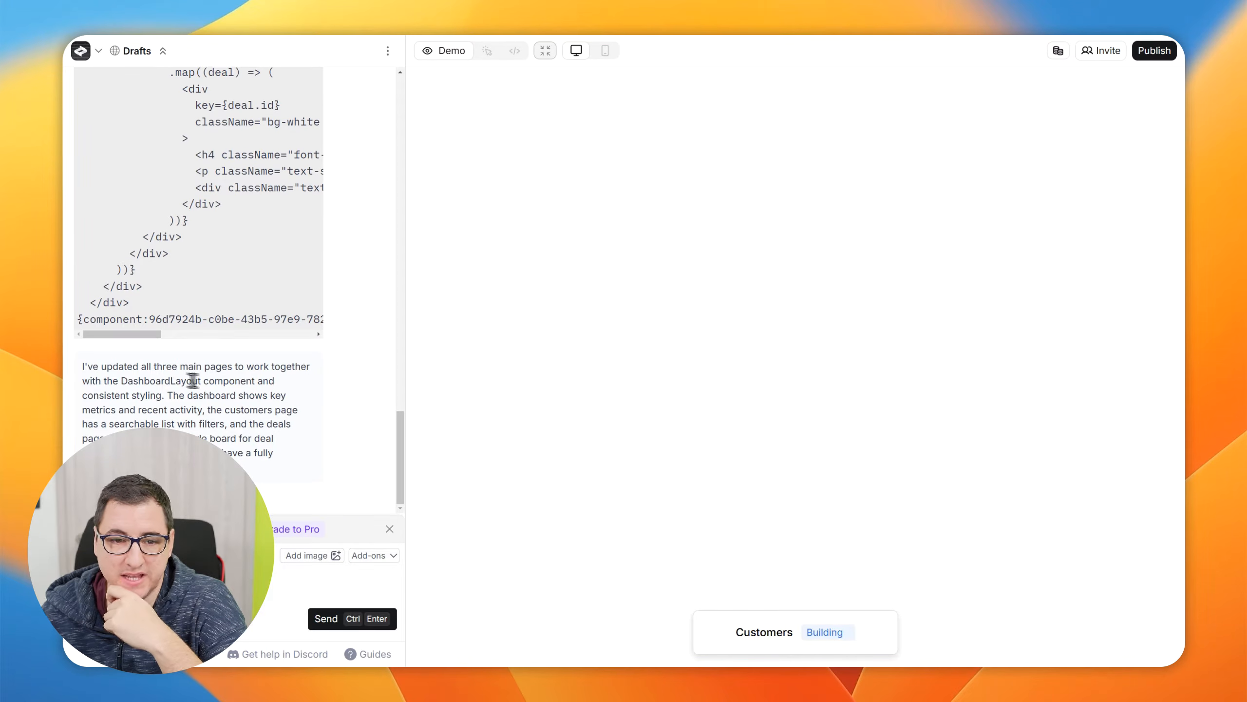
scroll(290, 334, "up", 15)
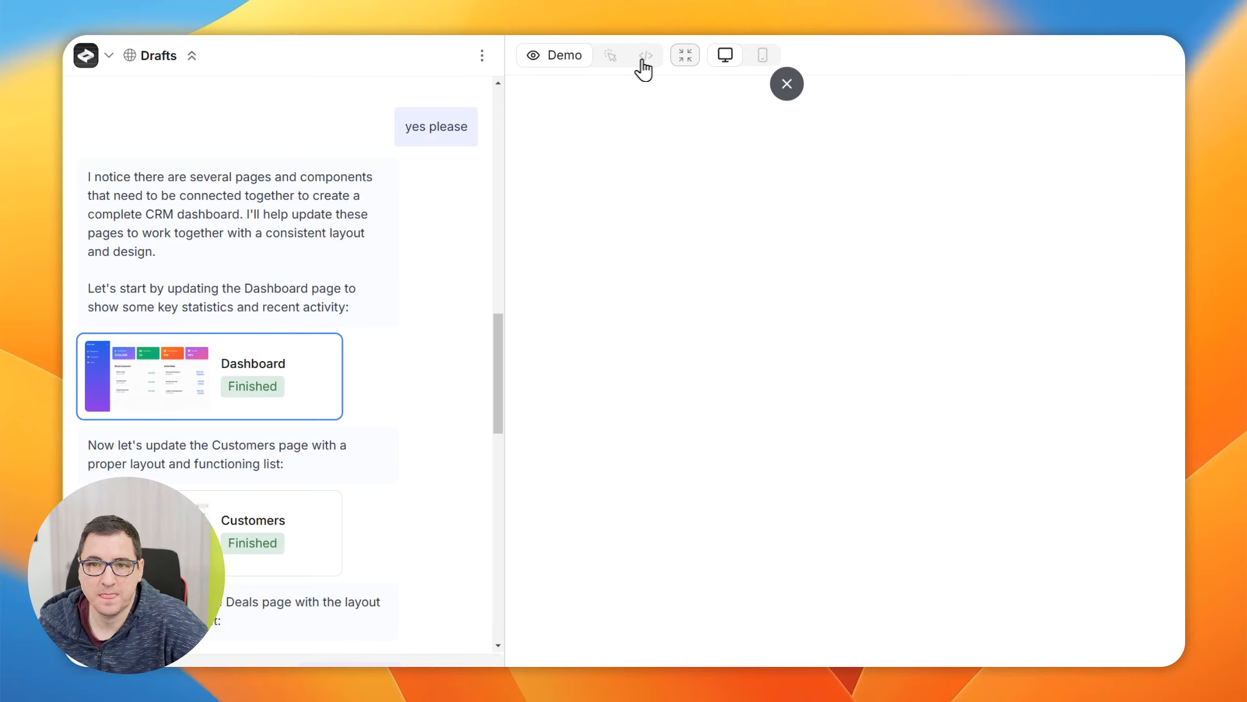
Preview the updated CRM pages in desktop demo view, collapsing and re-expanding the sidebar on the Deals page
left_click(567, 56)
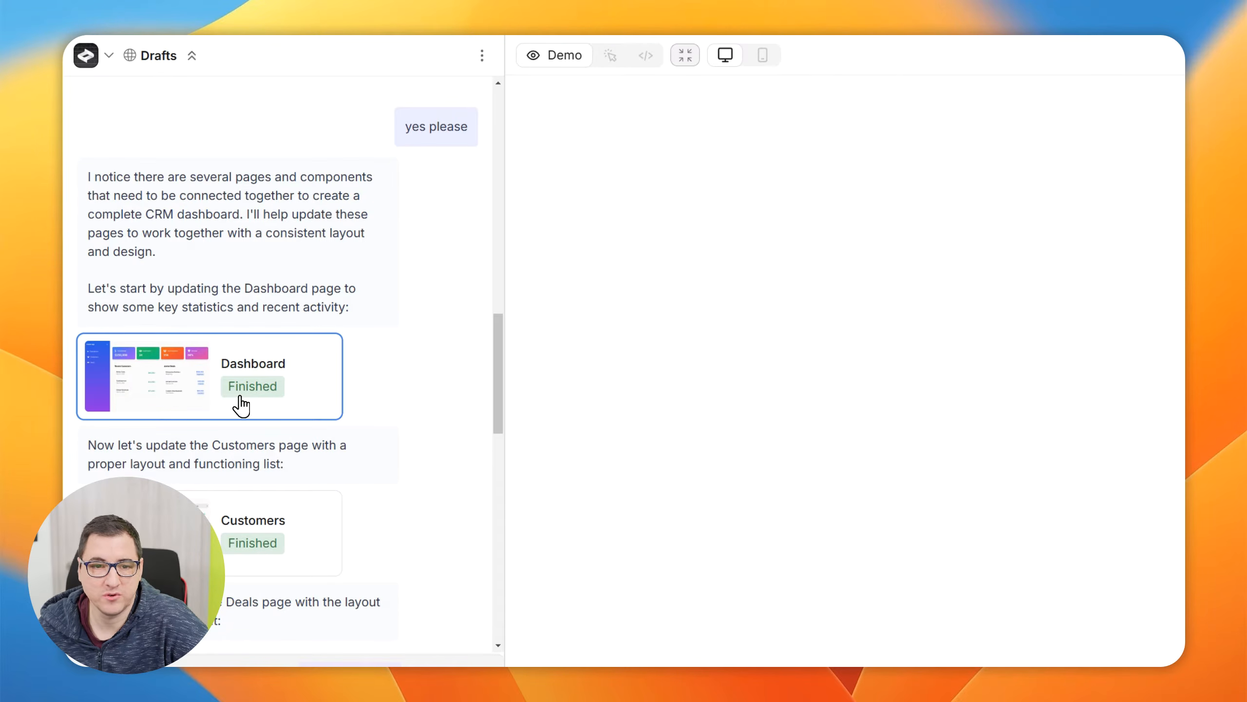
left_click(270, 518)
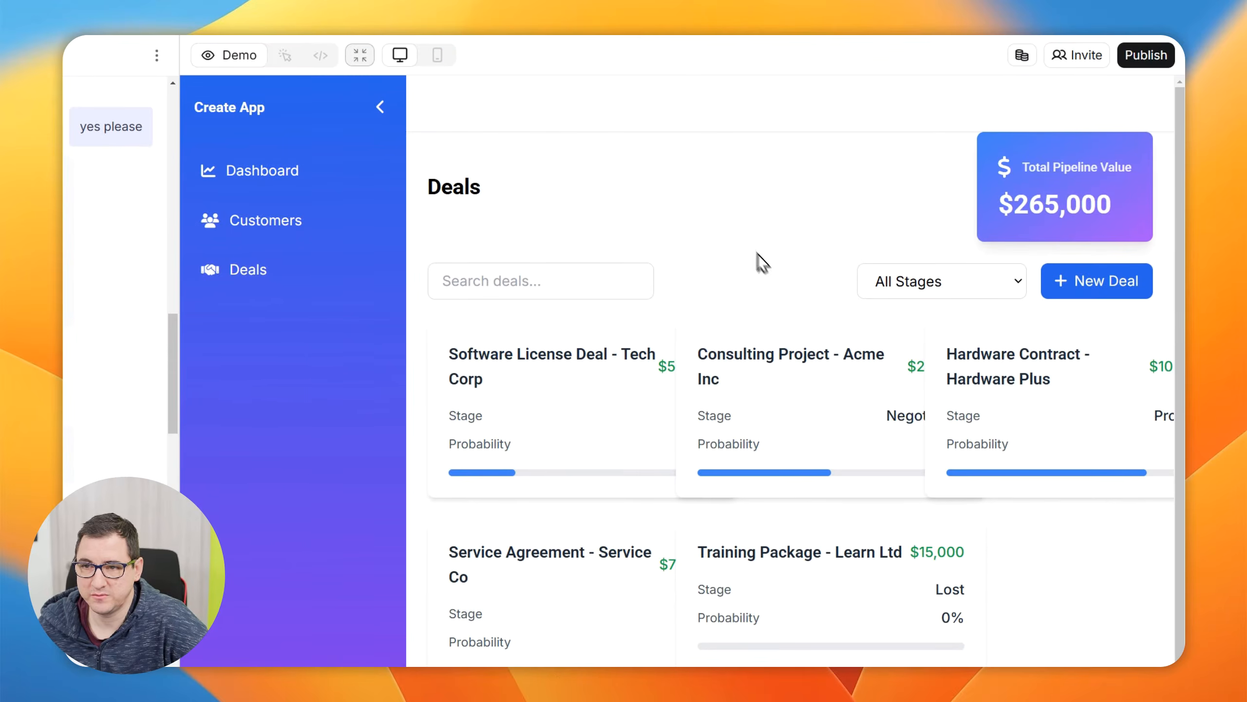
left_click(404, 56)
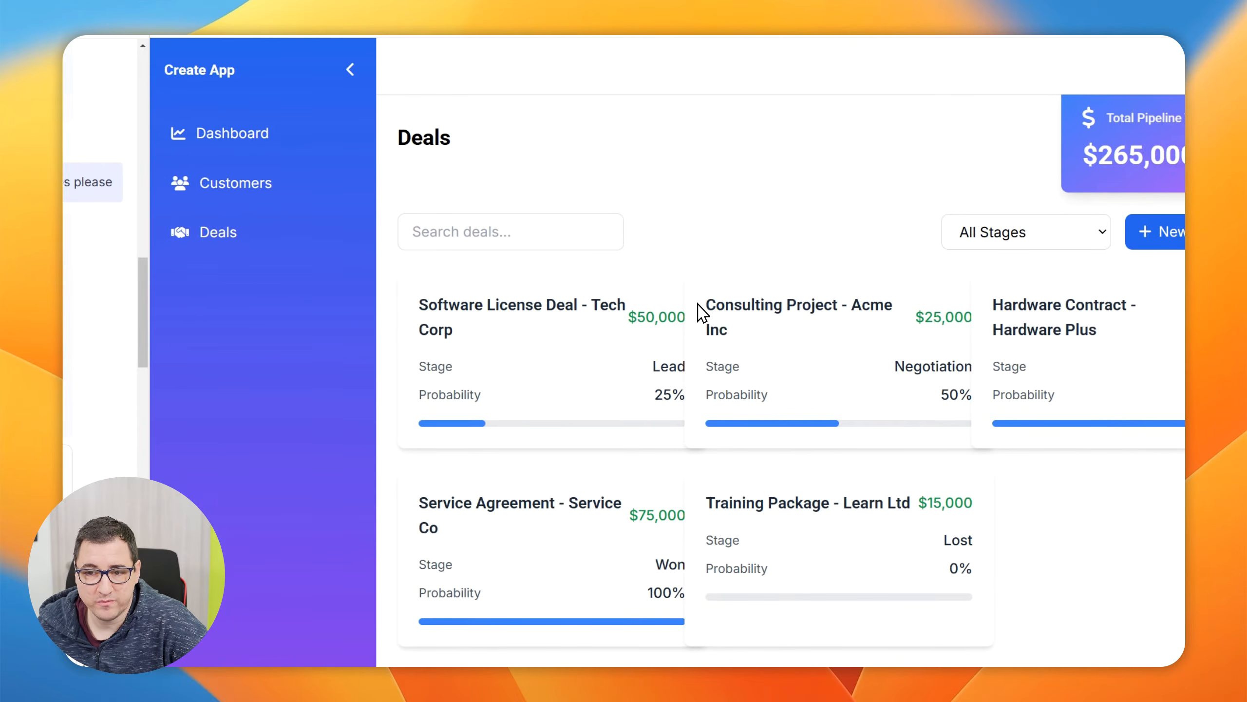
left_click(350, 69)
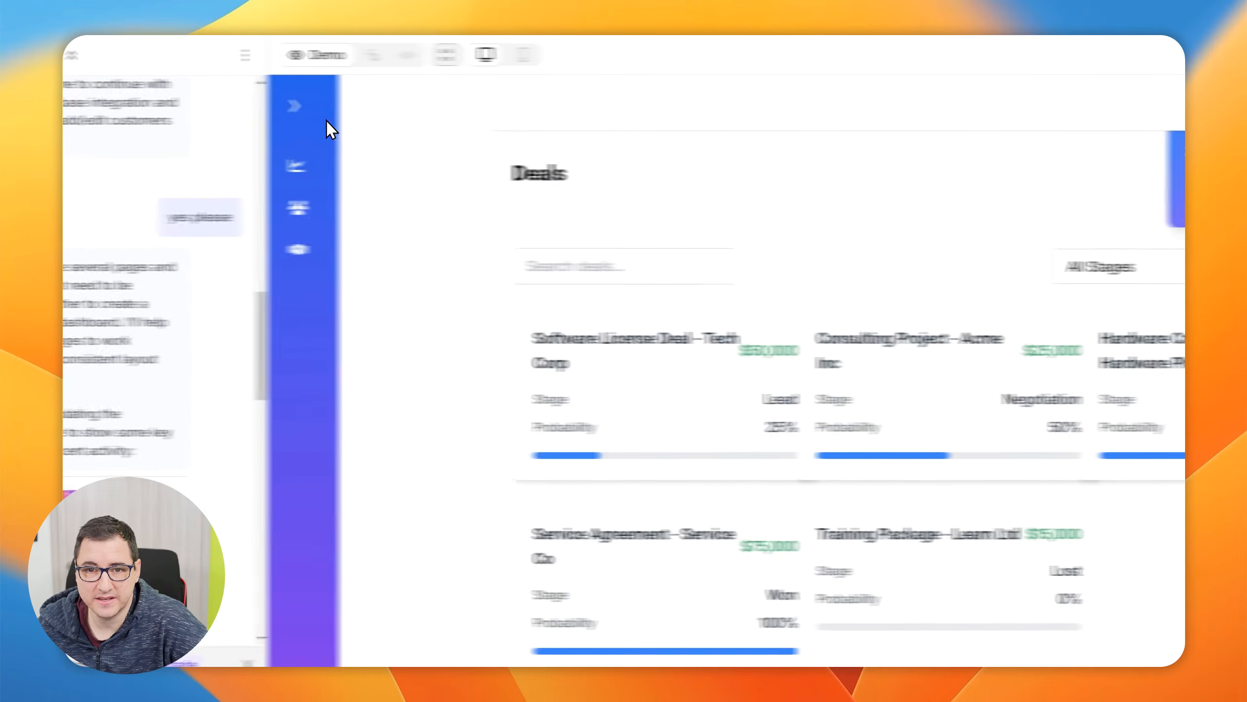
left_click(295, 106)
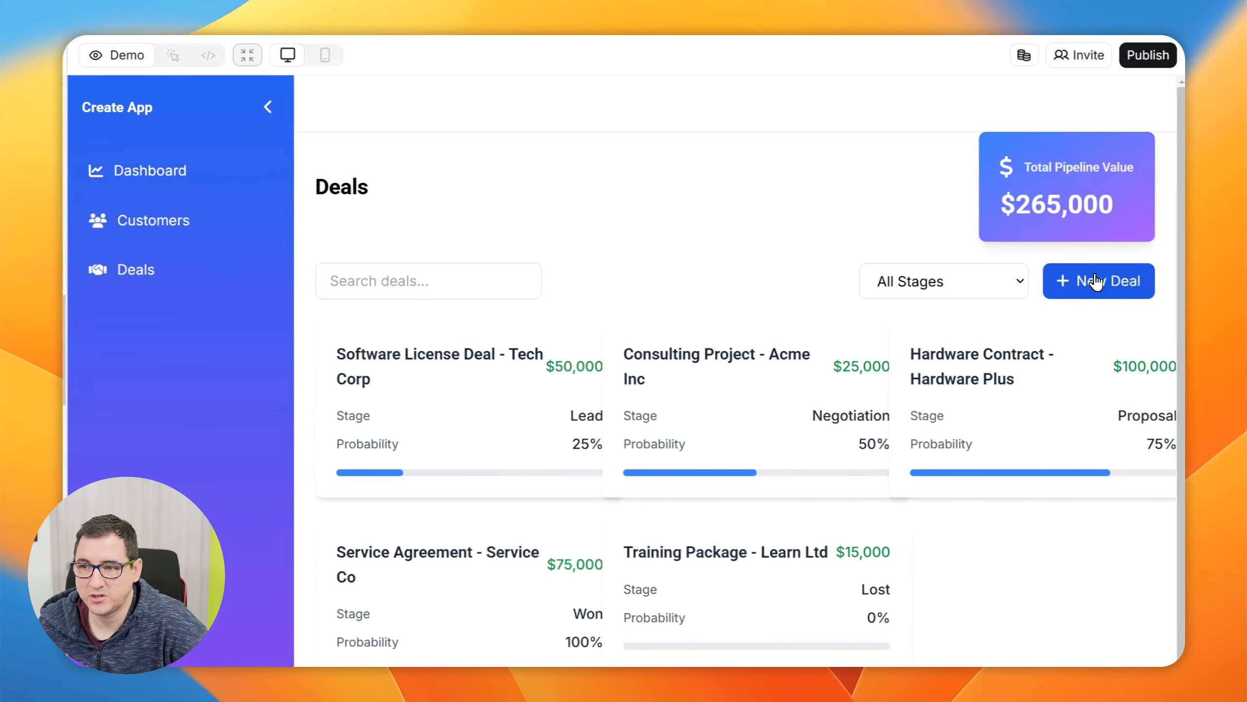
Add a new deal on the Deals page of the CRM preview and inspect its card
left_click(1090, 285)
left_click_drag(915, 484, 1115, 488)
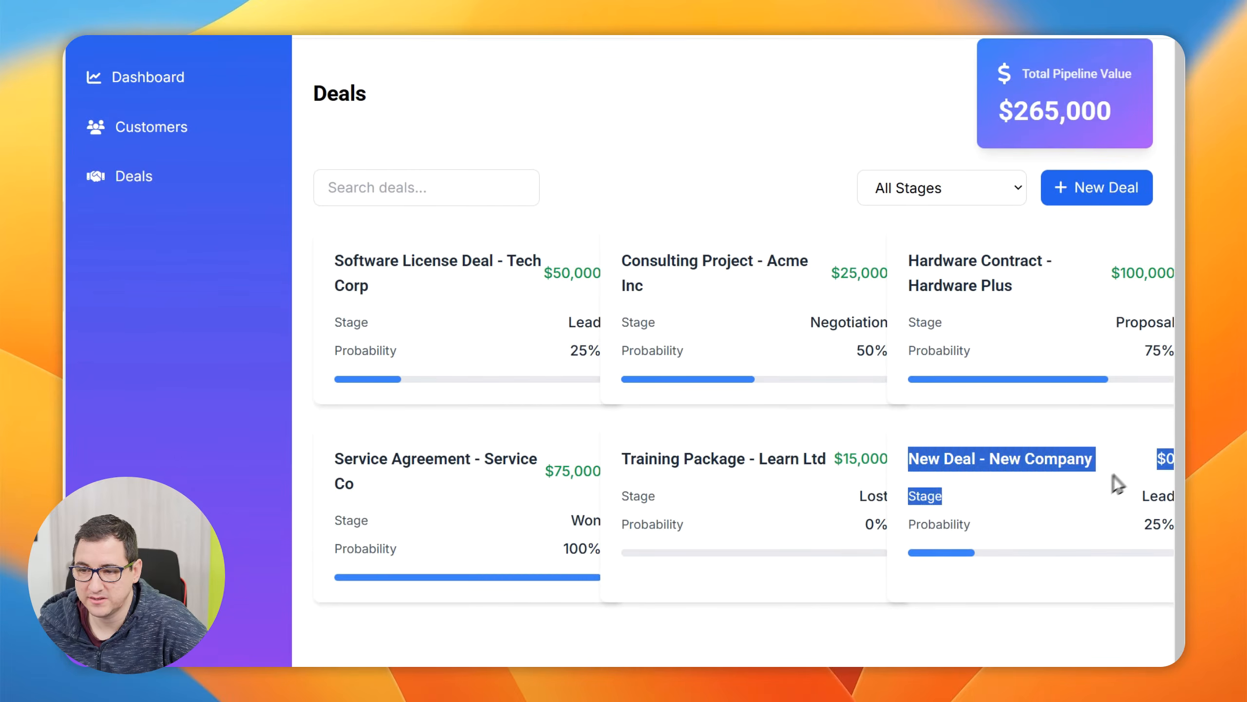
left_click(1172, 547)
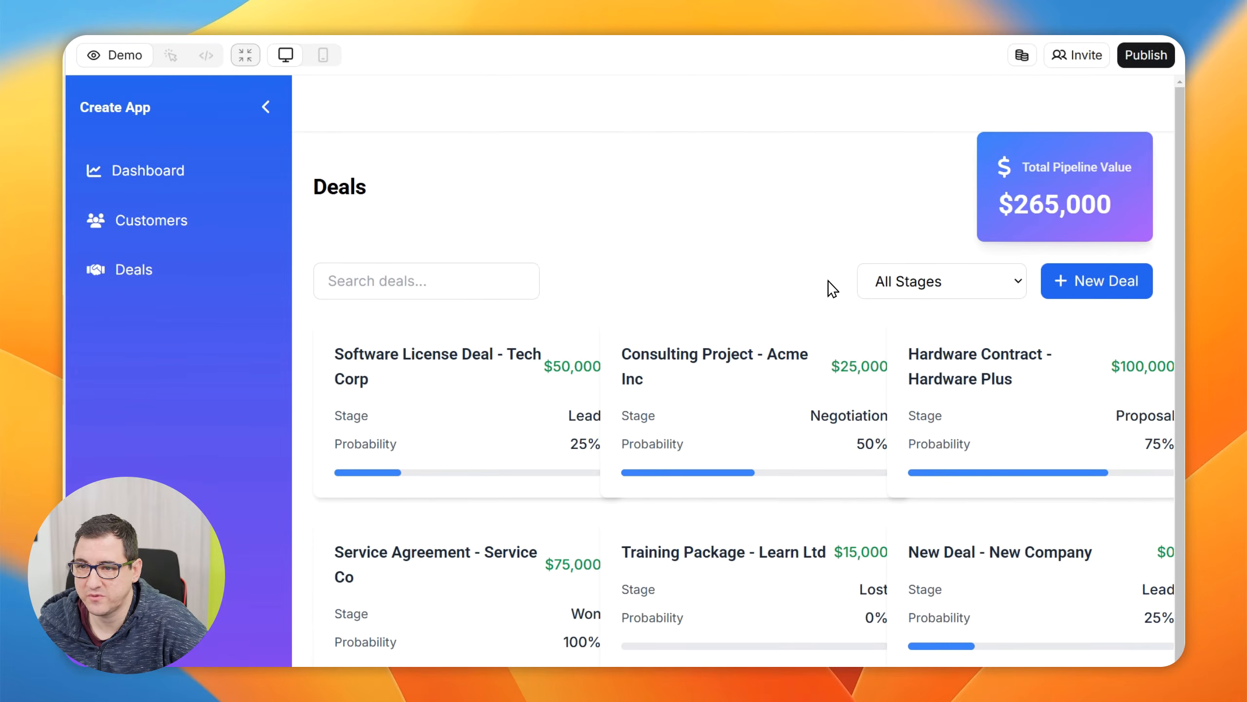
Test the stage filter on the Deals page by filtering for Lead, Proposal, Won and Lost in turn
left_click(923, 194)
left_click(914, 344)
left_click(928, 292)
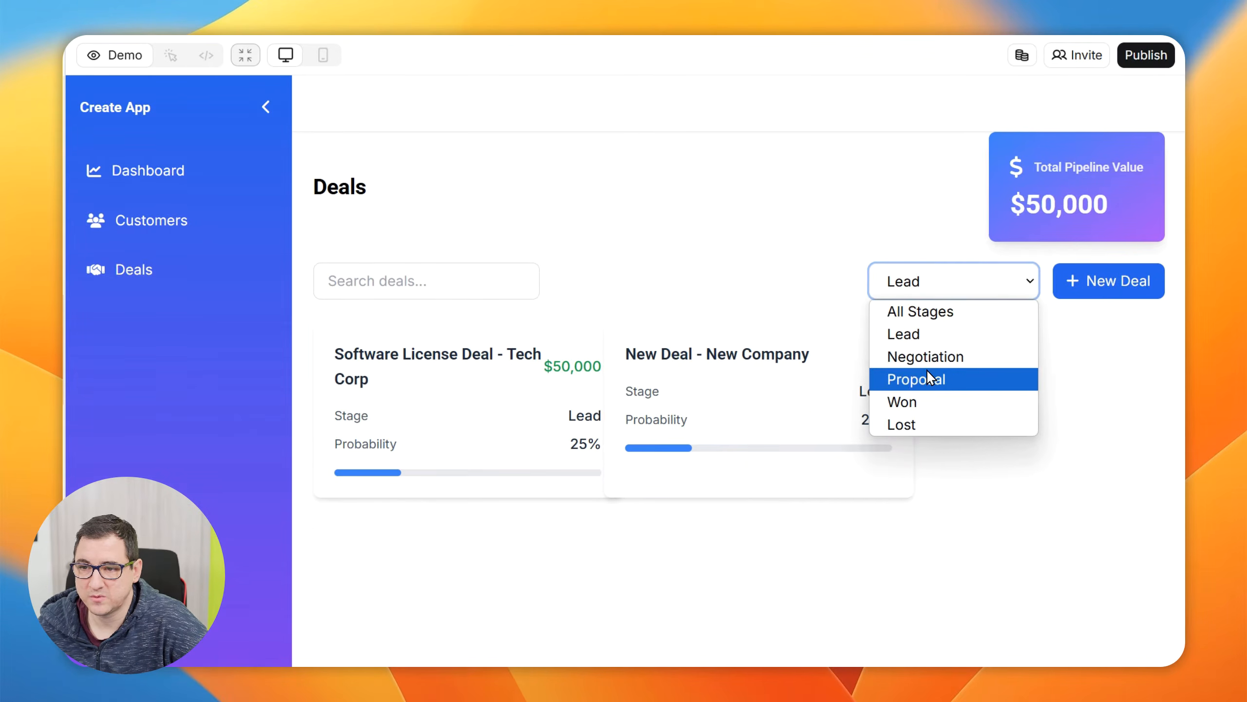
left_click(927, 376)
left_click(1012, 281)
left_click(964, 403)
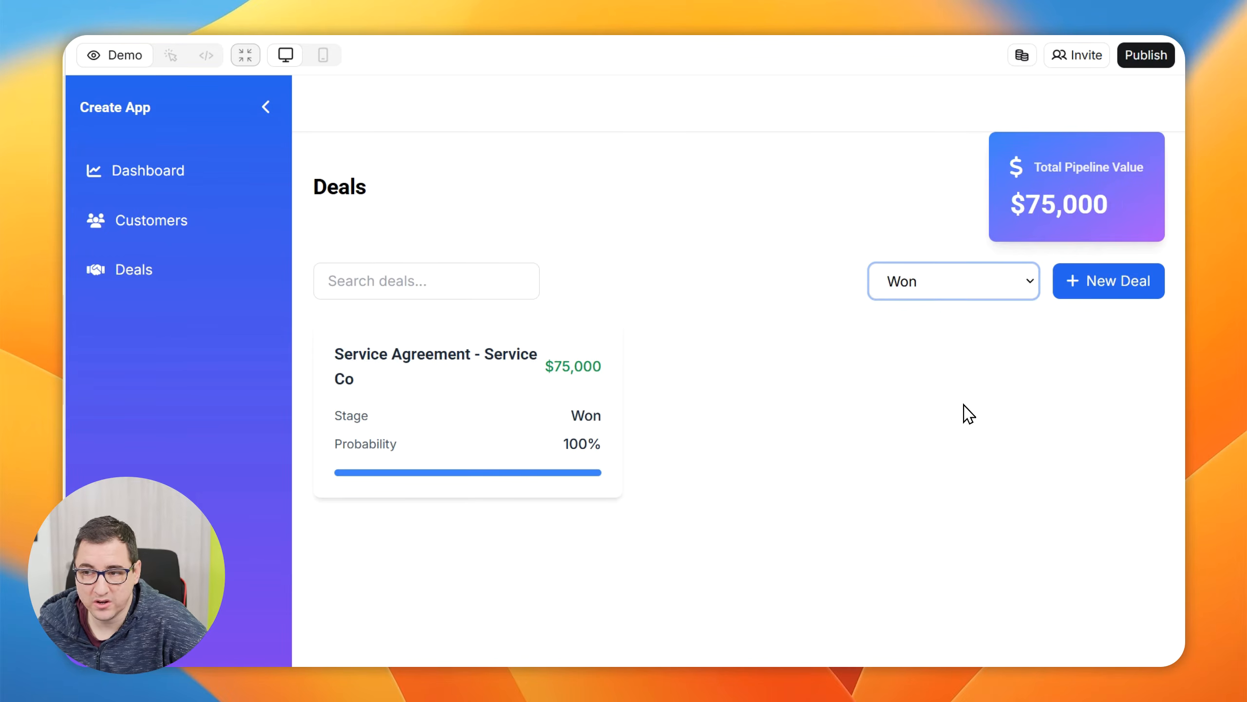
left_click(980, 289)
left_click(955, 423)
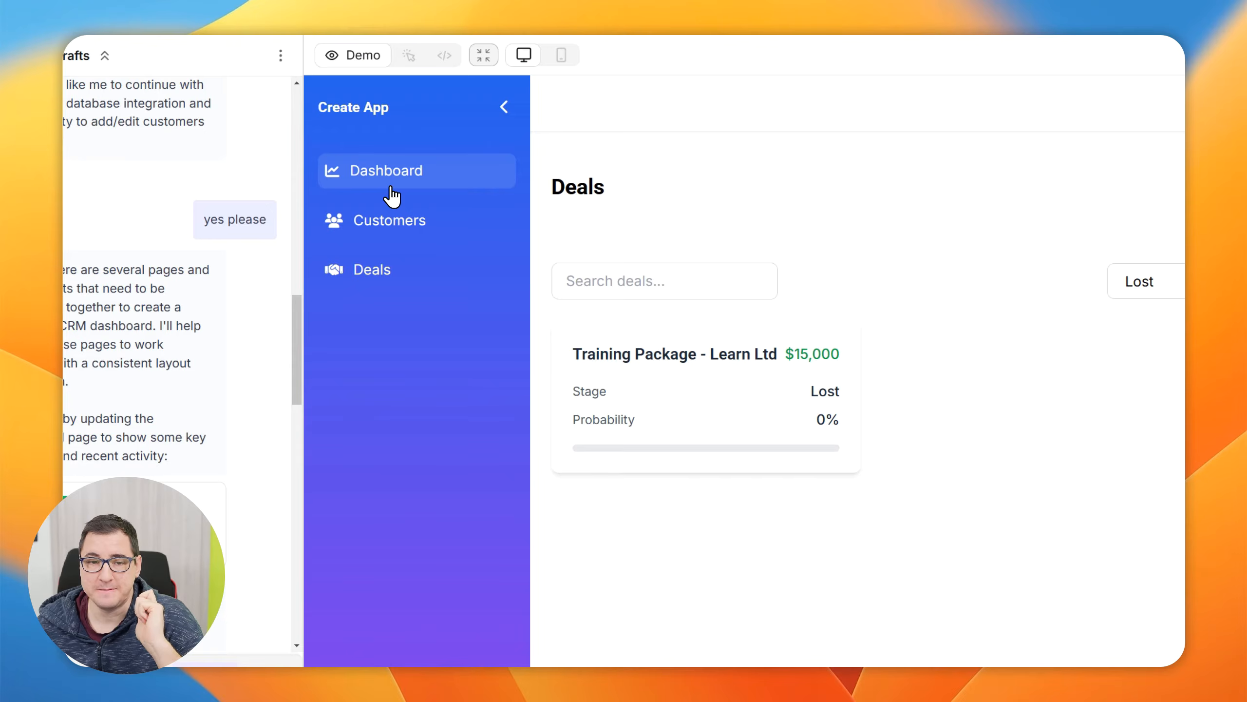
Open the updated Dashboard page preview and read through the chat reply to its closing summary of the page updates
left_click(258, 509)
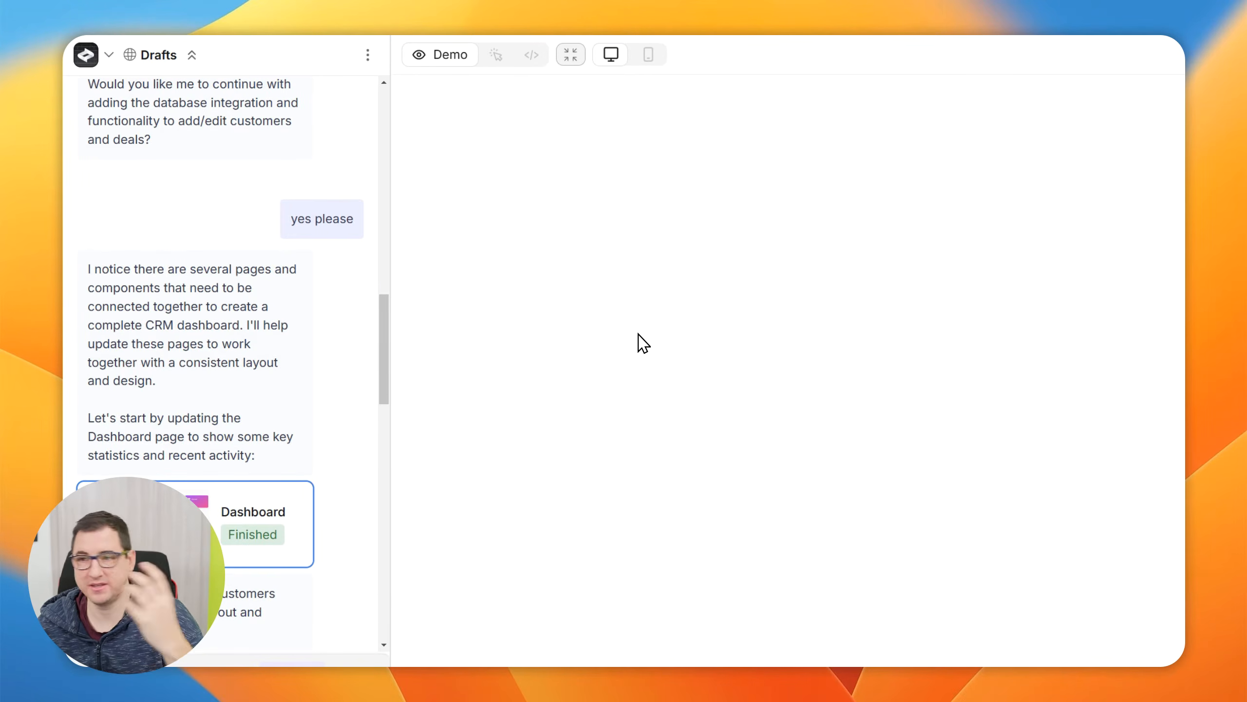
scroll(250, 368, "down", 5)
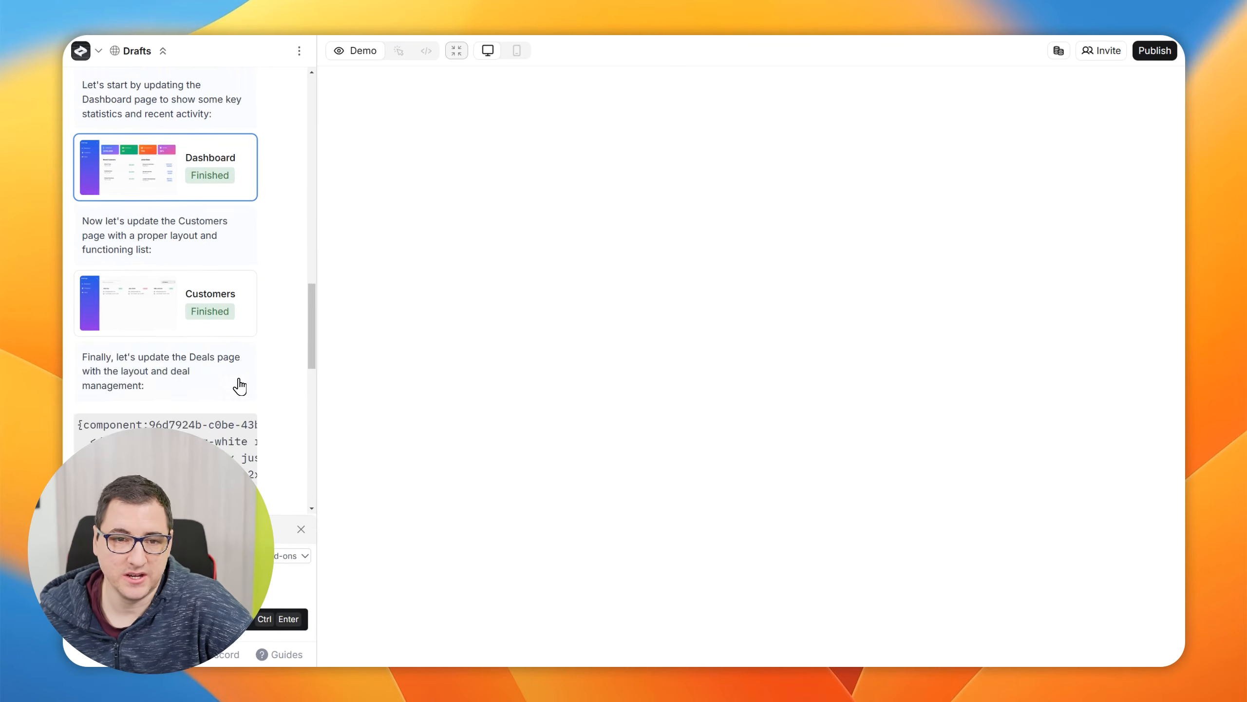
scroll(255, 295, "up", 2)
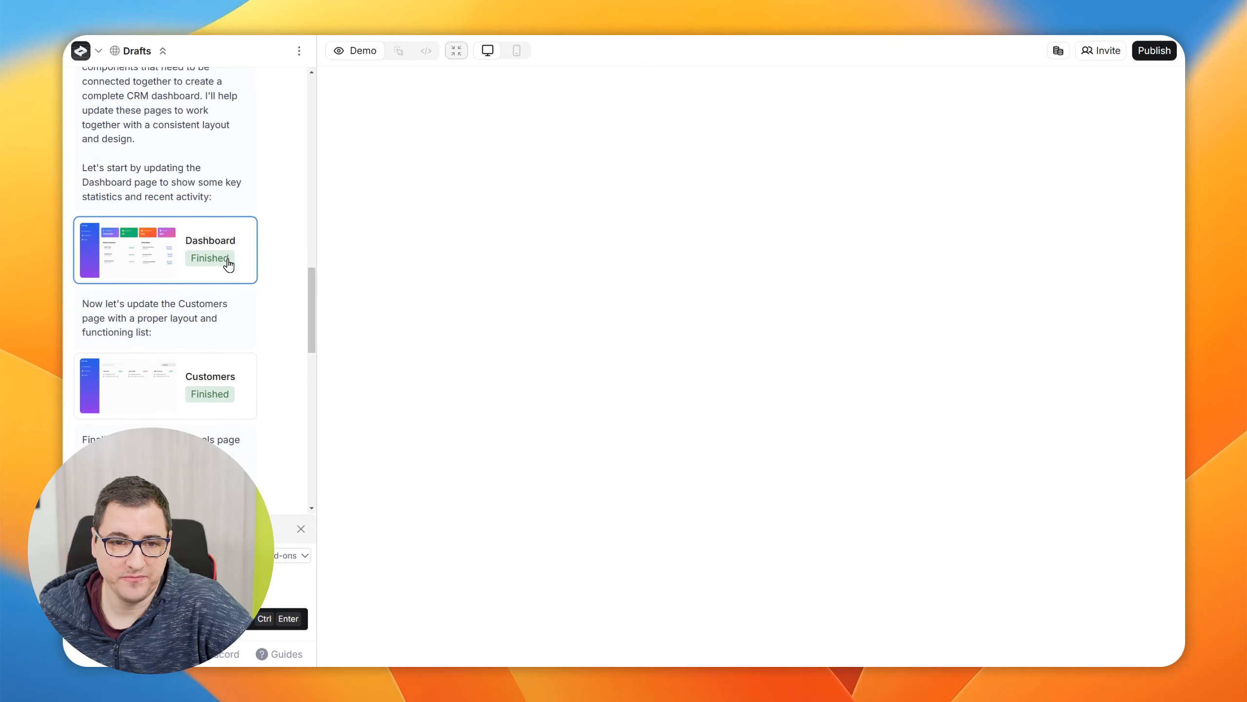
scroll(241, 295, "down", 5)
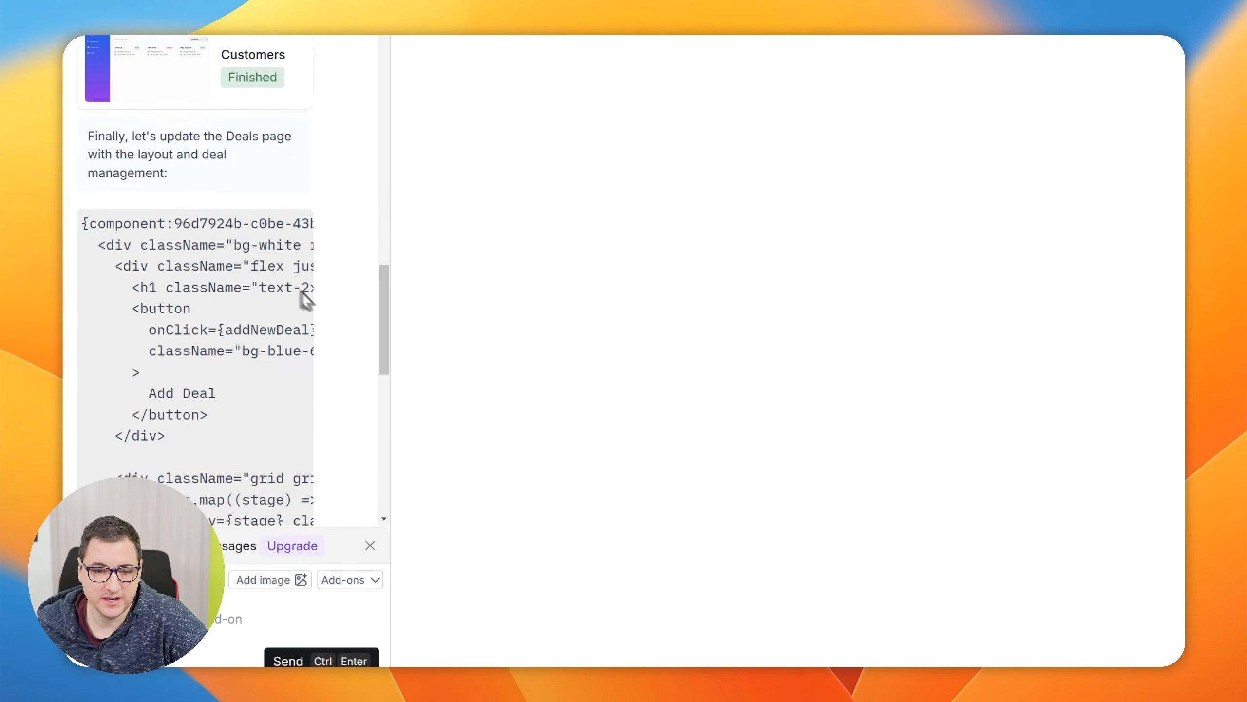
scroll(302, 295, "down", 10)
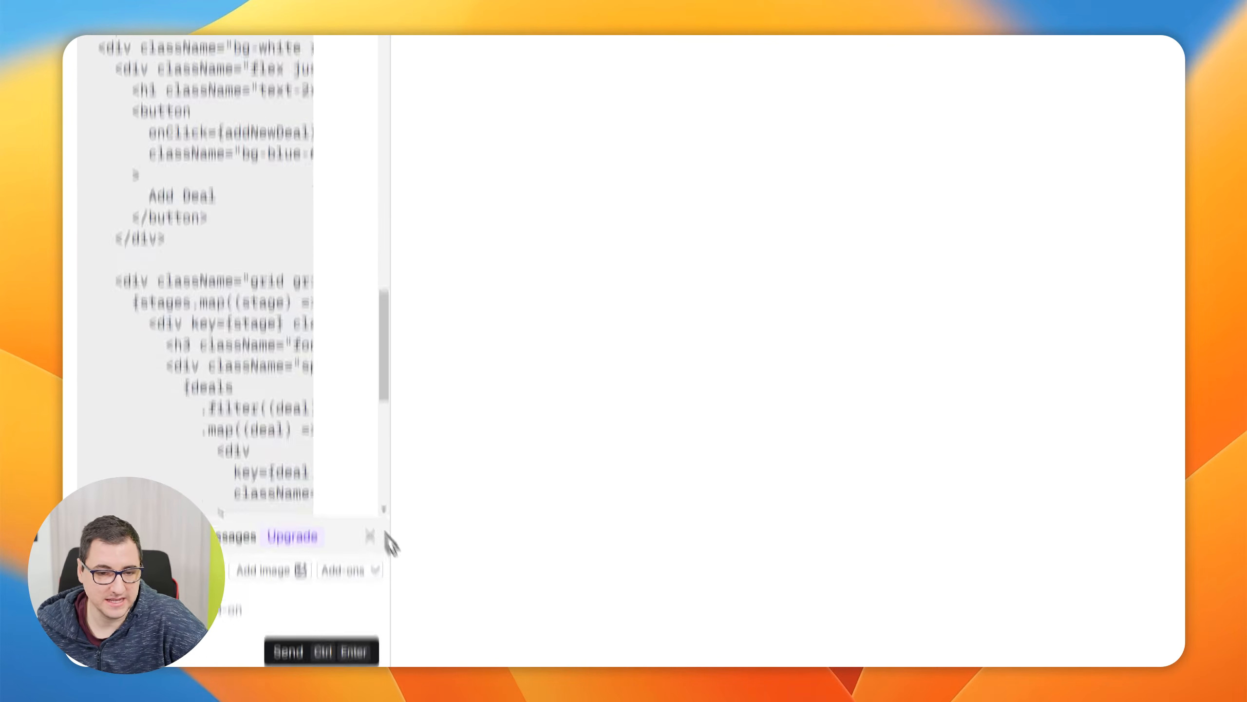
scroll(348, 365, "down", 5)
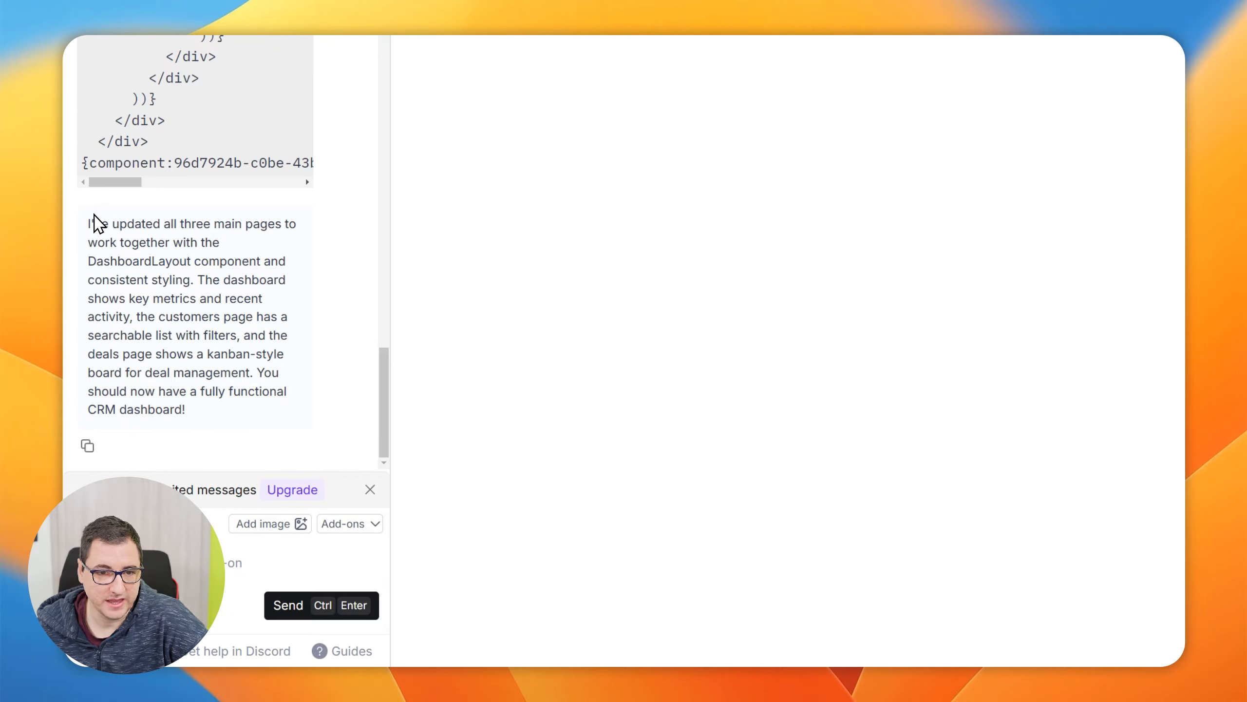
Open the updated Dashboard and Customers page previews from the cards in the chat reply
scroll(275, 212, "up", 15)
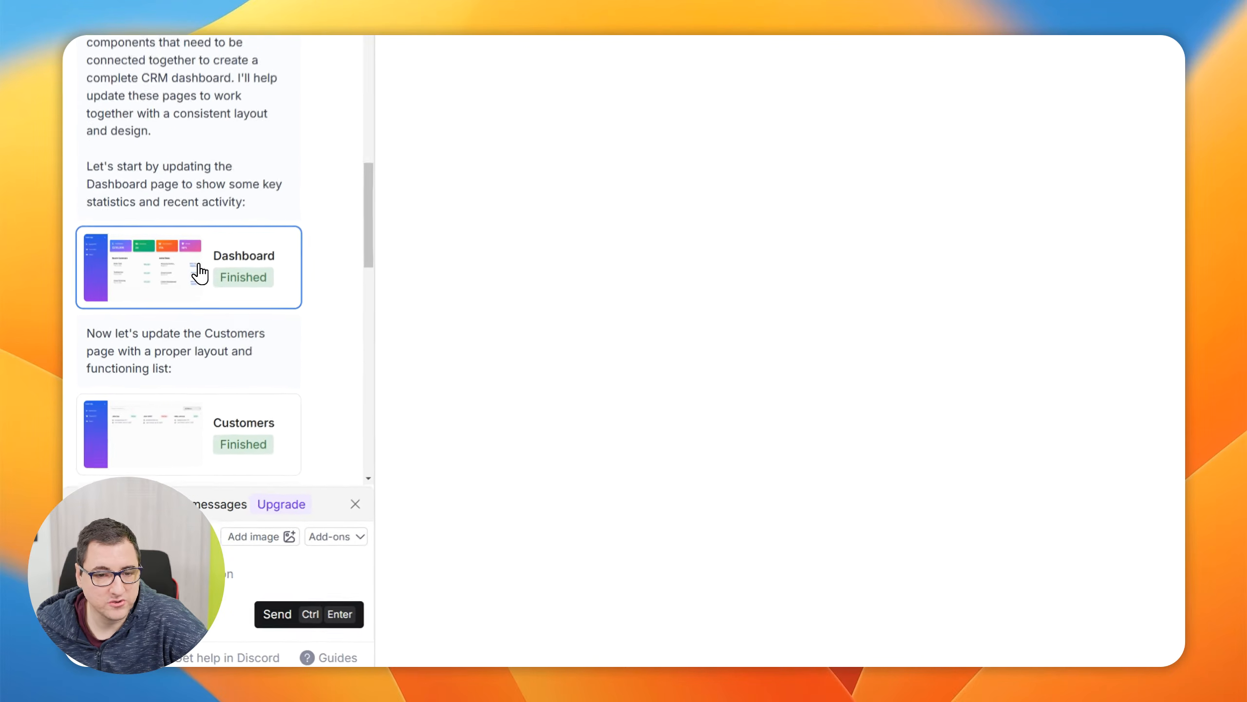
left_click(199, 424)
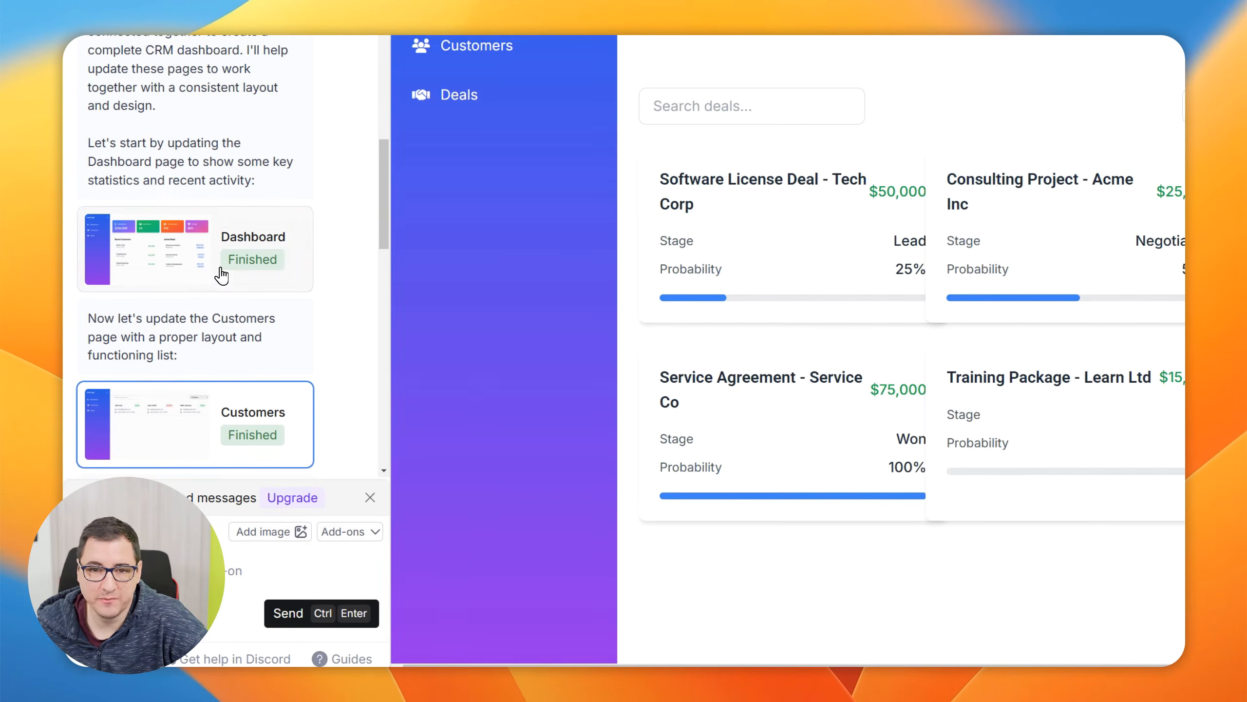
left_click(221, 275)
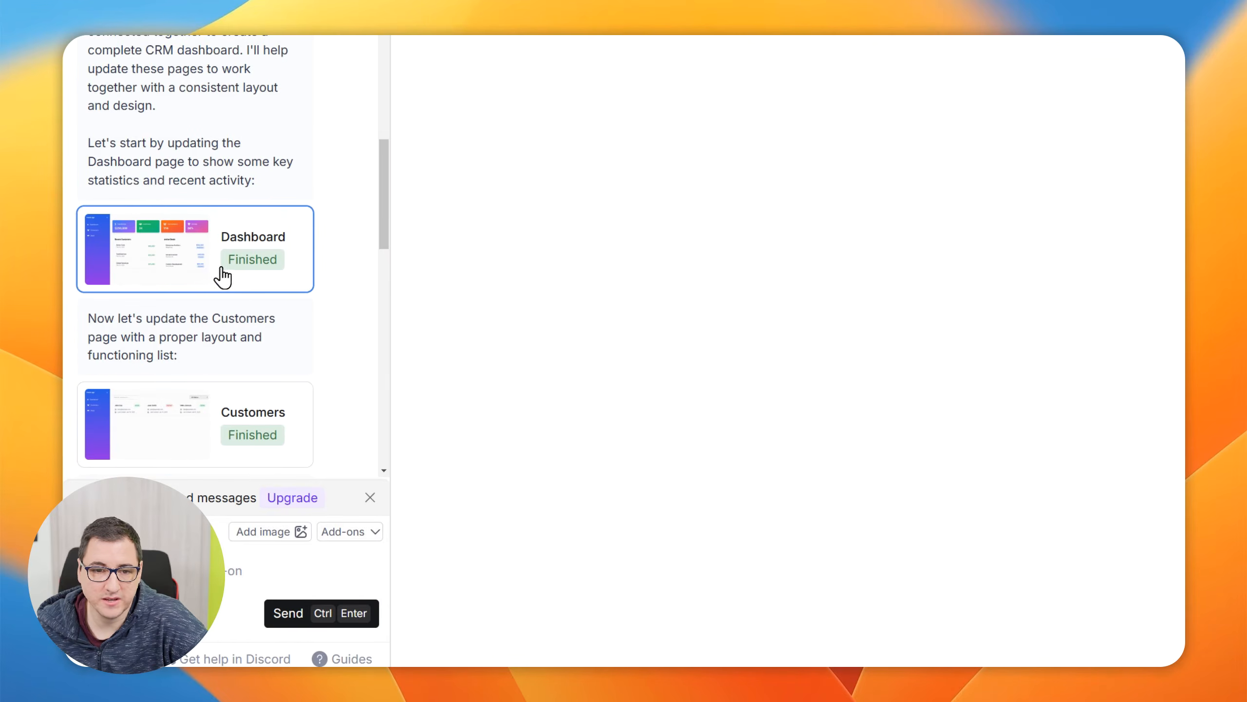
scroll(254, 221, "up", 5)
scroll(266, 221, "down", 5)
scroll(266, 221, "down", 1)
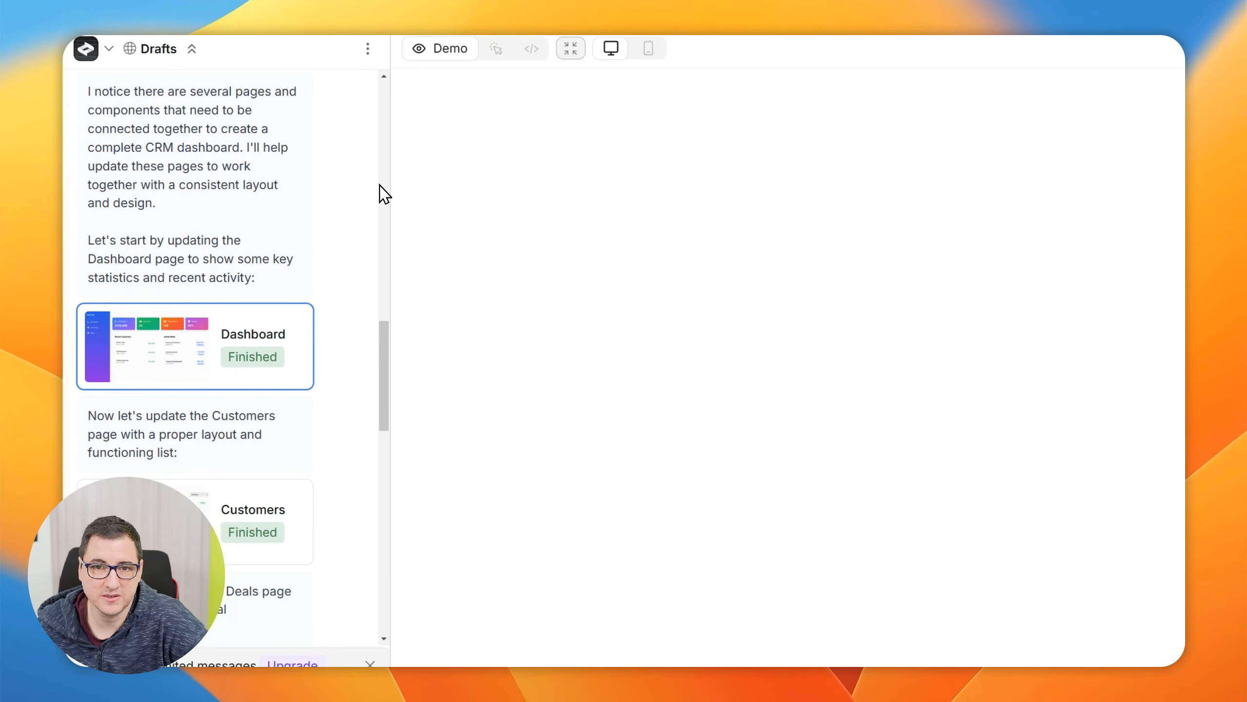
left_click(208, 445)
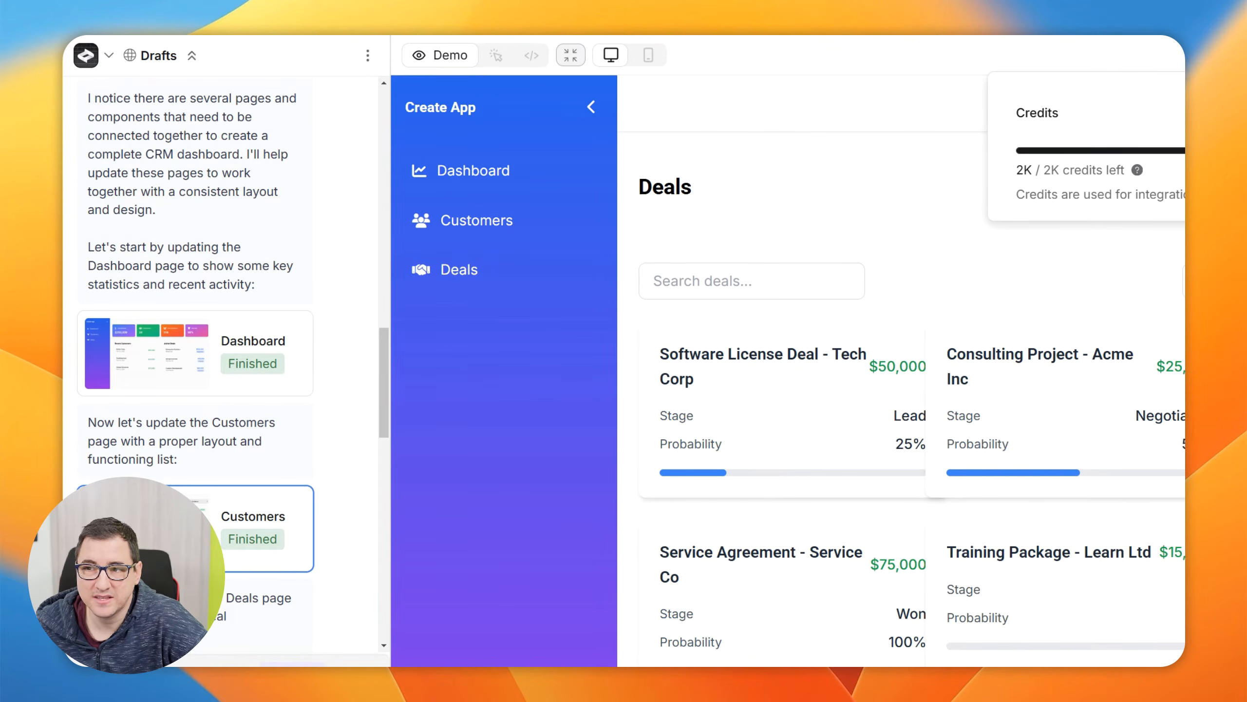
Open the Subscription & credits page to review the Free plan's credit allowance
left_click(1218, 113)
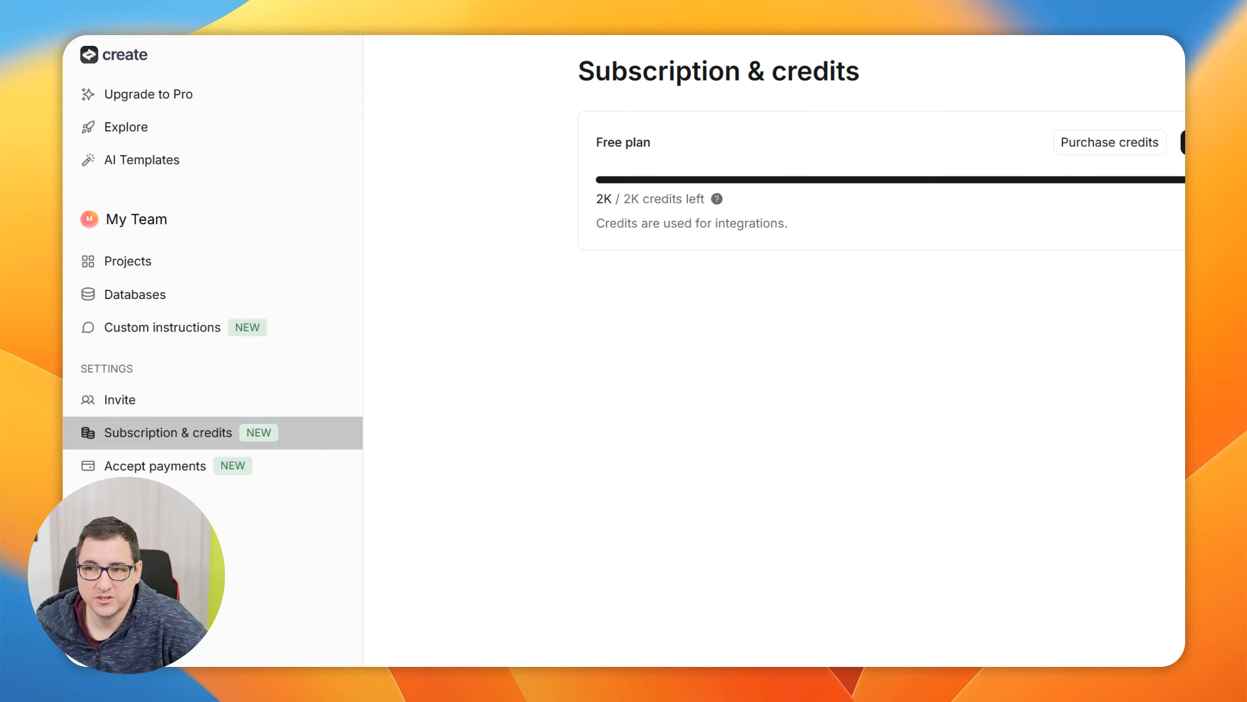
key("super+minus")
key("super+minus")
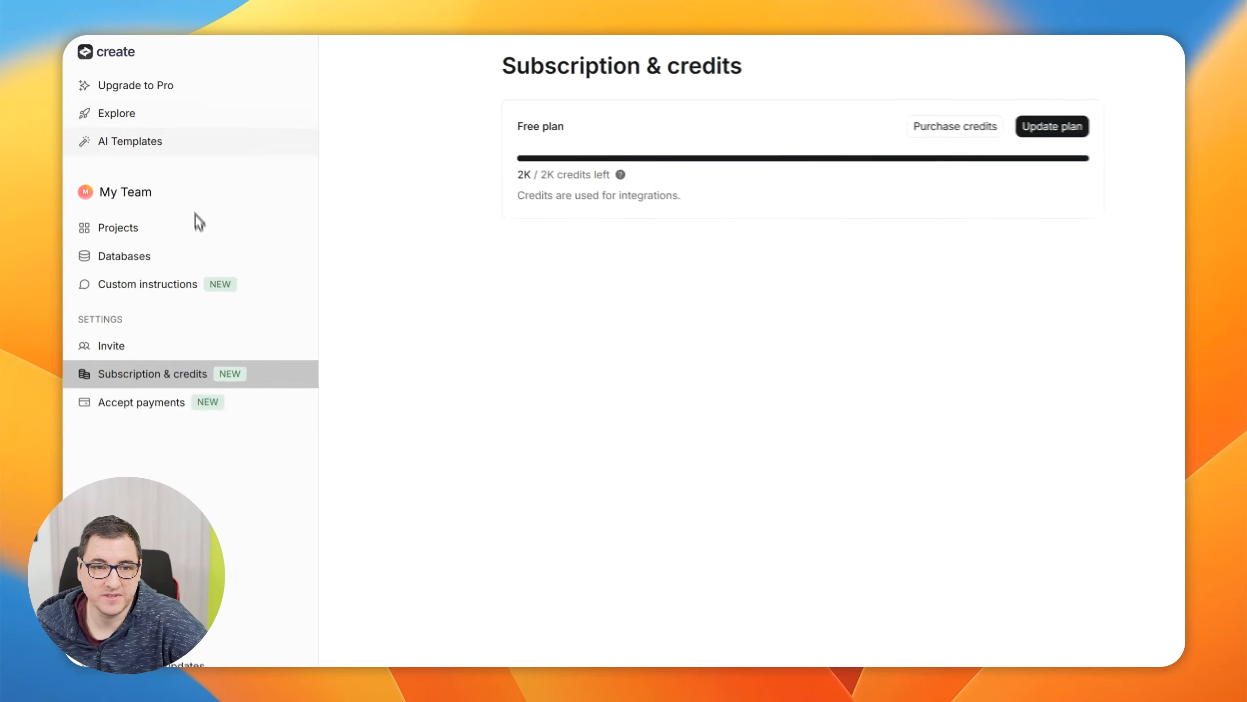
Return to the My Team projects list and reopen the Drafts project
left_click(139, 211)
key("super+plus")
key("super+plus")
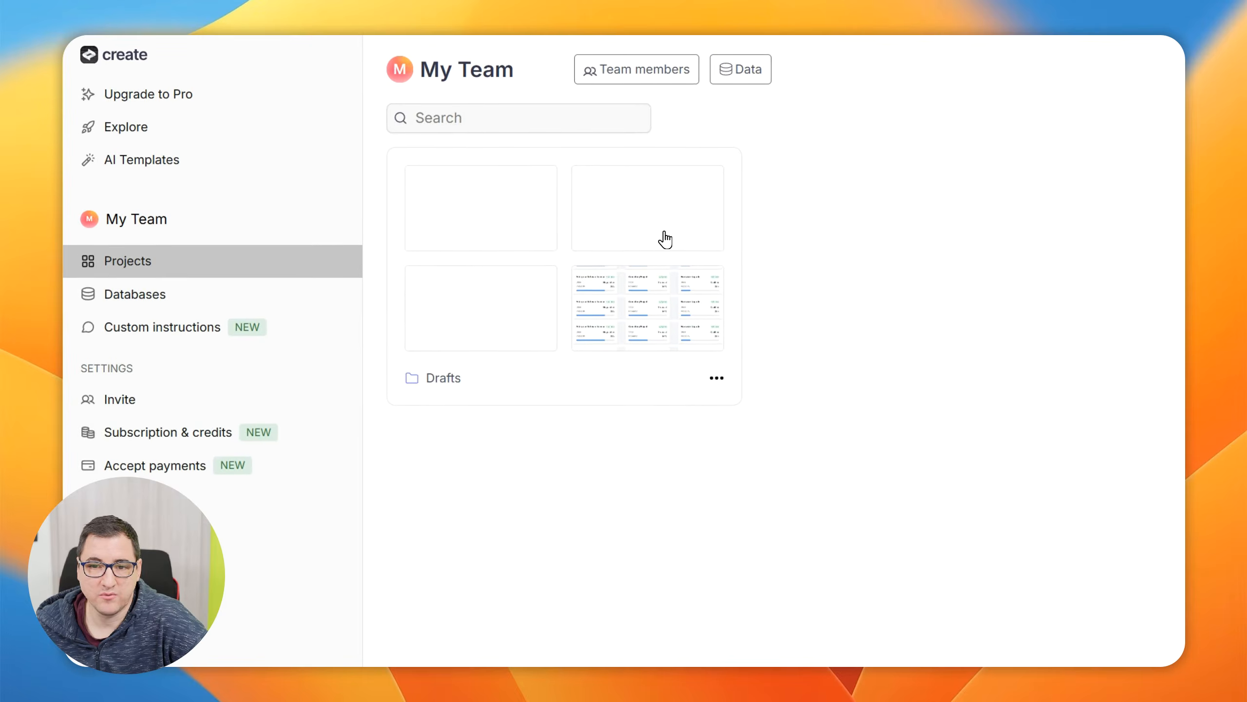
left_click(666, 248)
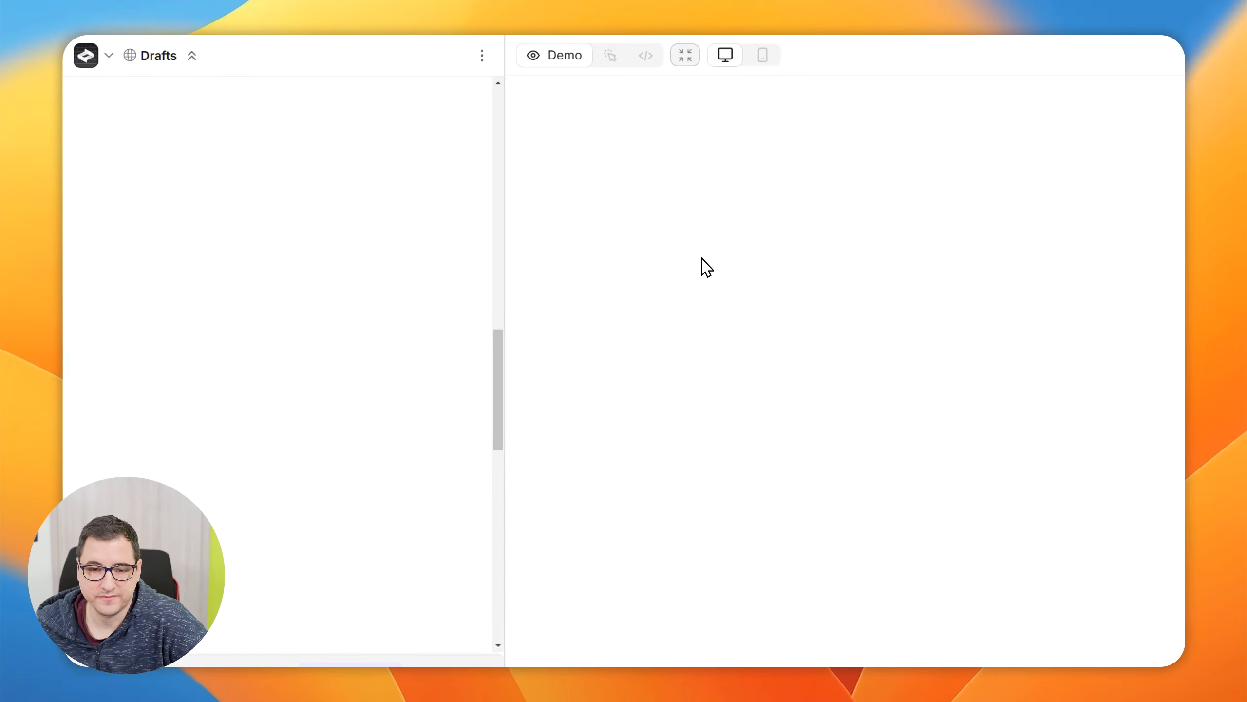
Open the project's collaborator invitation options and highlight the note about who can edit My Team projects
key("super+minus")
key("super+minus")
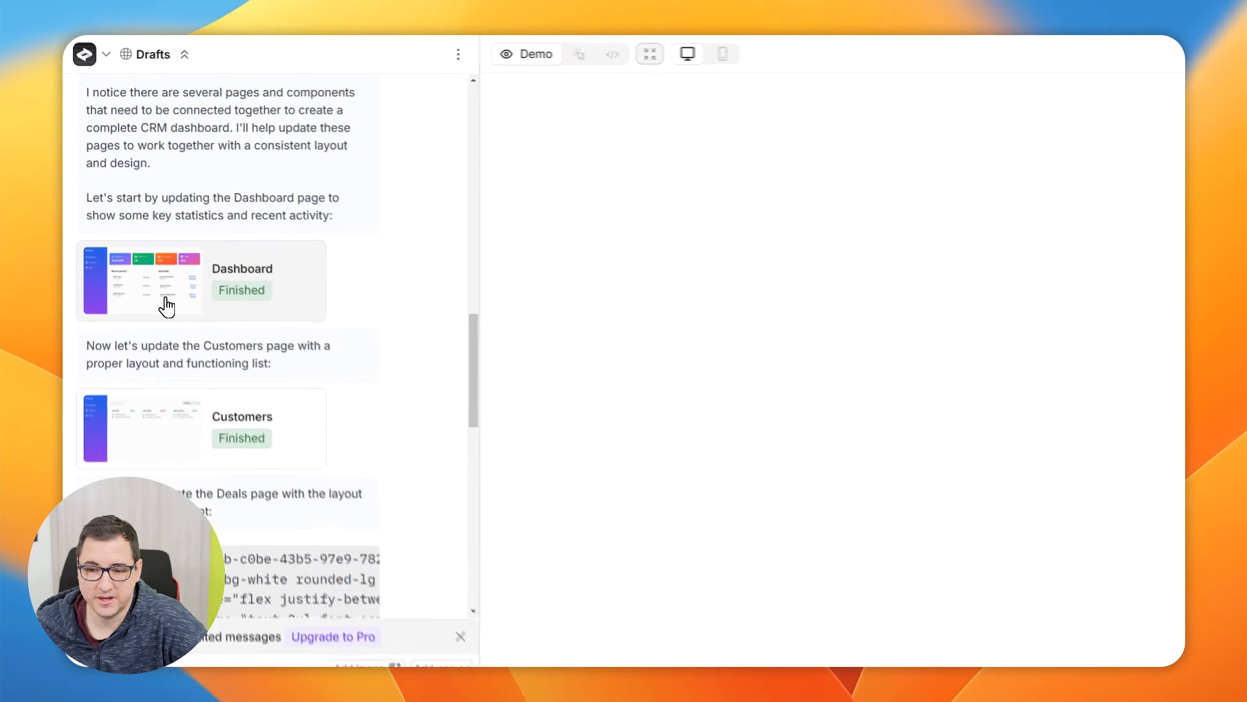
left_click(1102, 51)
key("super+plus")
key("super+plus")
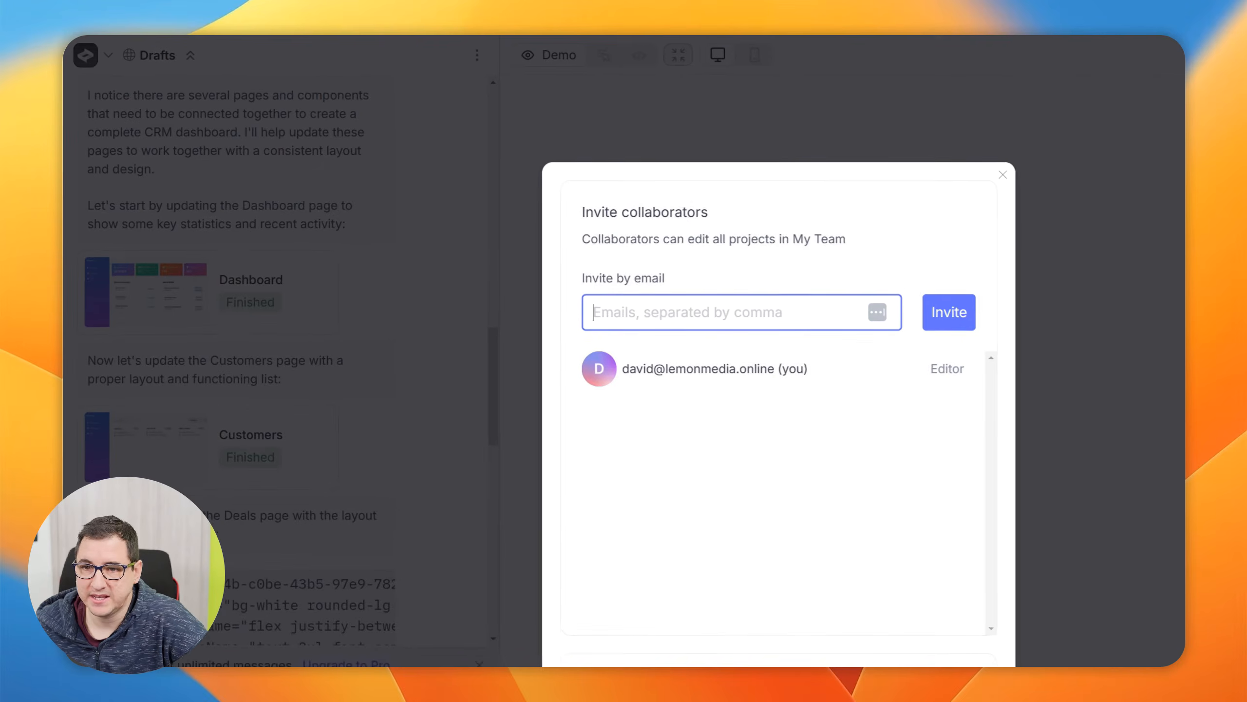
left_click_drag(597, 241, 927, 240)
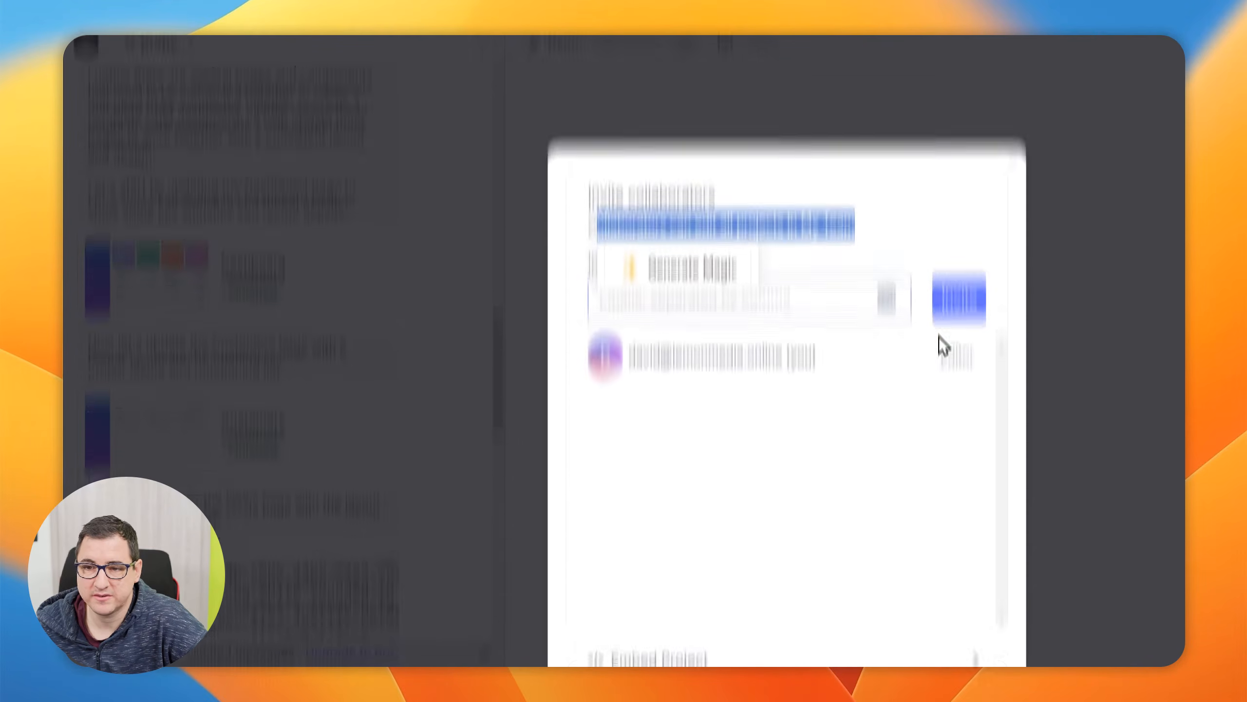
Open the Embed project code, highlight the iframe snippet, and close the embed and invite dialogs
scroll(938, 339, "down", 3)
left_click(899, 520)
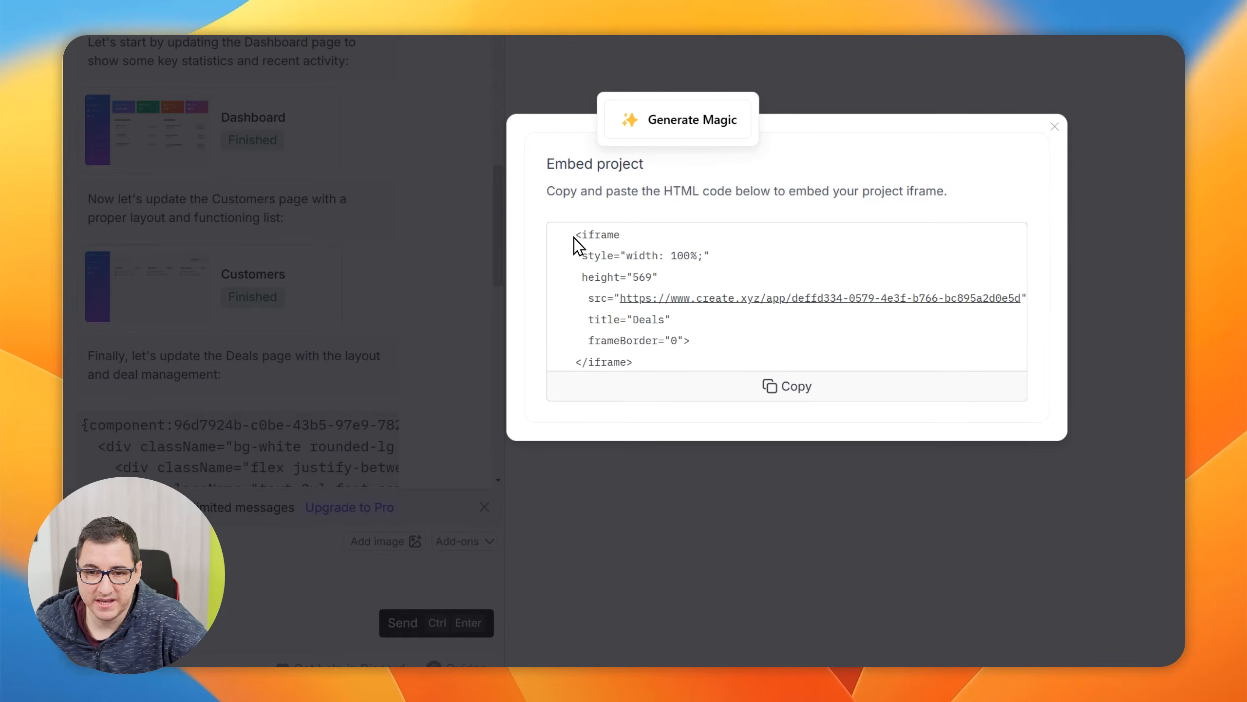
left_click_drag(574, 235, 713, 343)
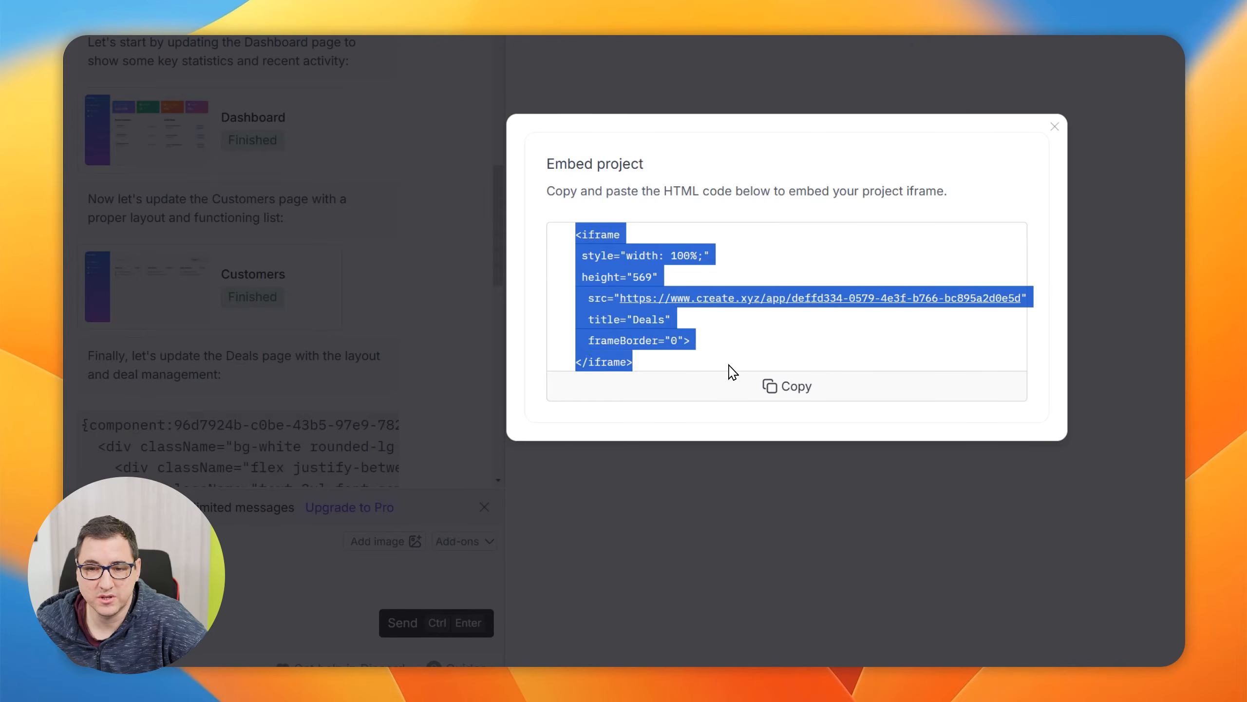
left_click(727, 345)
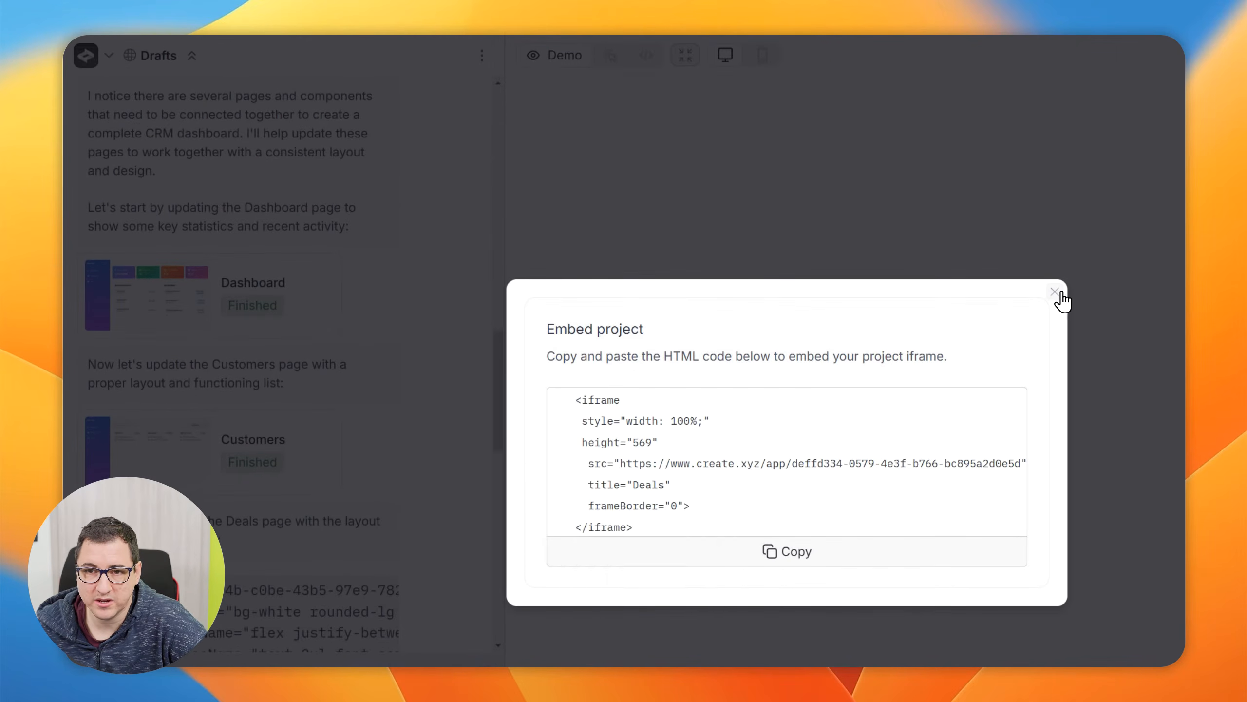
left_click(1056, 293)
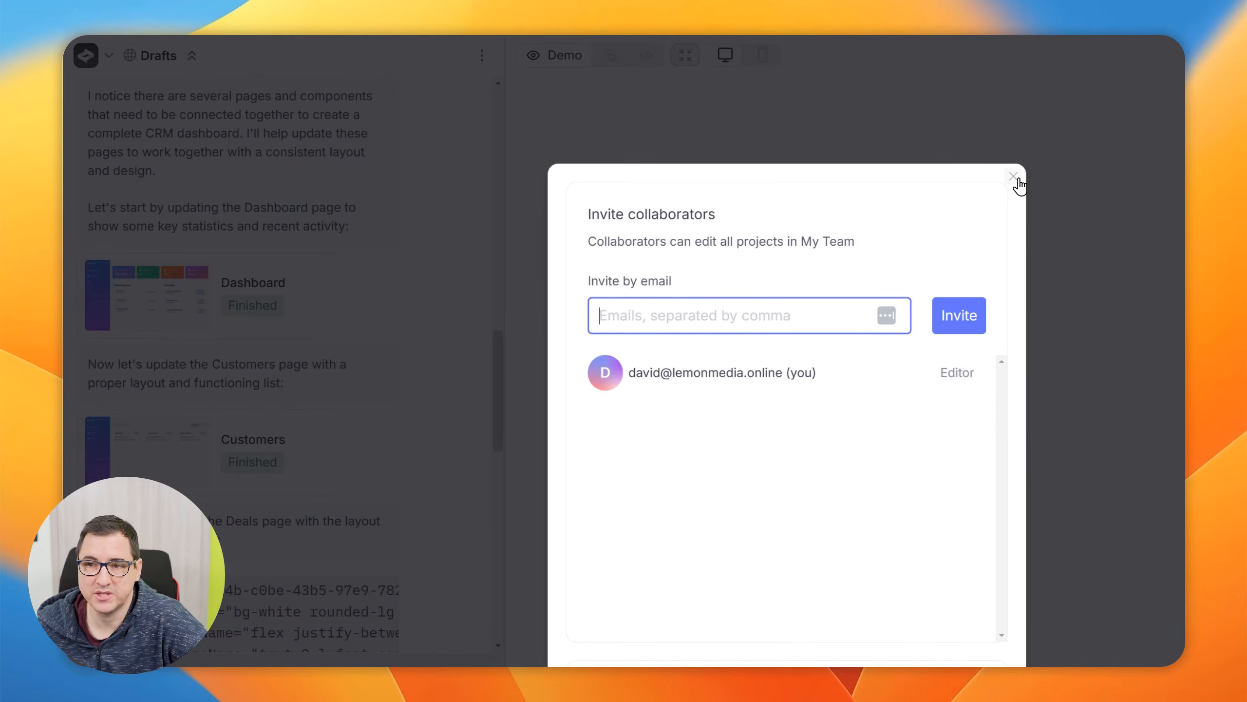
left_click(1016, 179)
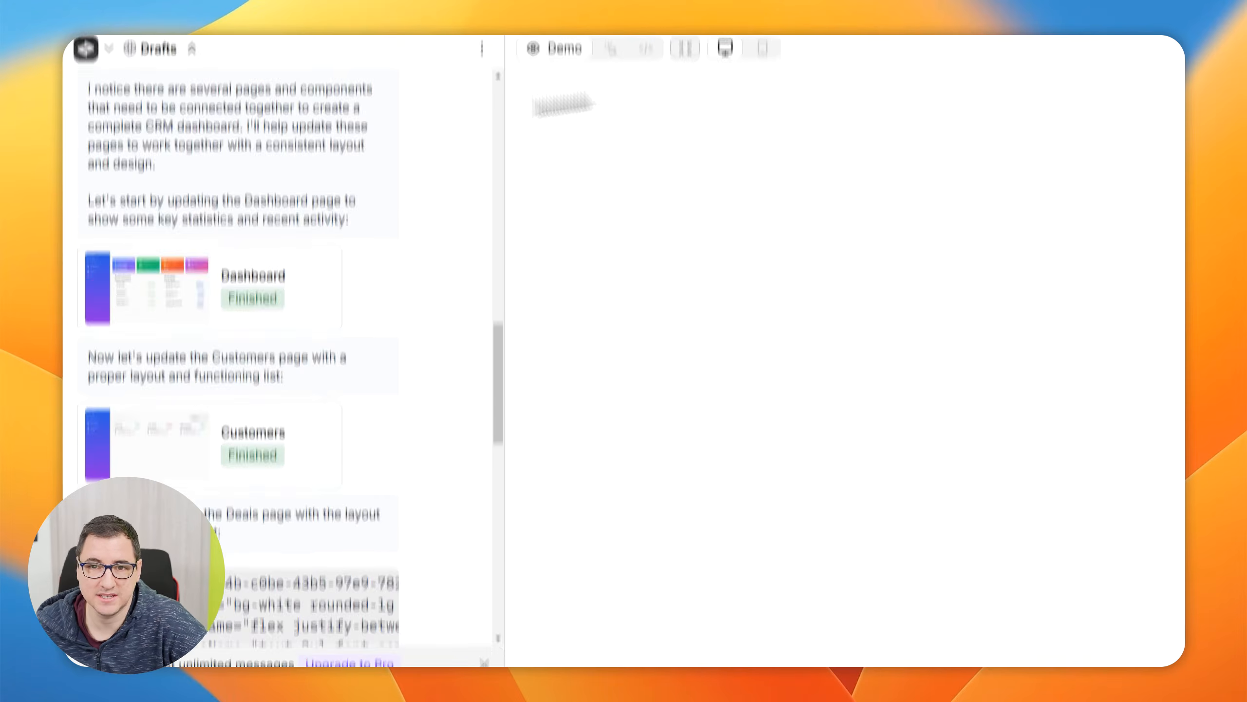
Open the Dashboard page preview again and look over the chat reply's page updates and generated code
left_click(199, 285)
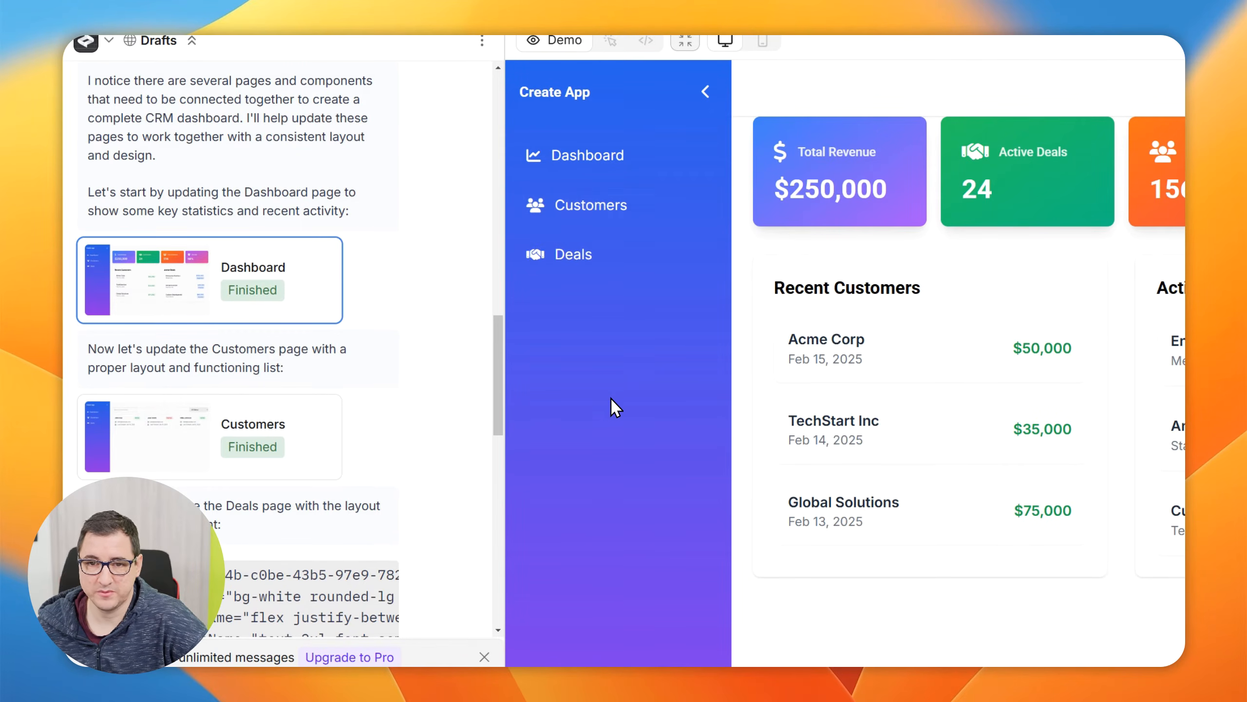
scroll(418, 377, "down", 10)
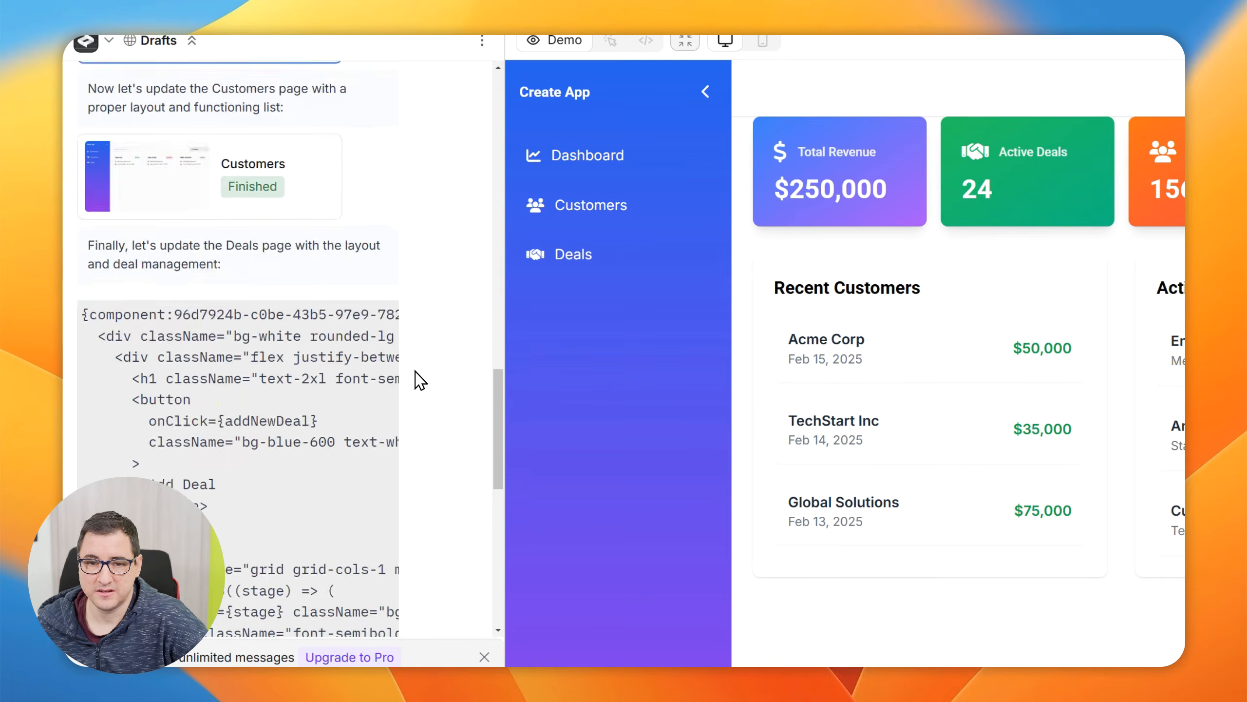
scroll(417, 379, "up", 10)
scroll(417, 377, "up", 5)
Send the prompt "Please add in forms to add customers and deals. Make them, simple pretty and multi-column so it saves space"
scroll(418, 377, "down", 16)
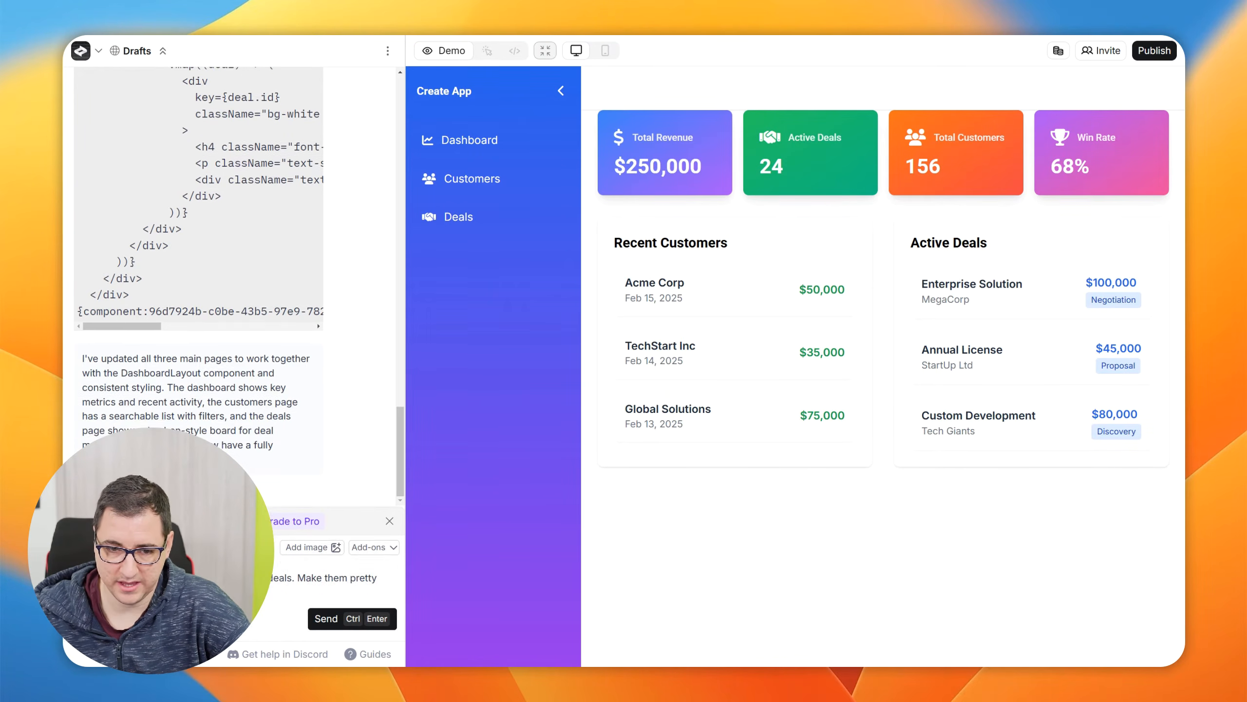
key("BackSpace")
key("BackSpace")
key("BackSpace")
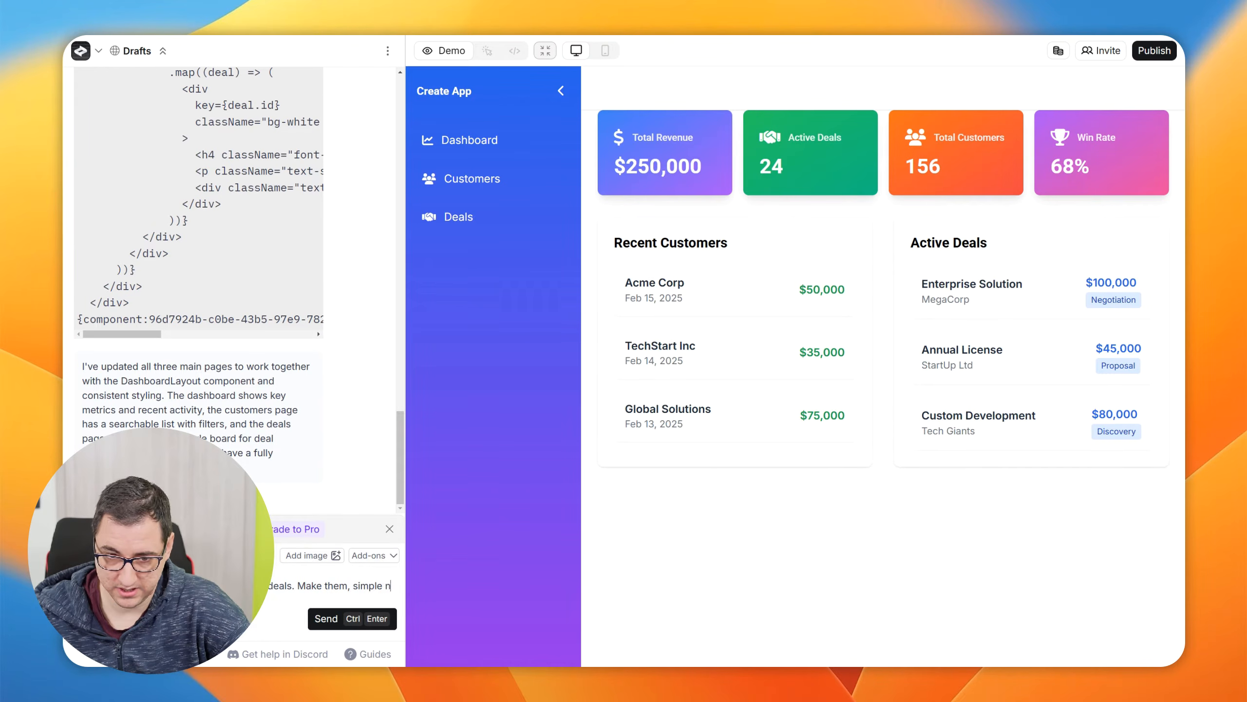
type("an")
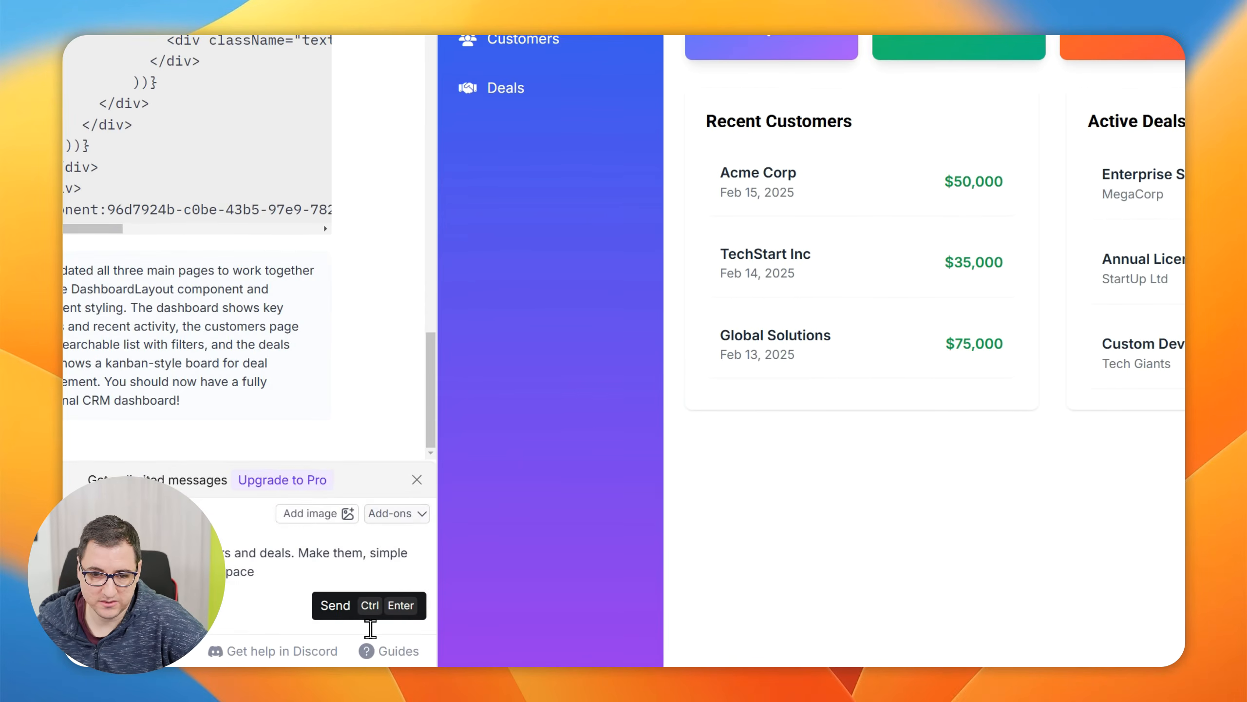
left_click(340, 620)
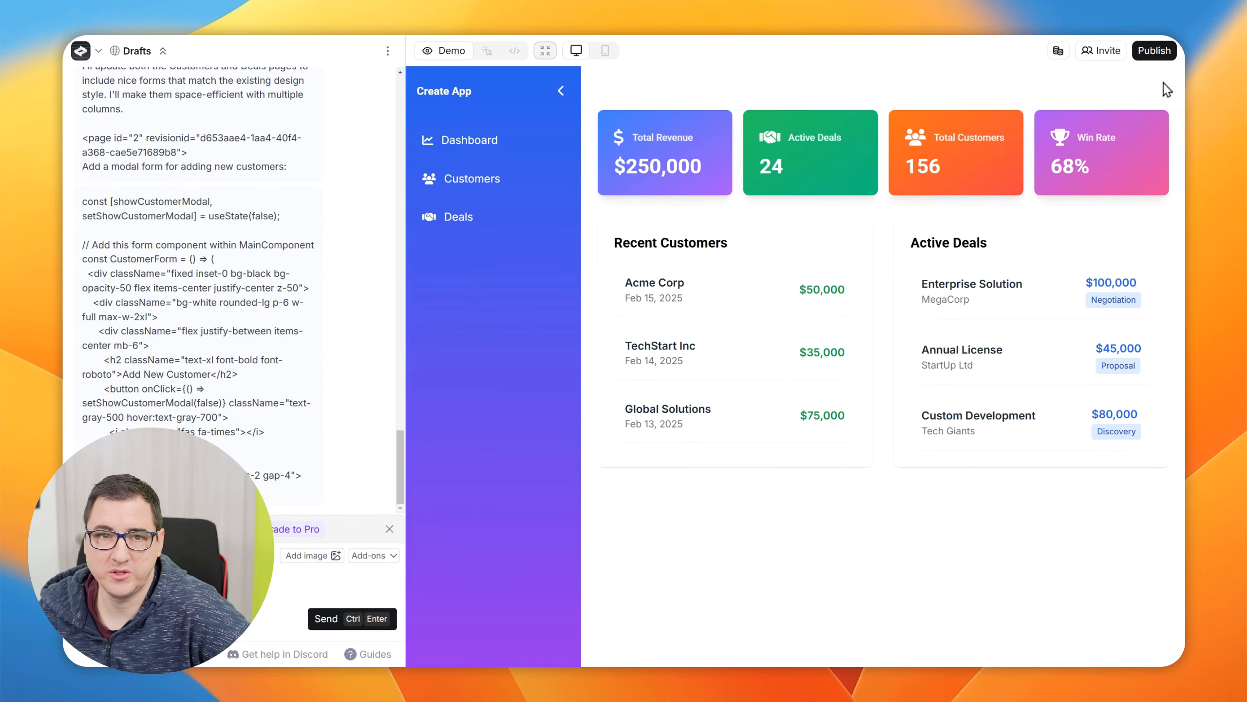
Examine the Drafts project's list of pages and components, the chat's generated form code, and the project menu options
left_click(164, 52)
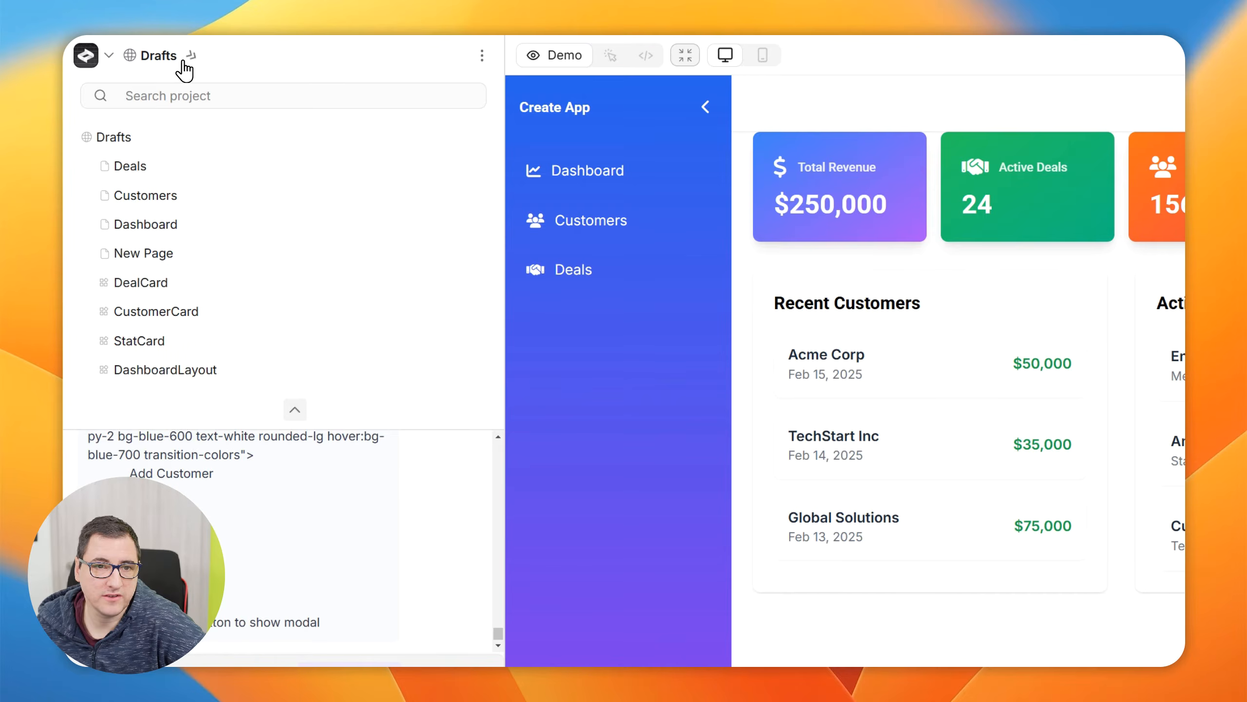
left_click(183, 61)
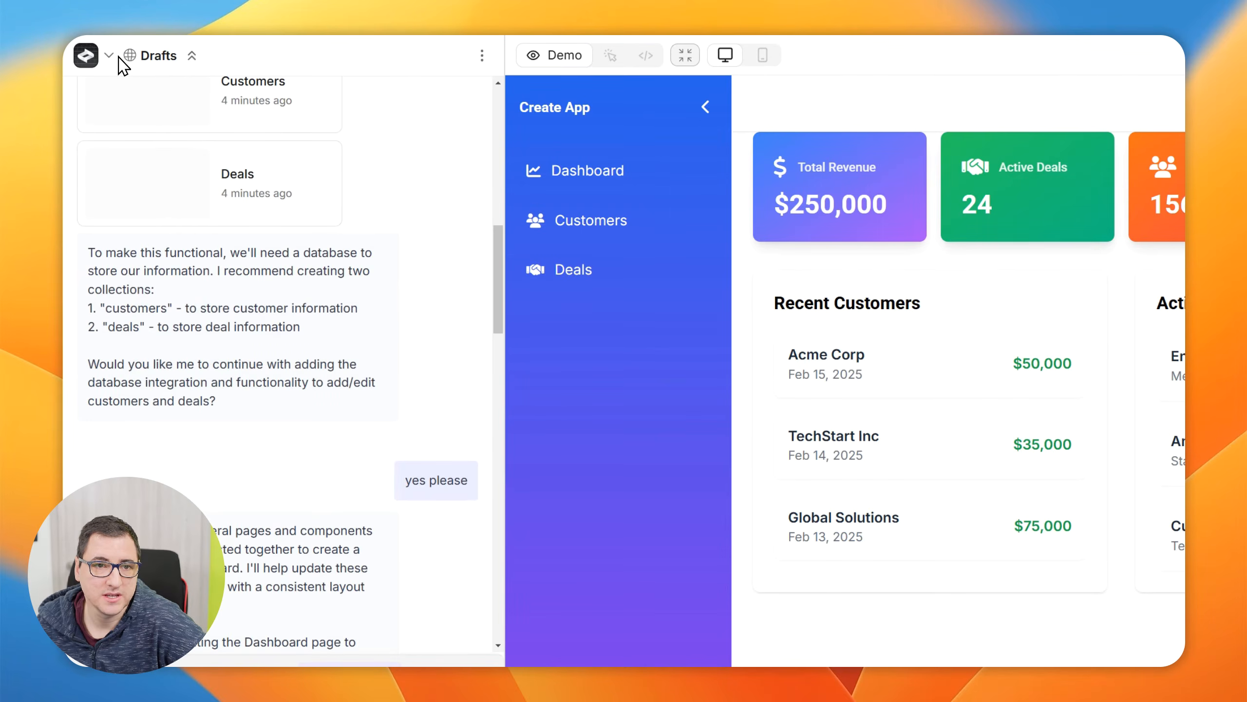
scroll(256, 518, "down", 20)
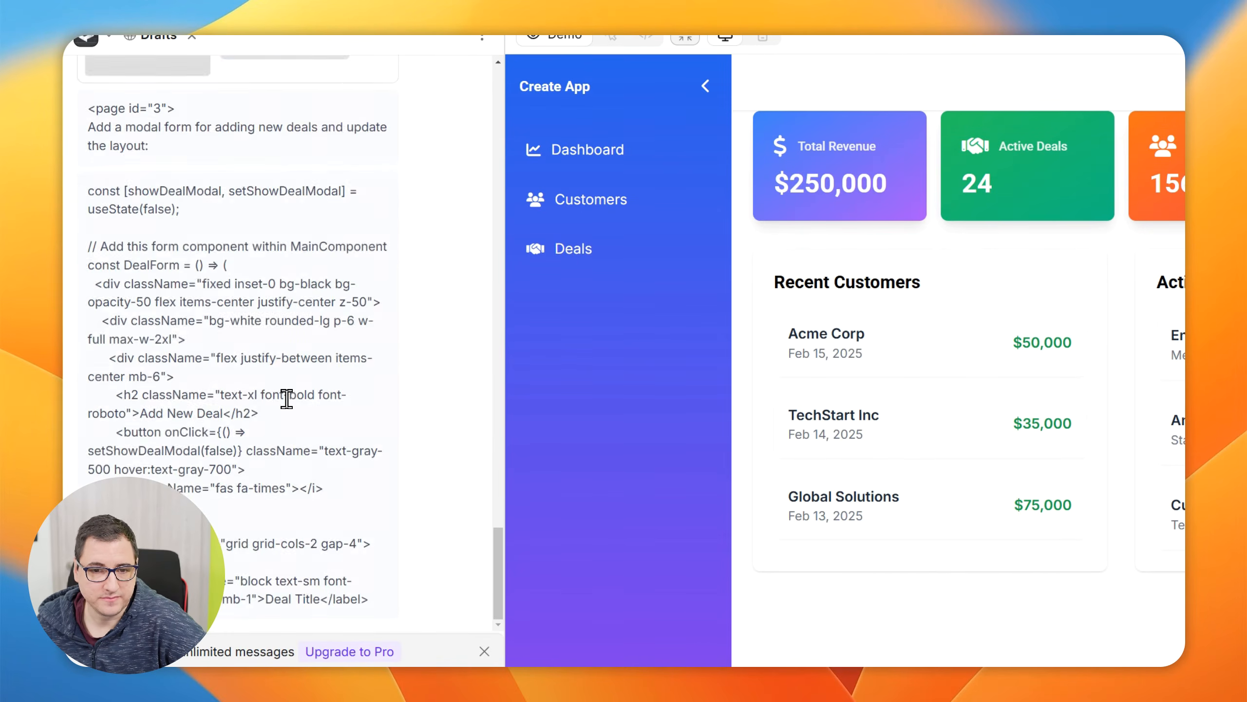
left_click(109, 37)
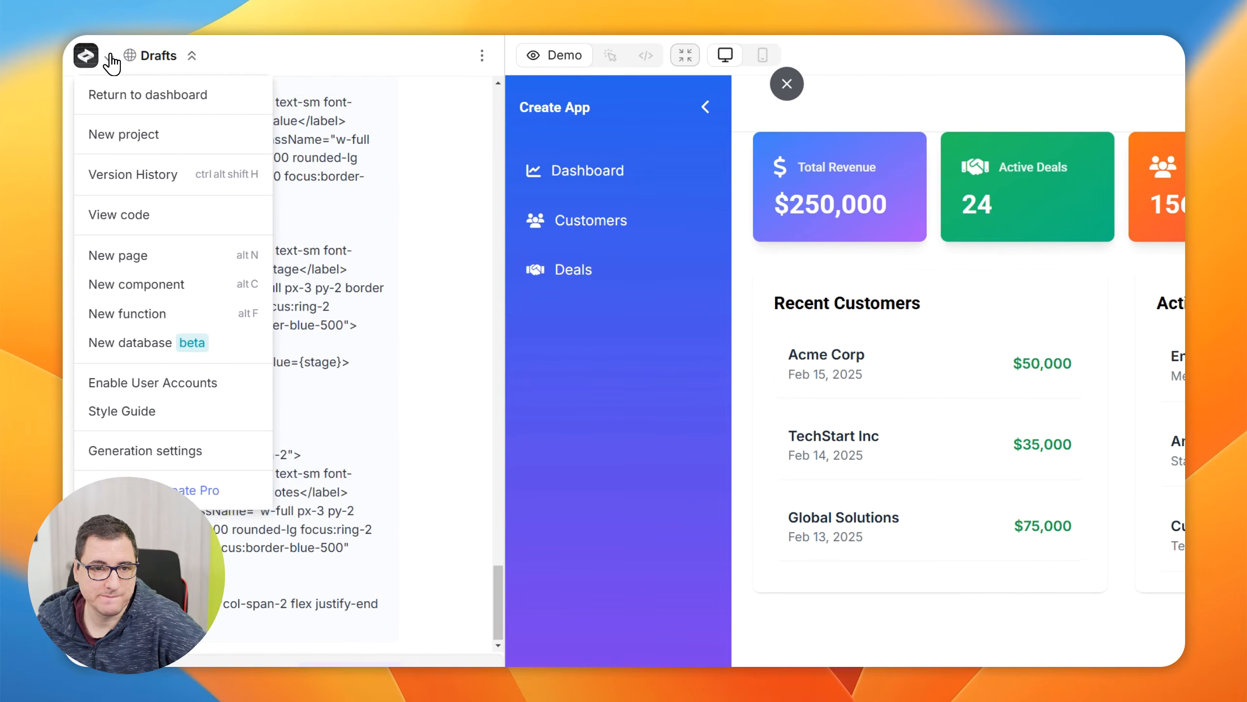
left_click(456, 55)
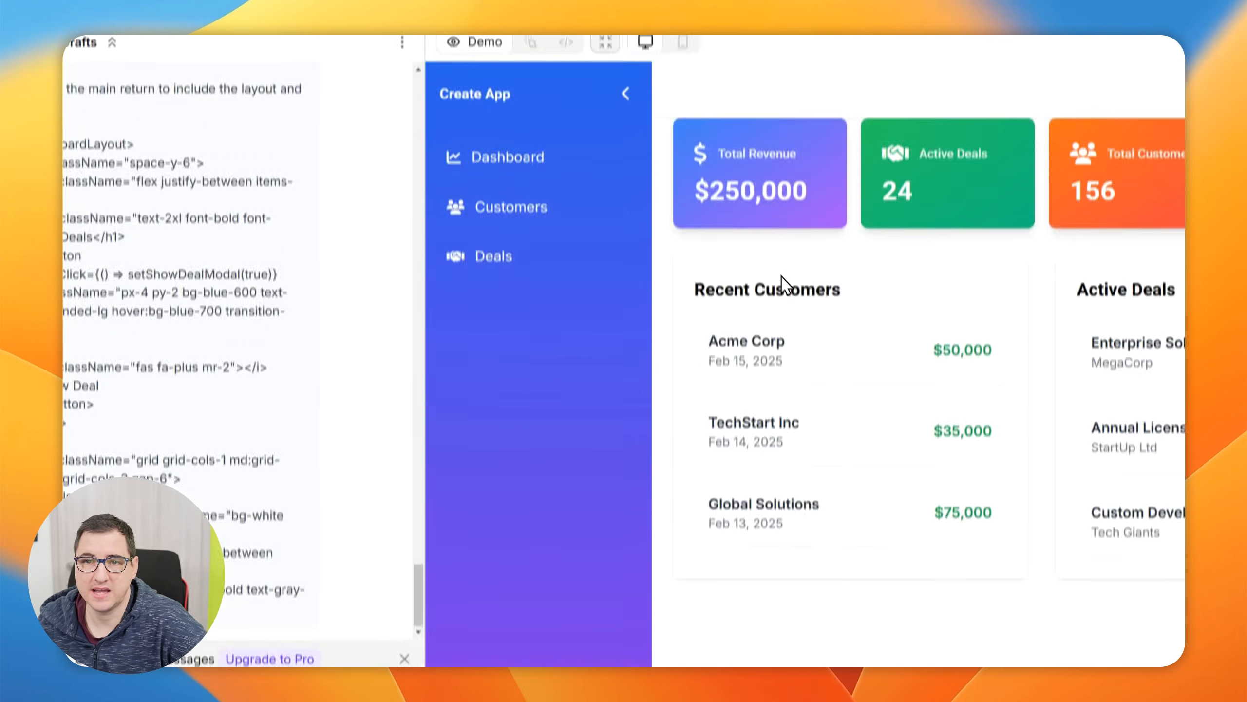
Preview the Dashboard page in mobile view and return it to desktop view
left_click(683, 42)
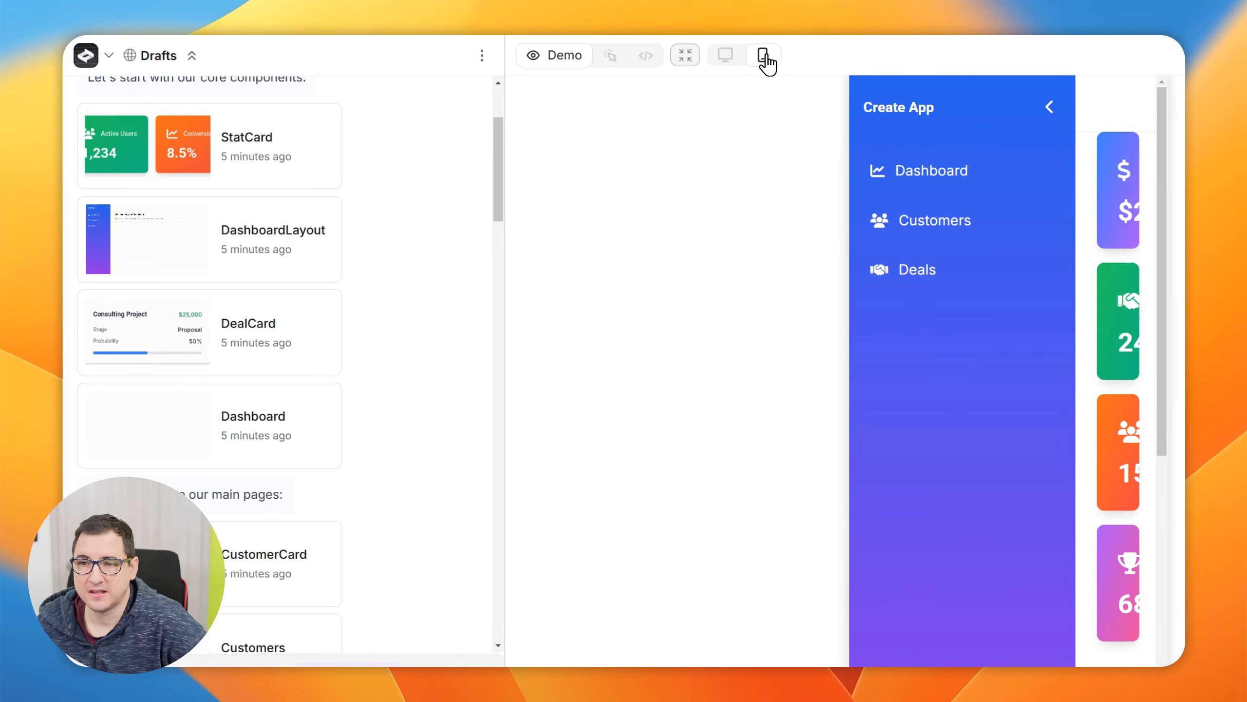
left_click(727, 57)
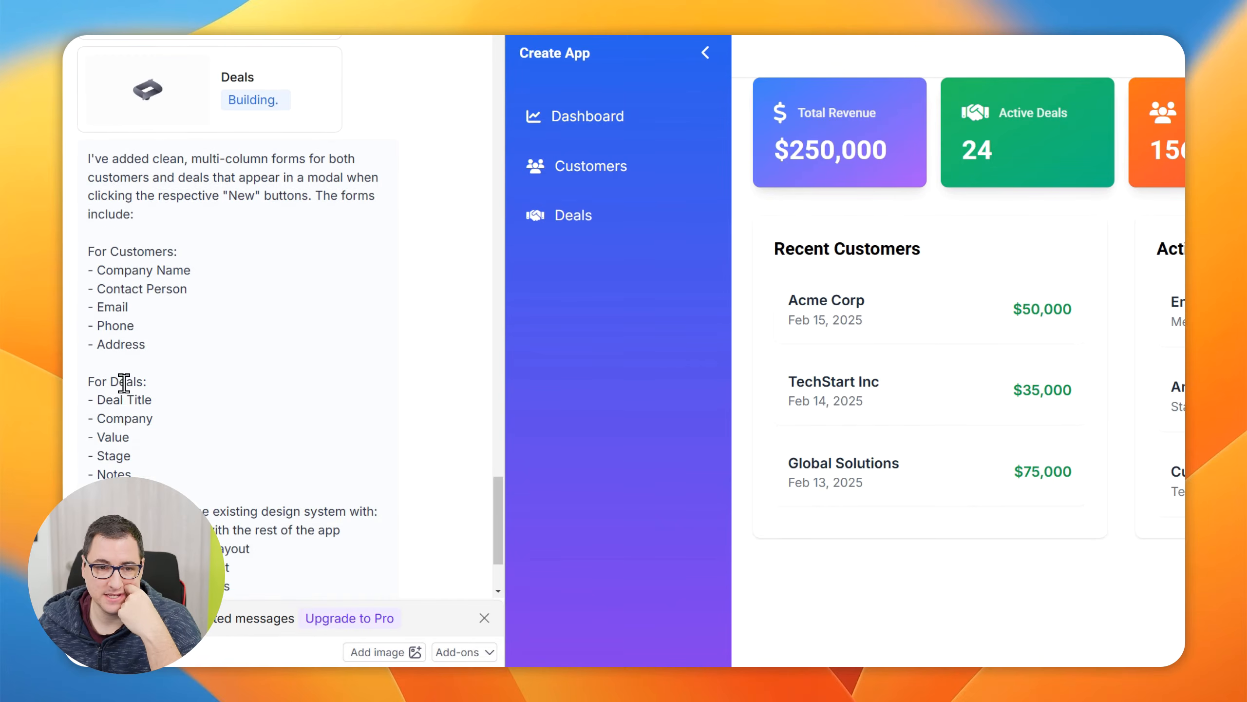
Read the chat reply describing the new customer and deal forms and check the Customers and Deals page cards
scroll(306, 458, "up", 10)
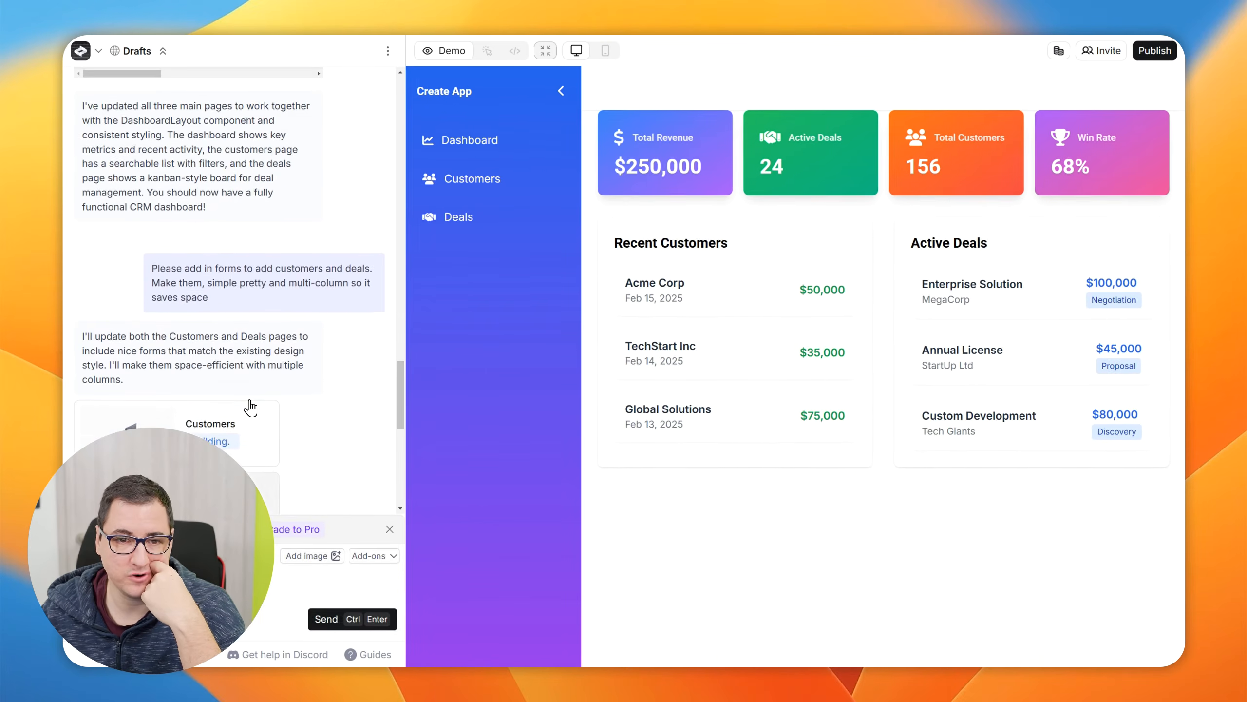
scroll(250, 407, "up", 2)
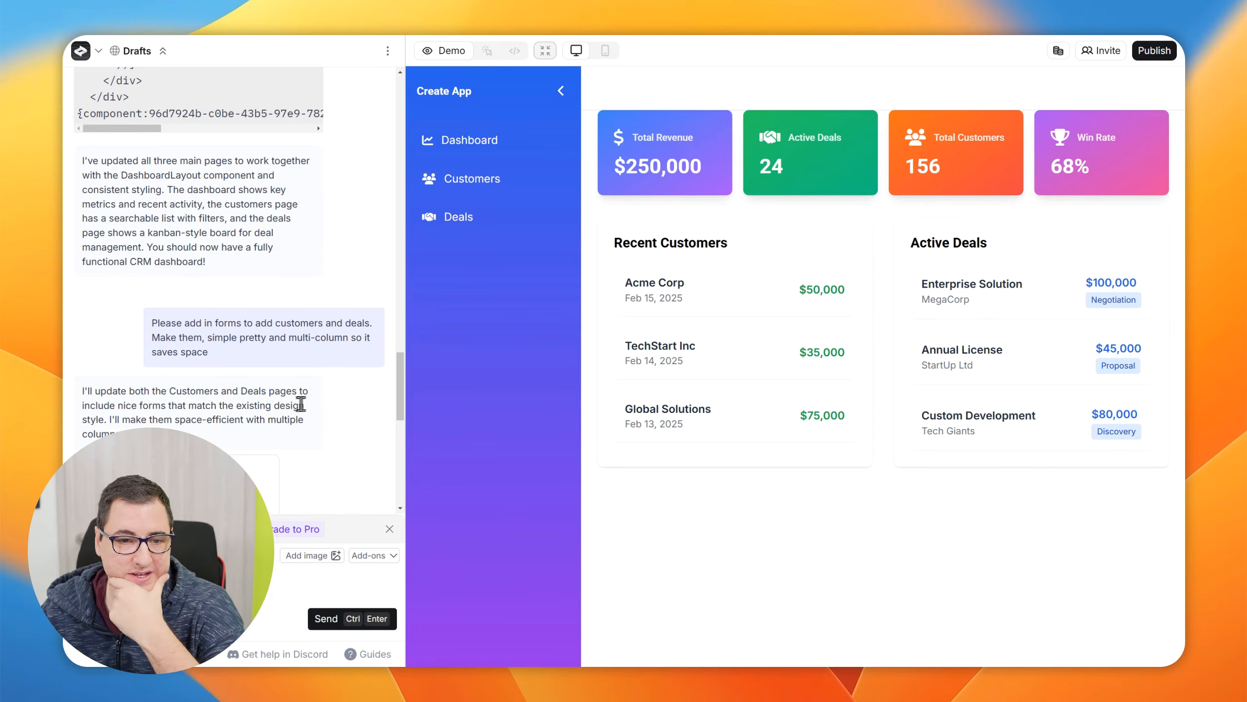
scroll(303, 403, "down", 10)
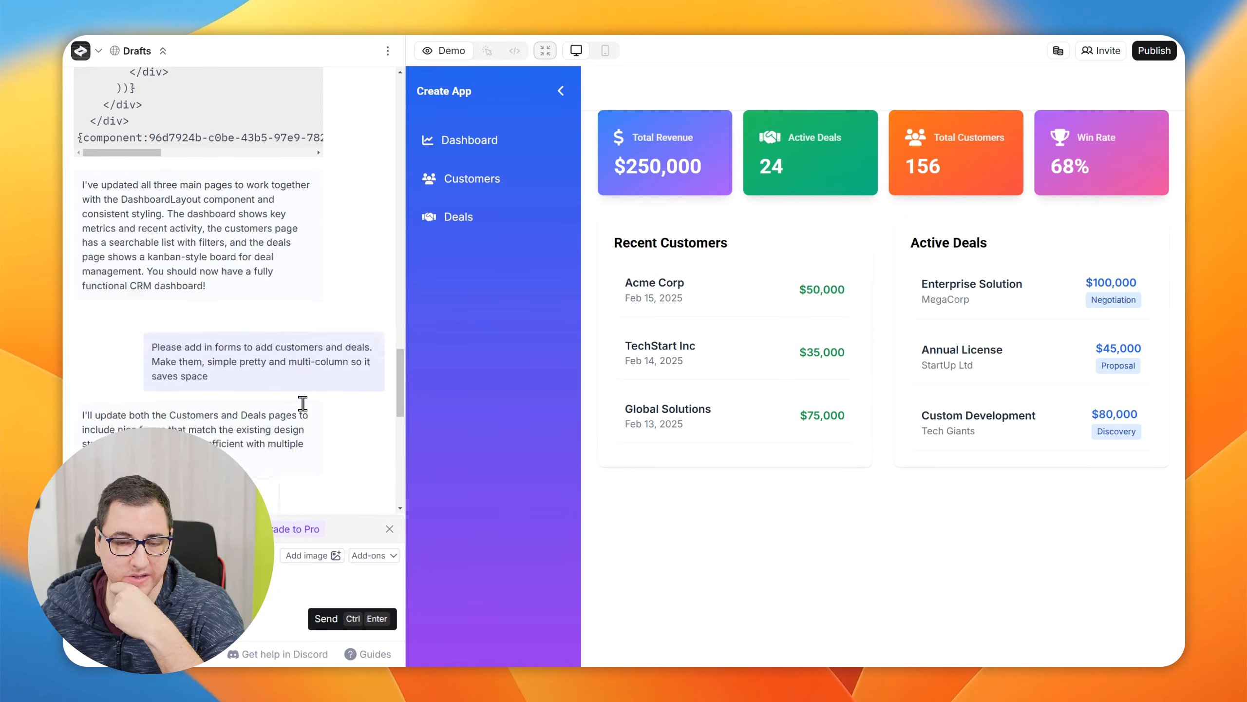
scroll(308, 401, "down", 10)
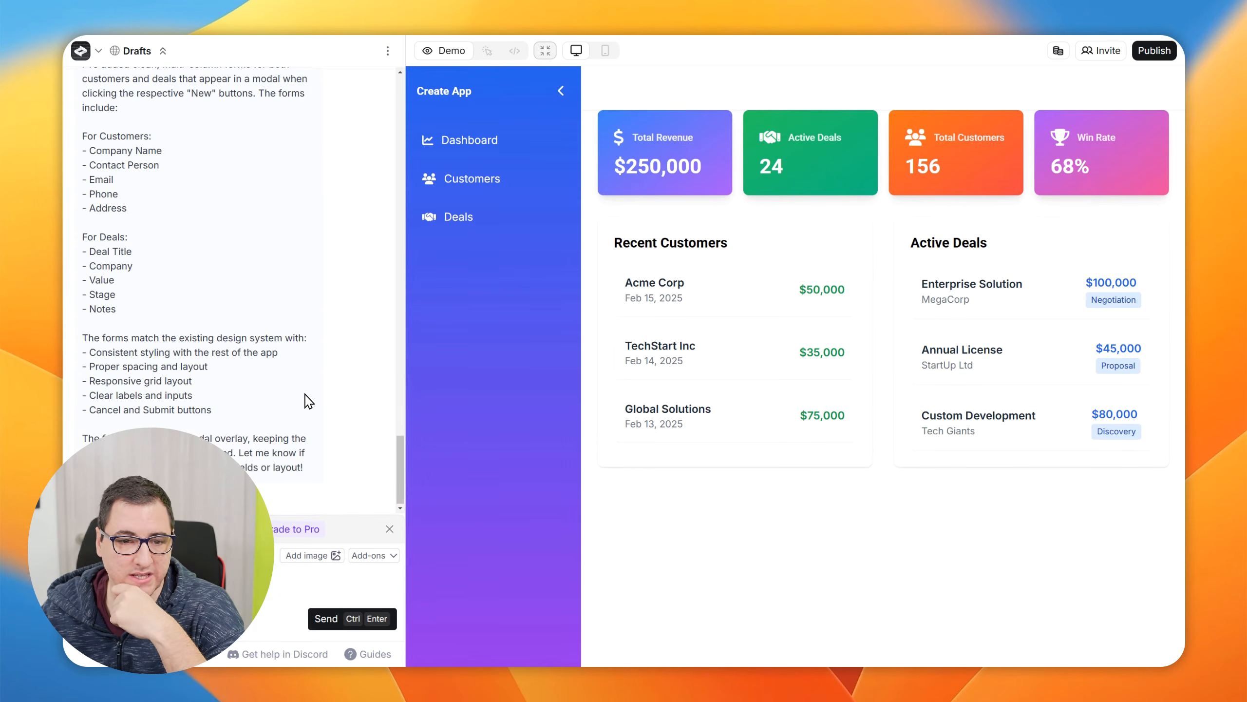
scroll(308, 400, "up", 15)
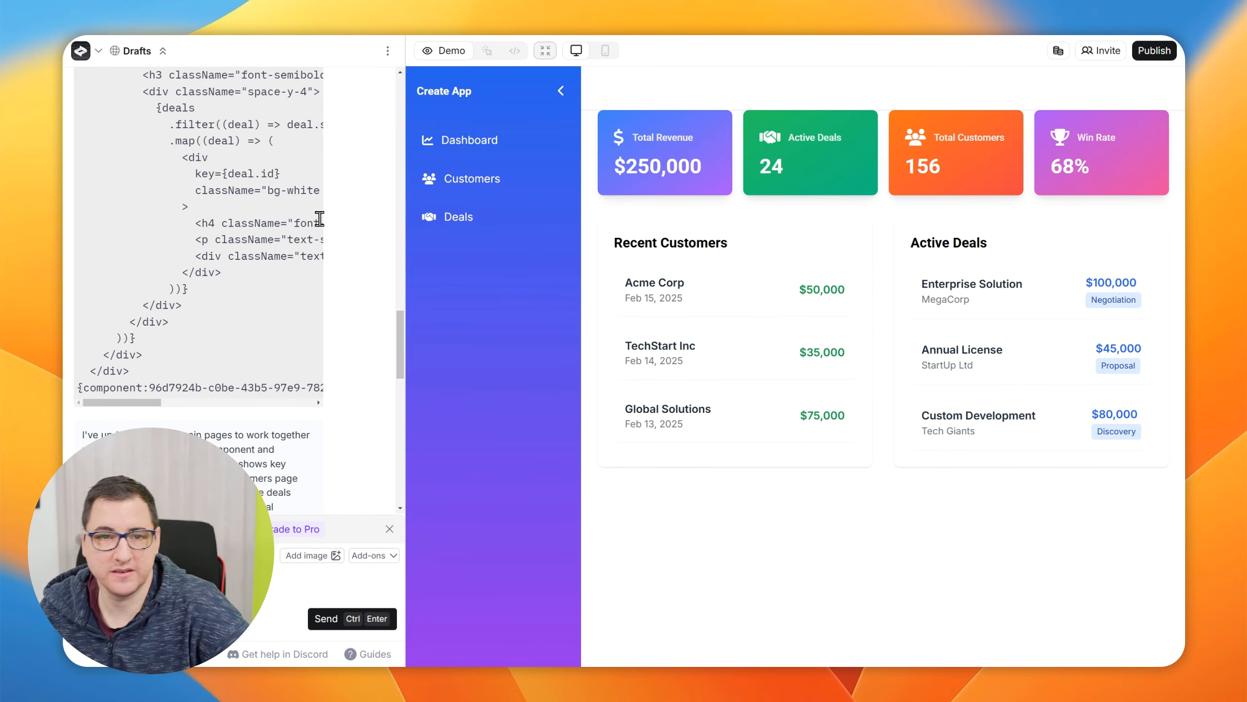
scroll(319, 217, "down", 8)
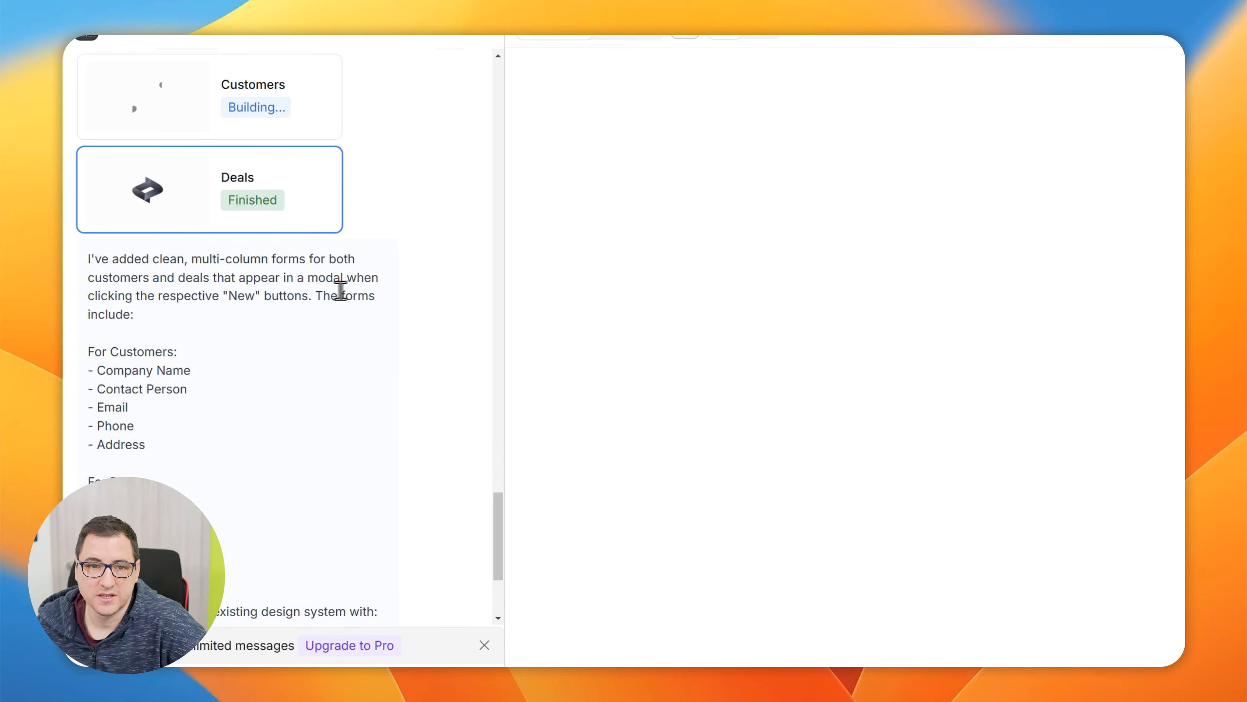
scroll(340, 290, "up", 3)
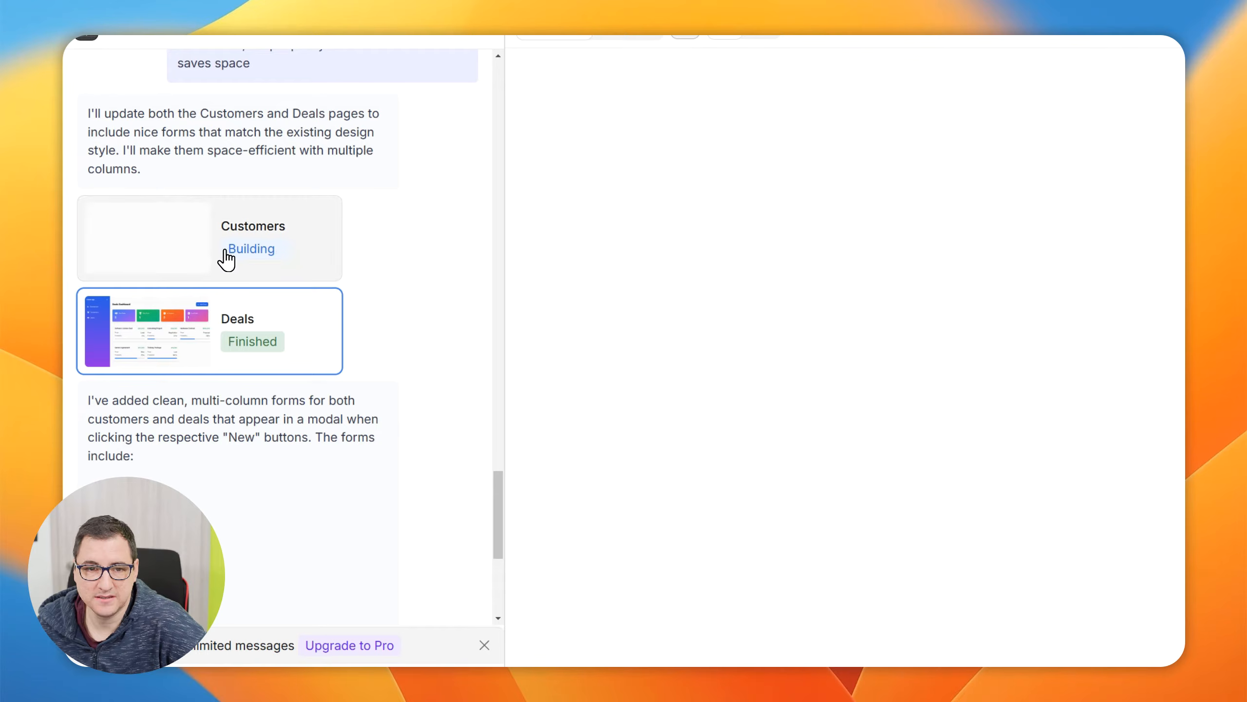
Review the chat reply's customer and deal form fields and dismiss the Upgrade to Pro banner
scroll(382, 354, "up", 10)
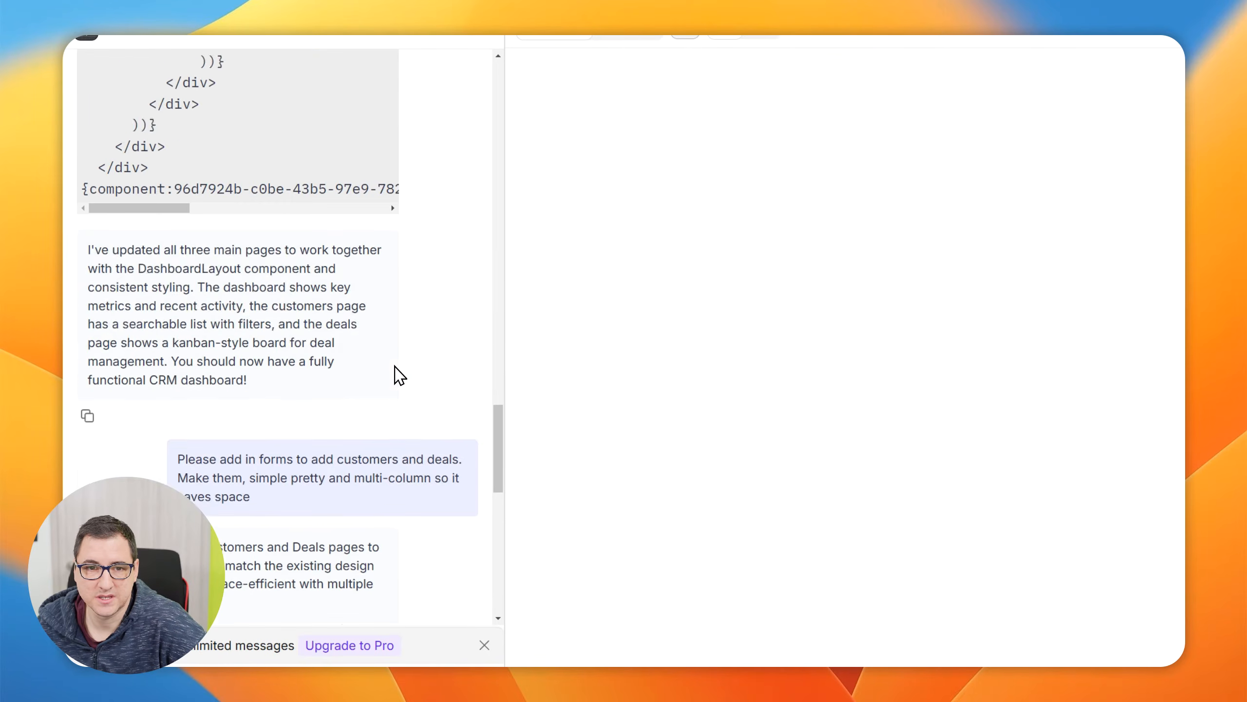
scroll(455, 403, "down", 10)
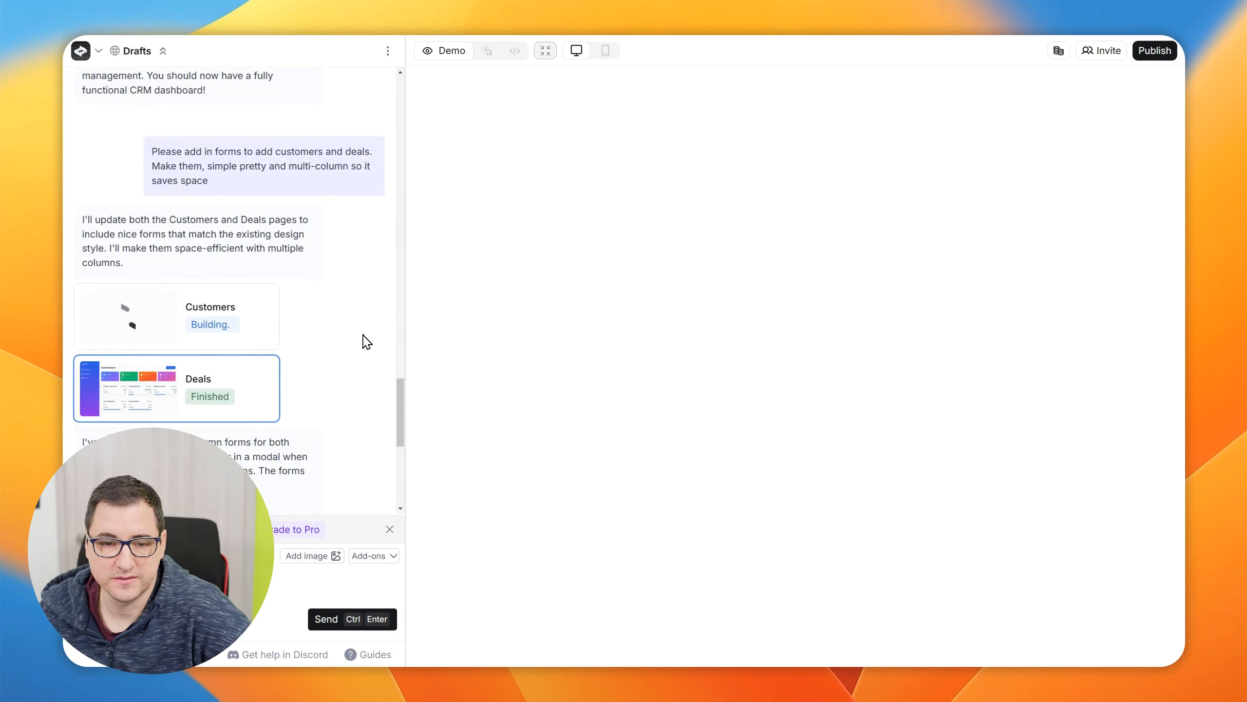
scroll(366, 342, "down", 2)
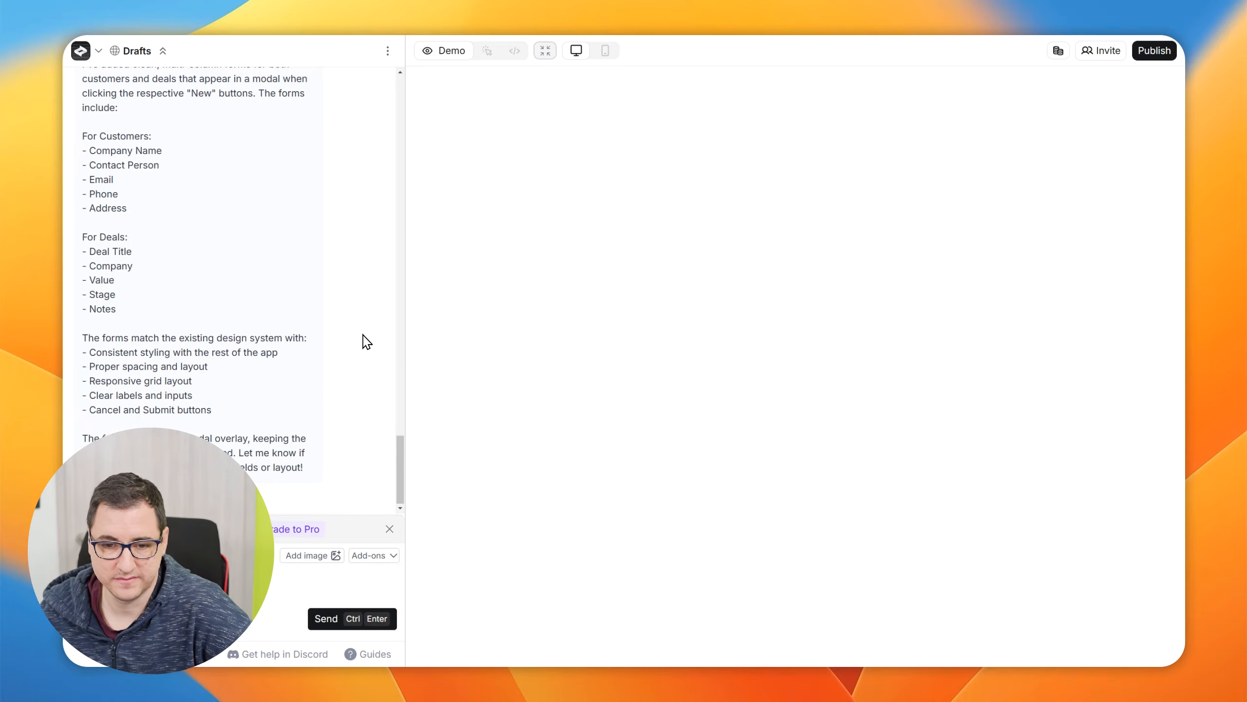
left_click(389, 530)
scroll(206, 295, "up", 5)
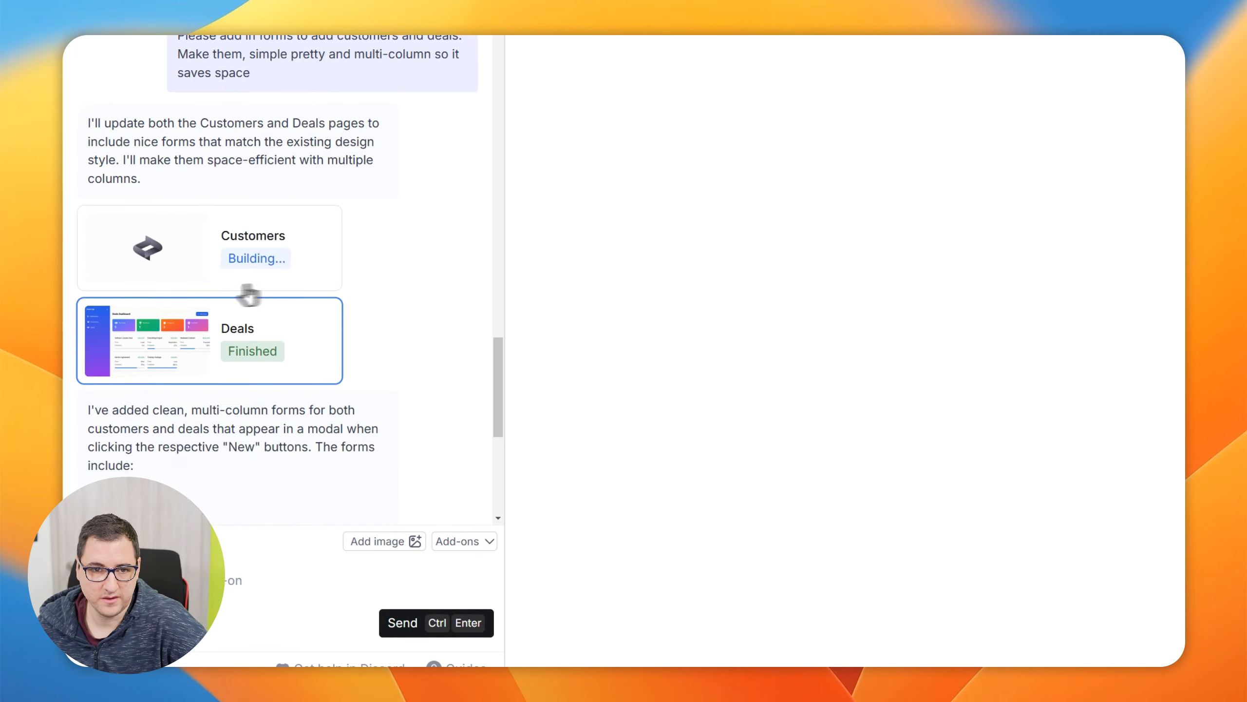
scroll(261, 344, "up", 3)
scroll(272, 369, "down", 3)
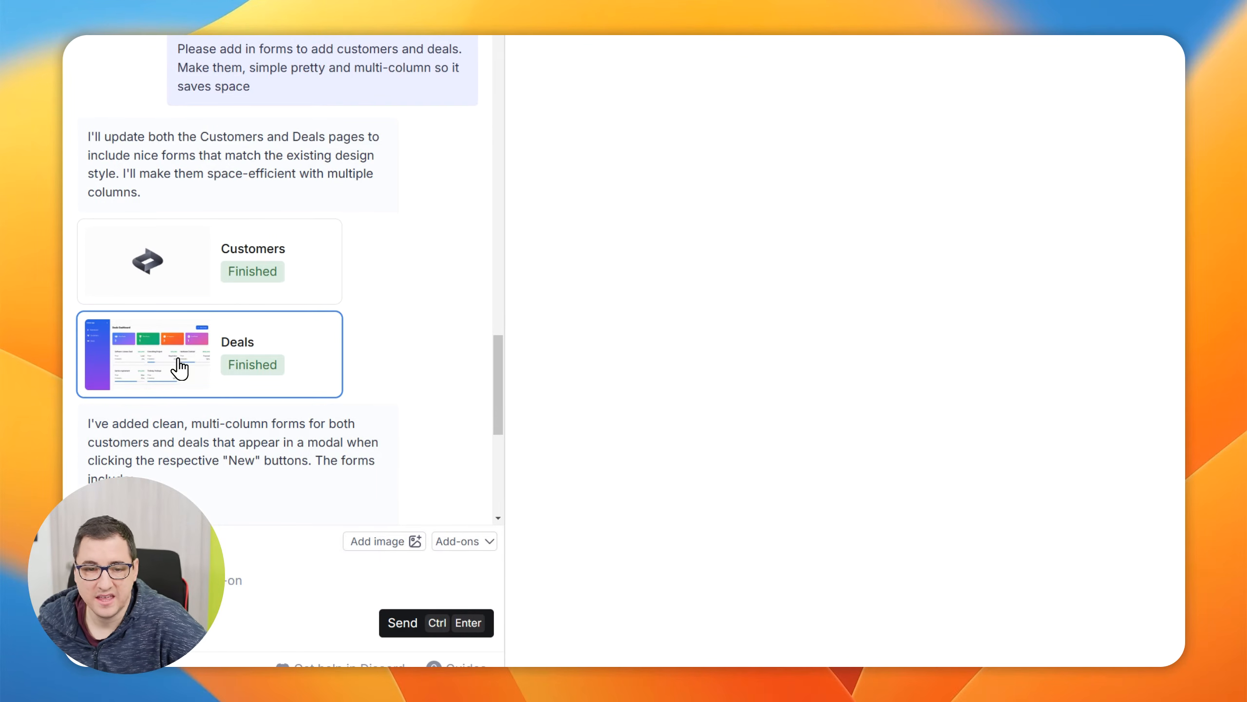
Preview the Customers and Deals pages from their chat cards, ending on the Customers page
left_click(211, 270)
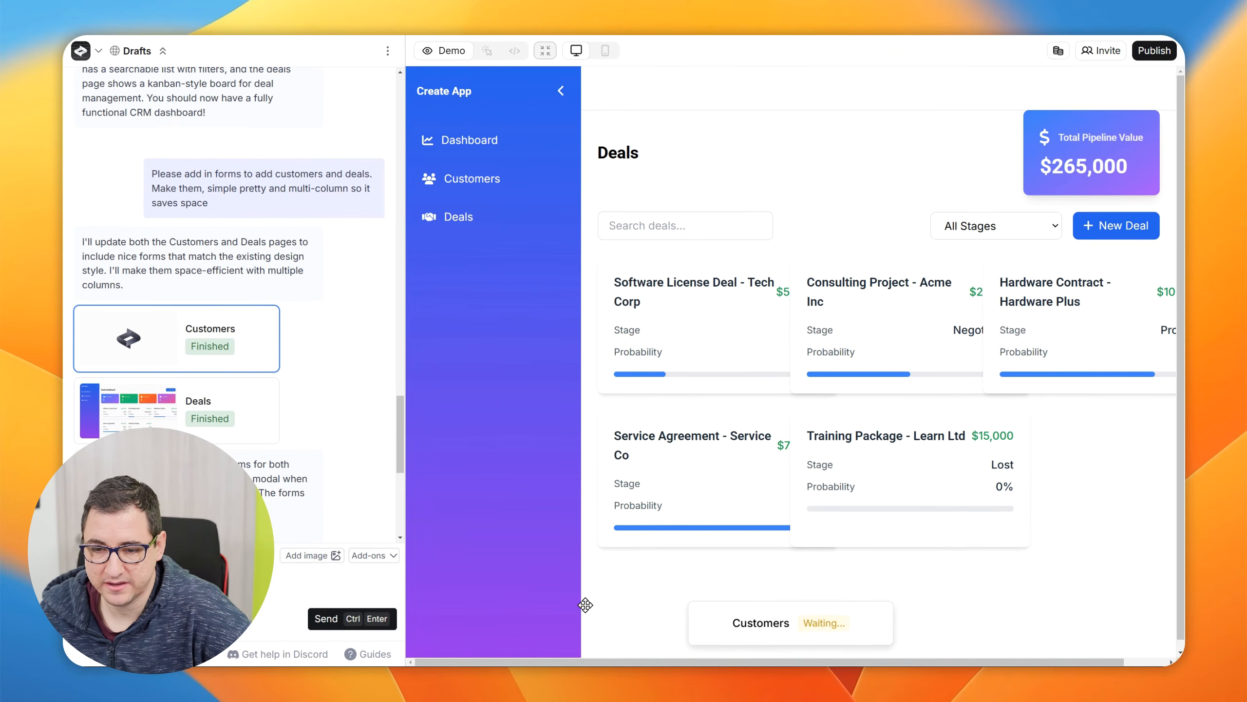
left_click(152, 408)
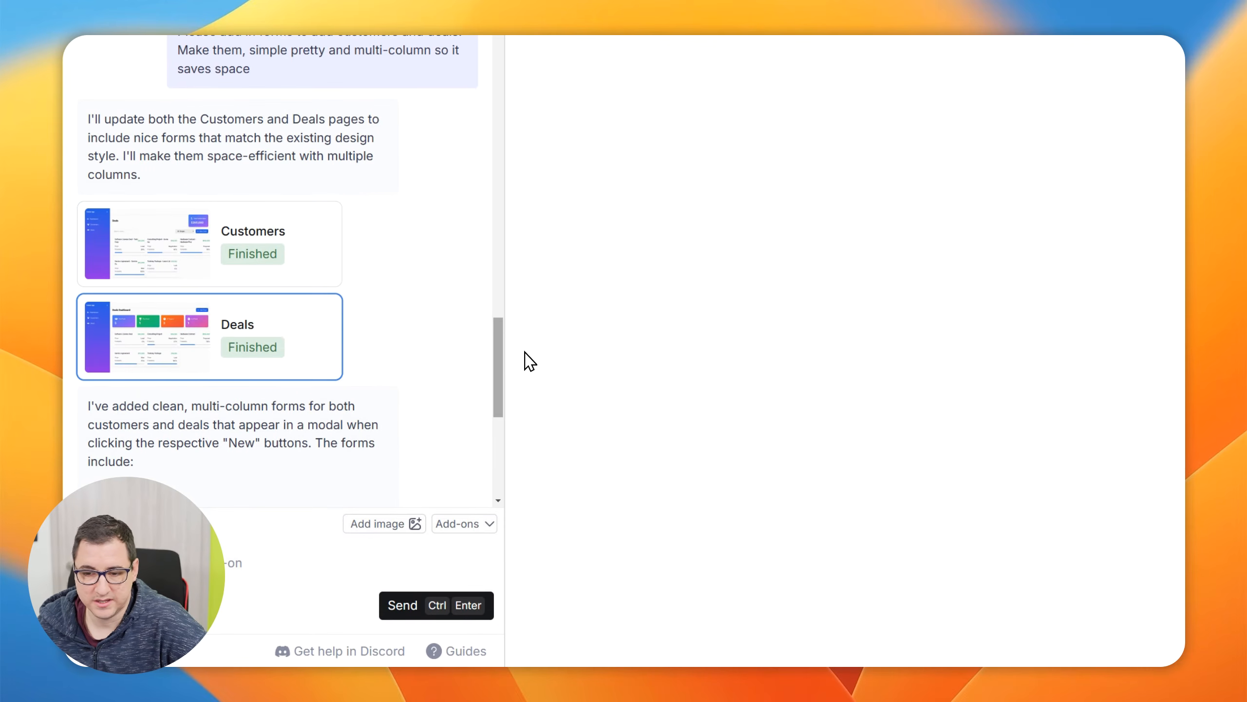
left_click(268, 250)
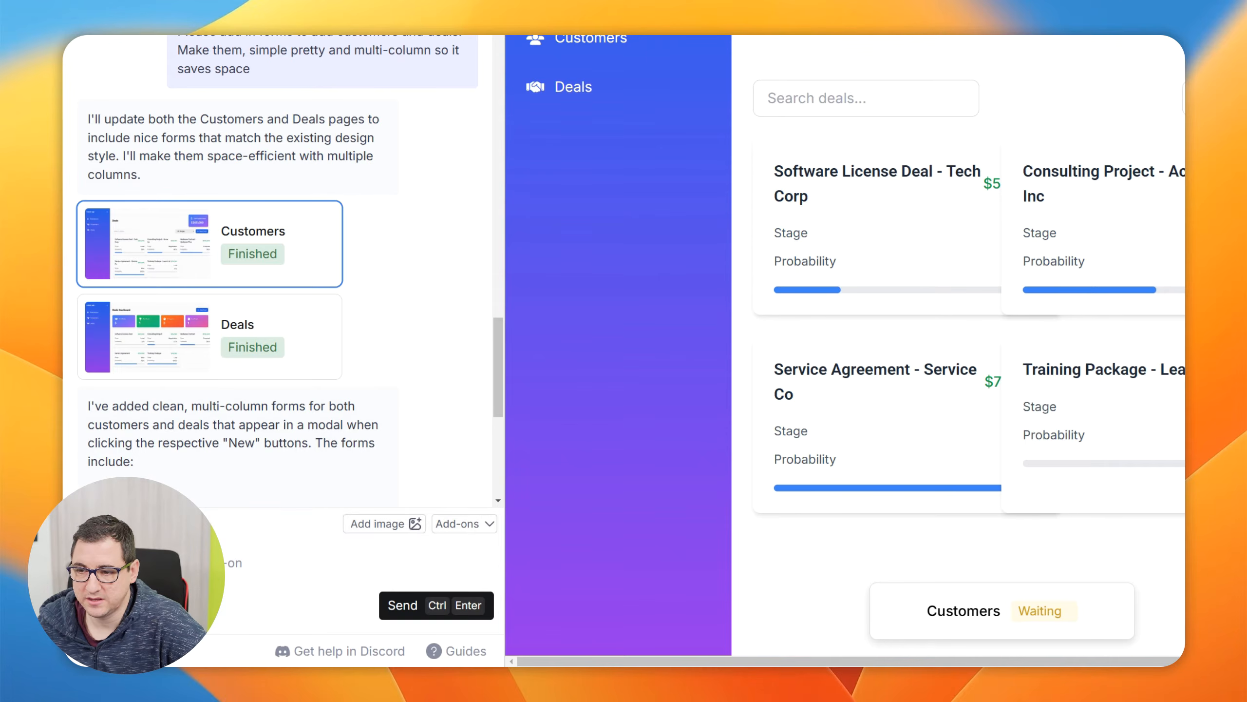
scroll(957, 369, "right", 2)
scroll(957, 368, "left", 1)
scroll(958, 368, "right", 1)
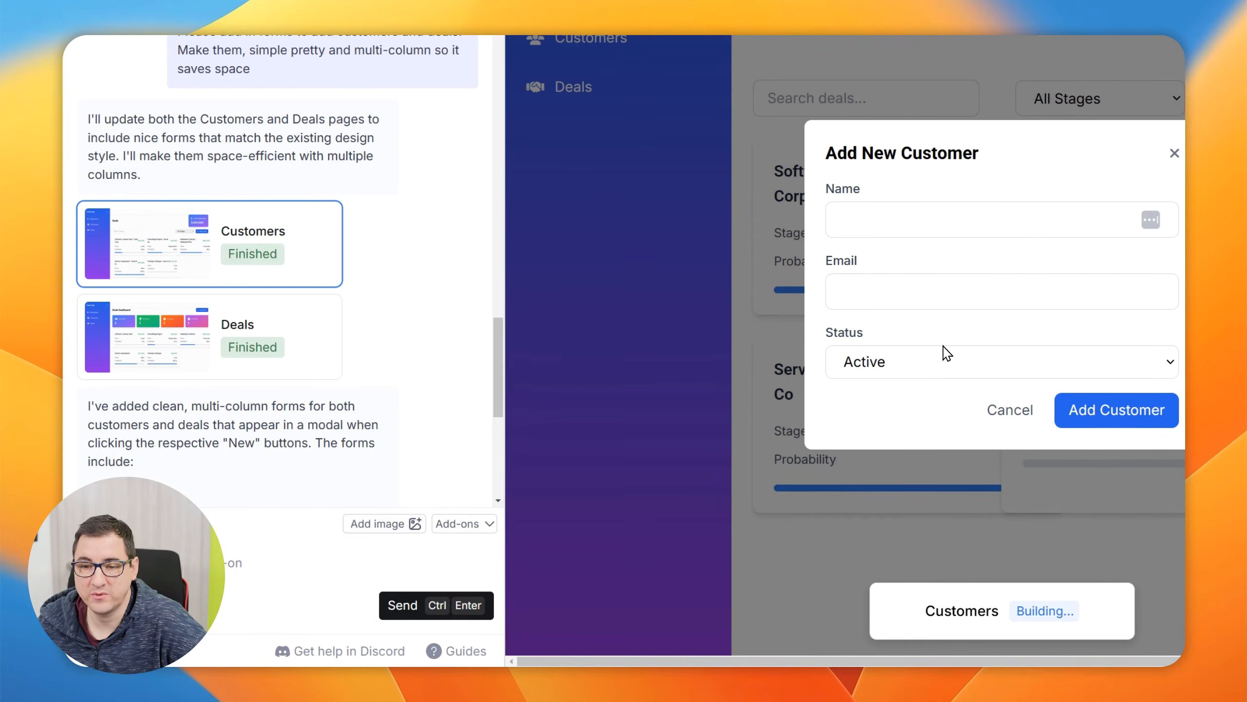
Open the Add New Customer form, check its Status options, and close it without adding a customer
left_click(948, 352)
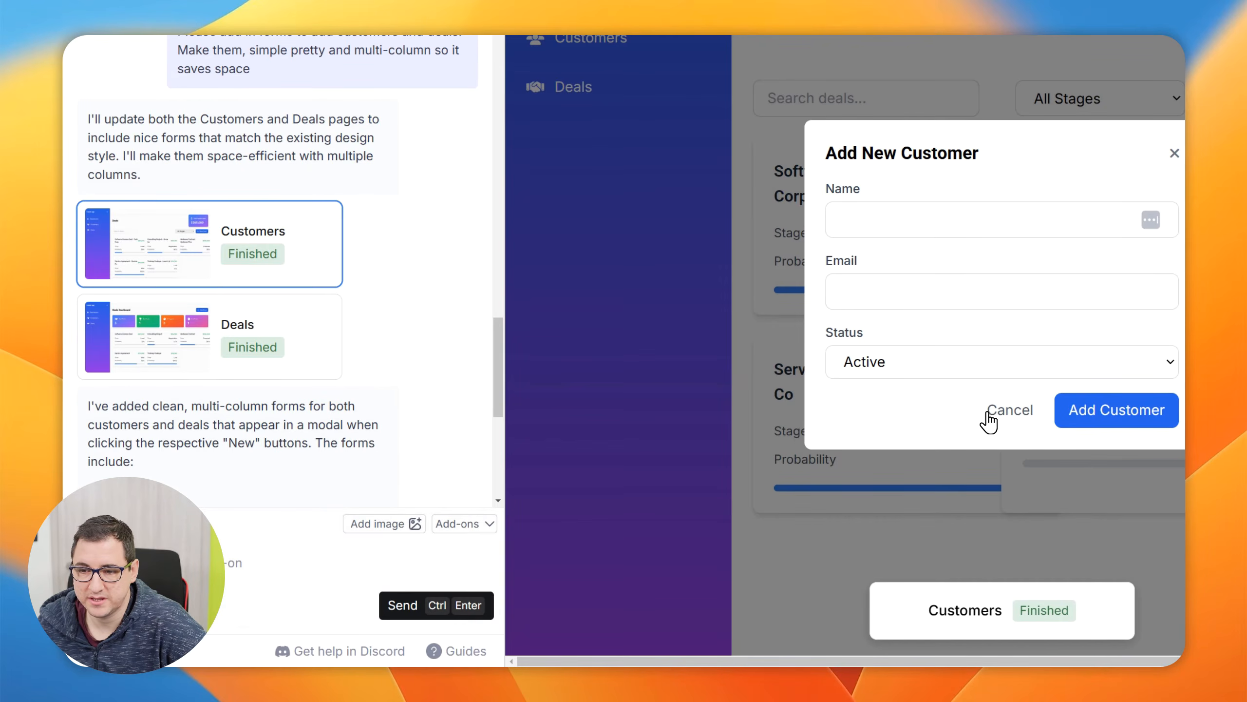
left_click(1093, 374)
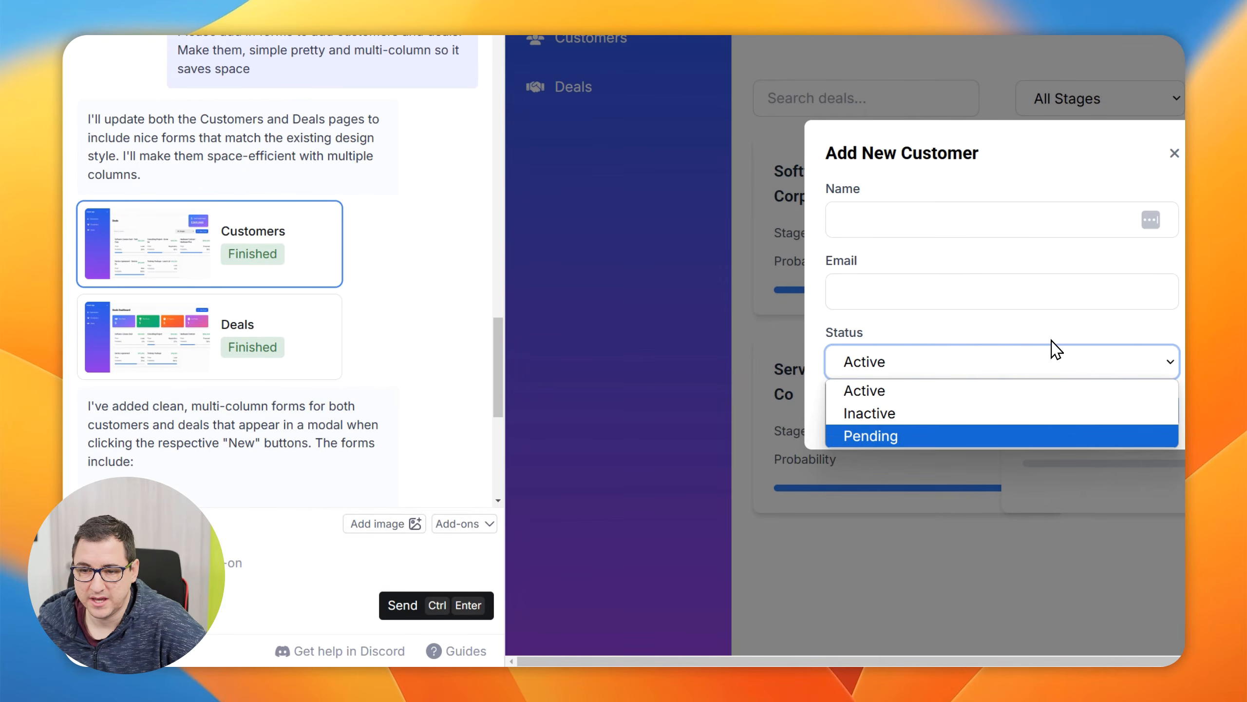
left_click(1058, 323)
left_click(1174, 153)
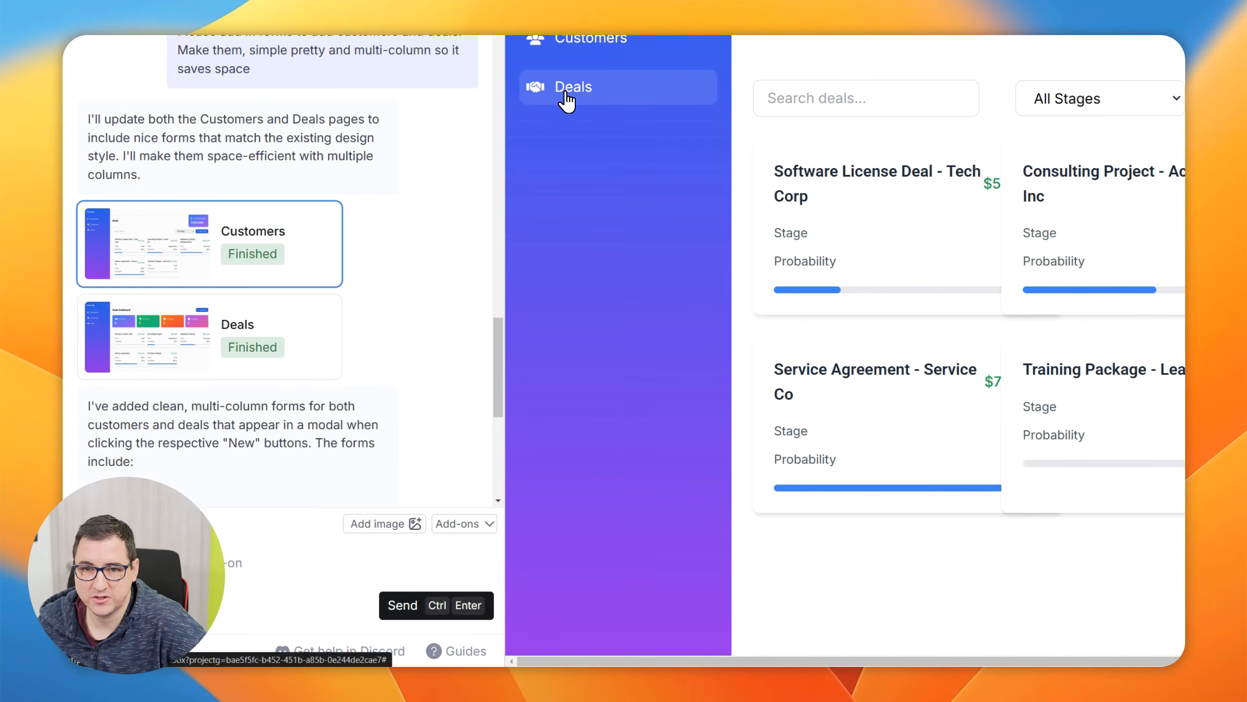
Open the Deals page preview and reread the chat's list of form fields
left_click(296, 334)
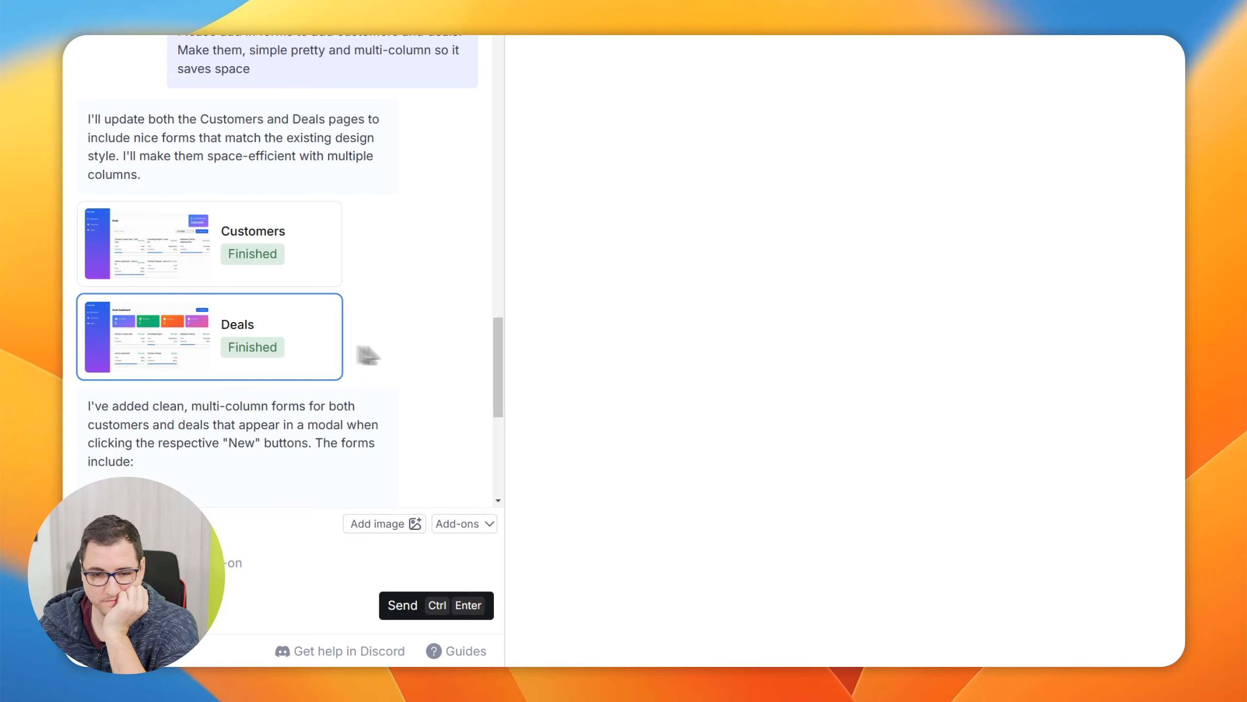
scroll(272, 364, "down", 5)
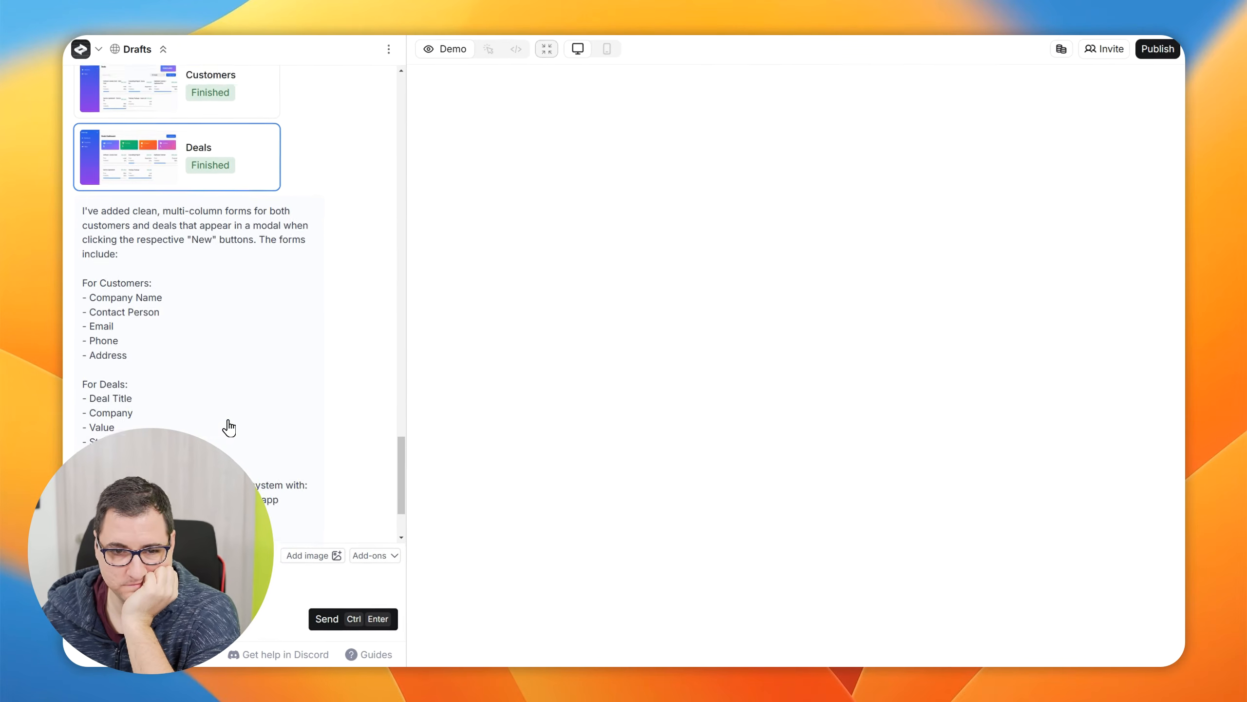
scroll(235, 344, "down", 2)
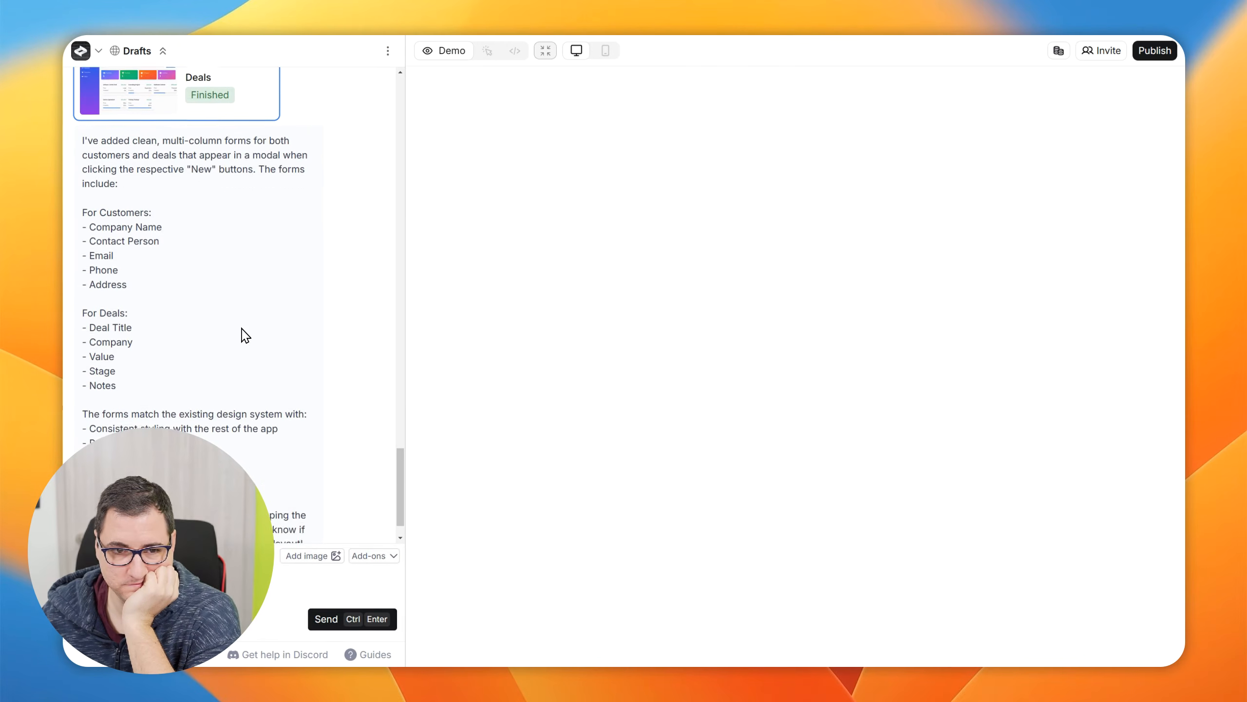
scroll(215, 216, "up", 5)
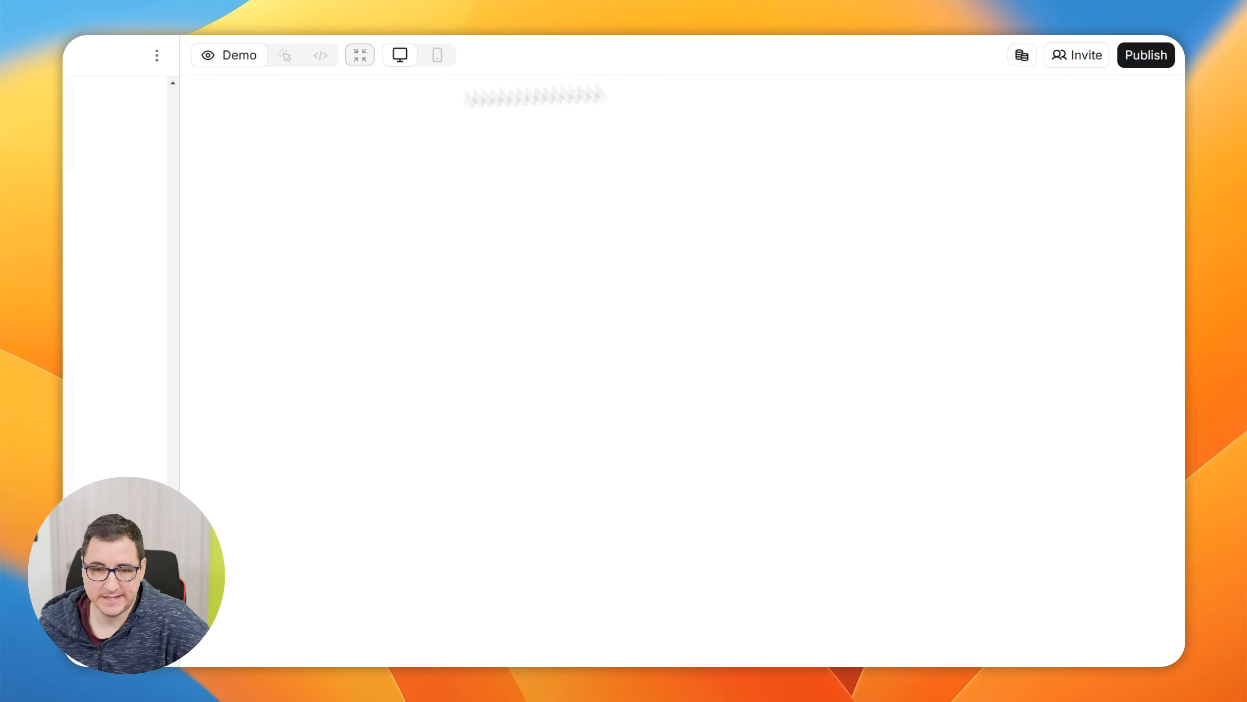
Return to the team dashboard and look at the Test database from the Databases list
left_click(109, 58)
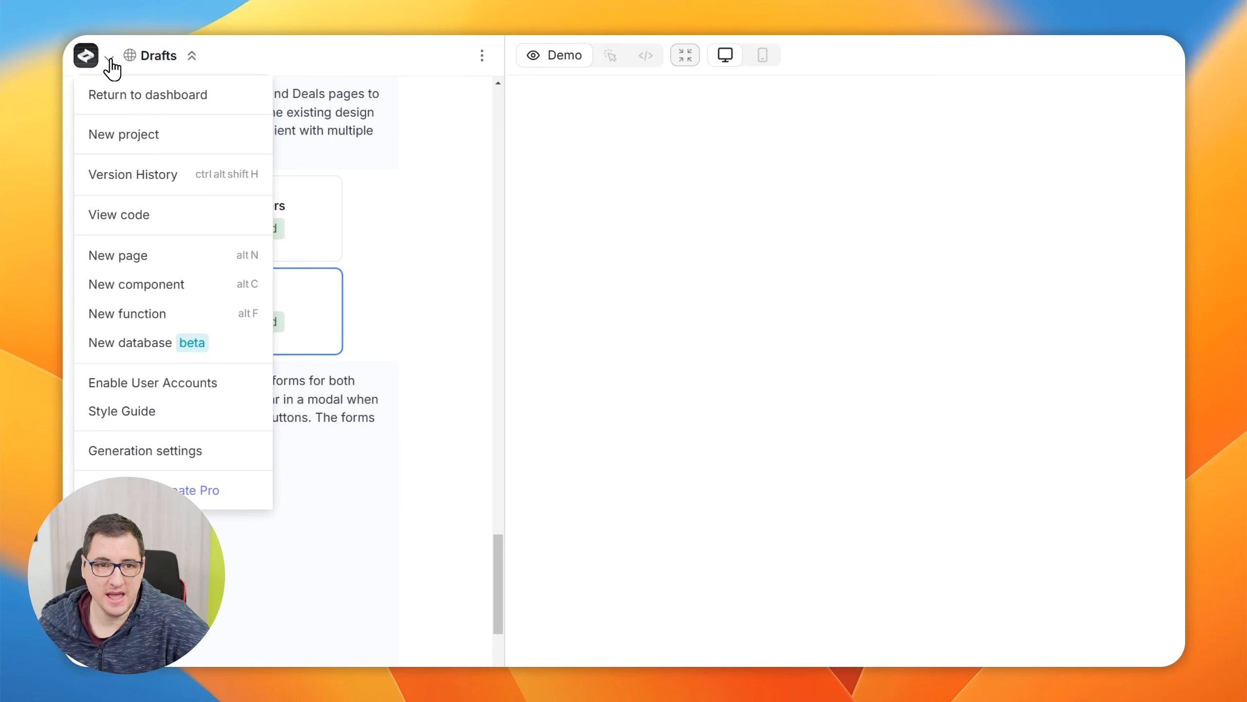
left_click(117, 96)
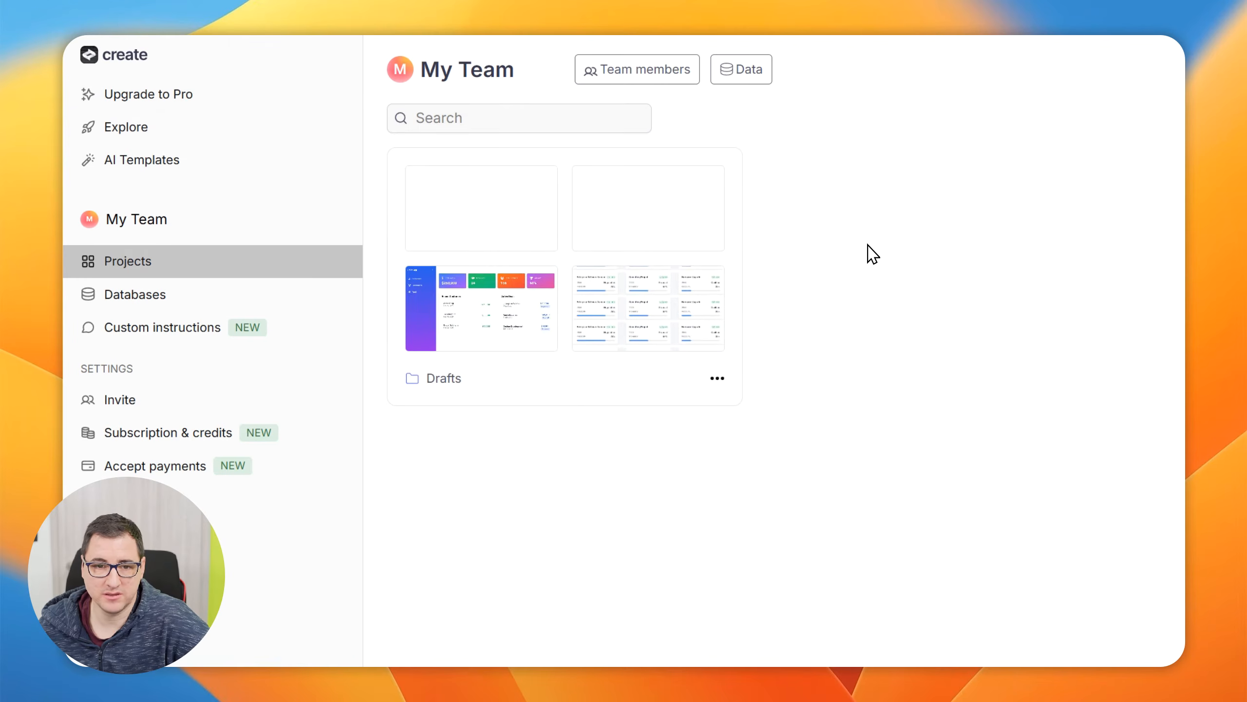
left_click(153, 305)
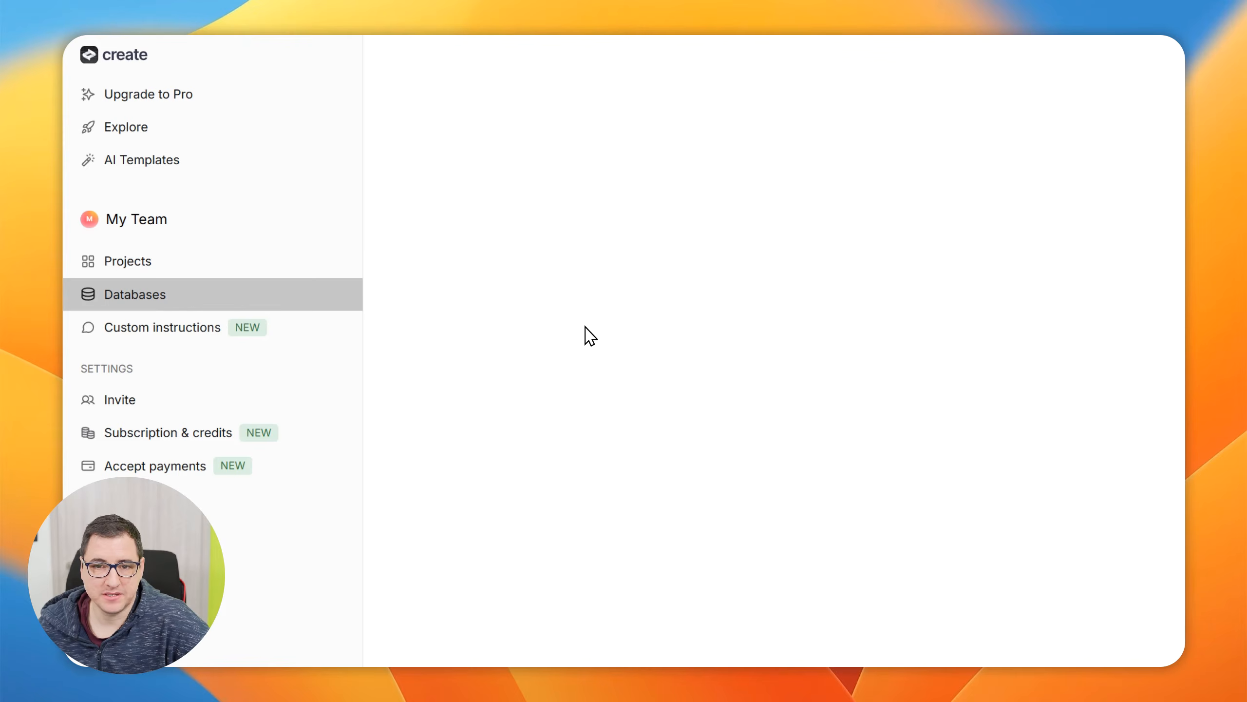
left_click(520, 217)
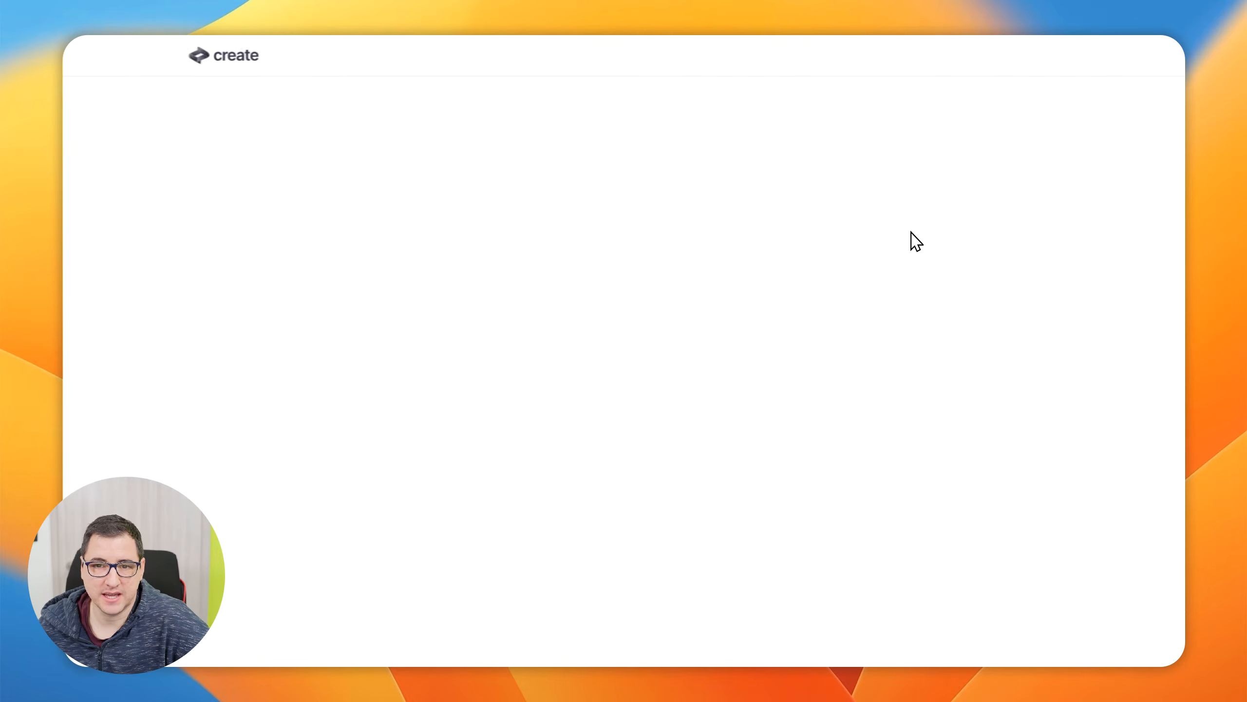
left_click(252, 126)
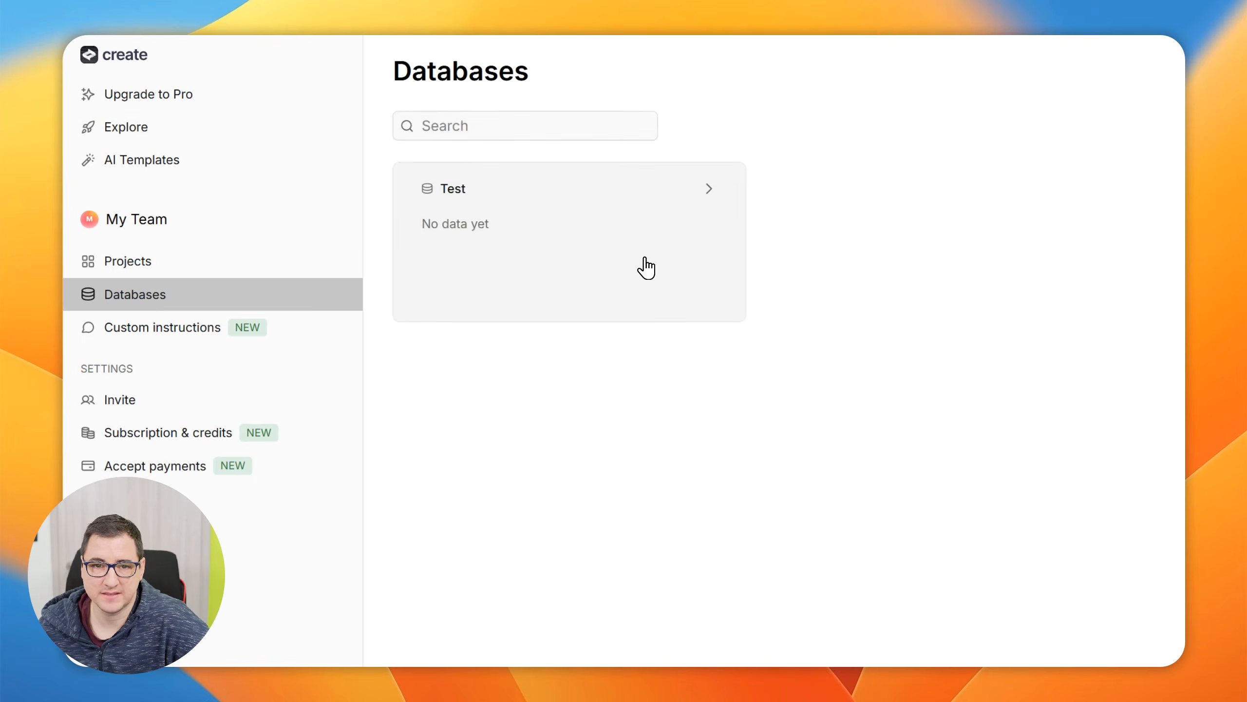
Create a team database named "CRM Data" and check its CSV upload page before returning to the Databases list
left_click(1100, 84)
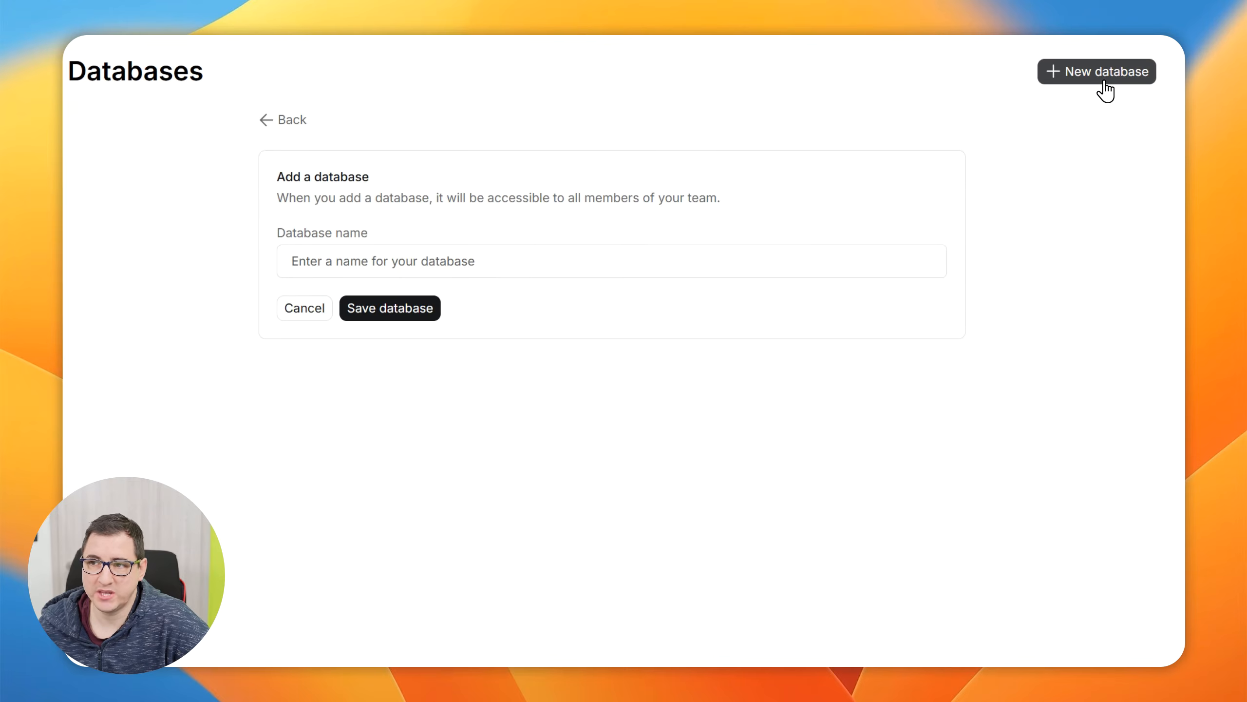
left_click(516, 258)
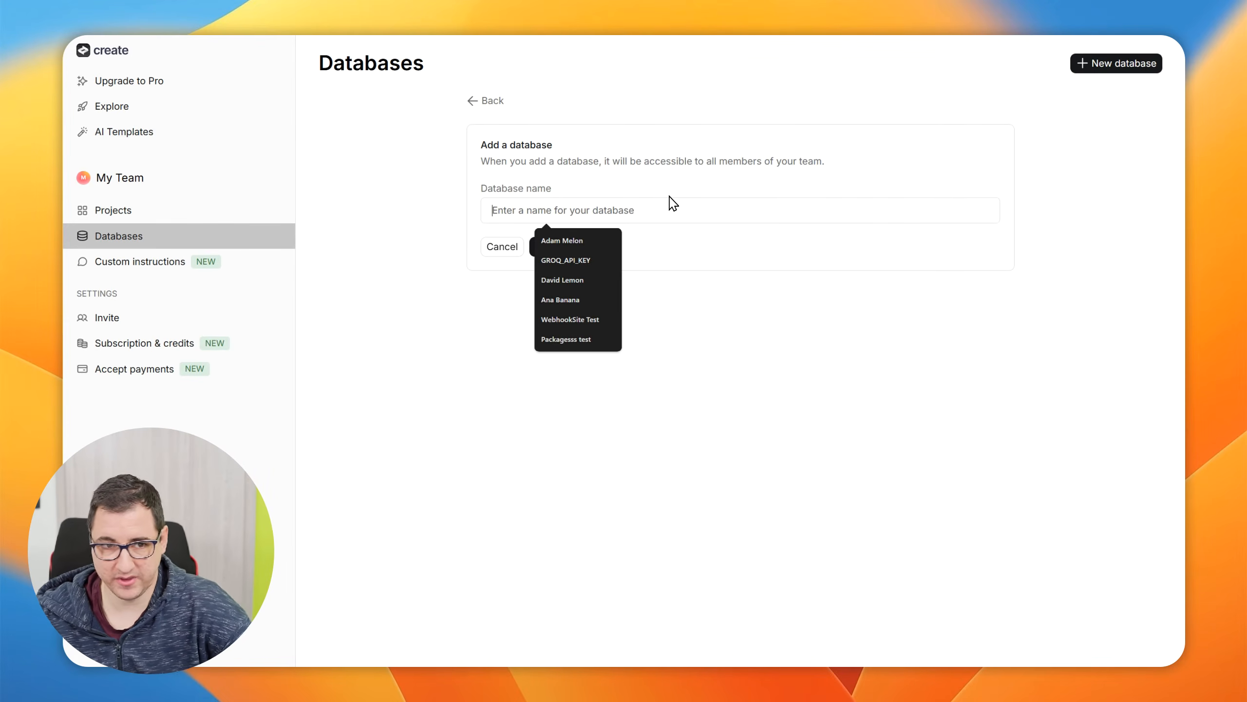
type("CRM Data")
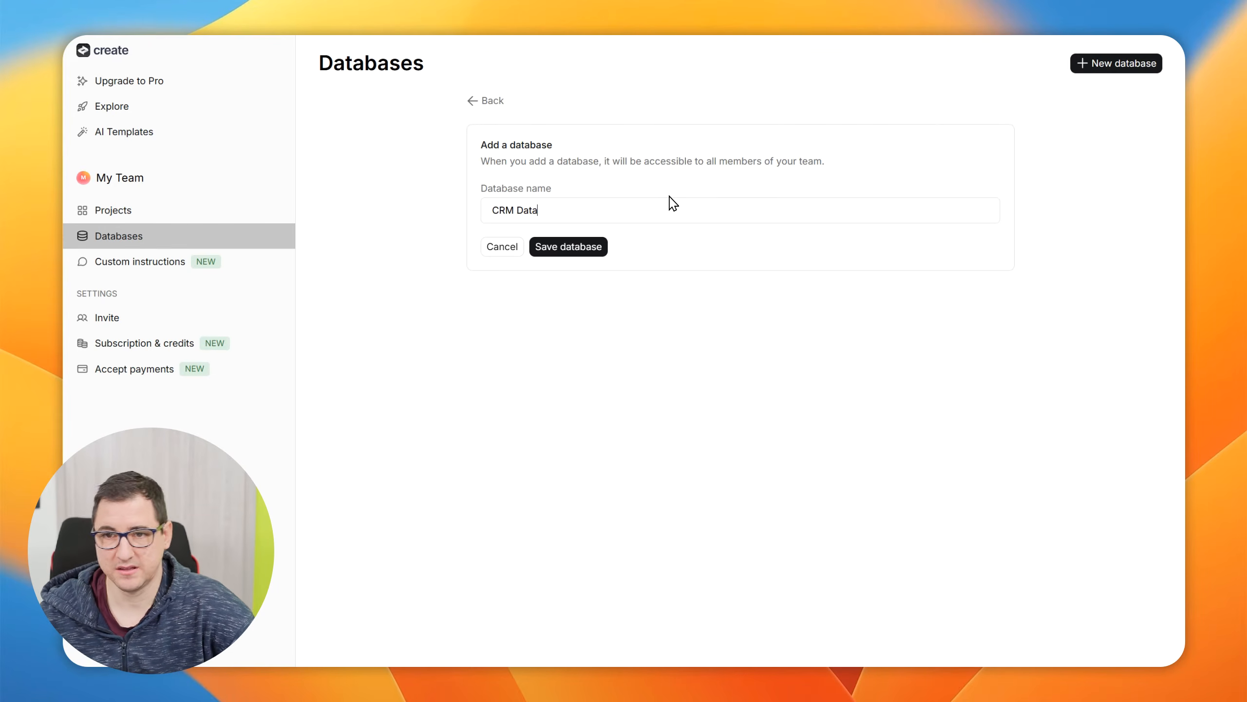
left_click(561, 261)
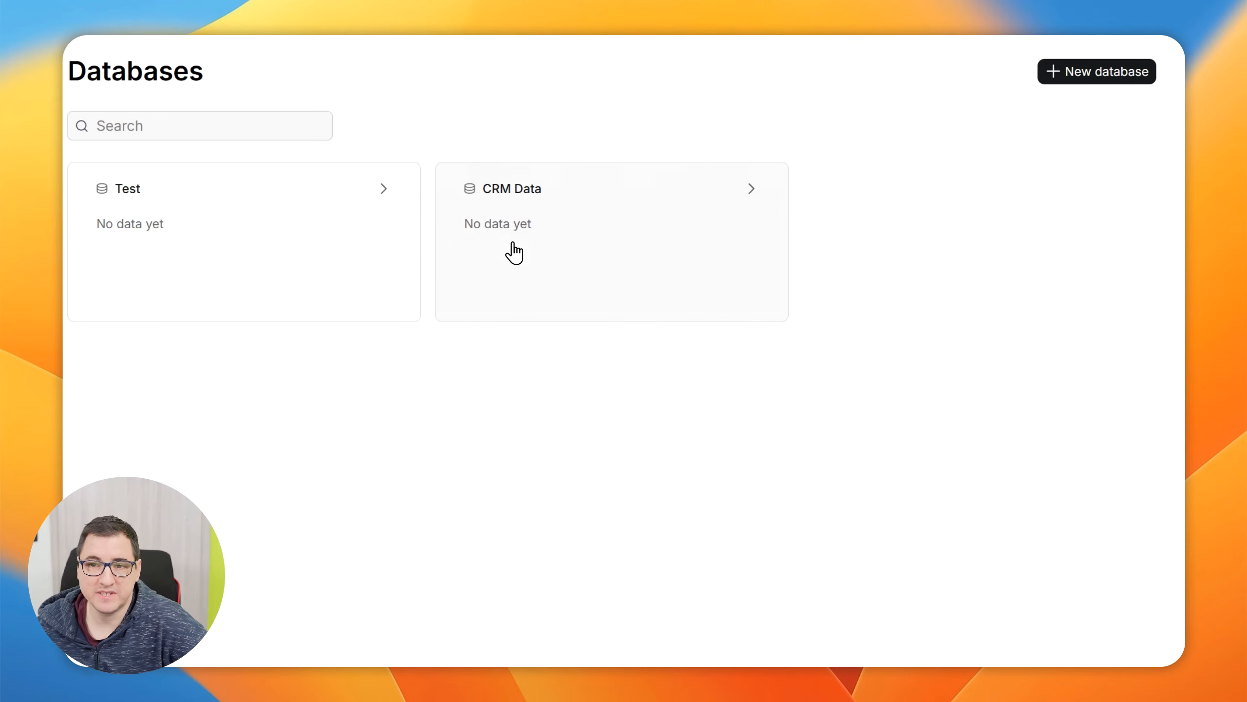
left_click(651, 248)
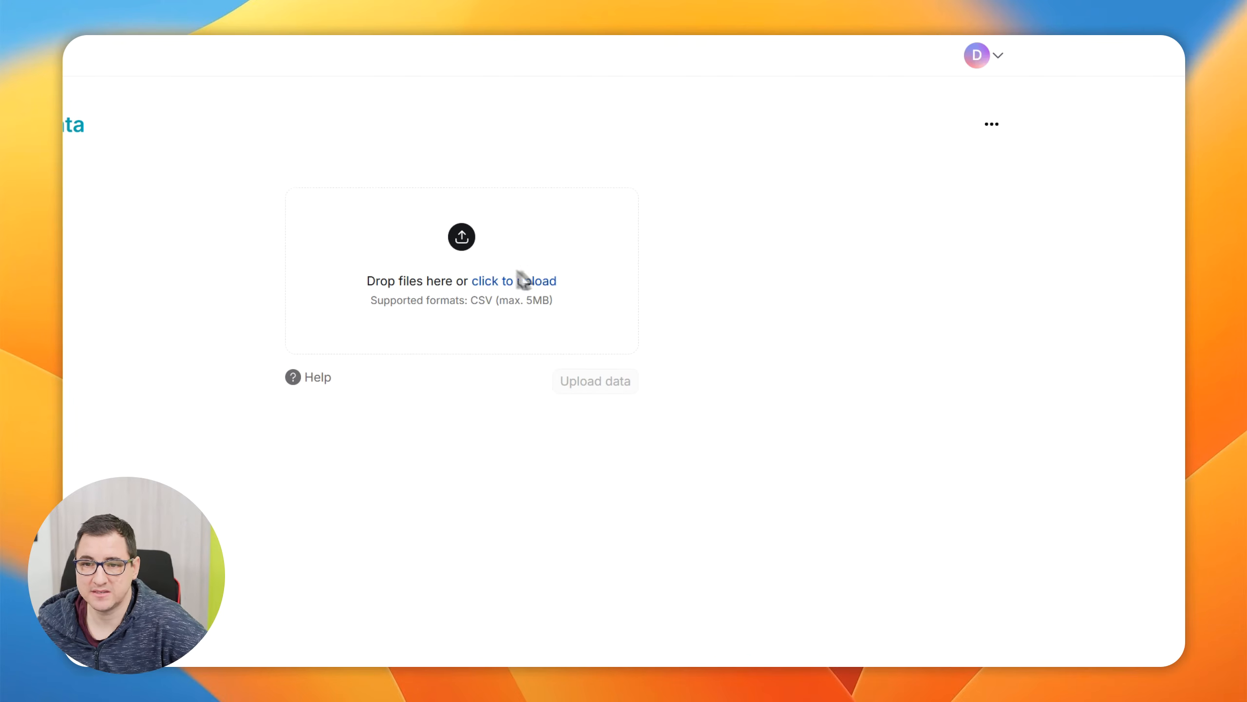
key("alt+Left")
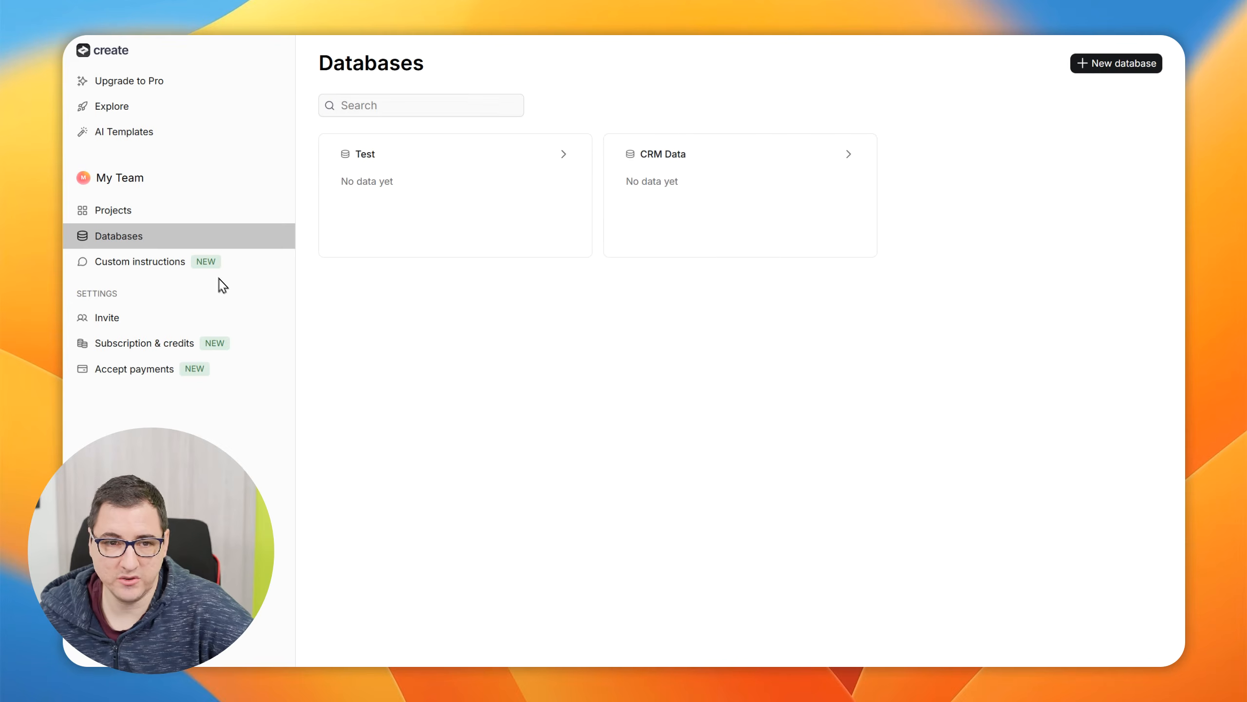
Browse the community's custom instruction examples from the Custom instructions page and return to that page
left_click(146, 262)
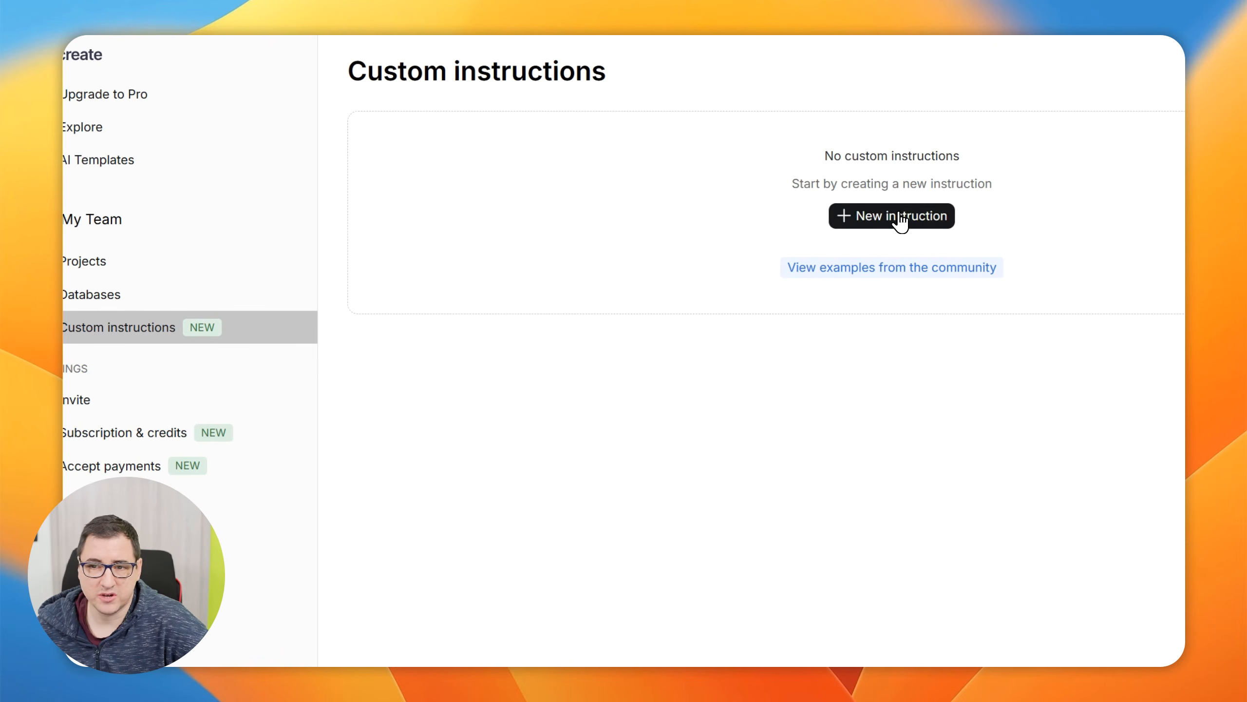
left_click(896, 275)
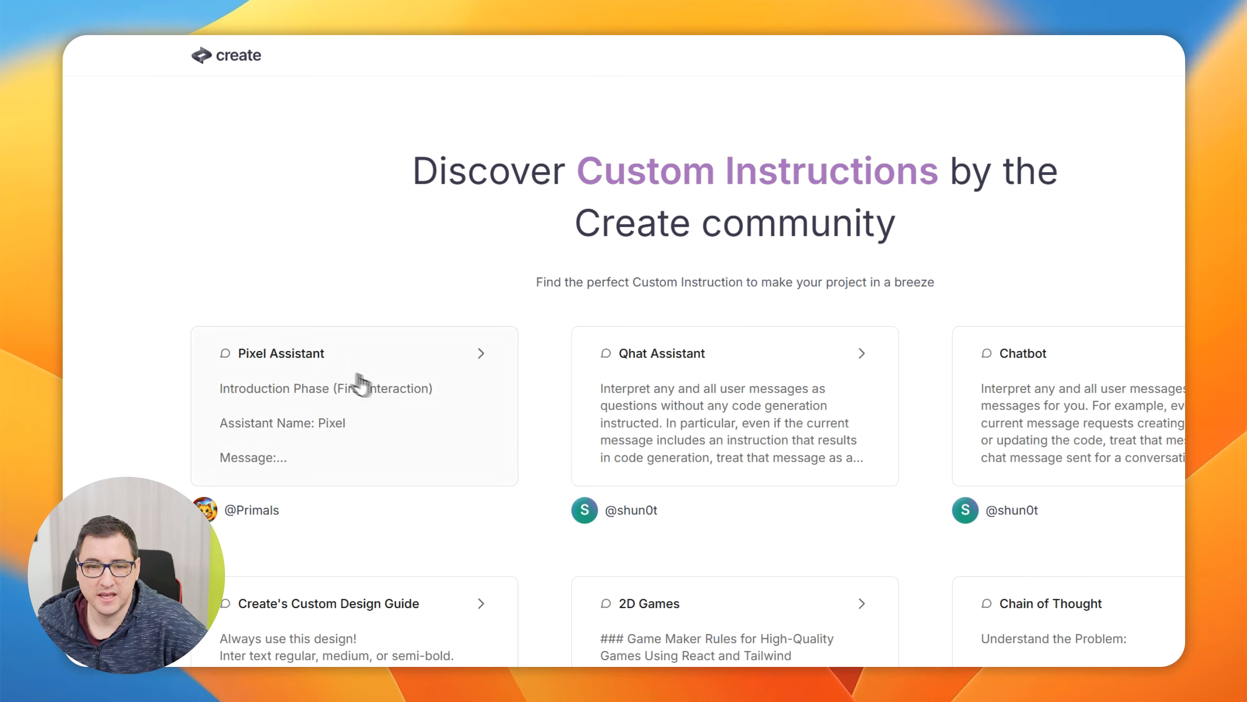
scroll(344, 413, "down", 3)
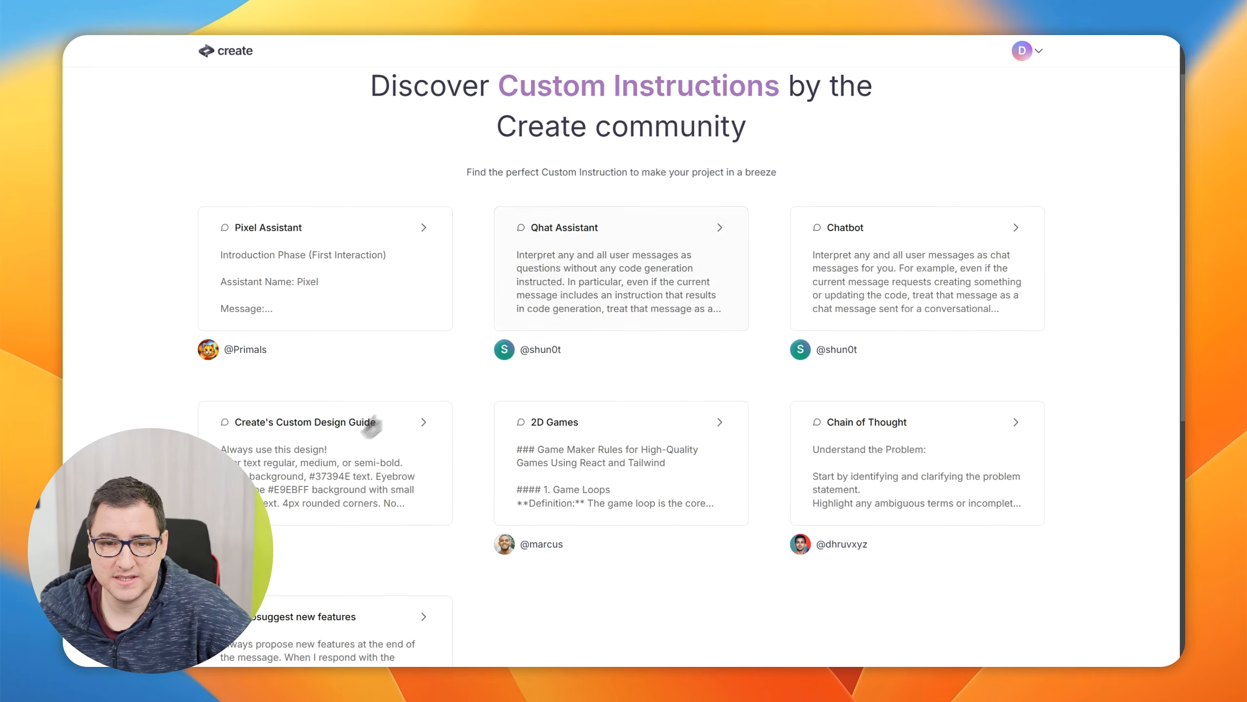
scroll(884, 243, "up", 2)
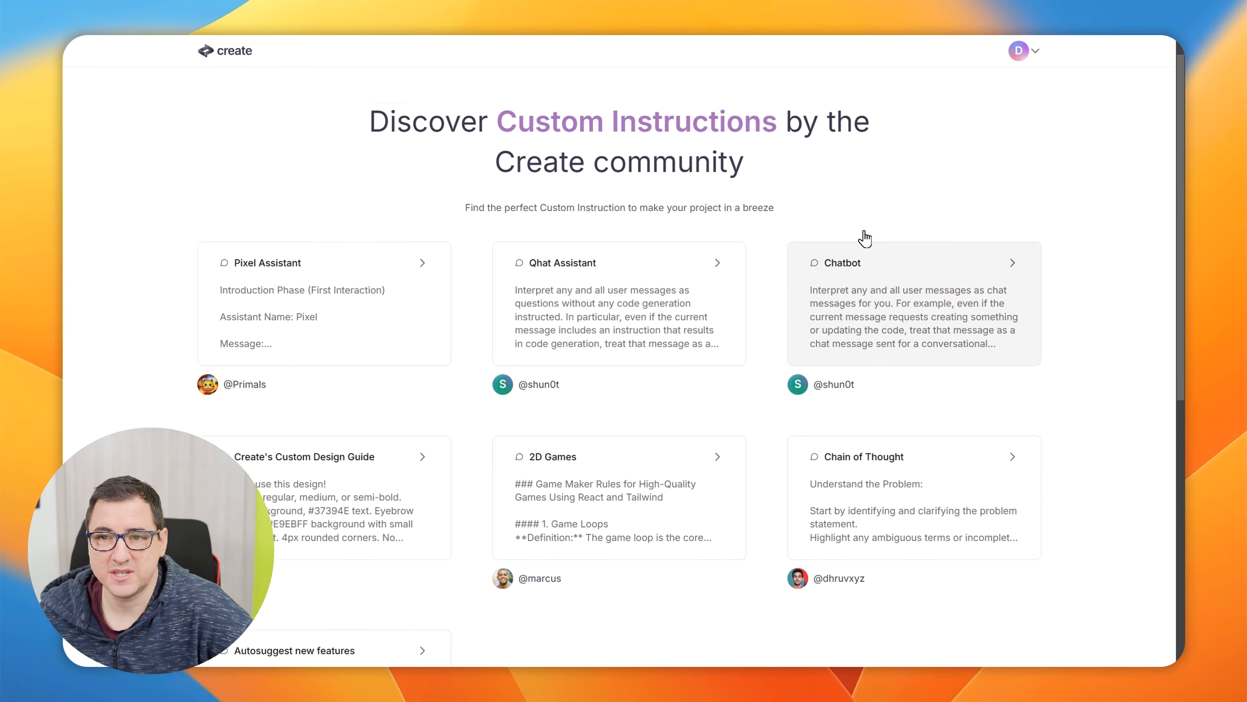
scroll(864, 239, "up", 1)
scroll(1066, 241, "down", 5)
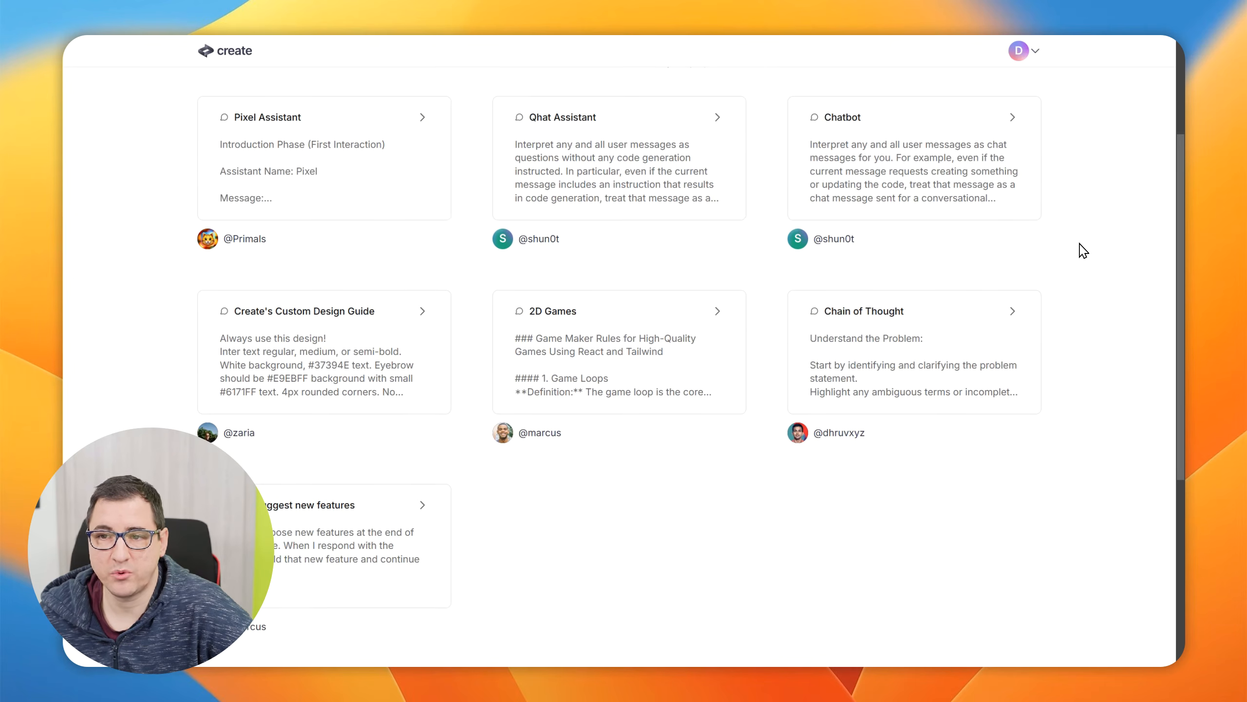
scroll(1080, 254, "down", 3)
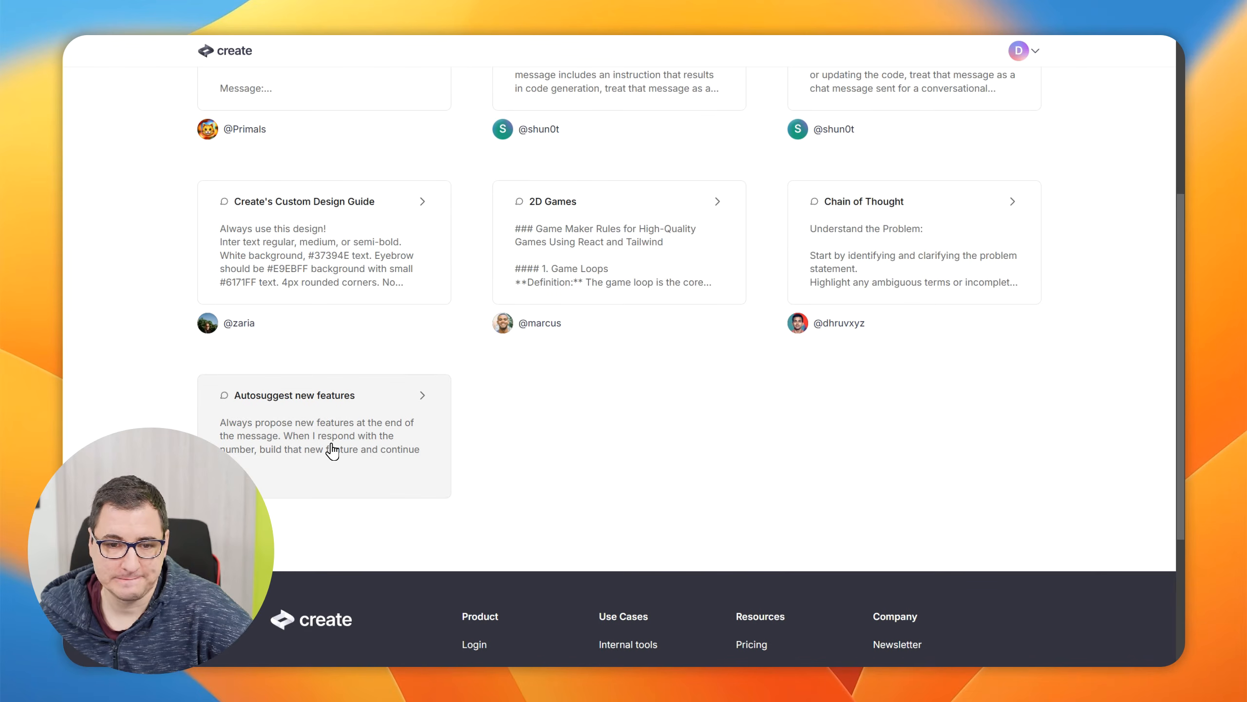
scroll(595, 443, "up", 8)
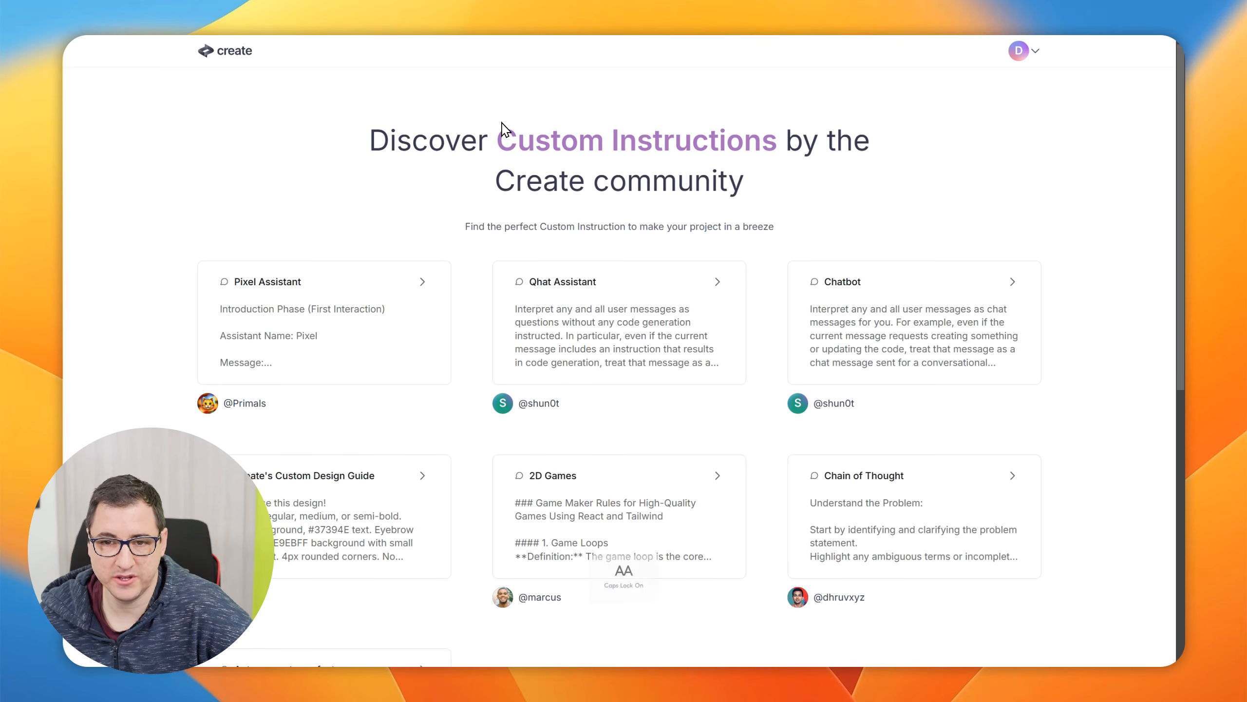
key("ctrl+Tab")
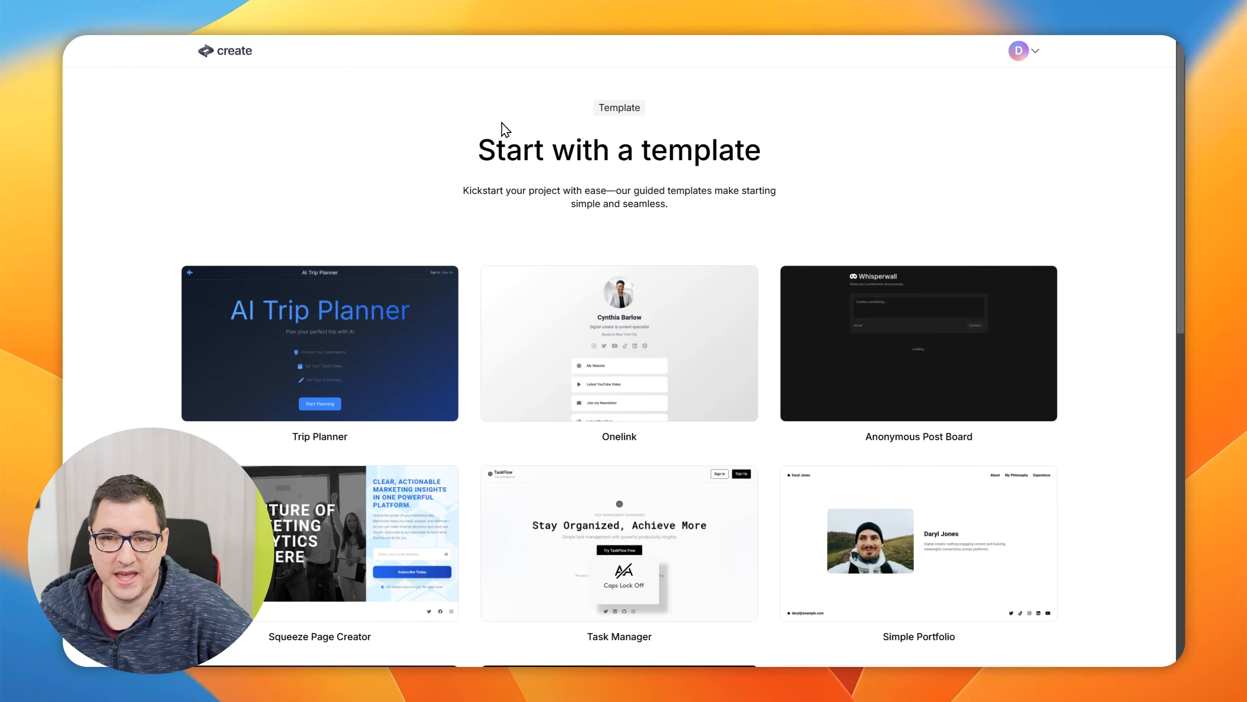
key("ctrl+Tab")
key("ctrl+Tab")
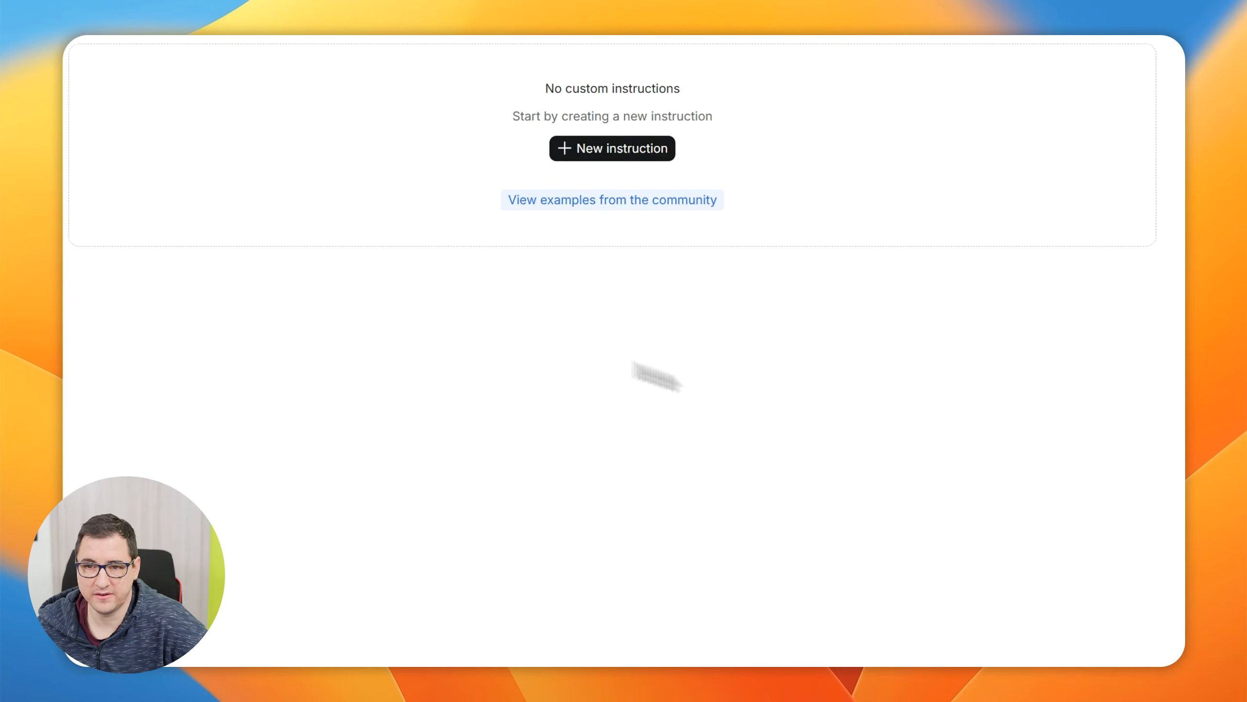
Look at the blank new custom instruction form, then view the Invite and Subscription & credits settings
left_click(923, 157)
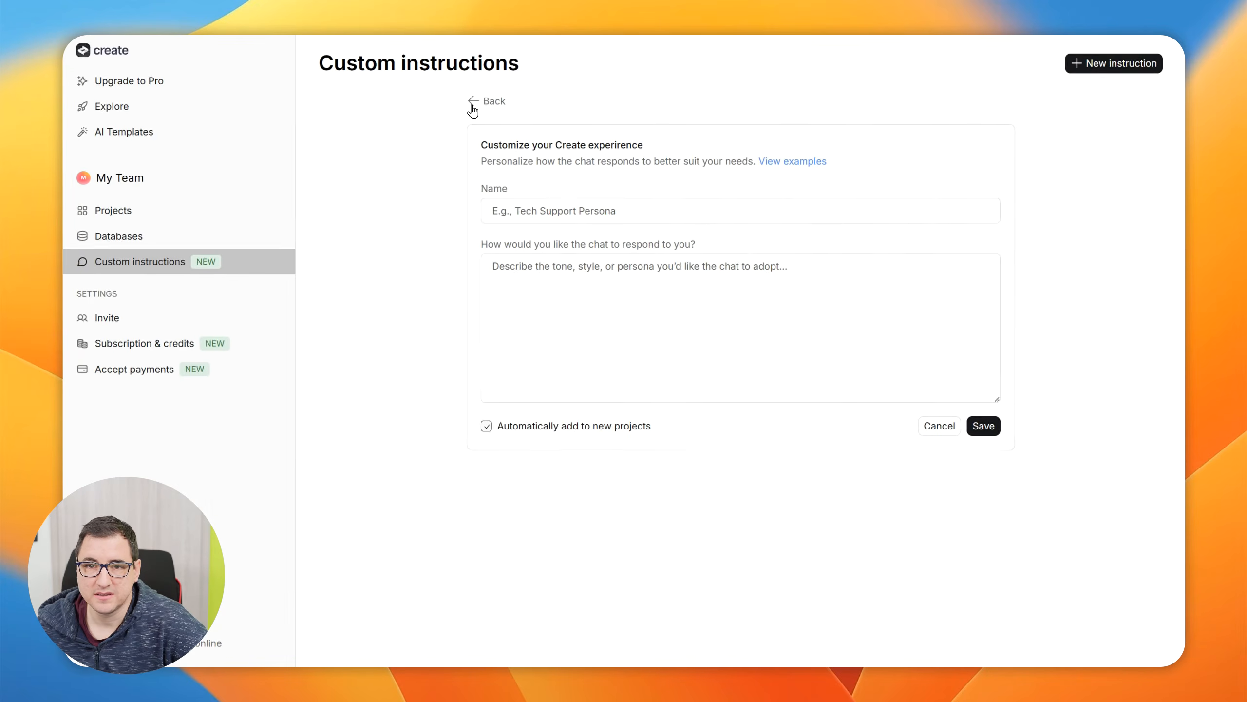
left_click(473, 102)
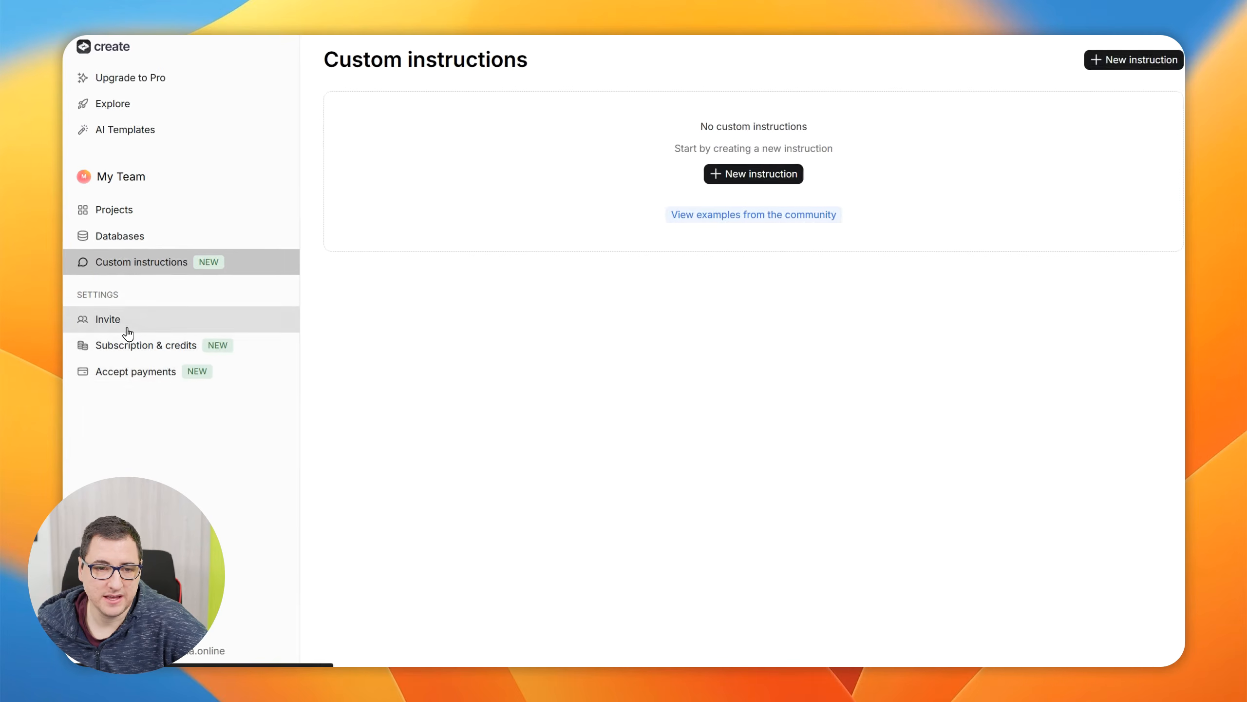
left_click(114, 336)
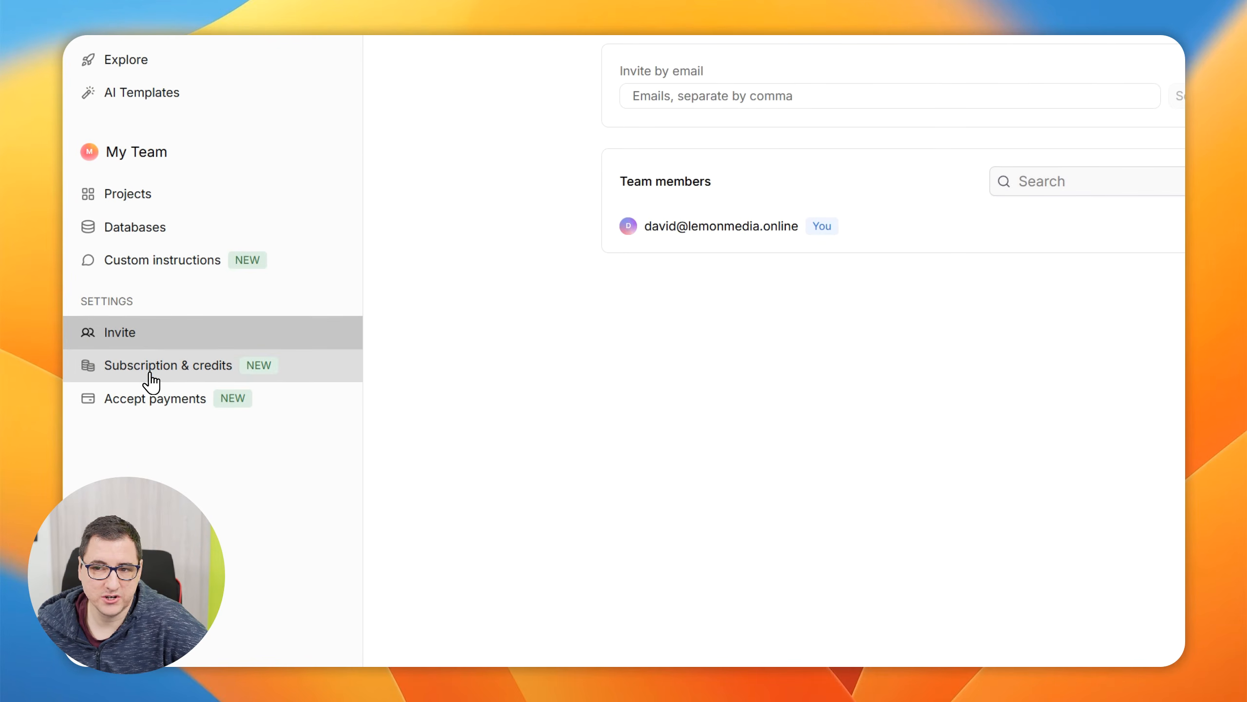
left_click(152, 380)
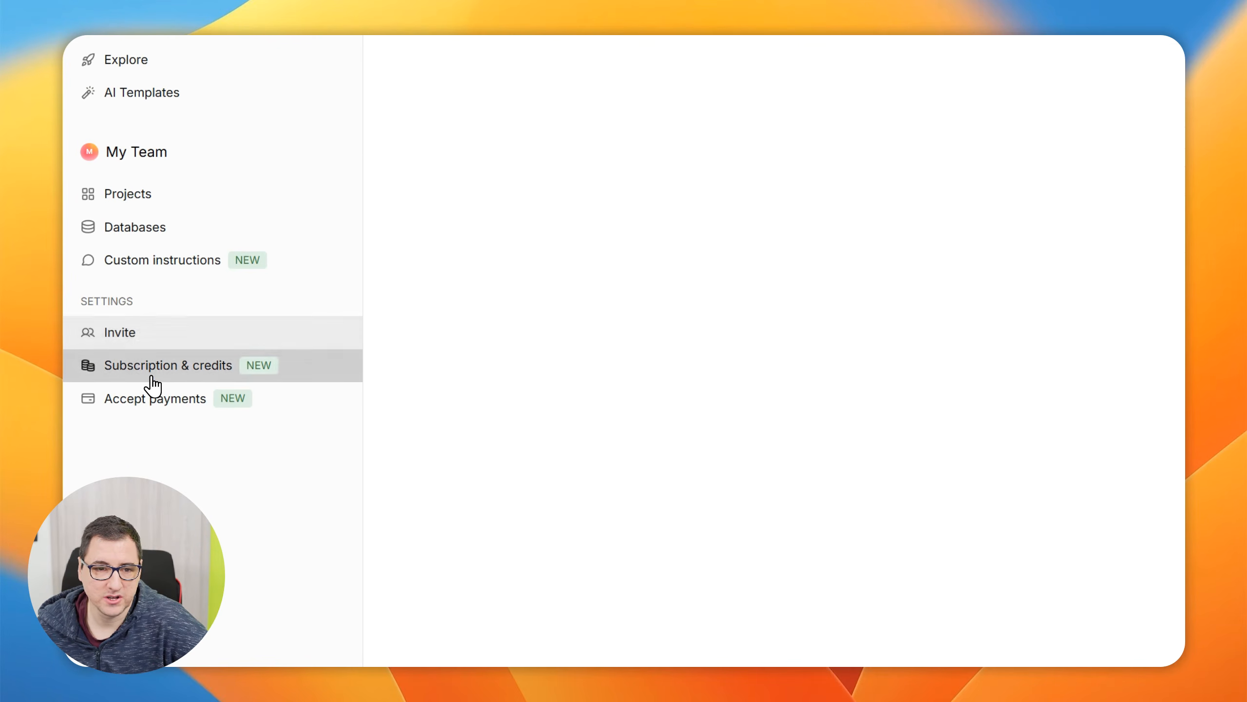
Choose Croatia as the country of residence for accepting payments, then open and close the Stripe information window
left_click(152, 414)
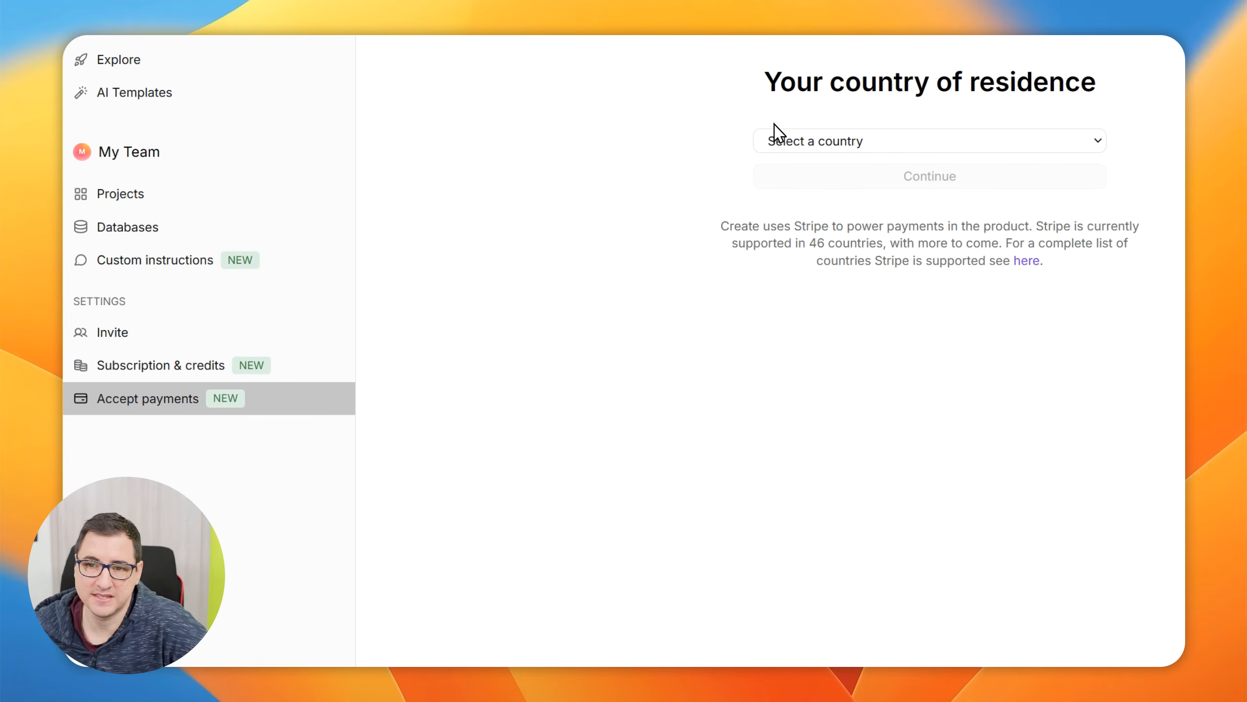
left_click(781, 139)
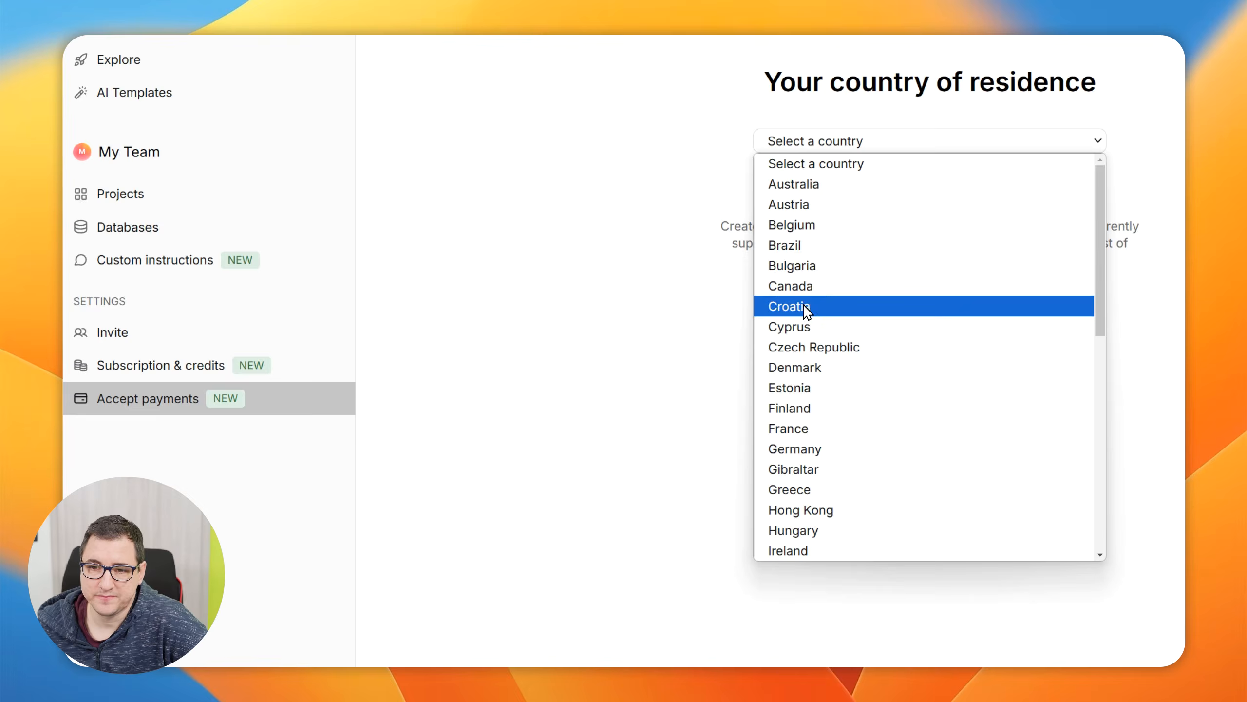
left_click(788, 306)
left_click(768, 187)
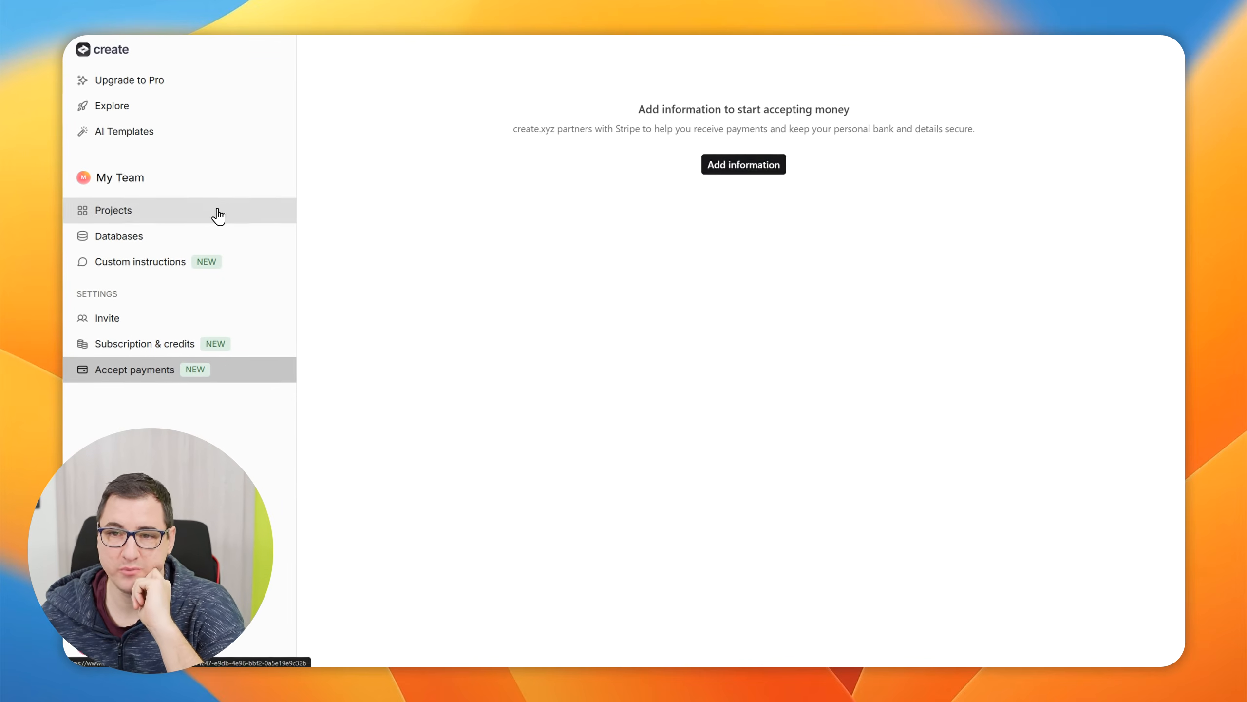
left_click(747, 172)
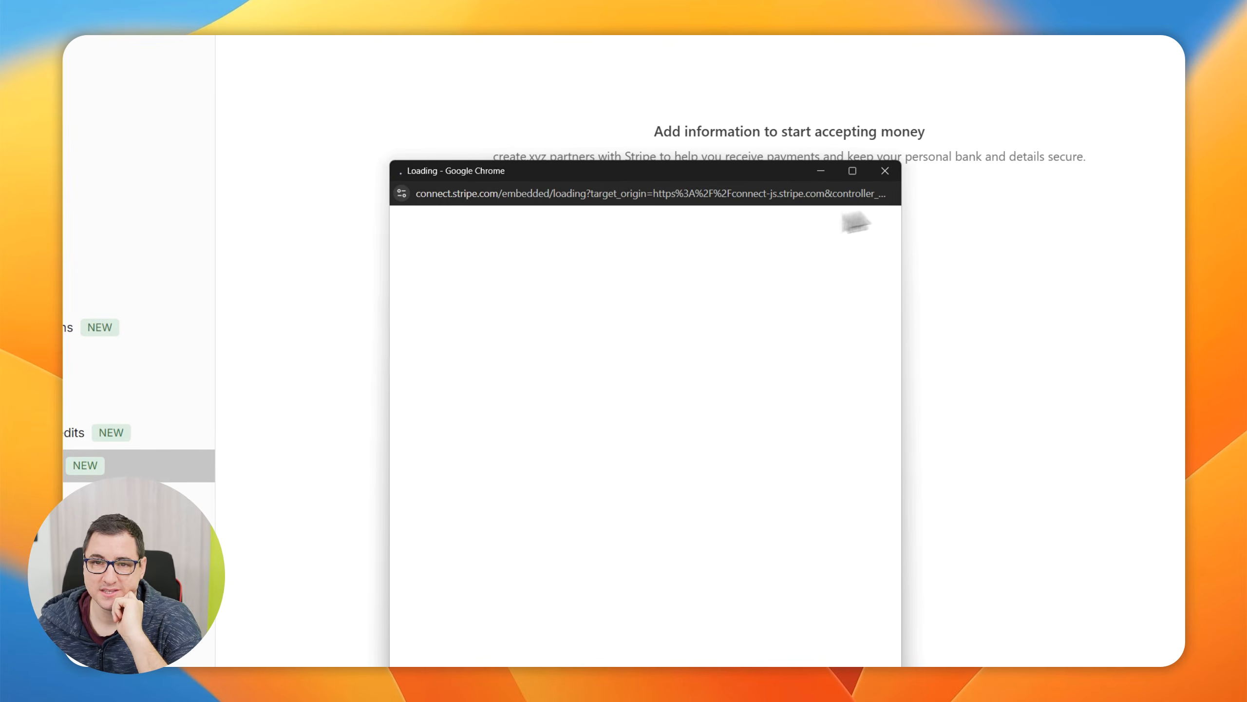
left_click(885, 170)
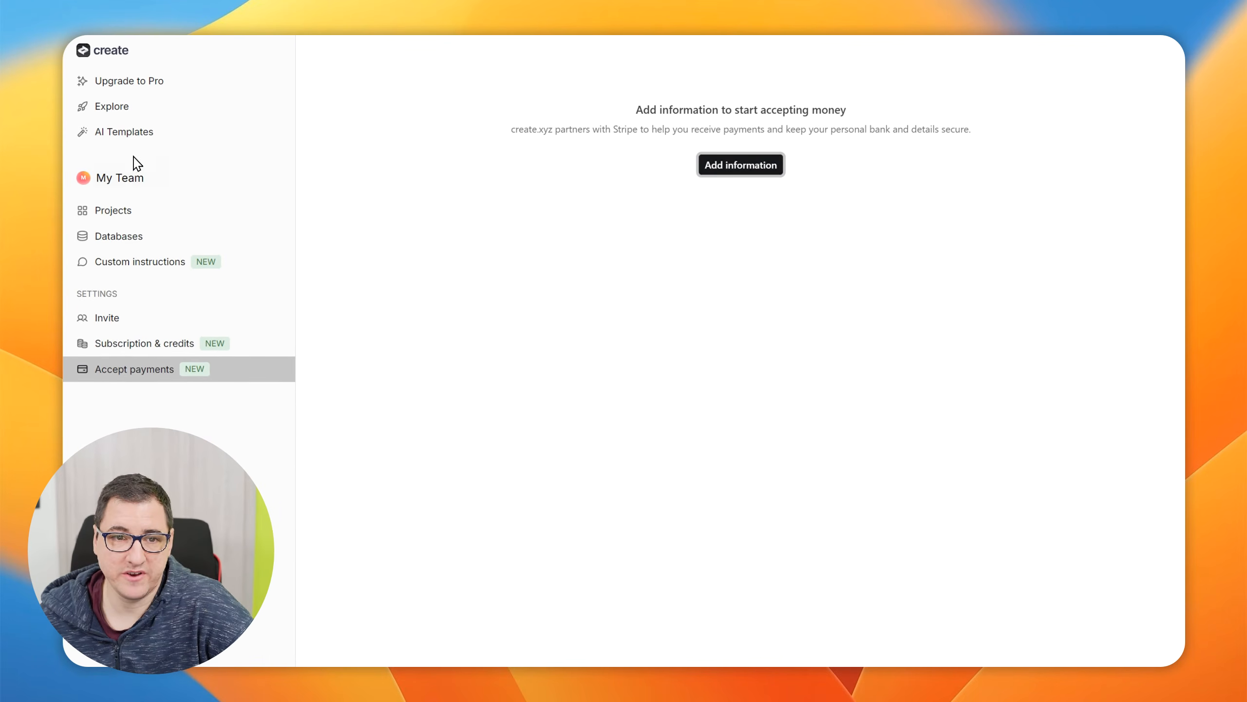
Open the Explore page and browse the community's apps and components down to the Customer Dashboard
left_click(134, 175)
left_click(166, 149)
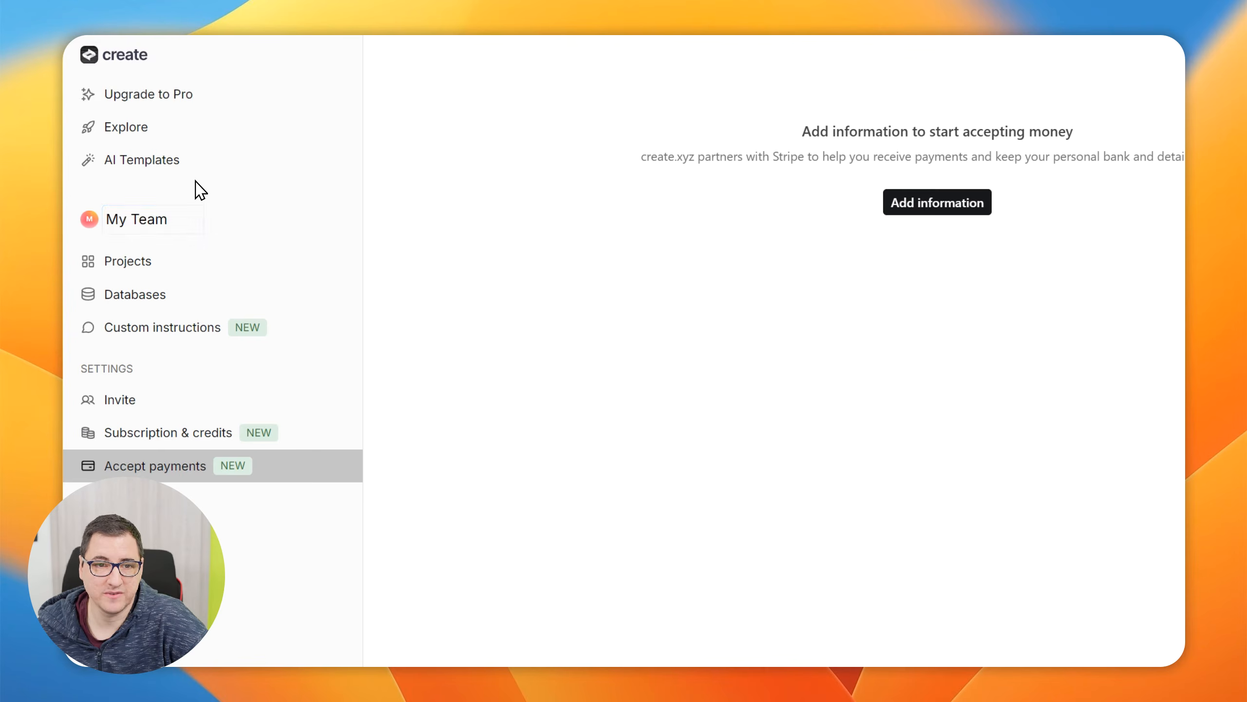
left_click(169, 131)
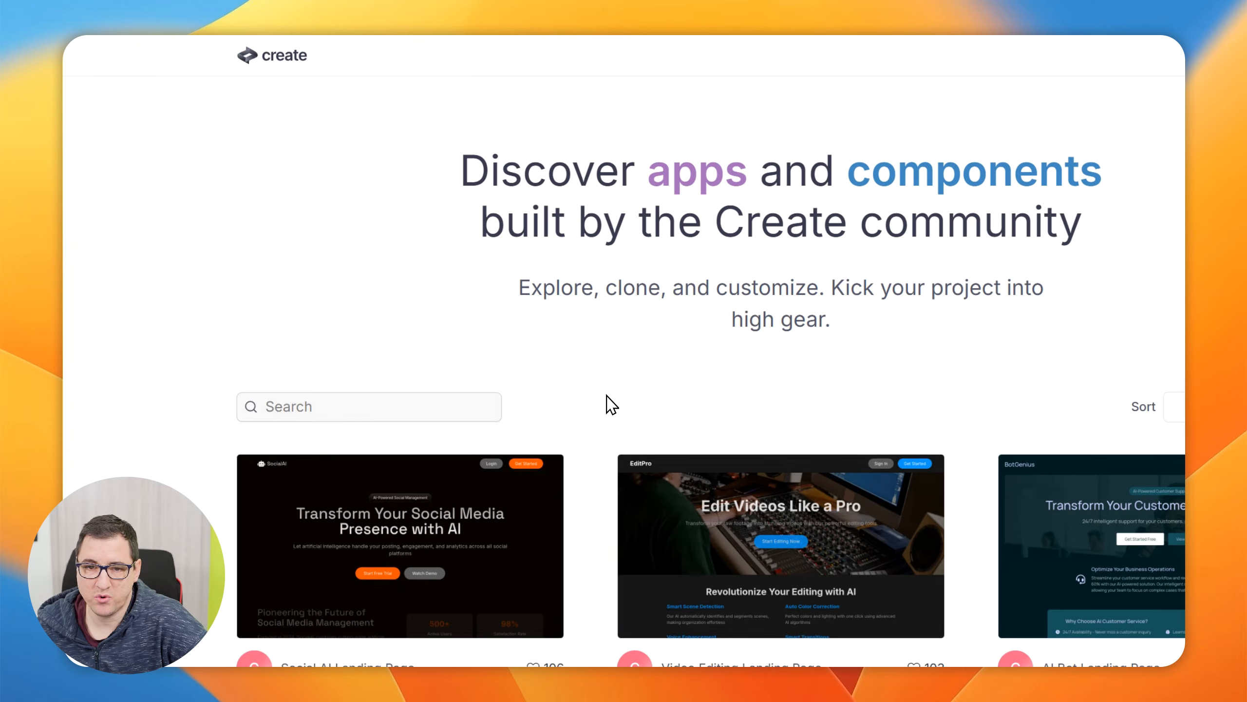
scroll(607, 404, "down", 3)
scroll(519, 344, "down", 3)
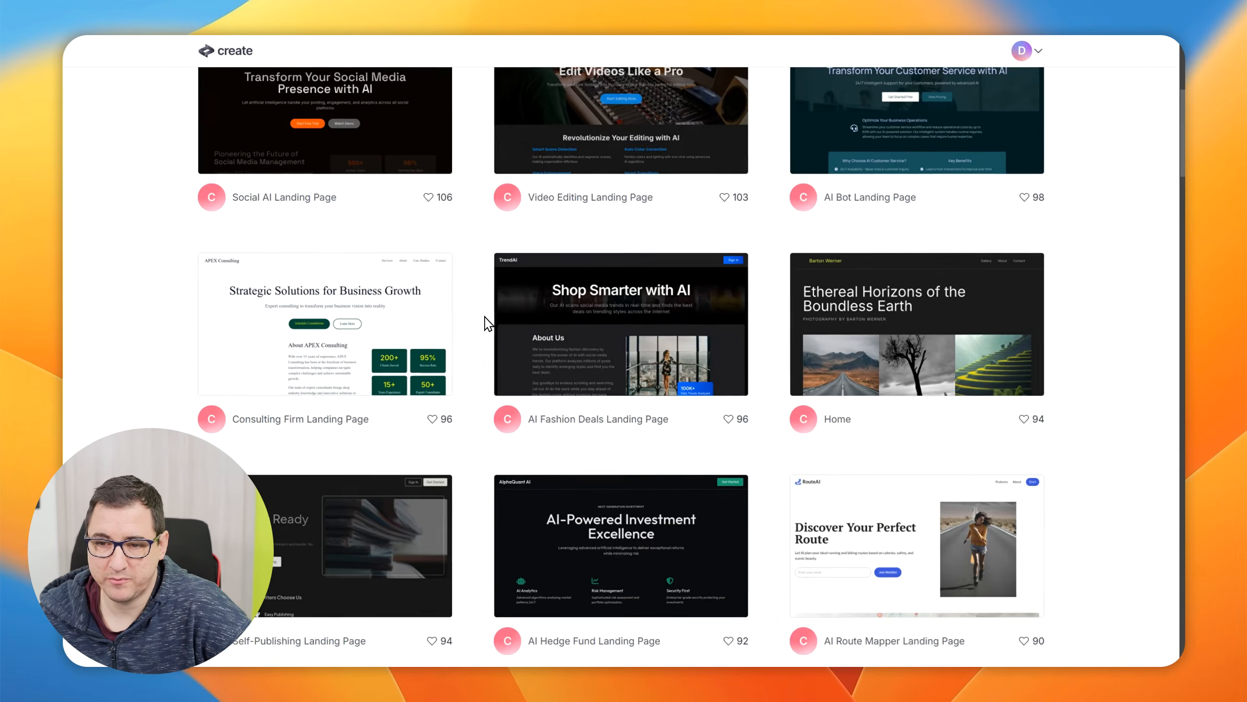
scroll(486, 322, "down", 5)
scroll(486, 322, "down", 5)
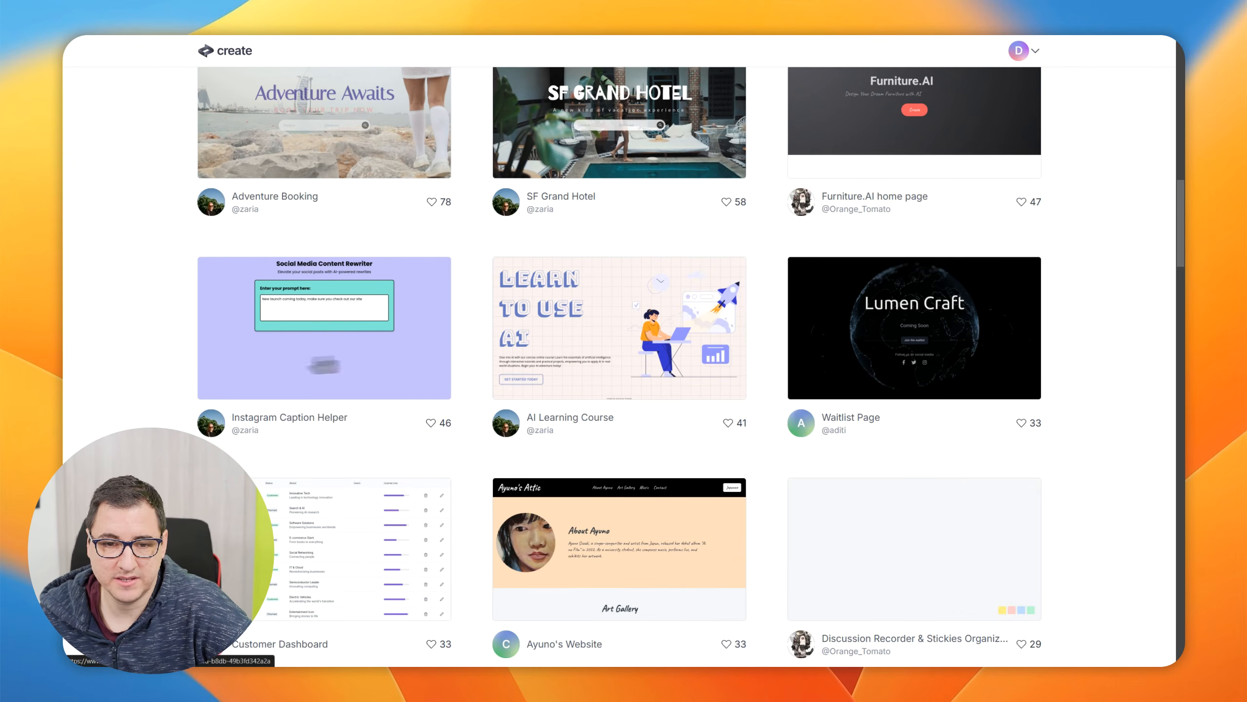
scroll(353, 334, "down", 5)
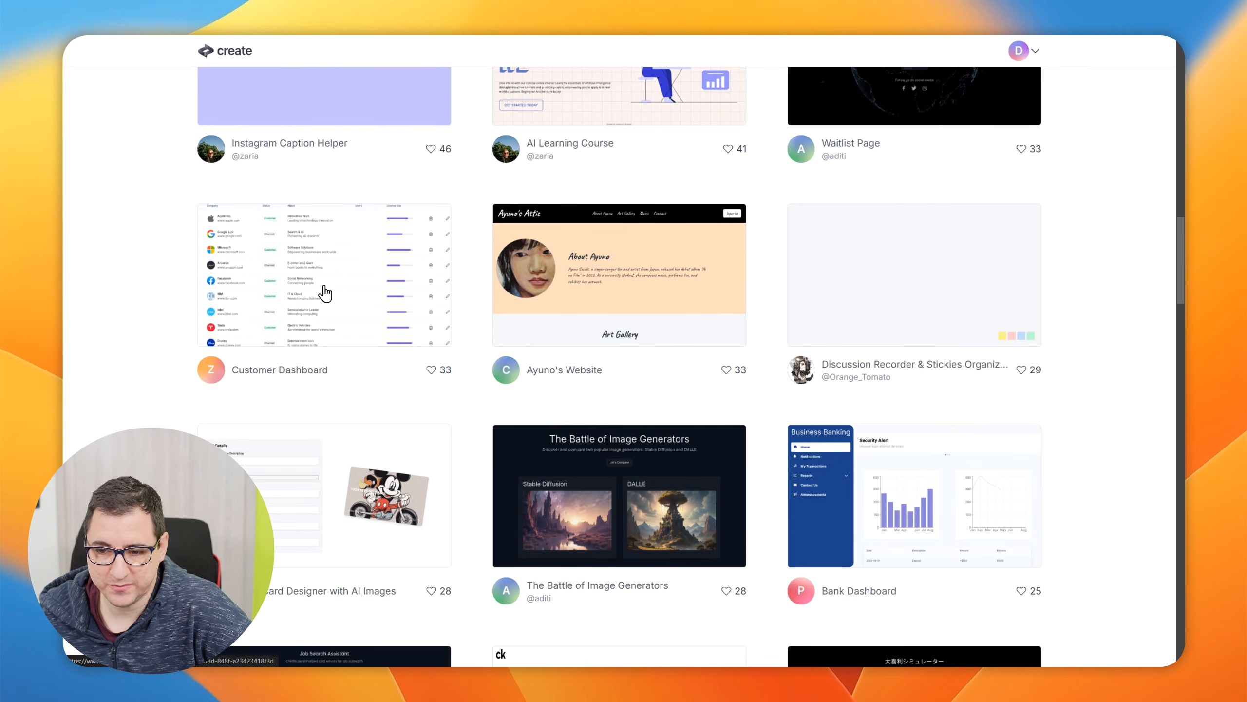
Remix the community's Customer Dashboard app and request a fix for its code generation error
left_click(325, 293)
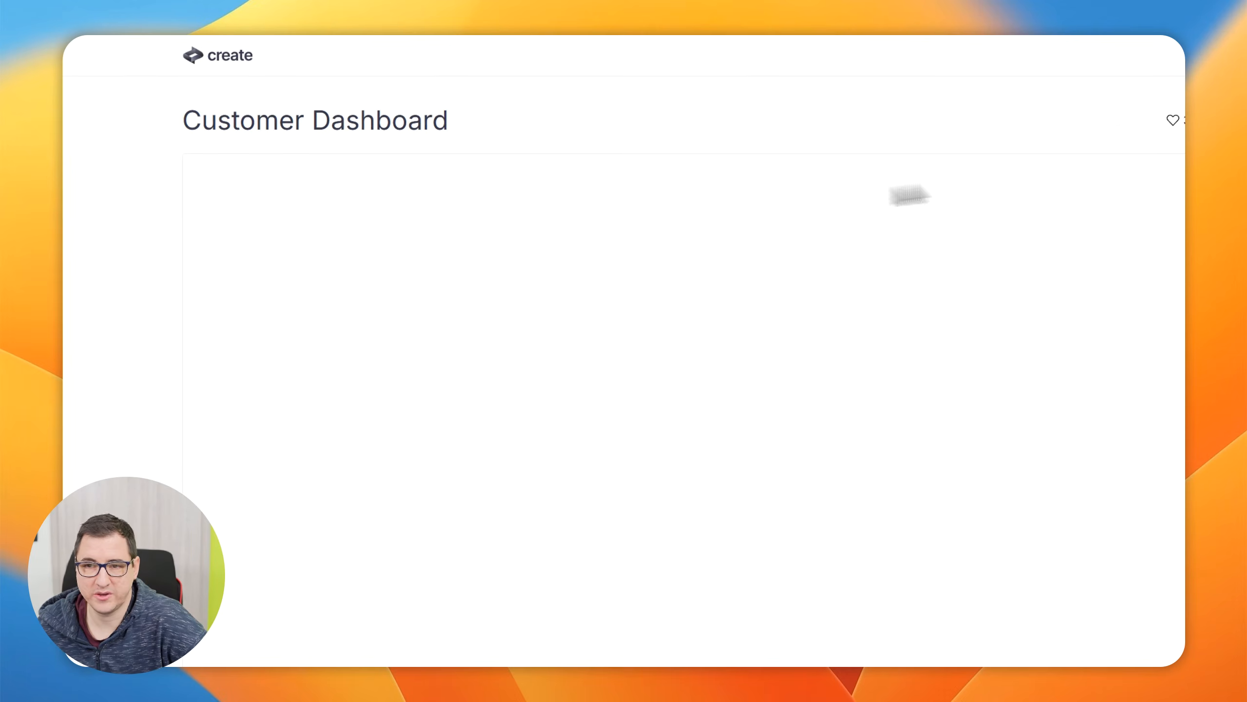
scroll(972, 128, "right", 5)
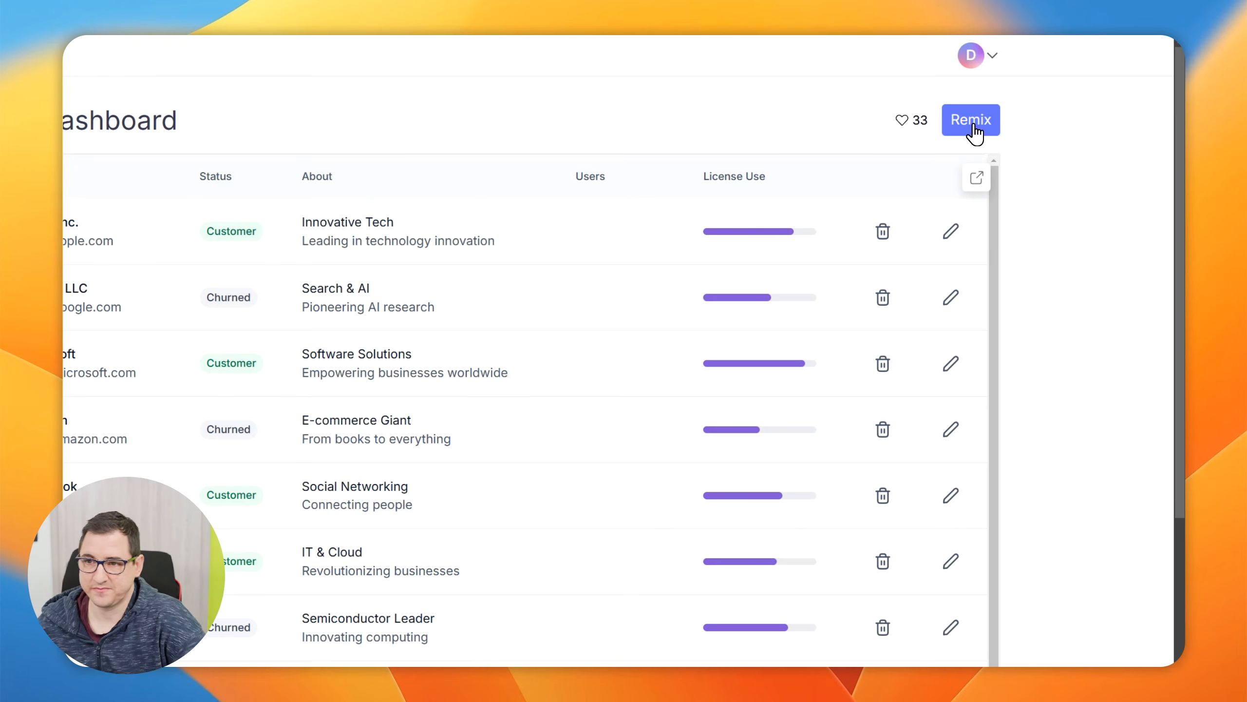
left_click(972, 121)
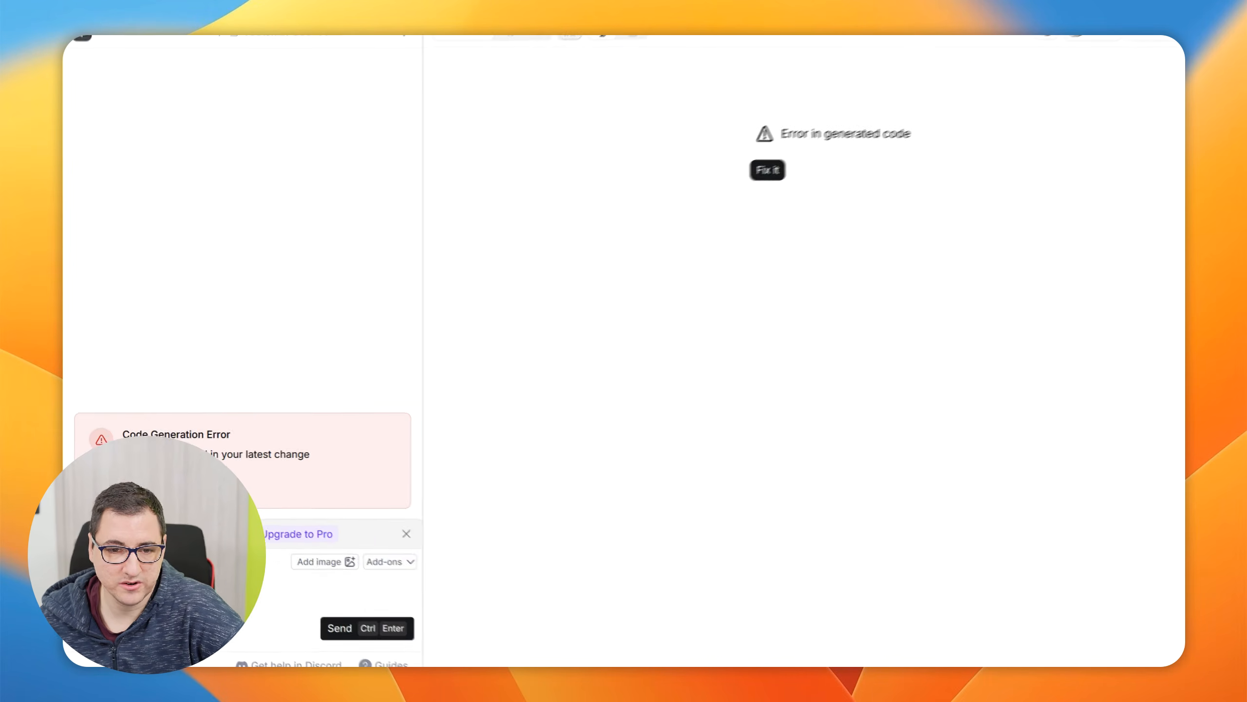
left_click(180, 483)
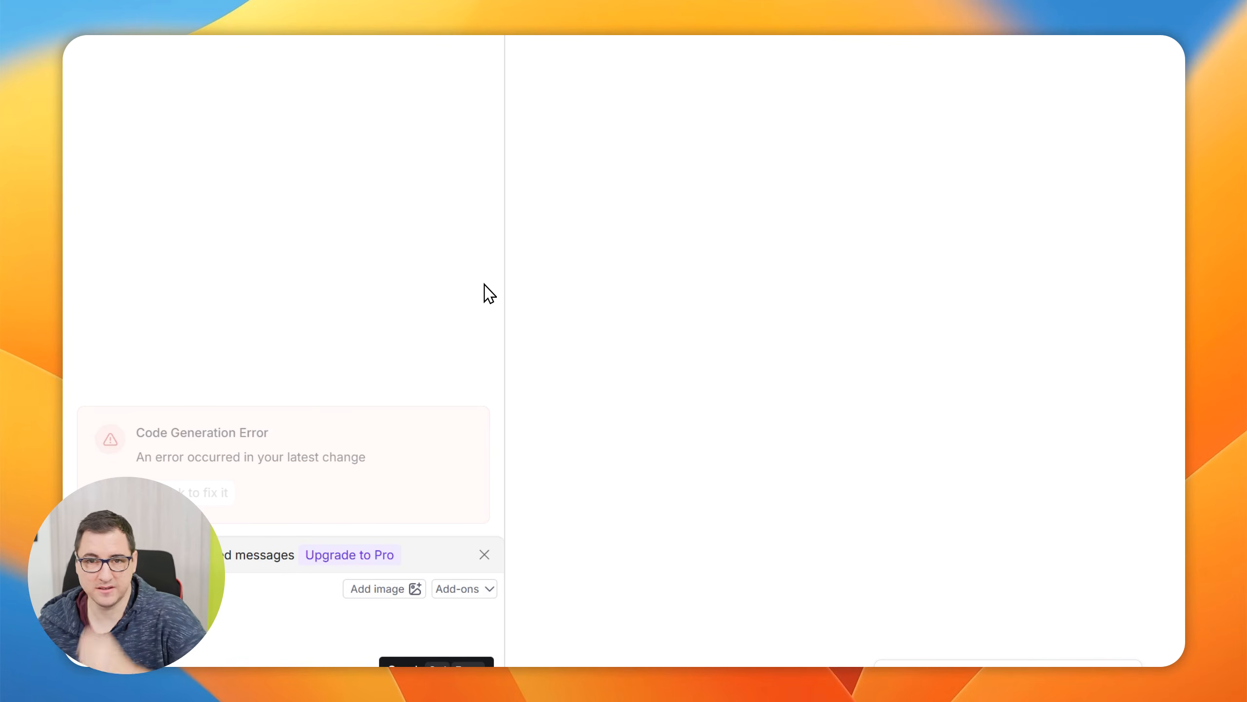
Look through the remixed project's list of pages and components and its page's Chat view
left_click(422, 56)
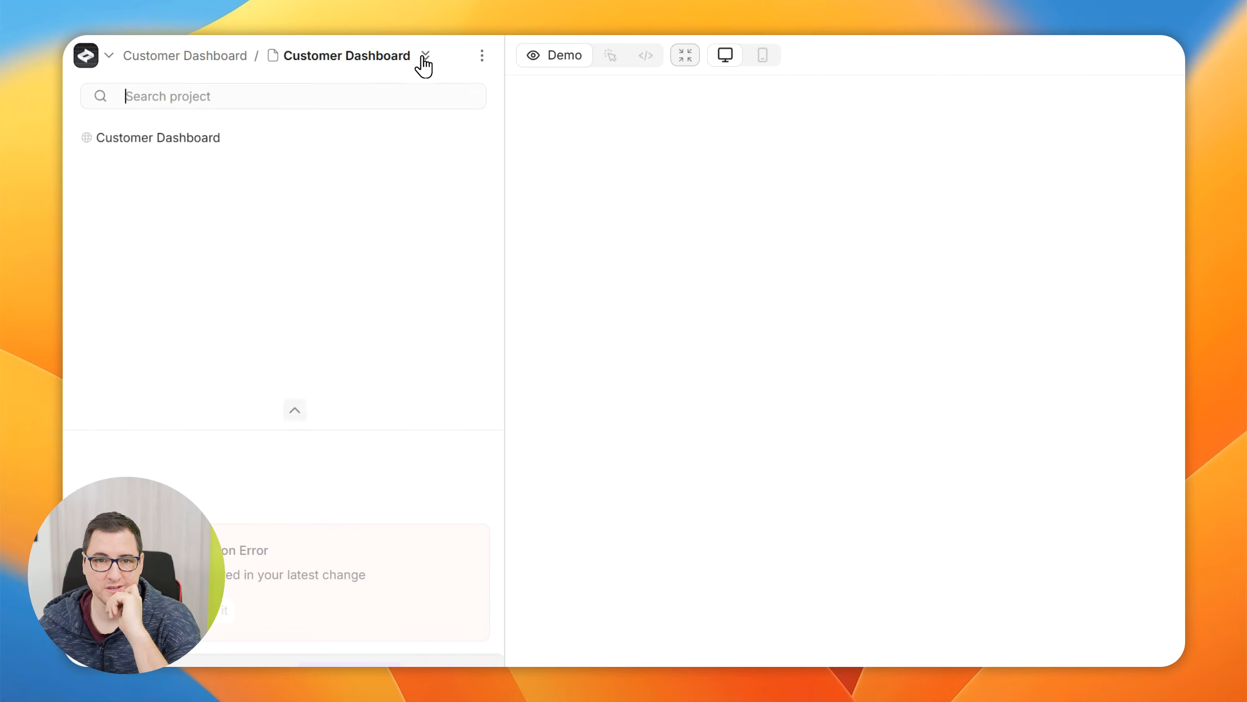
scroll(201, 196, "down", 1)
scroll(202, 201, "up", 1)
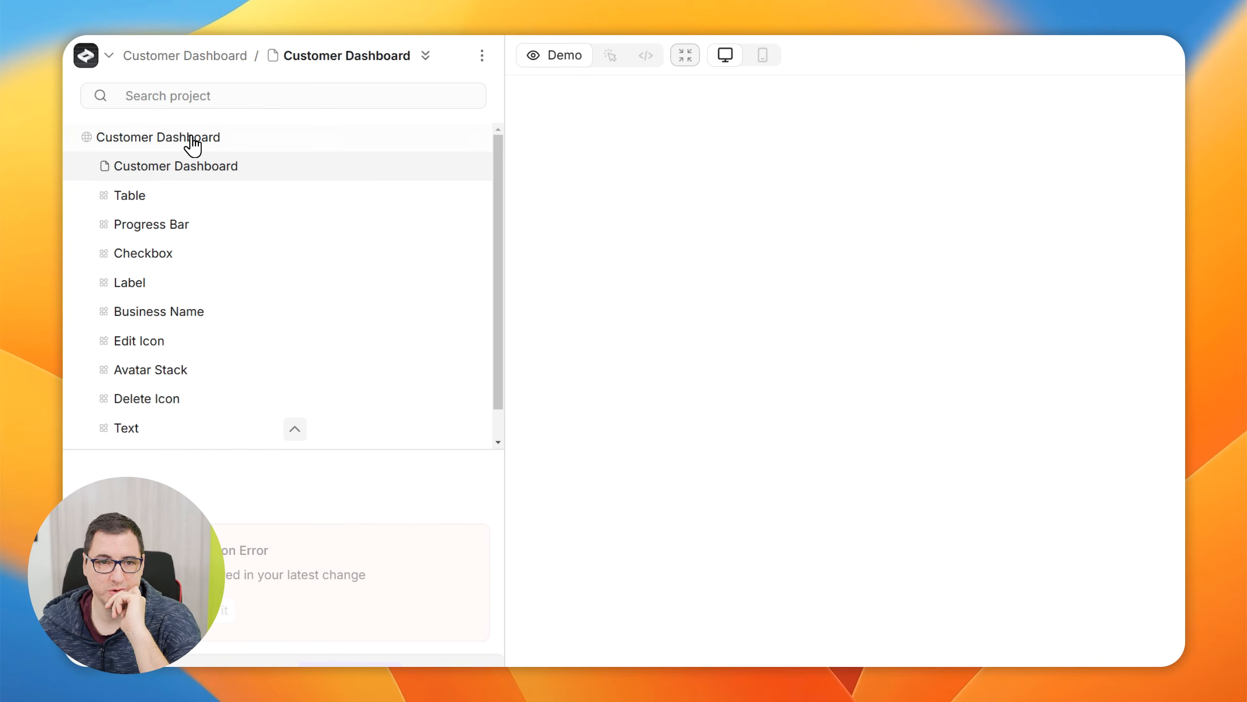
left_click(426, 56)
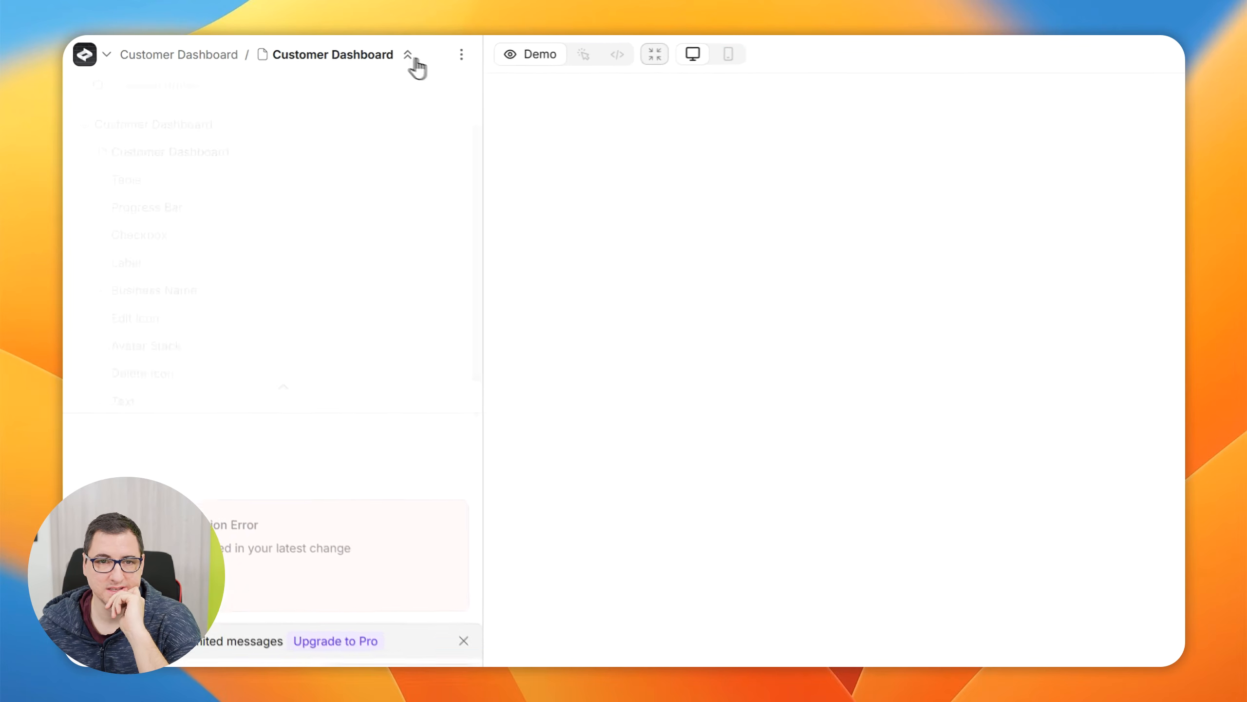
left_click(481, 58)
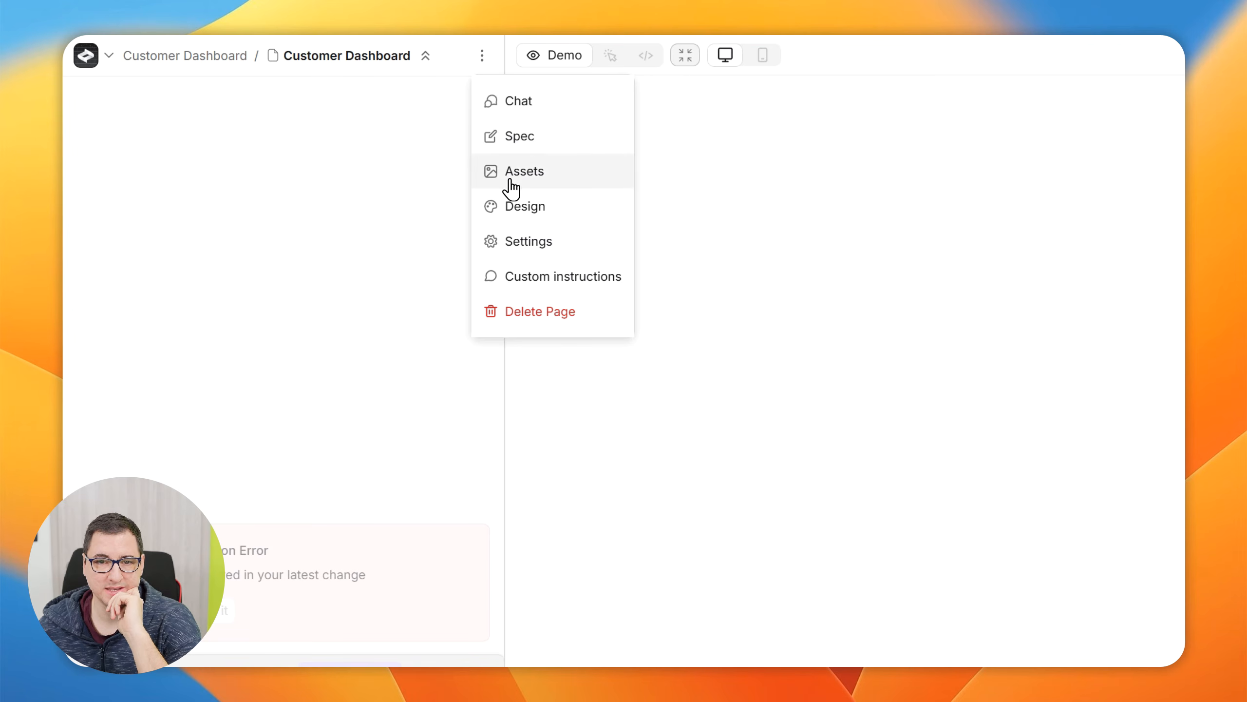
left_click(546, 104)
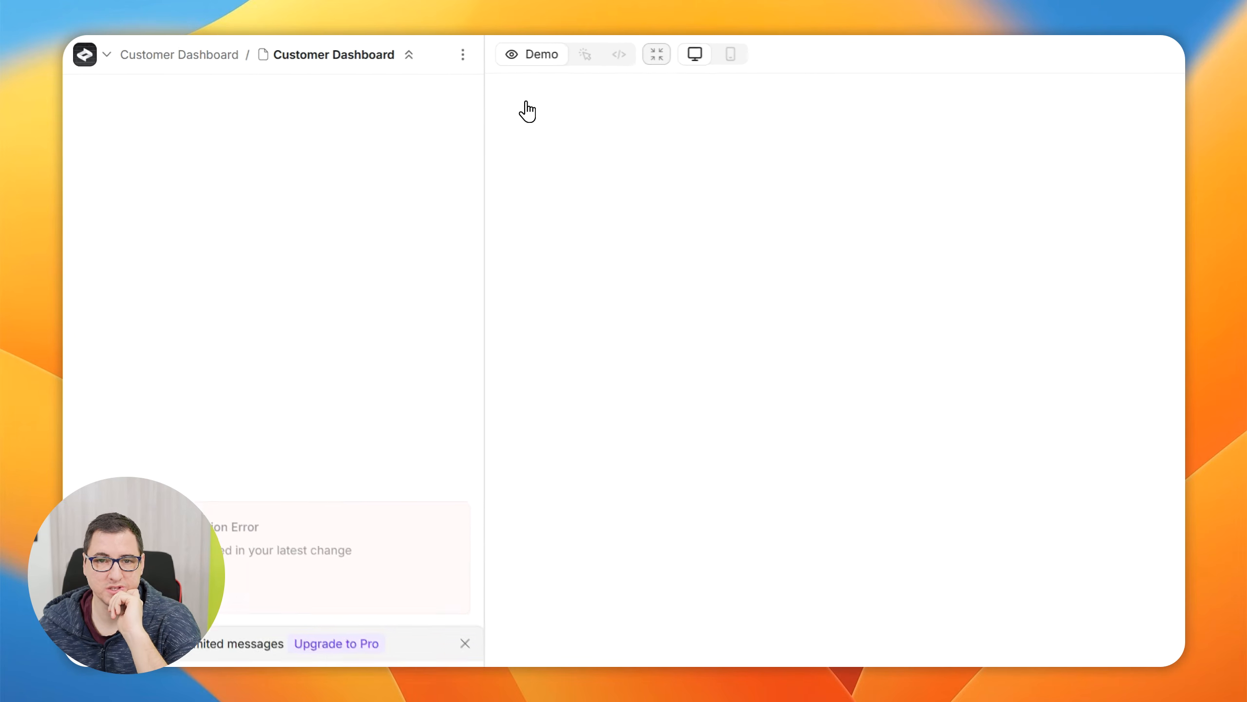
left_click(425, 55)
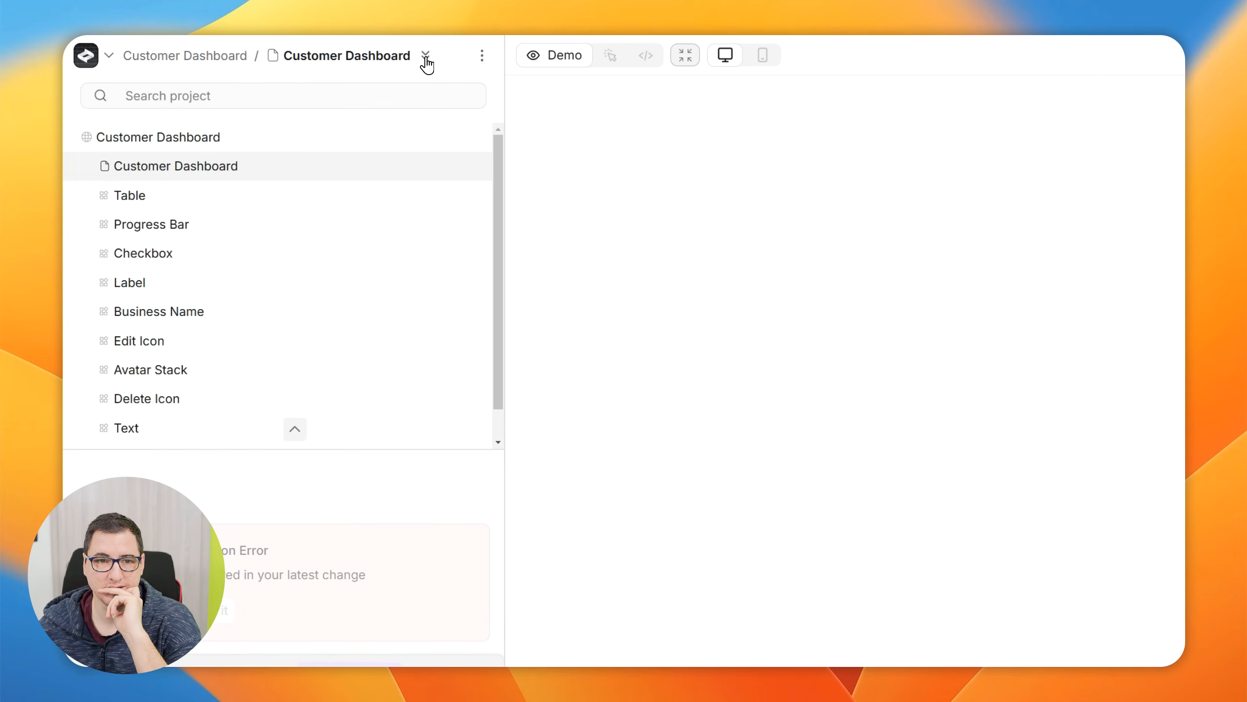
left_click(425, 56)
View the Customer Dashboard page's Spec editor and its Assets upload view
left_click(483, 55)
left_click(505, 135)
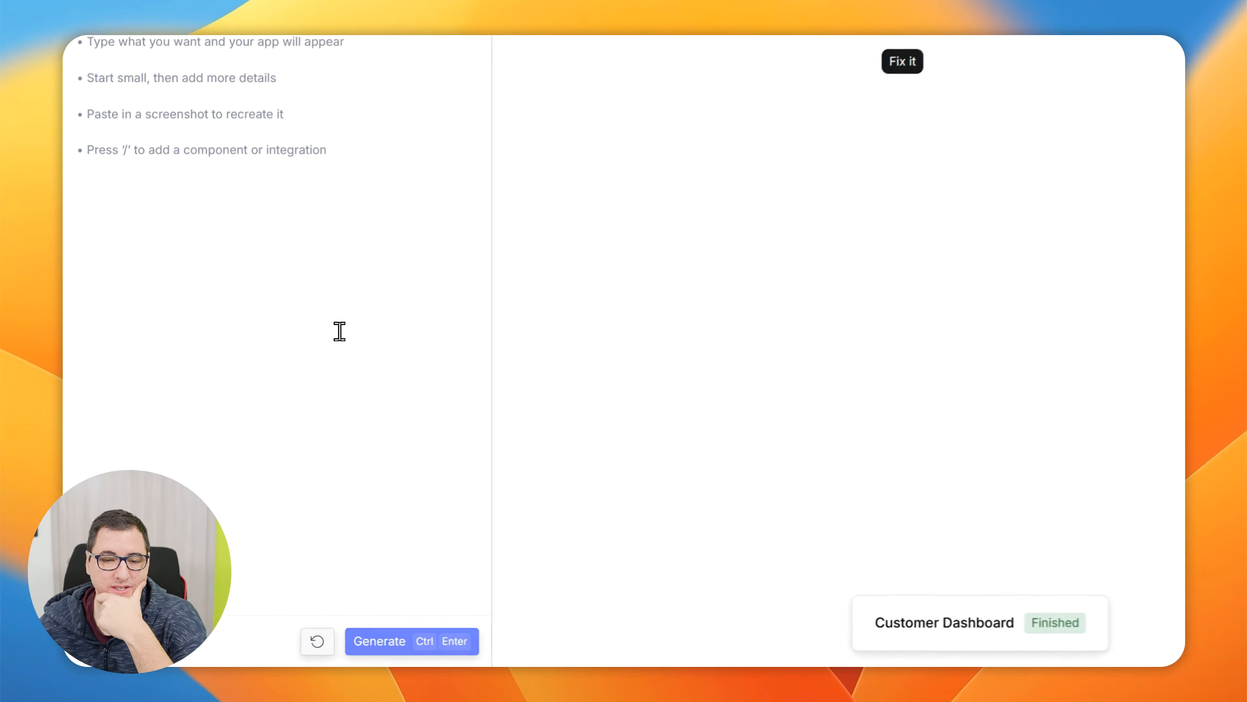
left_click(482, 56)
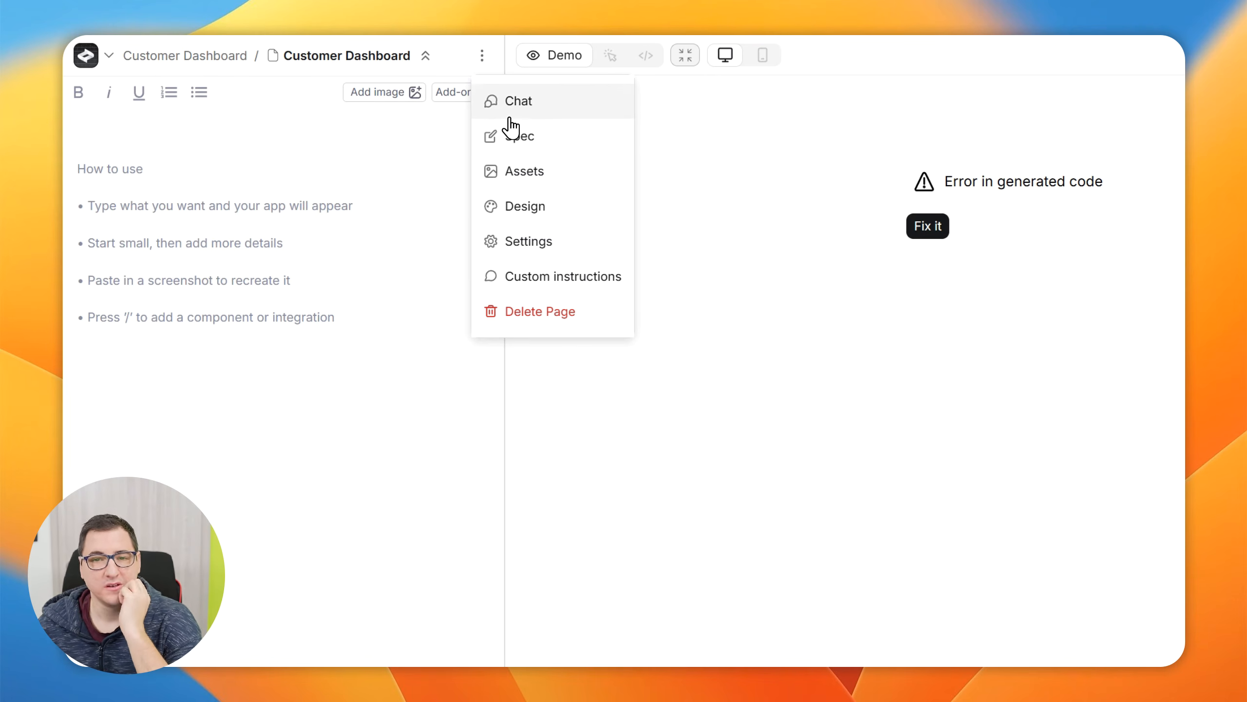
left_click(506, 171)
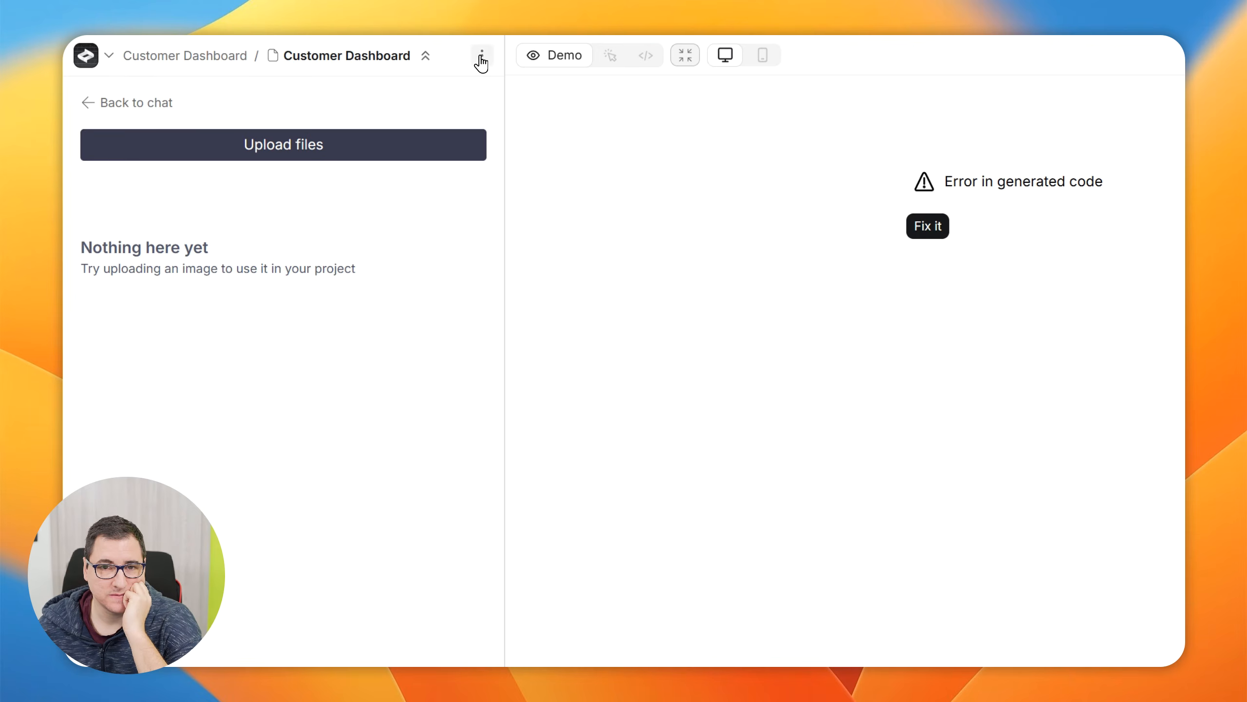
Open the page's Design view and read the Create Pro offer for pixel-perfect design
left_click(472, 55)
left_click(533, 211)
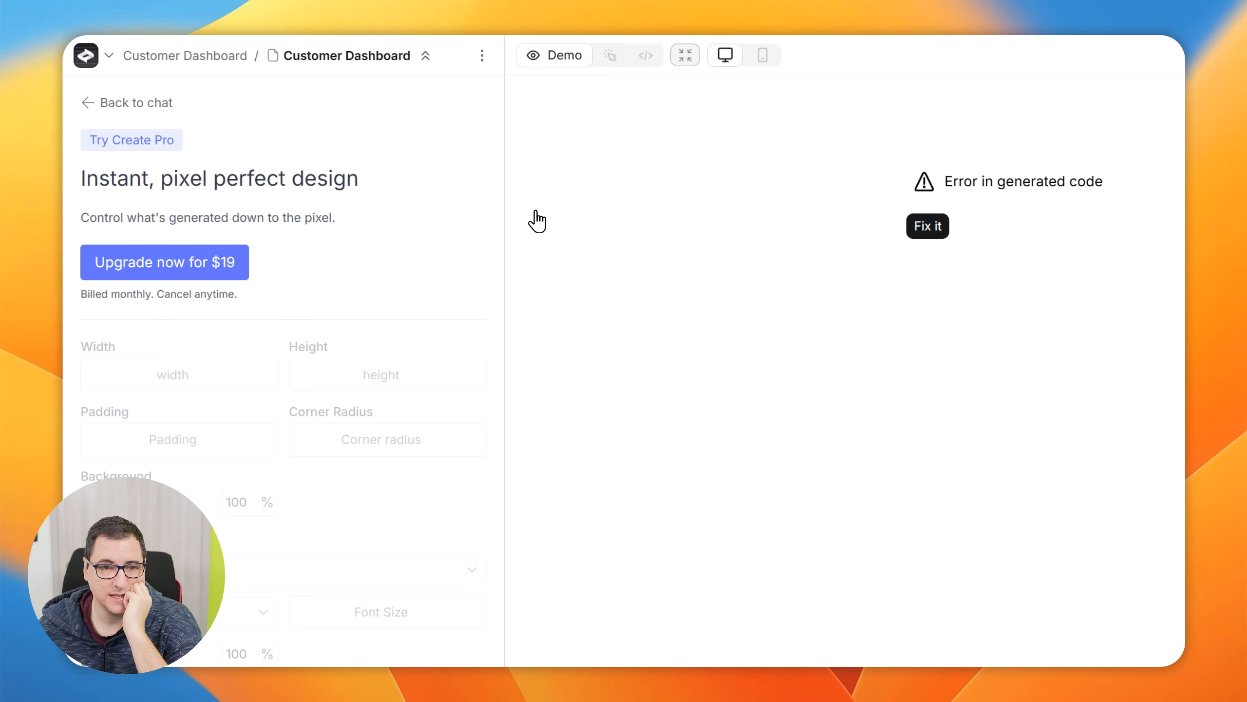
left_click_drag(83, 180, 377, 189)
left_click(373, 262)
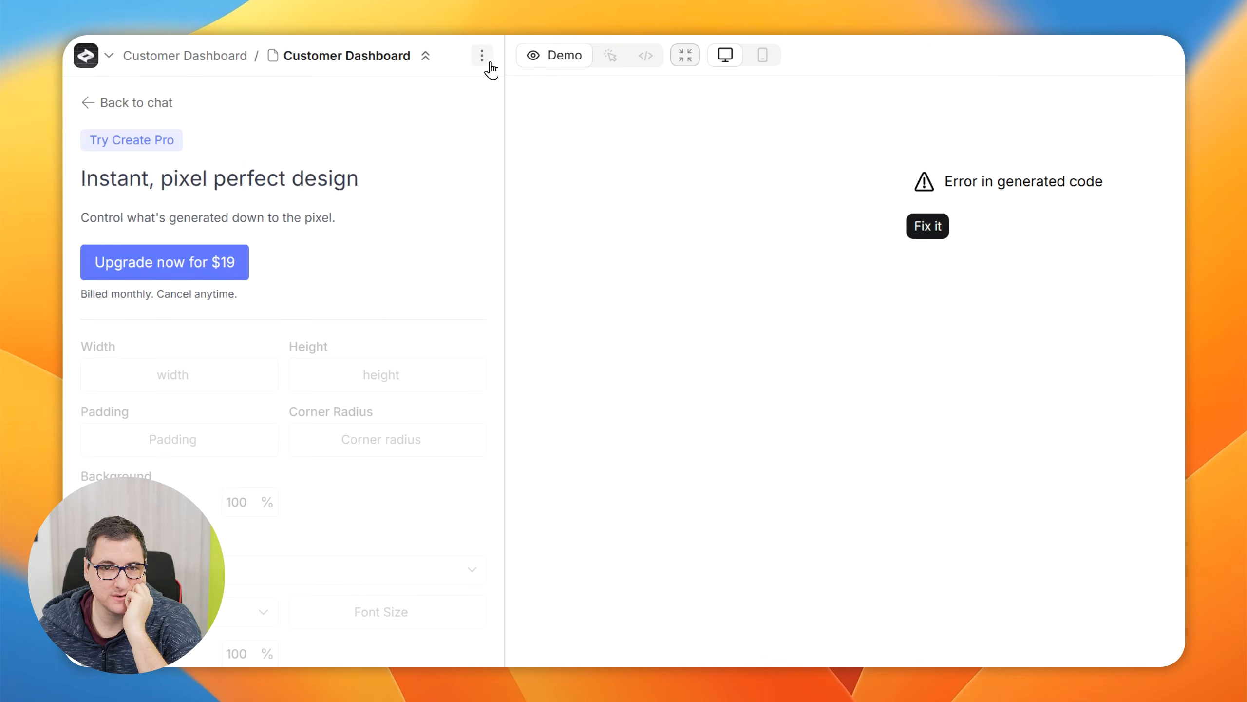
Examine the page's share settings, including the title, description, image upload and social previews
left_click(490, 64)
left_click(532, 240)
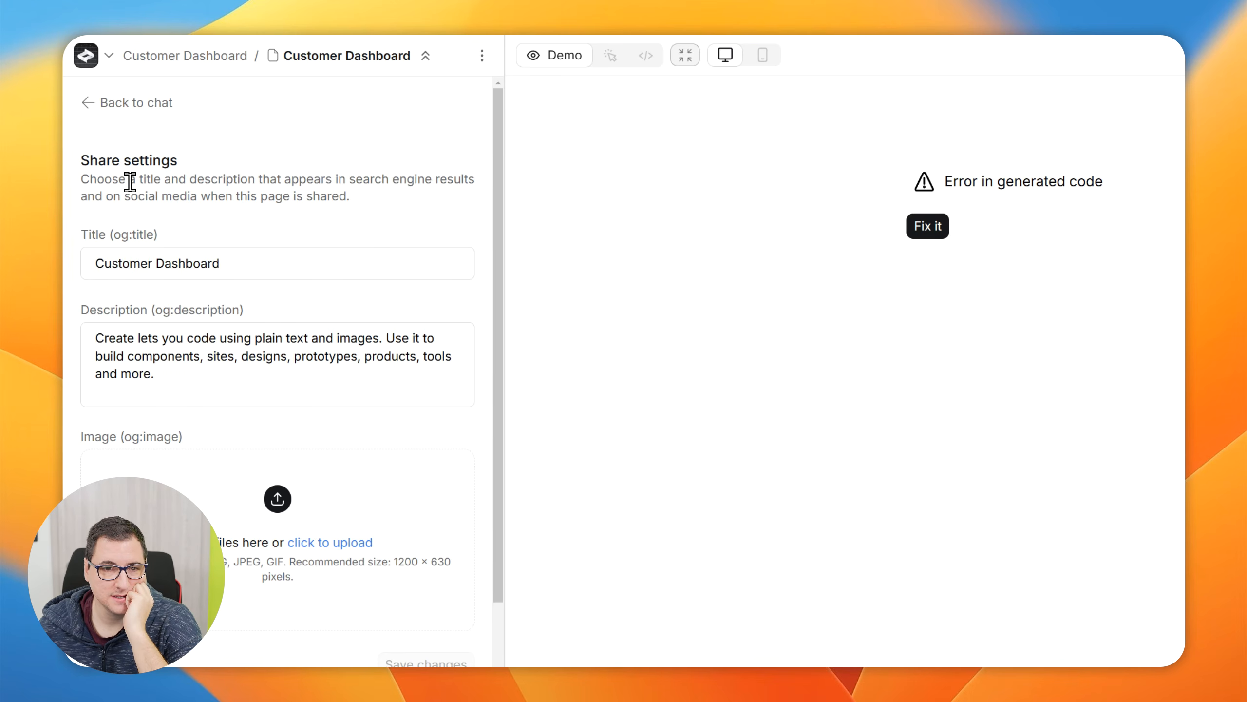
scroll(104, 344, "down", 3)
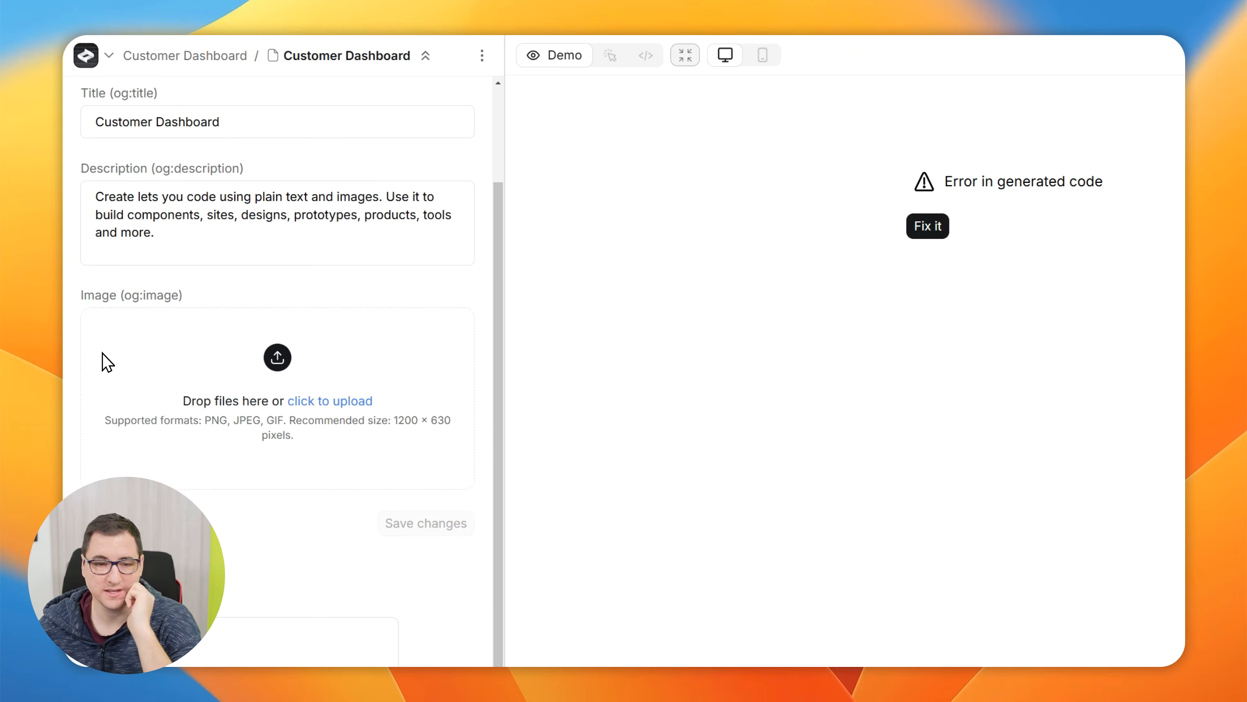
scroll(102, 353, "down", 1)
scroll(118, 335, "down", 2)
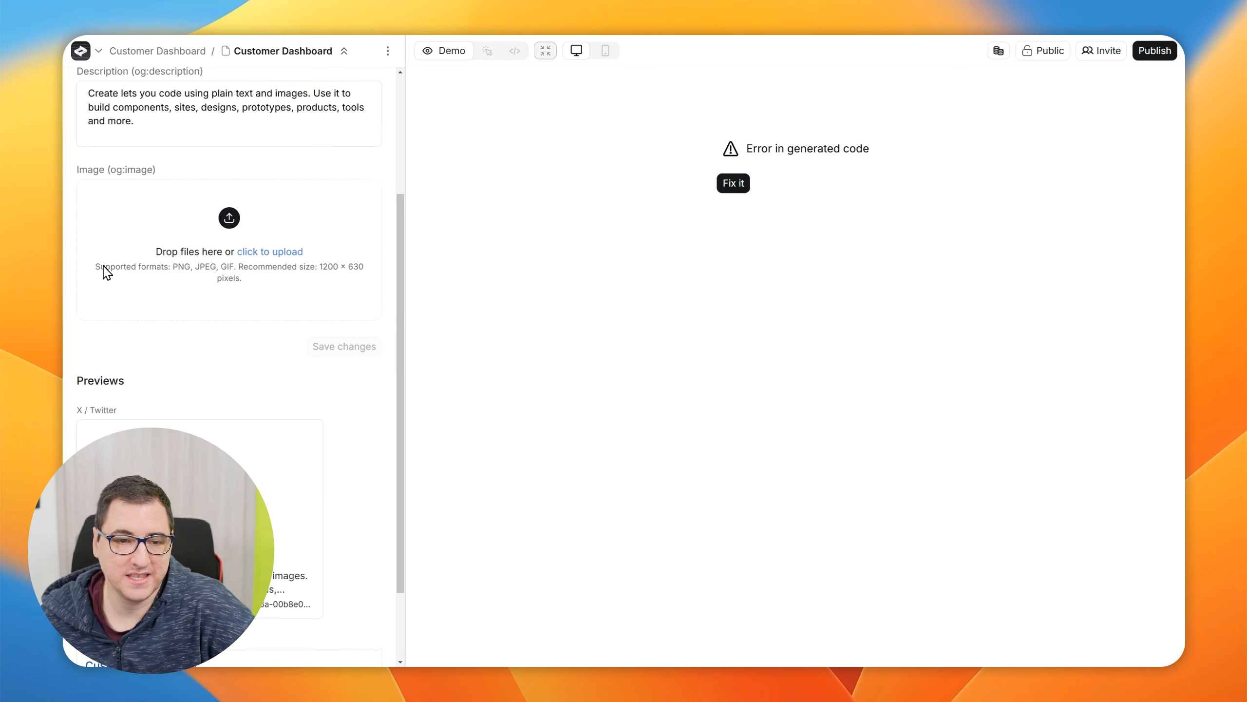
scroll(304, 255, "up", 5)
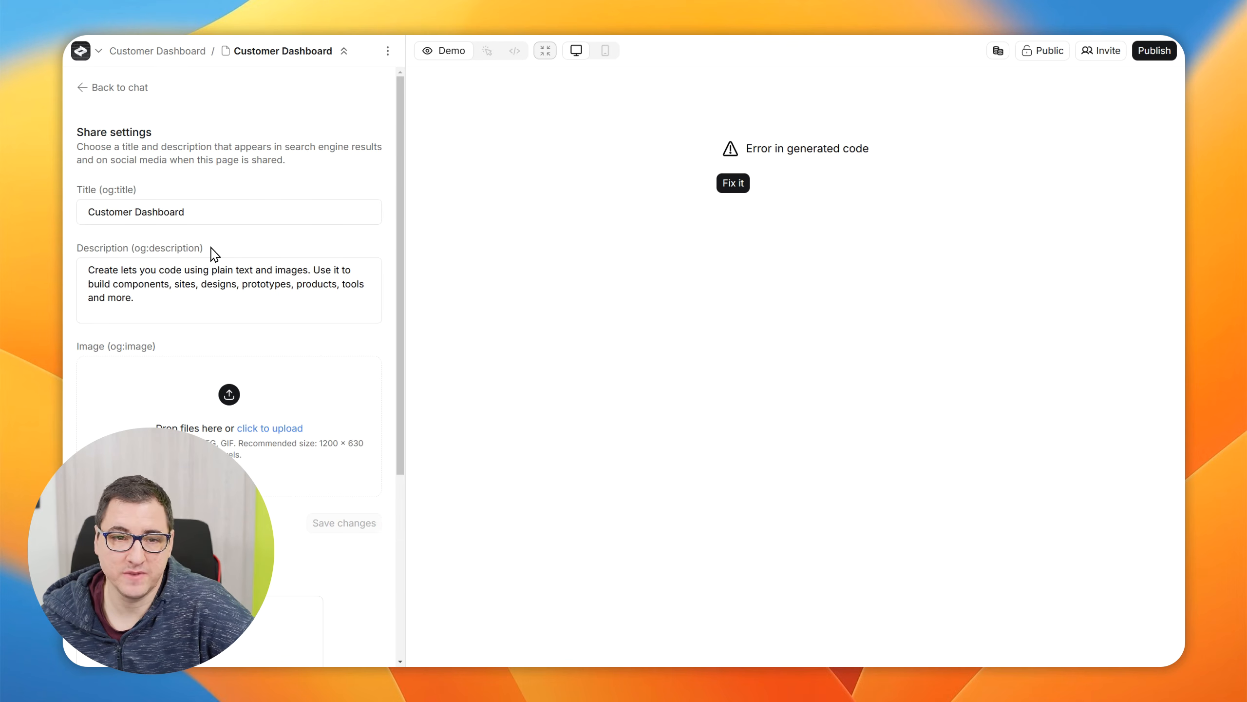
scroll(230, 219, "down", 5)
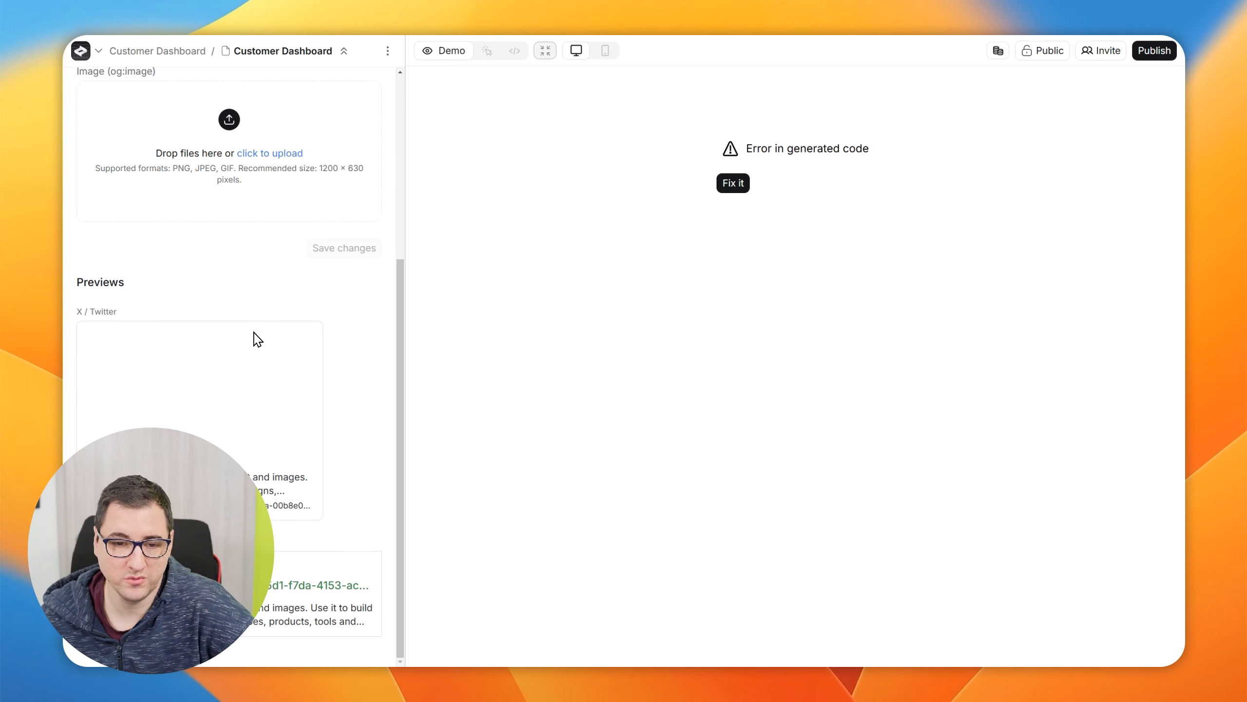
scroll(231, 431, "up", 5)
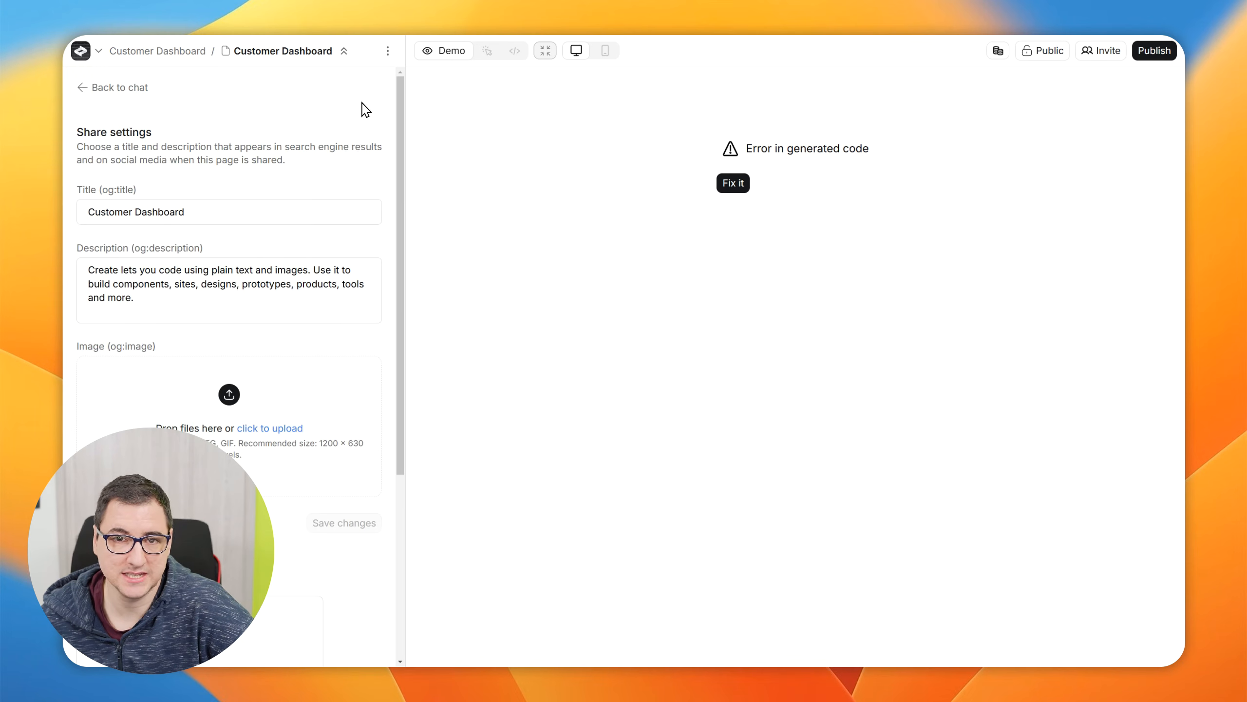
Open the Customer Dashboard page's Custom instructions view from its Settings view
left_click(388, 50)
left_click(414, 196)
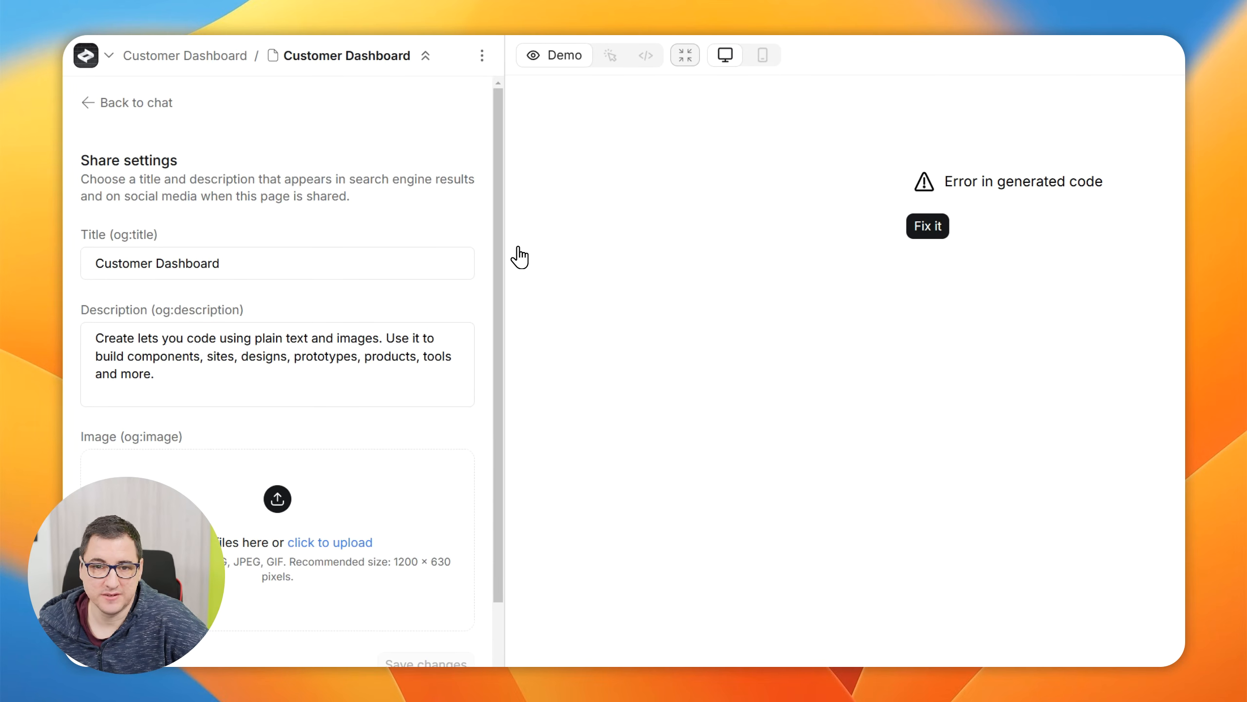
left_click(483, 63)
left_click(565, 277)
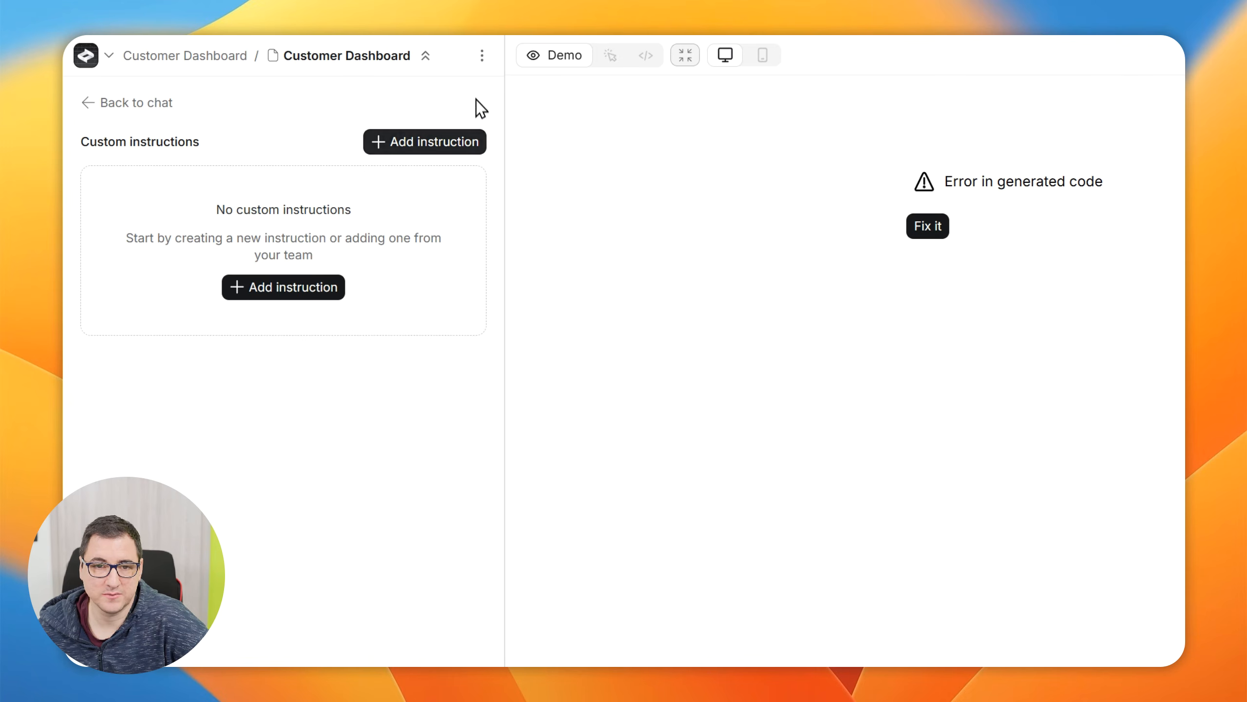
Leave the Custom instructions view and return to the My Team projects dashboard
left_click(483, 58)
left_click(405, 81)
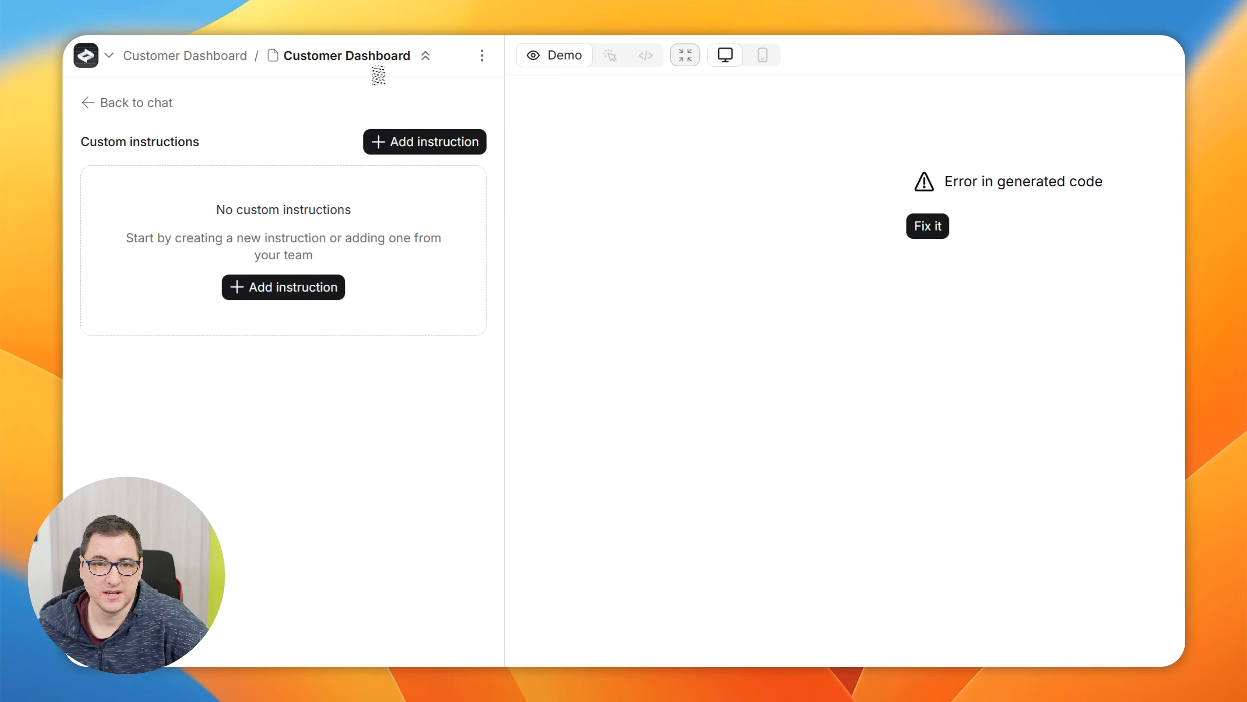
left_click(482, 56)
left_click(512, 102)
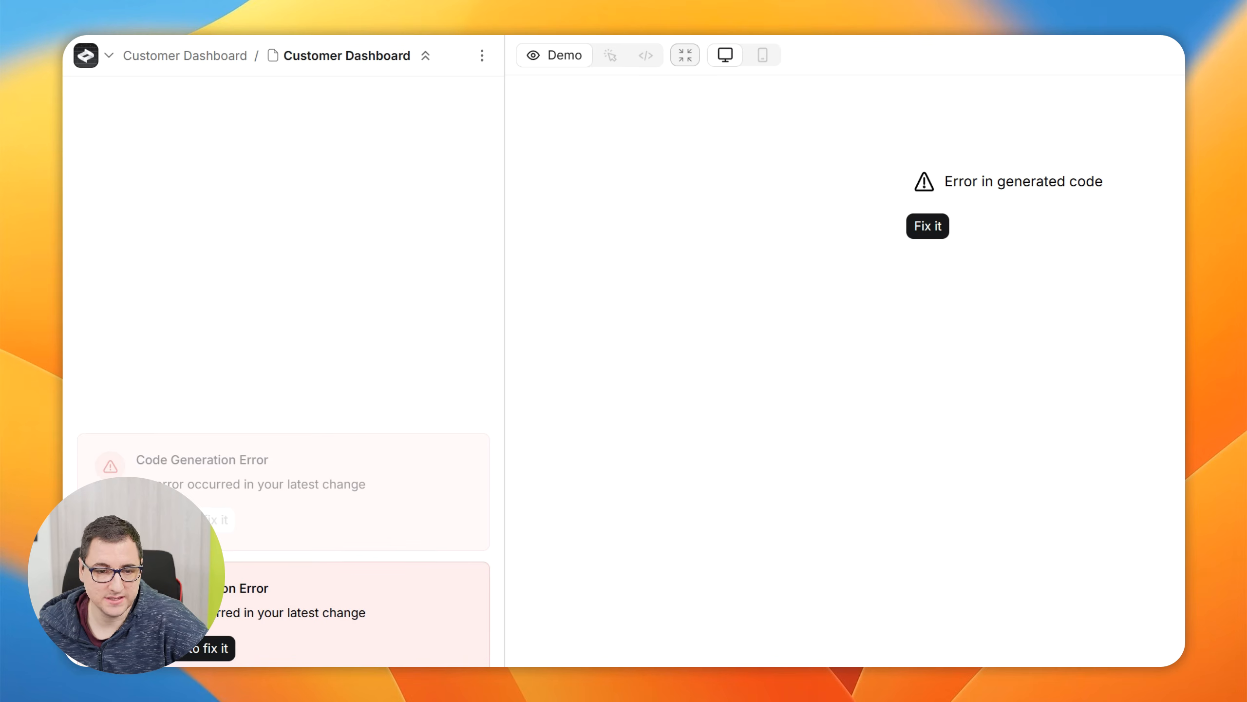
left_click(109, 63)
left_click(106, 97)
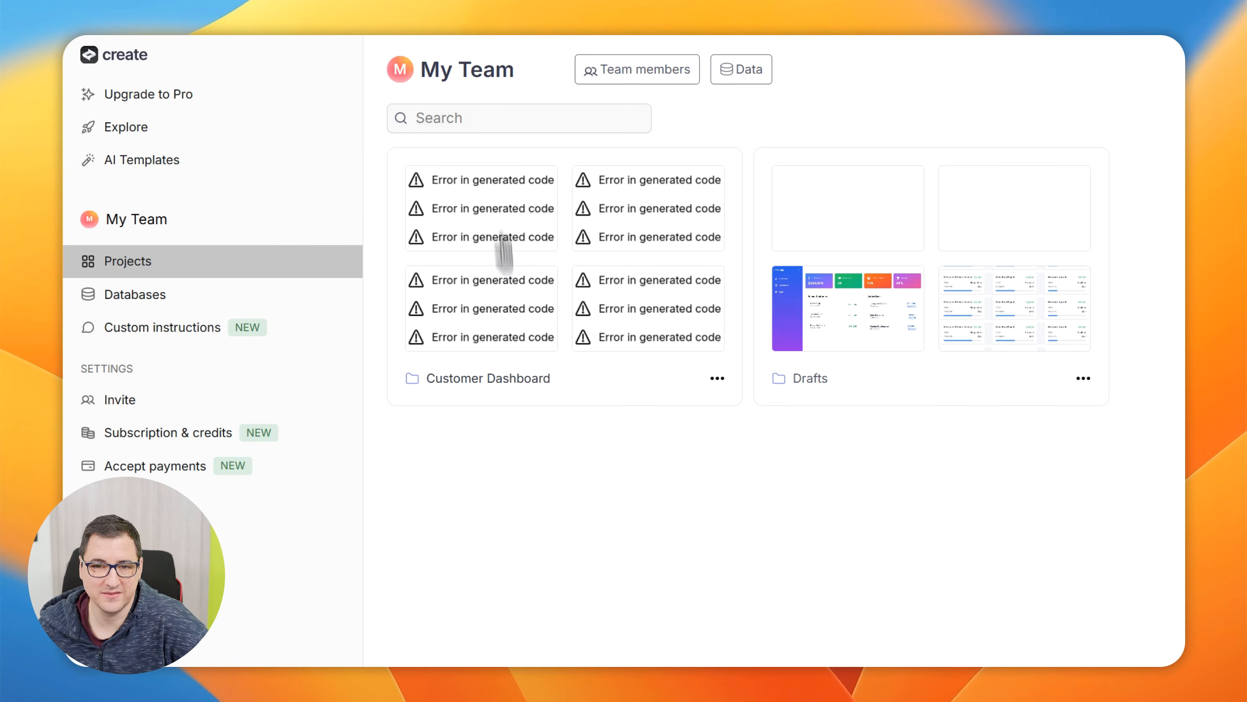
Browse the community apps in Explore and remix the Twitter-like UI Web Service
left_click(125, 111)
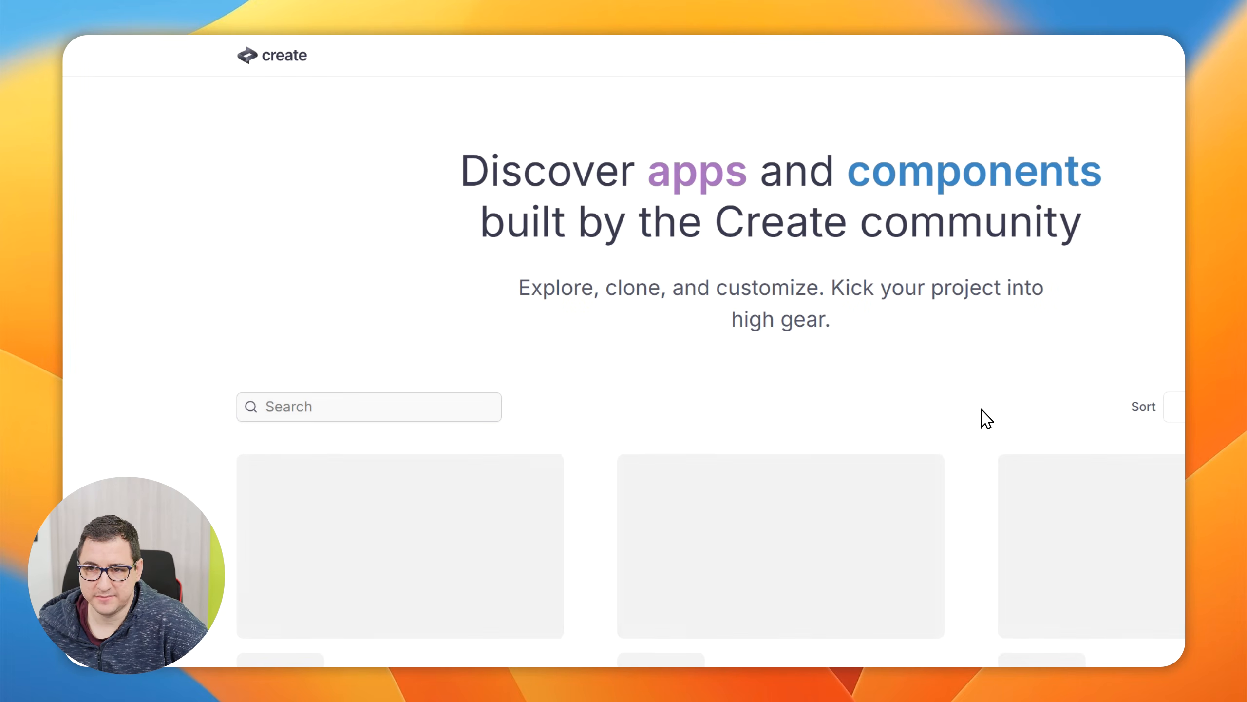
scroll(975, 423, "down", 10)
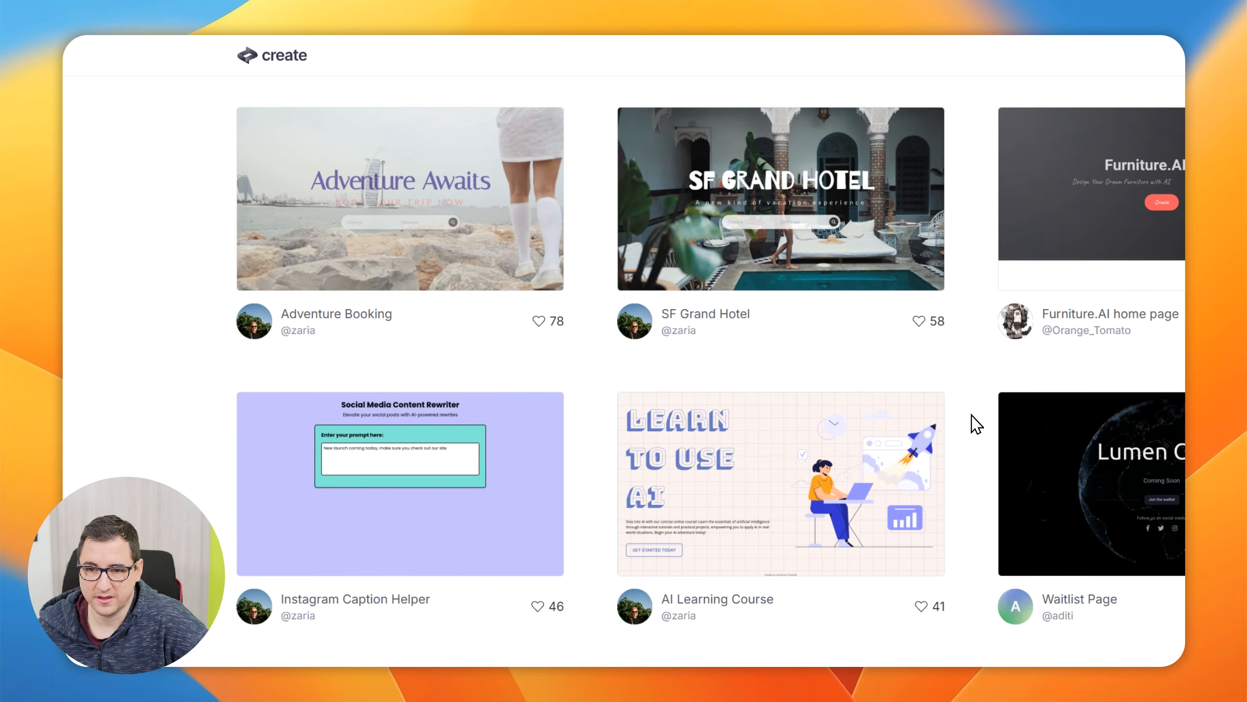
scroll(976, 422, "down", 10)
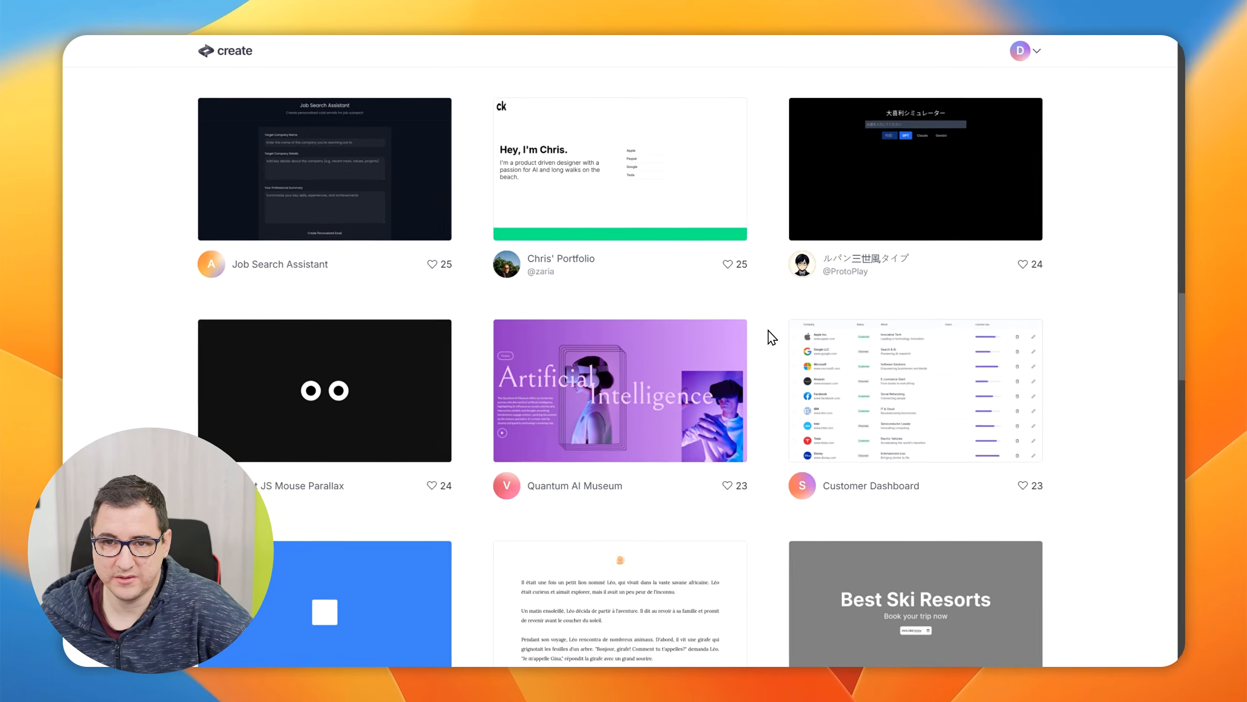
scroll(772, 337, "down", 8)
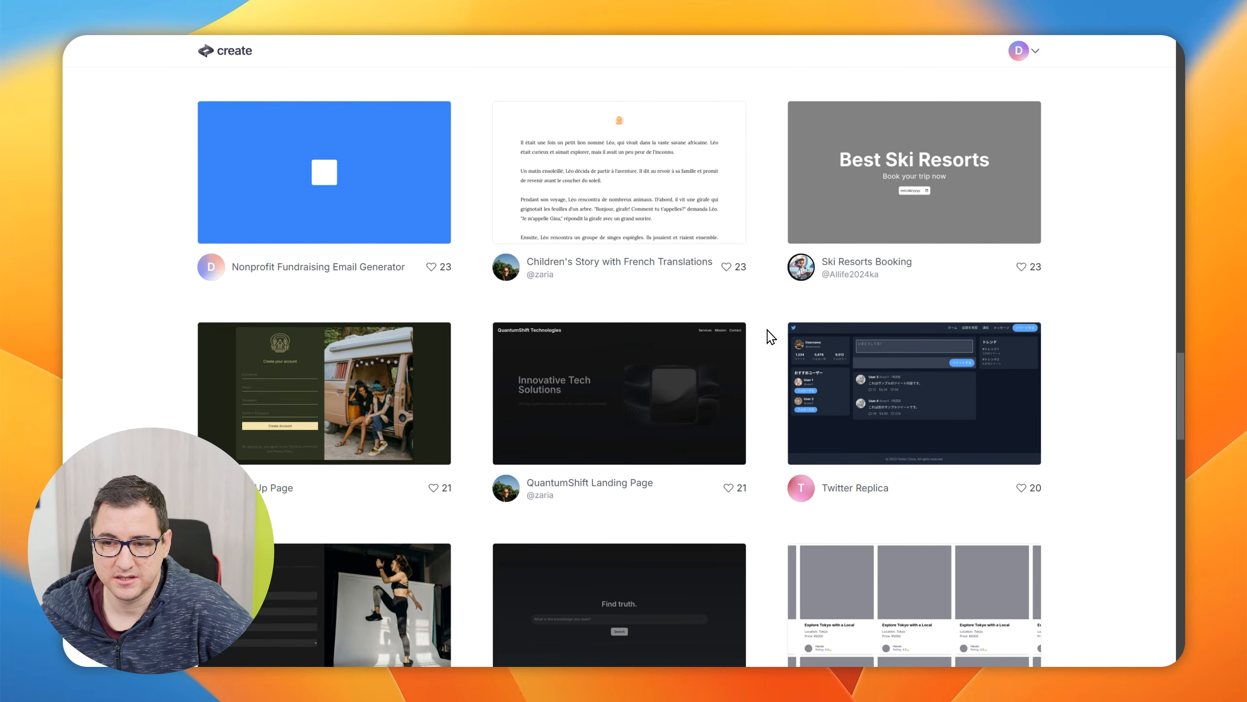
scroll(772, 337, "down", 7)
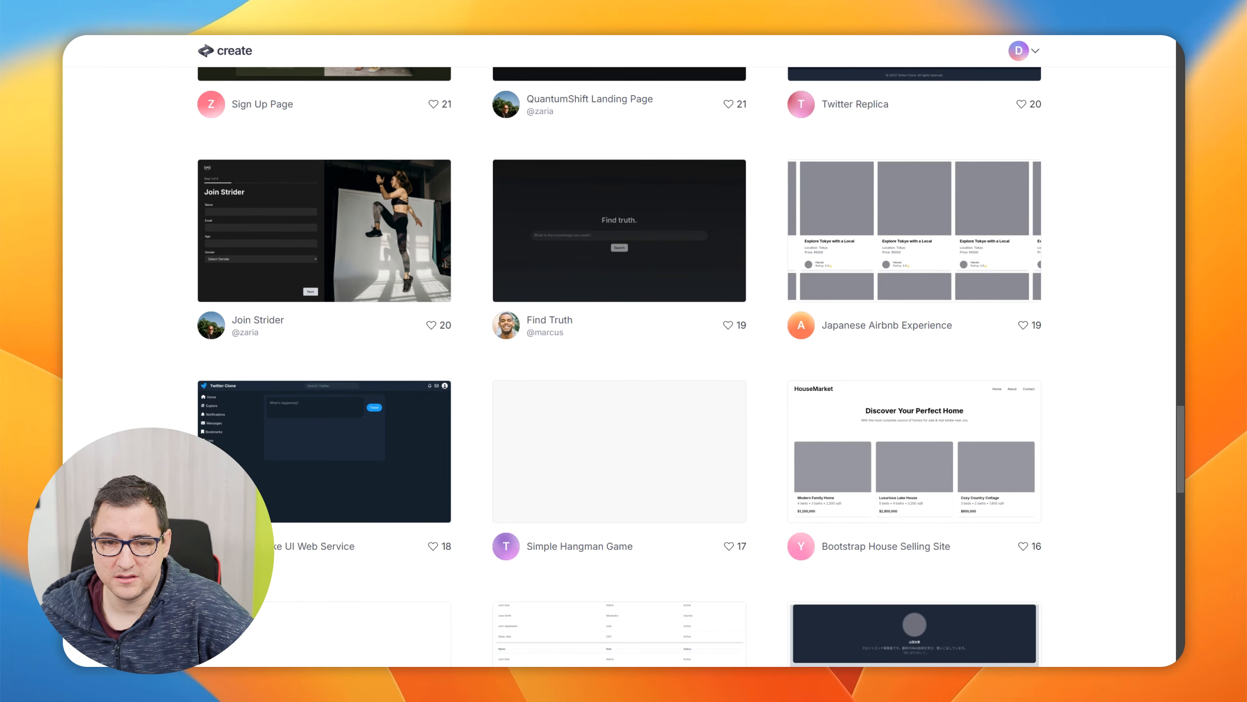
scroll(362, 446, "down", 5)
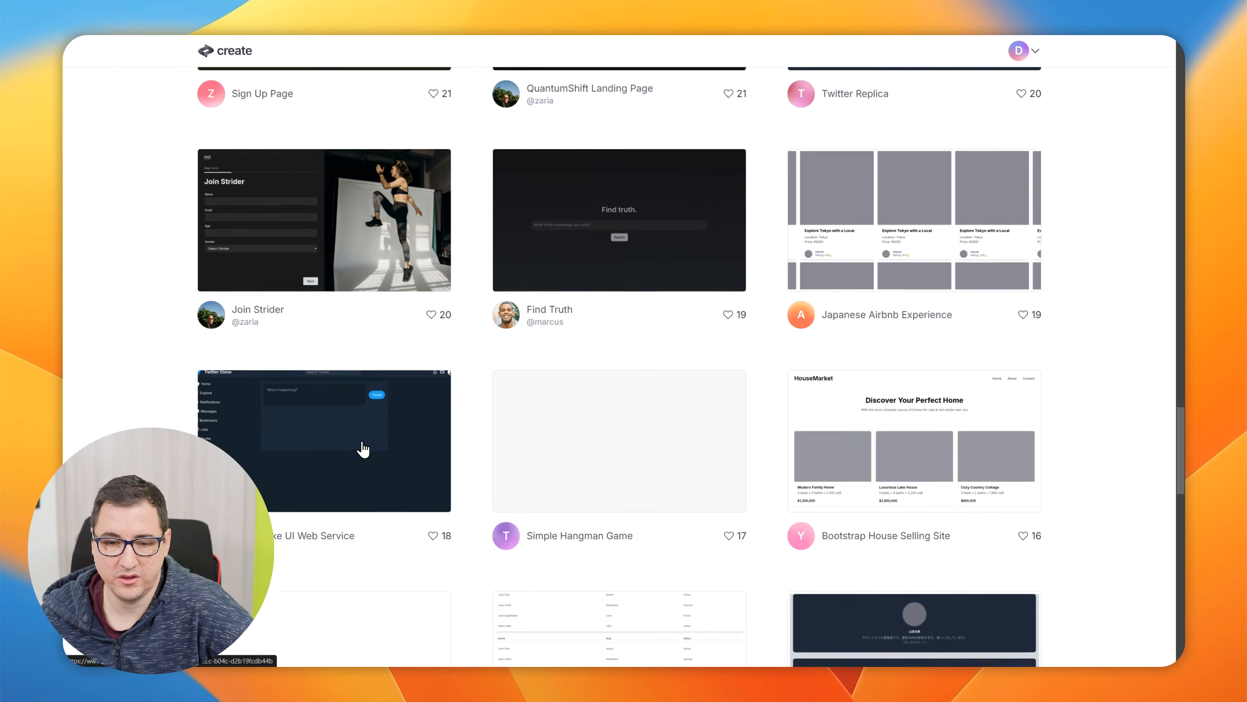
scroll(363, 448, "down", 6)
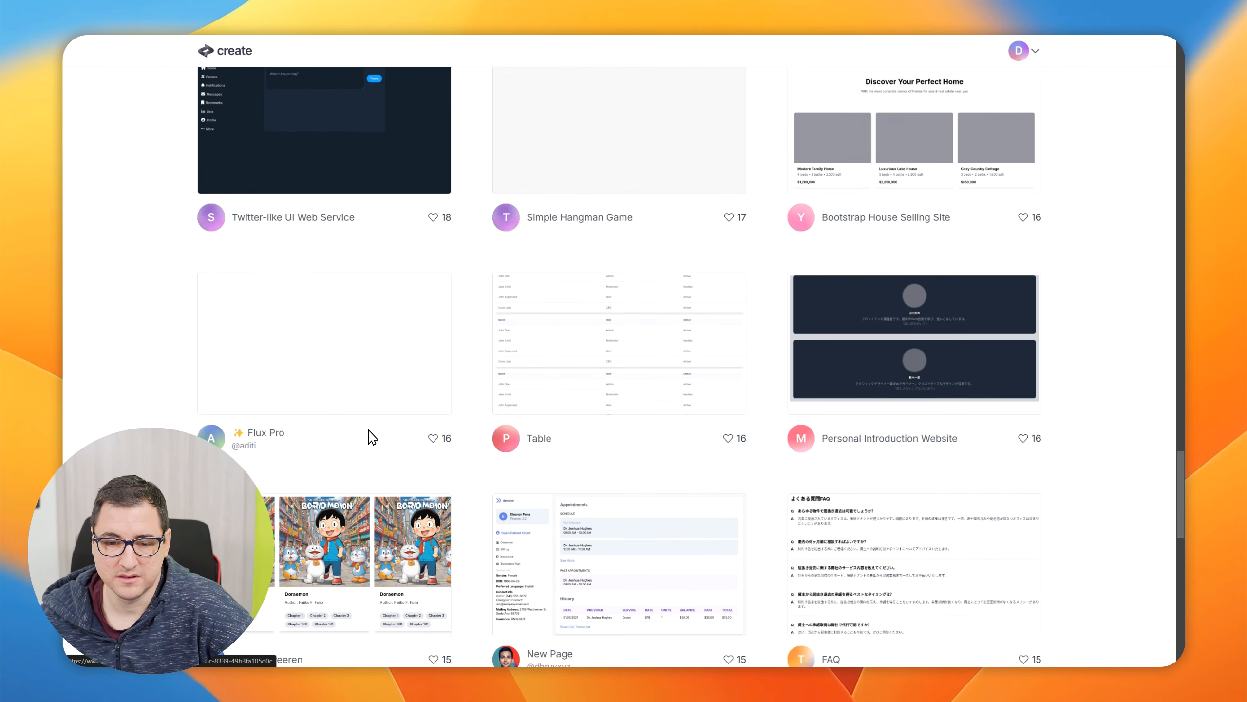
scroll(234, 390, "up", 10)
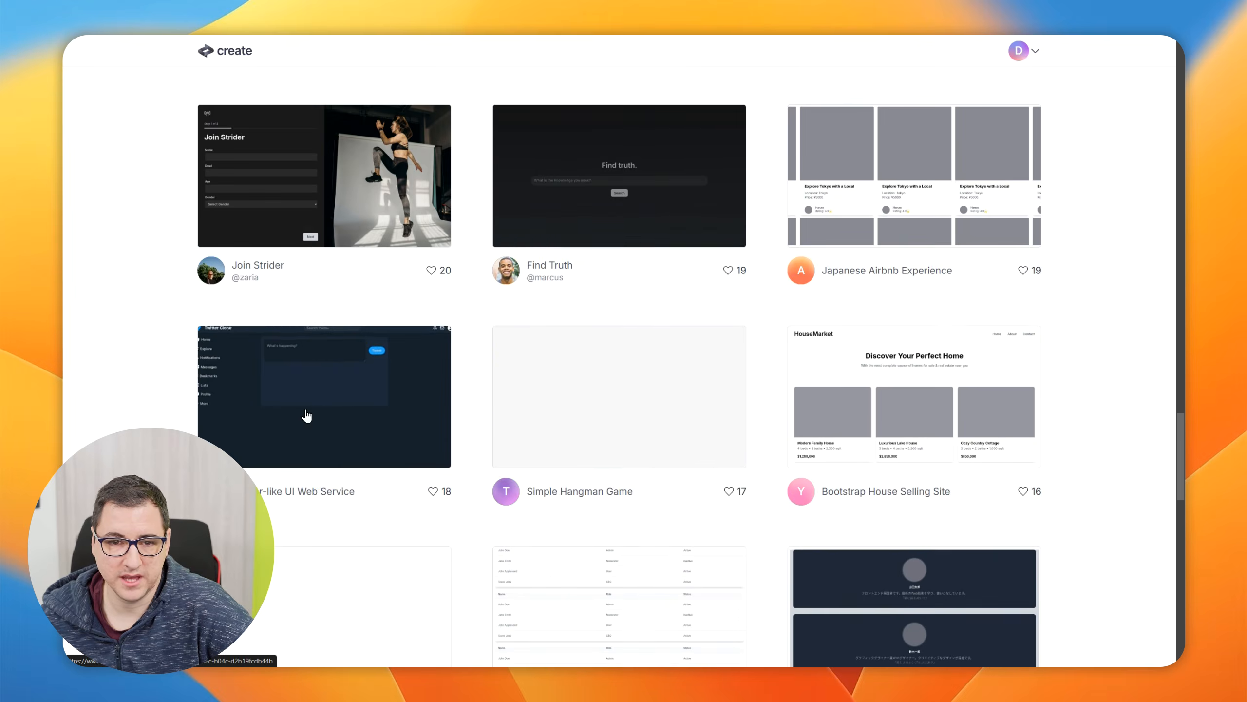
left_click(337, 500)
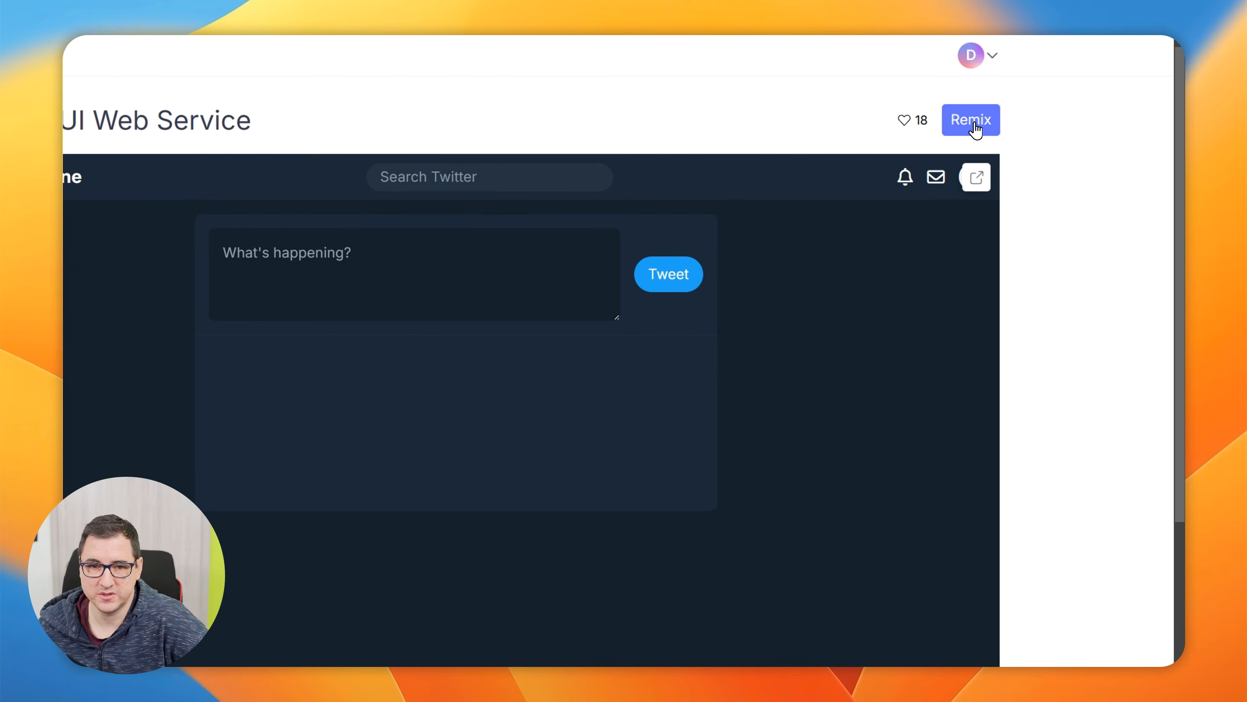
left_click(976, 124)
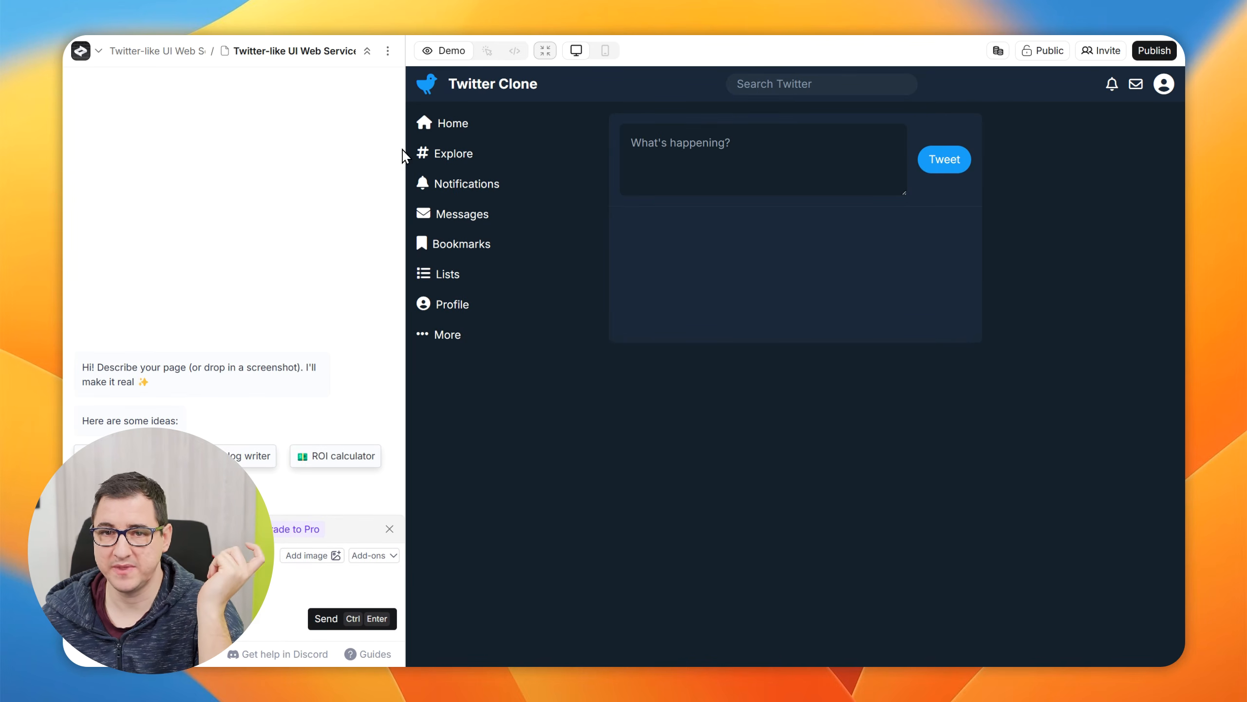
View the remixed project's page list, collapse it, and check the Twitter Clone's navigation entries from Notifications to More
left_click(367, 50)
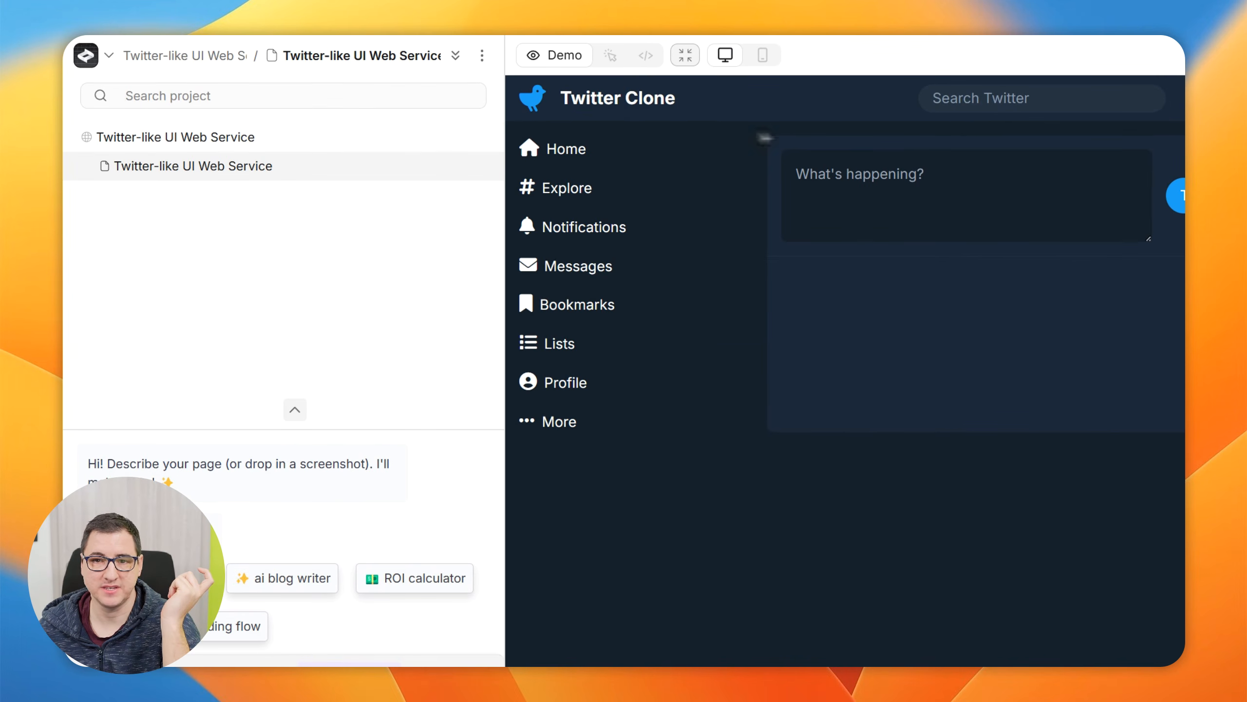
left_click(456, 54)
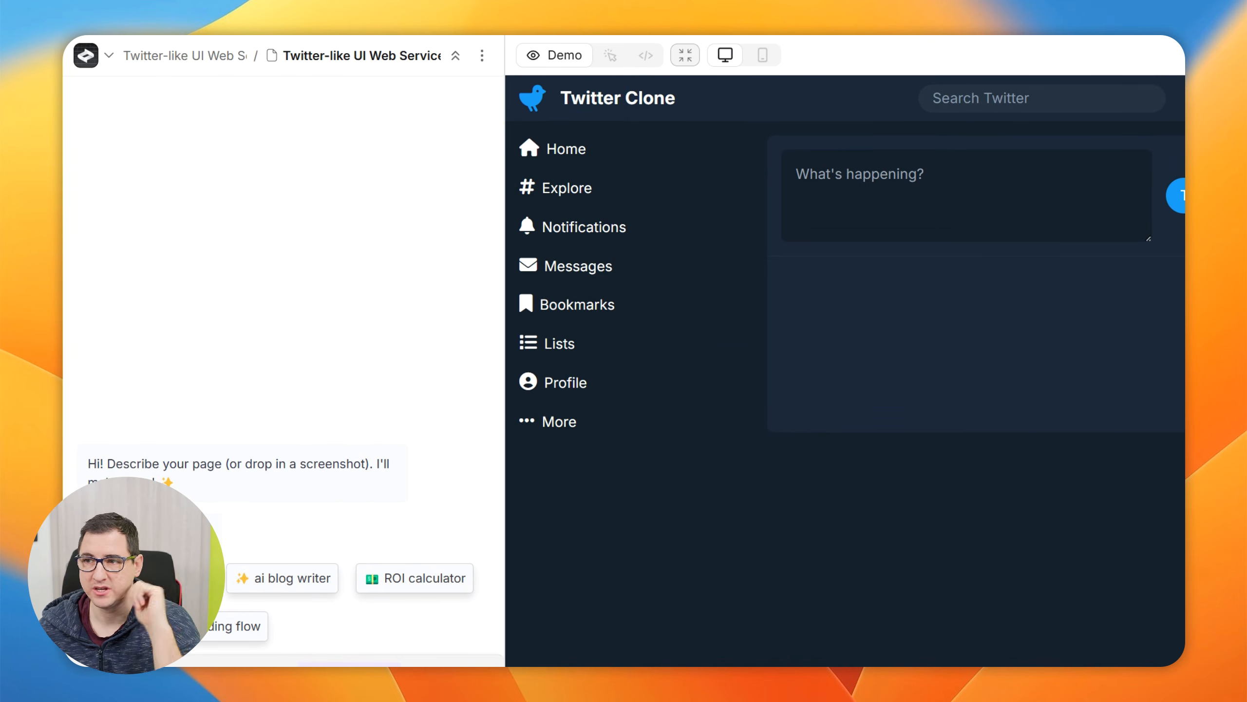
left_click_drag(555, 227, 582, 454)
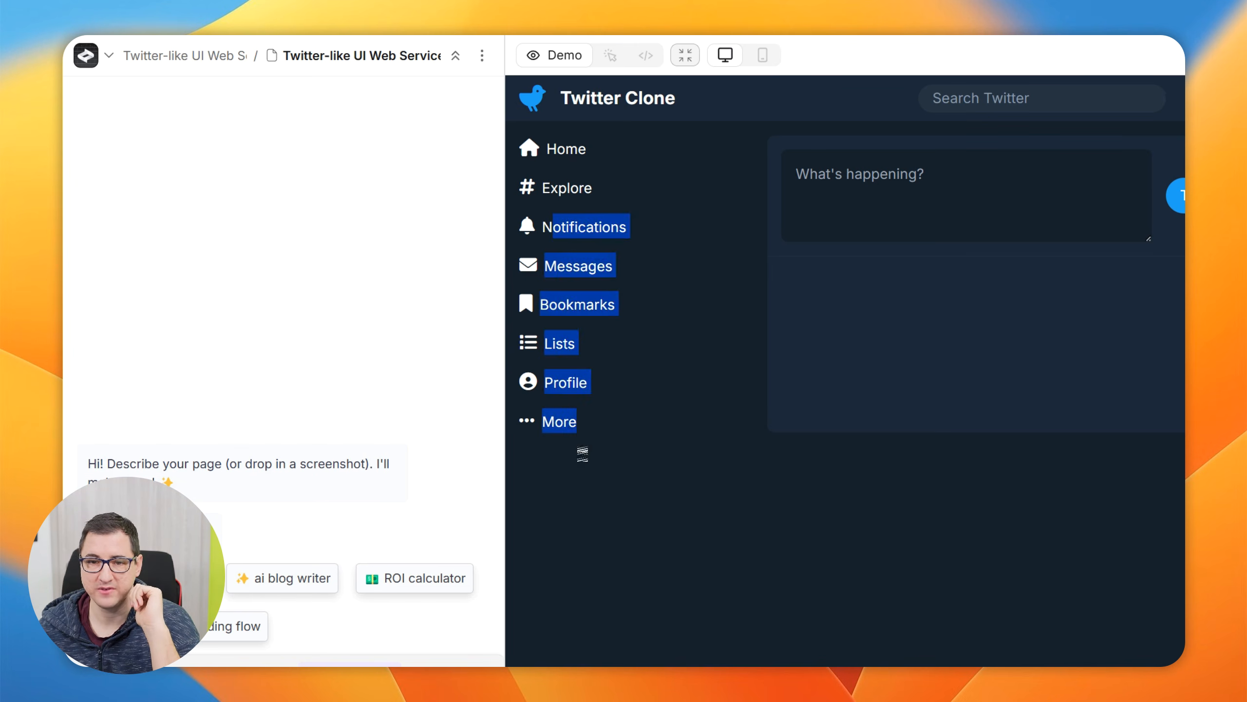
left_click(707, 416)
Post the test tweet "jdjkj" in the Twitter Clone demo and select its text in the feed
left_click(990, 183)
type("j")
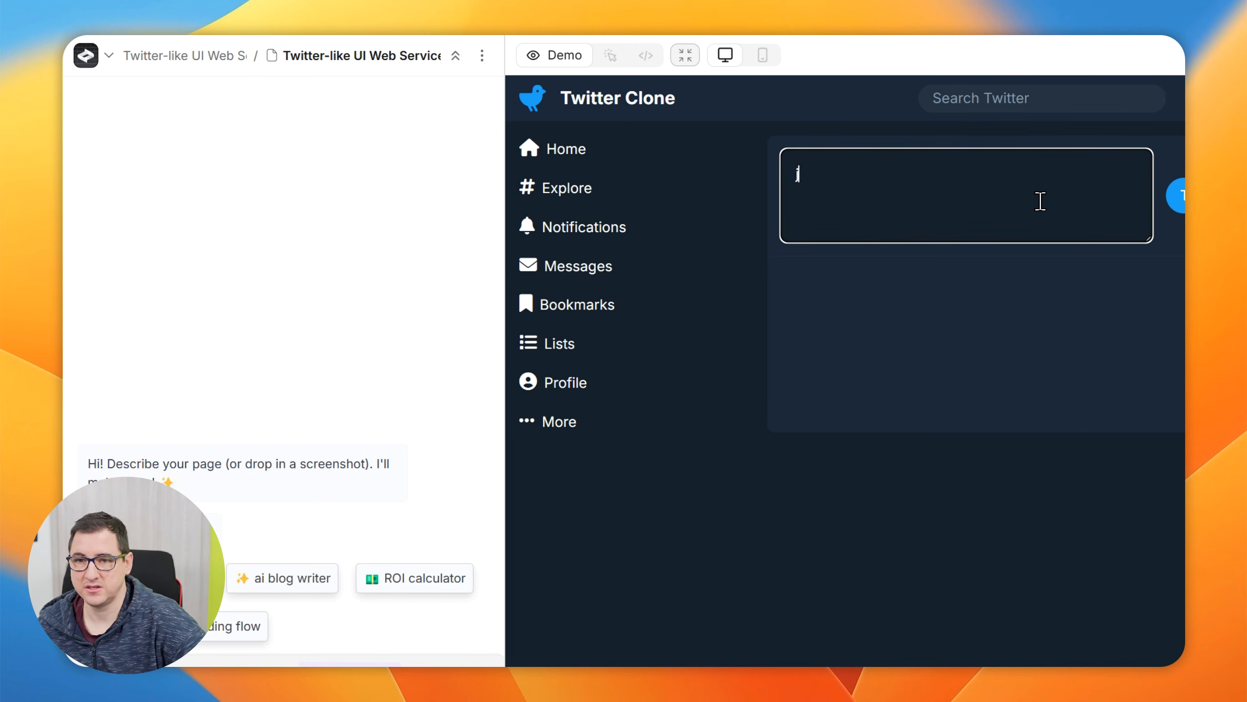
type("djkj")
left_click(1177, 196)
double_click(817, 297)
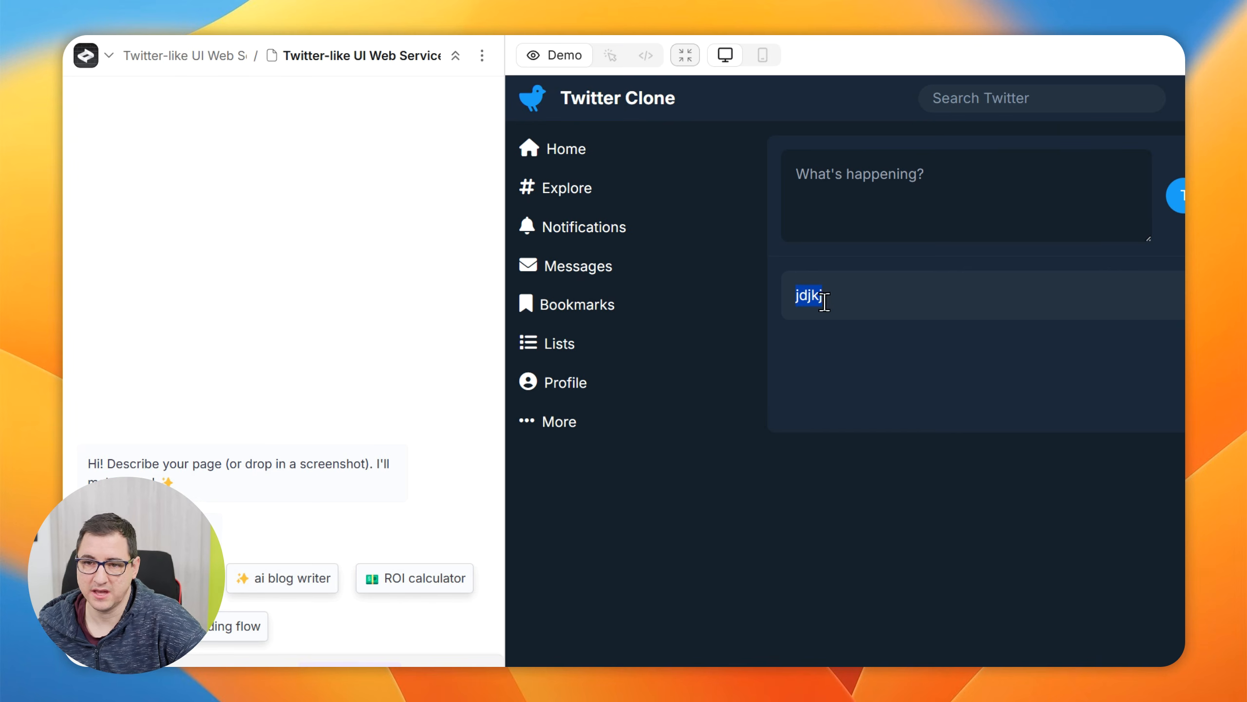
Try out the Twitter Clone's search field with "fhdh" and clear the entry
left_click(1069, 103)
type("fhdh")
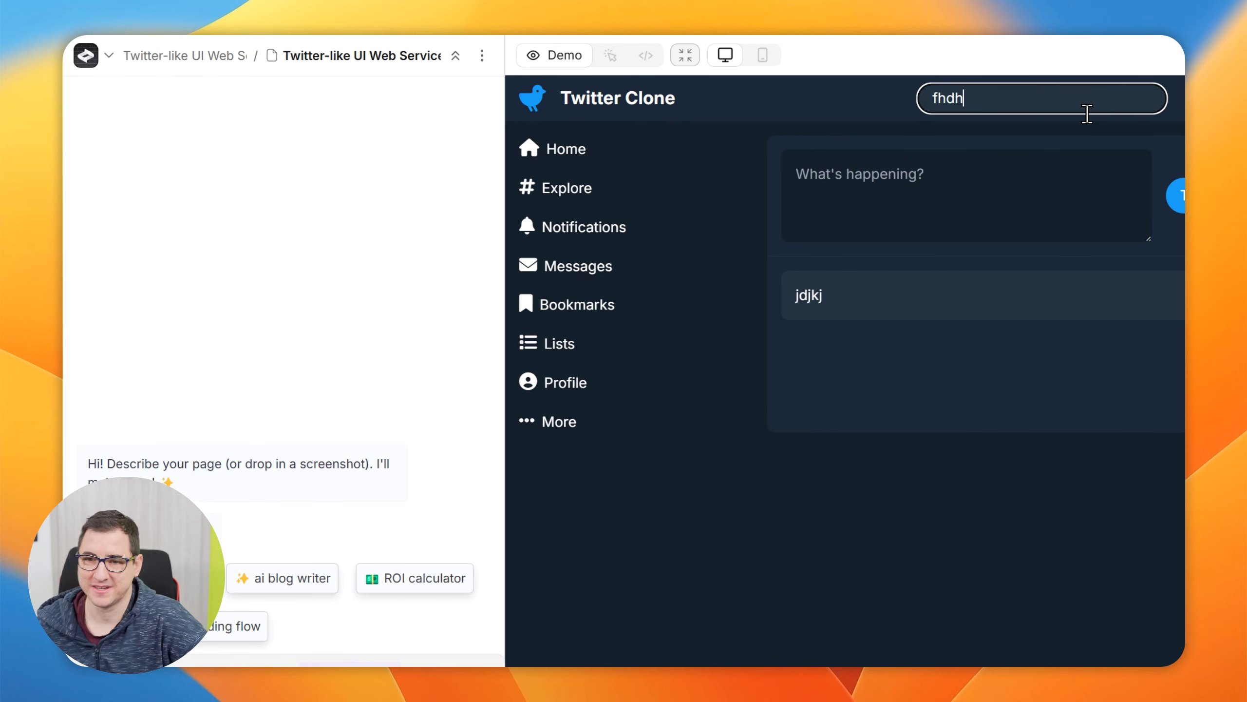
key("BackSpace")
key("BackSpace")
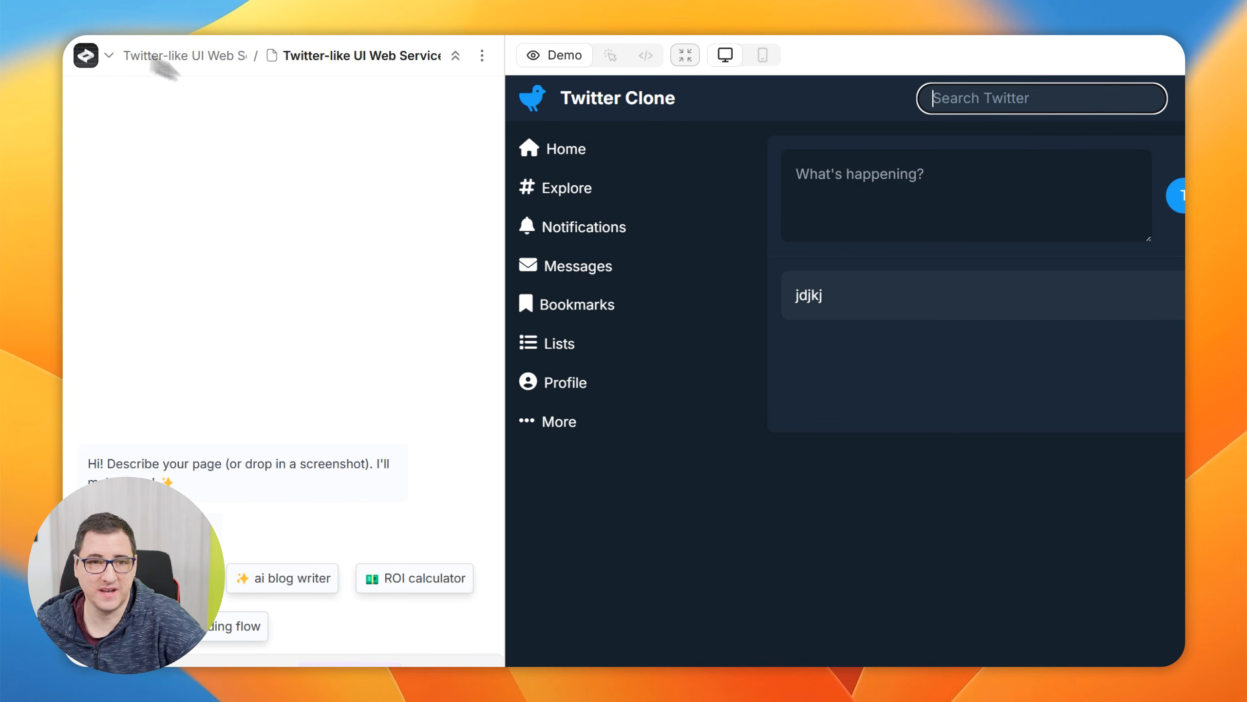
Go back from the Twitter-like UI Web Service project to the My Team projects overview
key("super+minus")
left_click(94, 54)
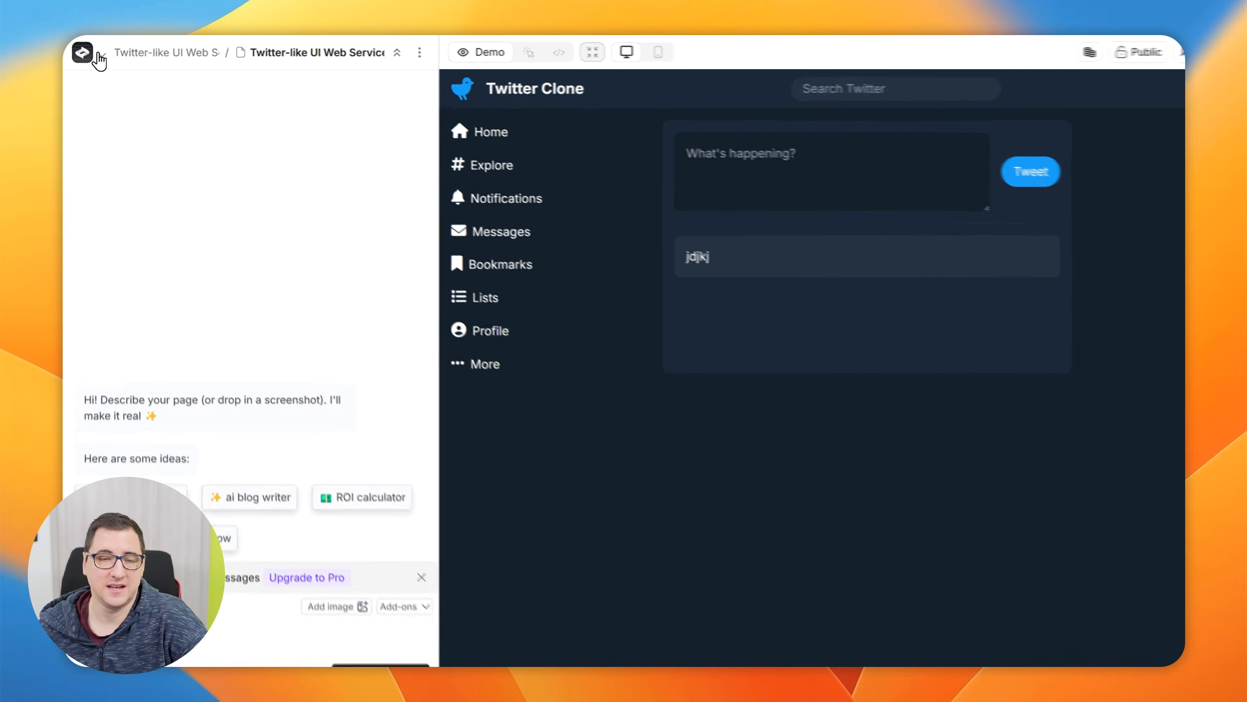
left_click(115, 97)
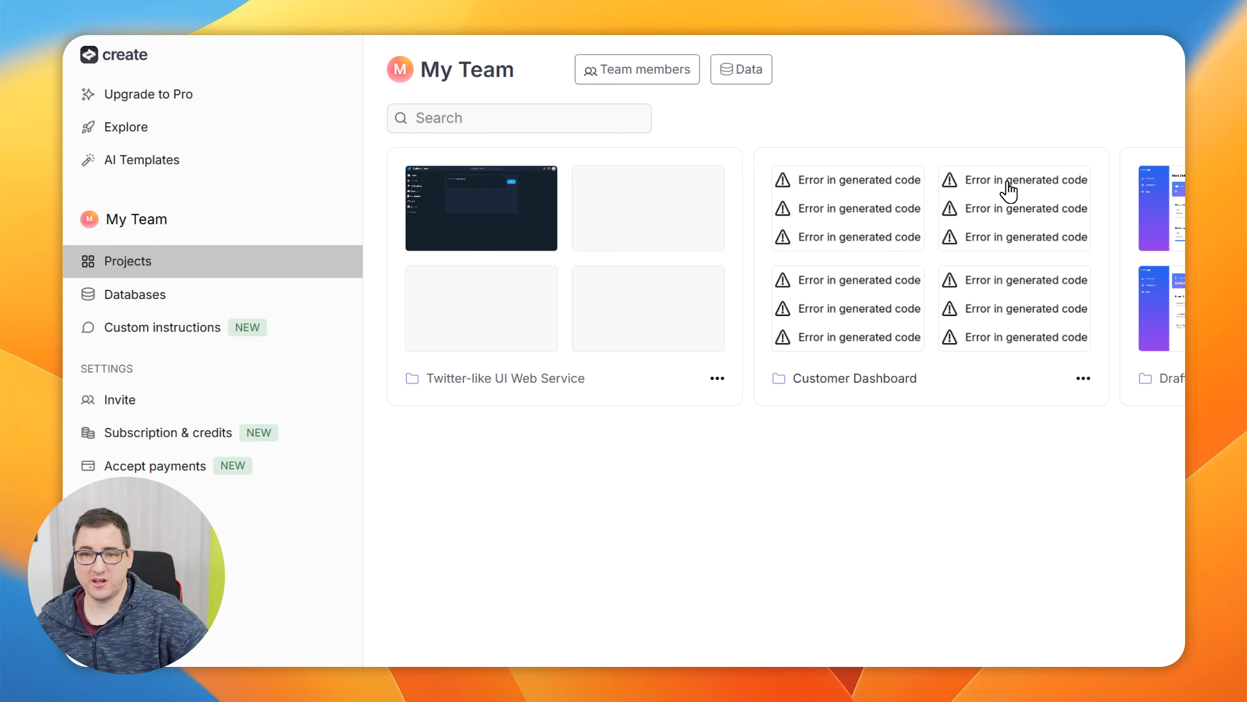